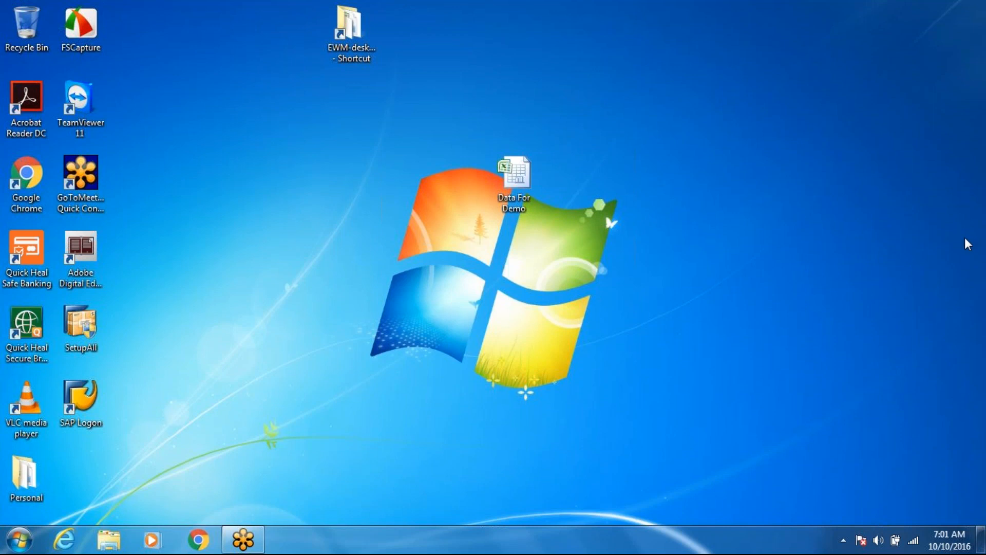
Step: Open the ERP-EWM Integration Word document from the Week 1 folder of EWM-desktop and go to its beginning
left_click(331, 43)
double_click(331, 43)
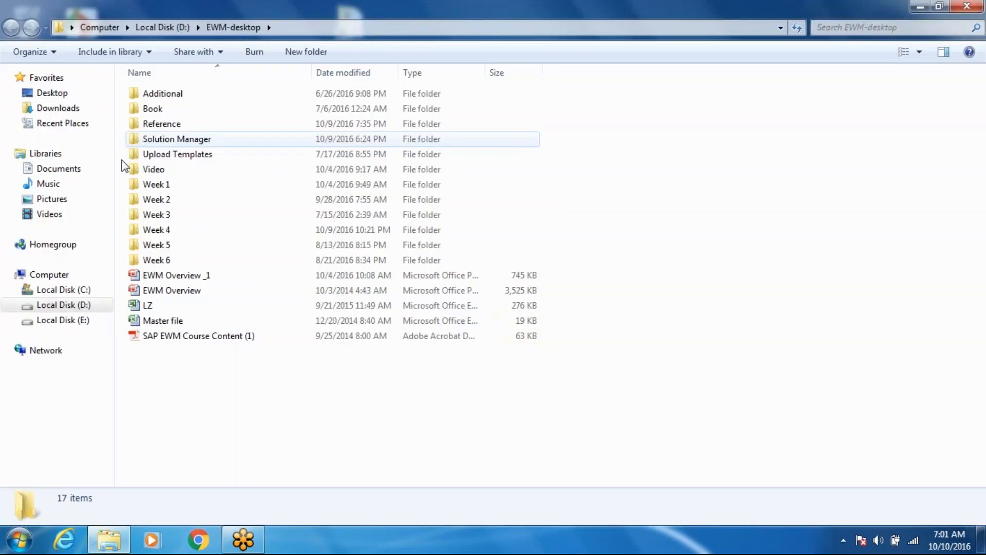
double_click(169, 185)
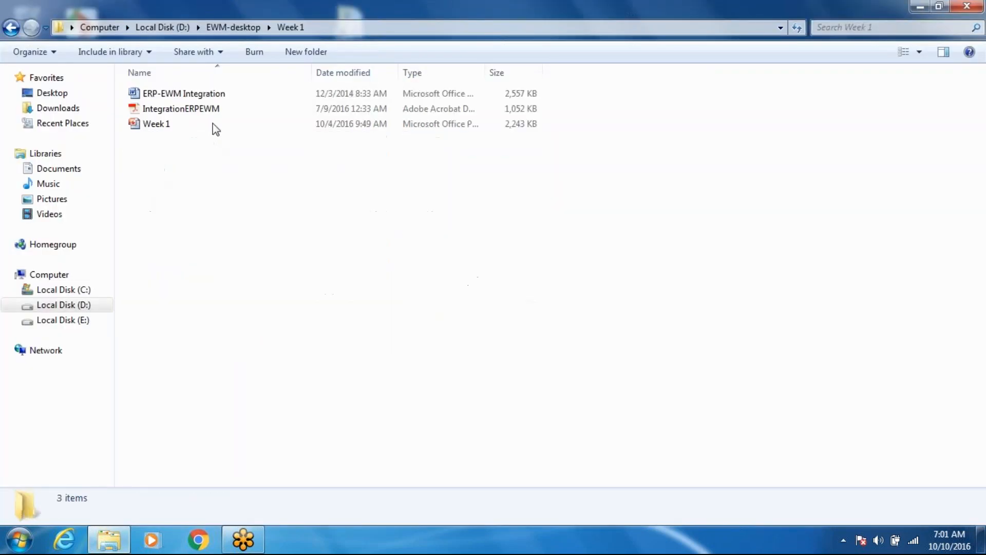
left_click(212, 123)
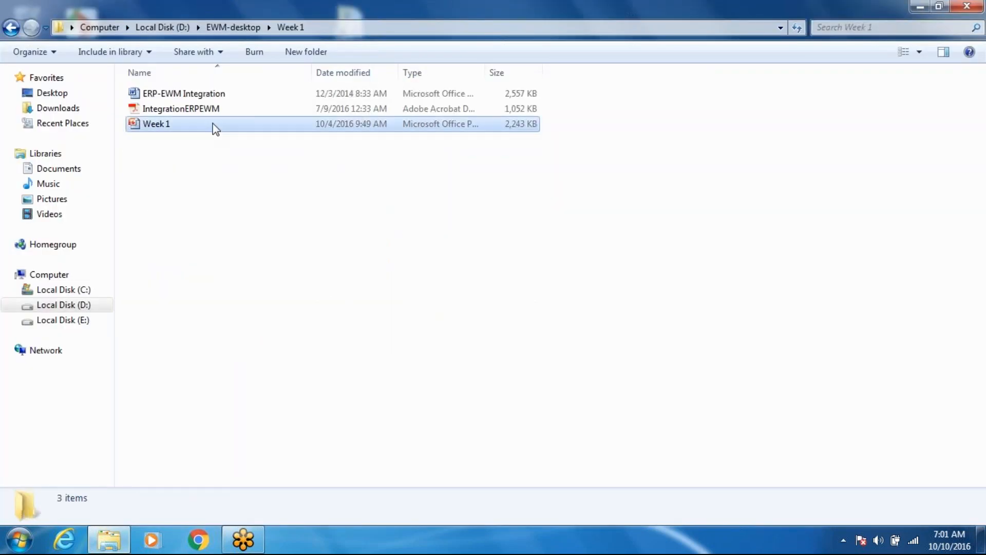
left_click(244, 94)
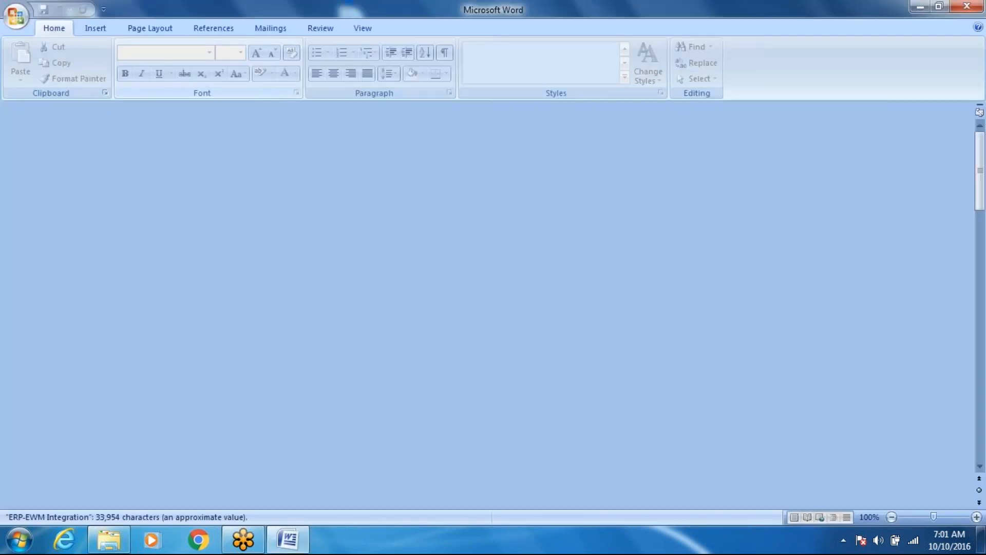
key("shift+F5")
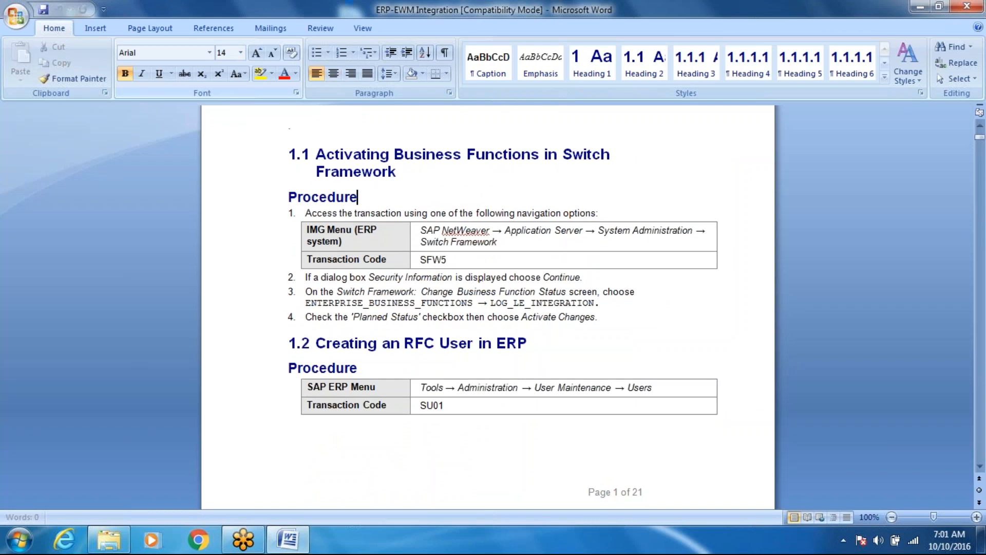
key("ctrl+Home")
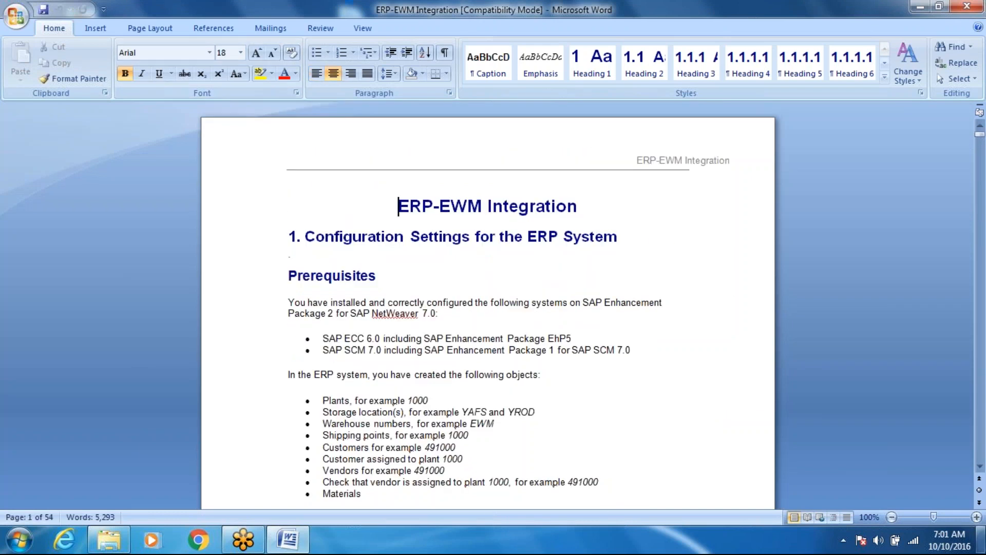
Step: Return to the desktop and open the Data For Demo workbook in Excel
left_click(981, 537)
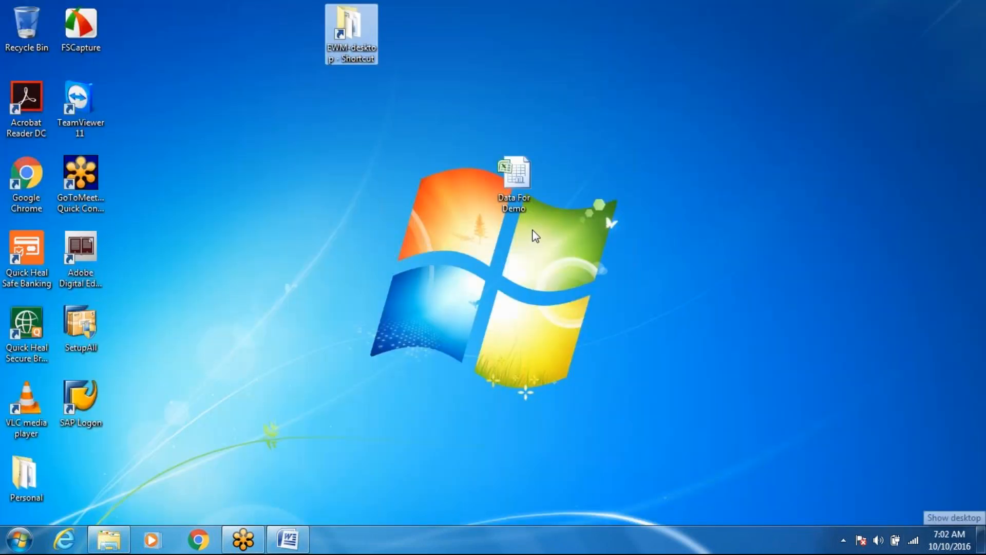
left_click(529, 190)
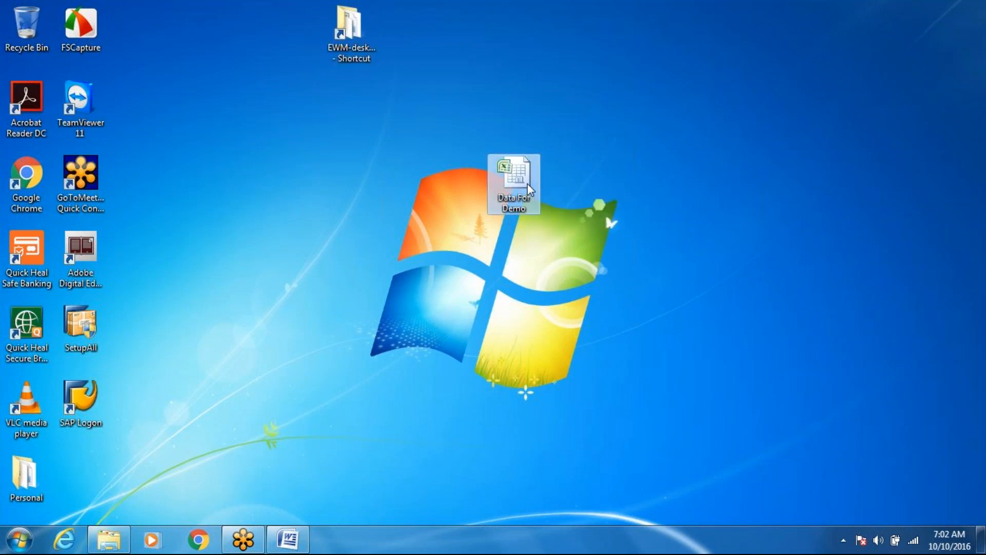
double_click(527, 183)
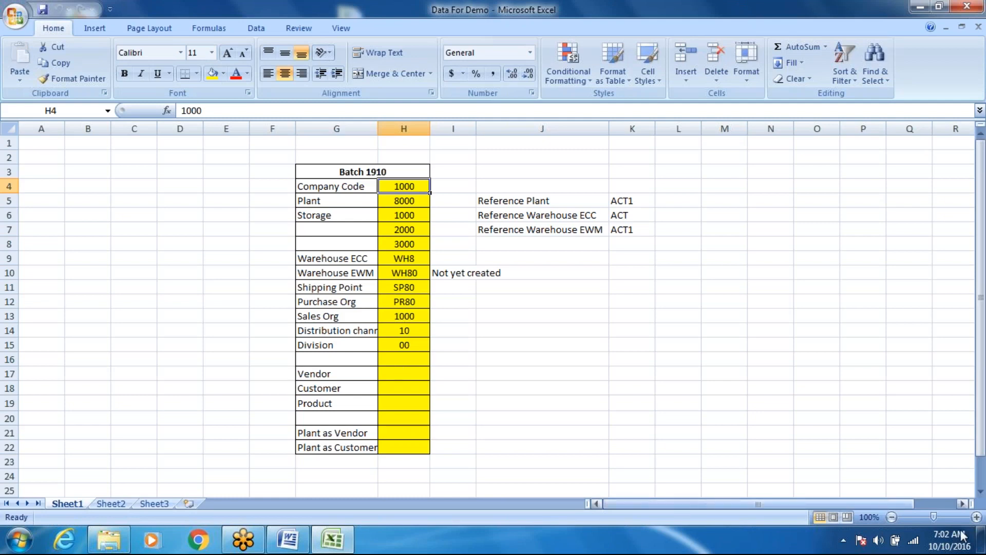
Step: Launch SAP Logon from the desktop, allow it to run, and open the ECC new connection
left_click(983, 546)
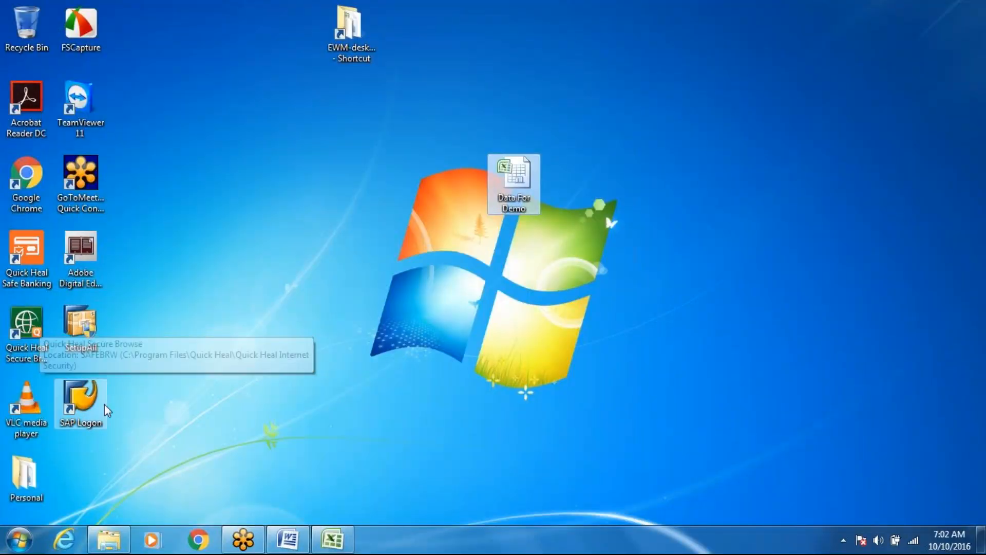
double_click(94, 390)
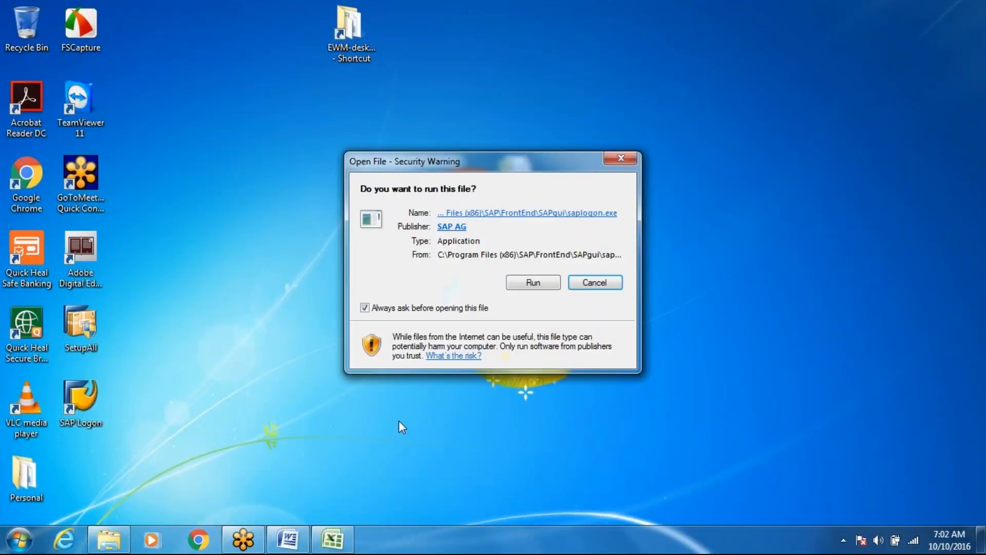
key("Return")
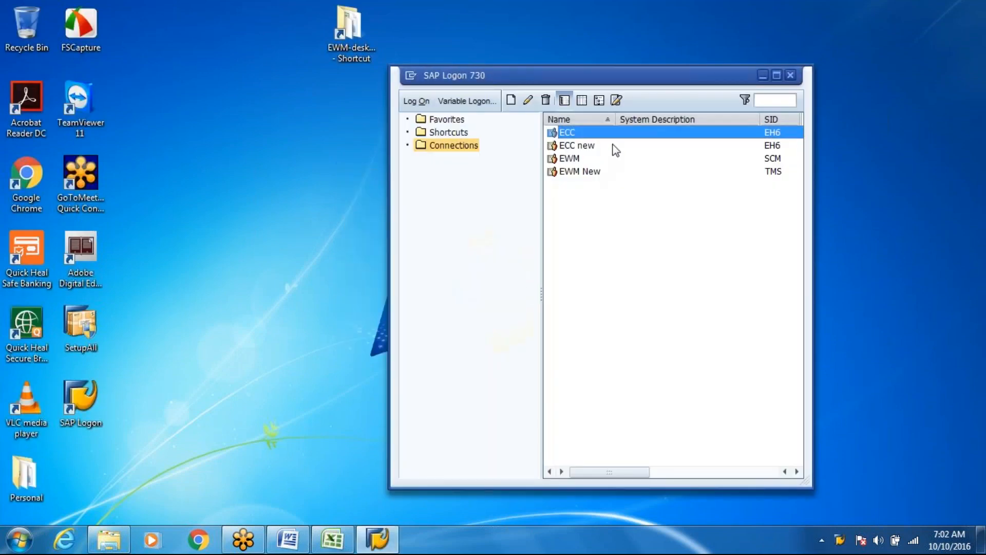
left_click(613, 146)
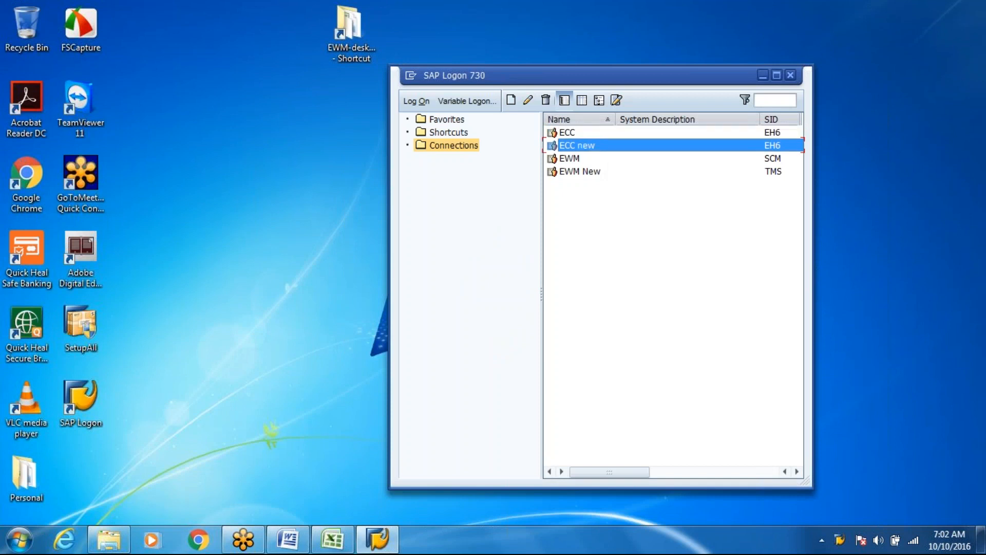
Step: Log on to SAP client 800 as user trainer with the account password
type("trainer")
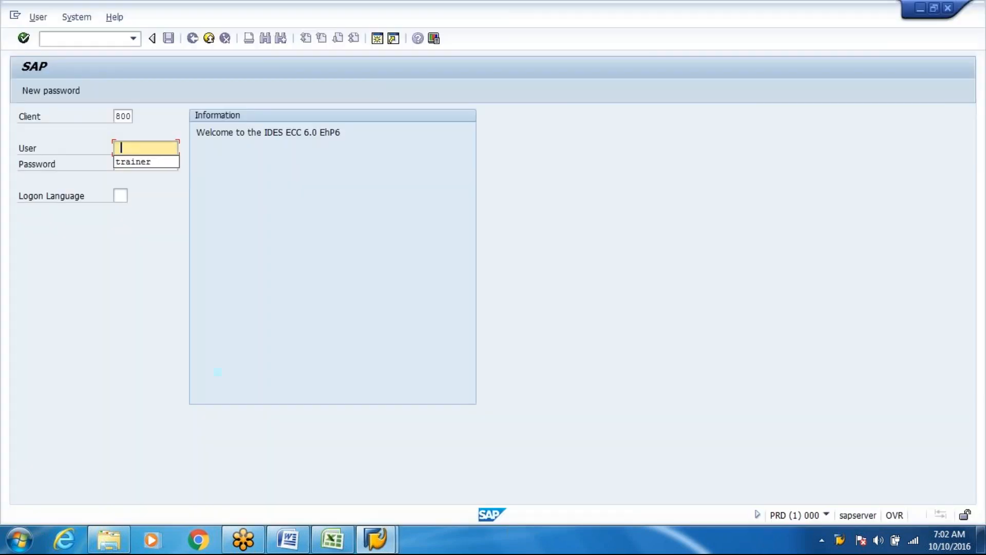
key("Tab")
type("******")
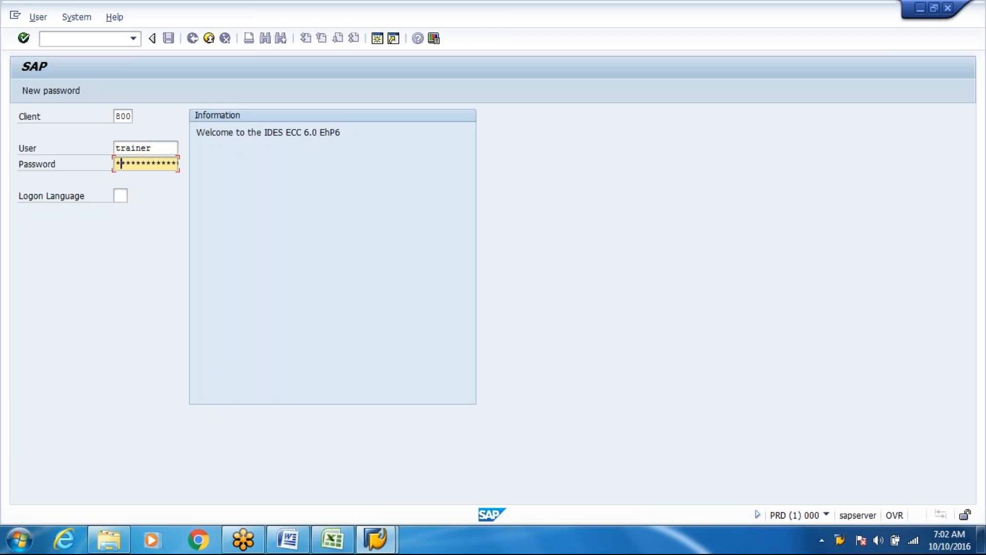
key("Return")
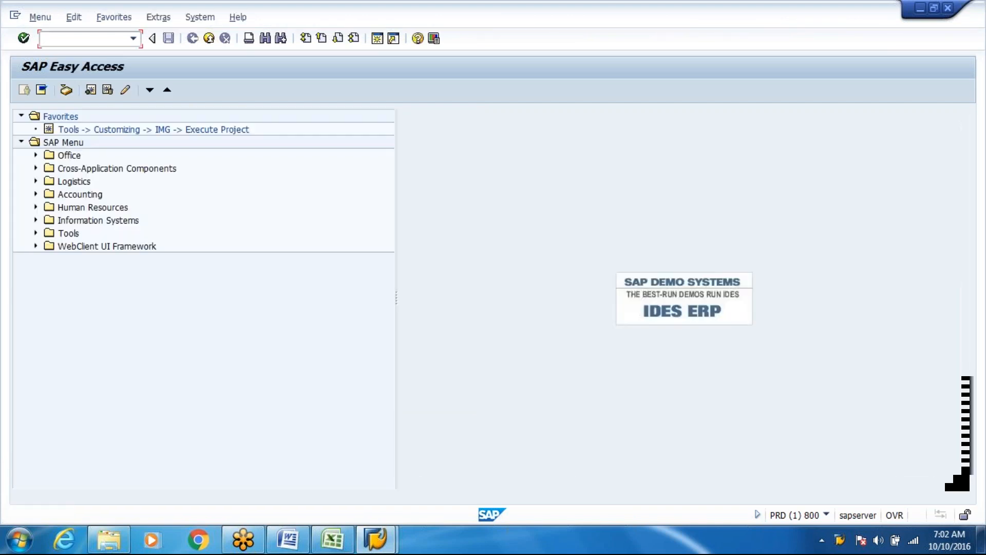
Step: Run transaction spro and display the SAP Reference IMG
type("spro")
key("Return")
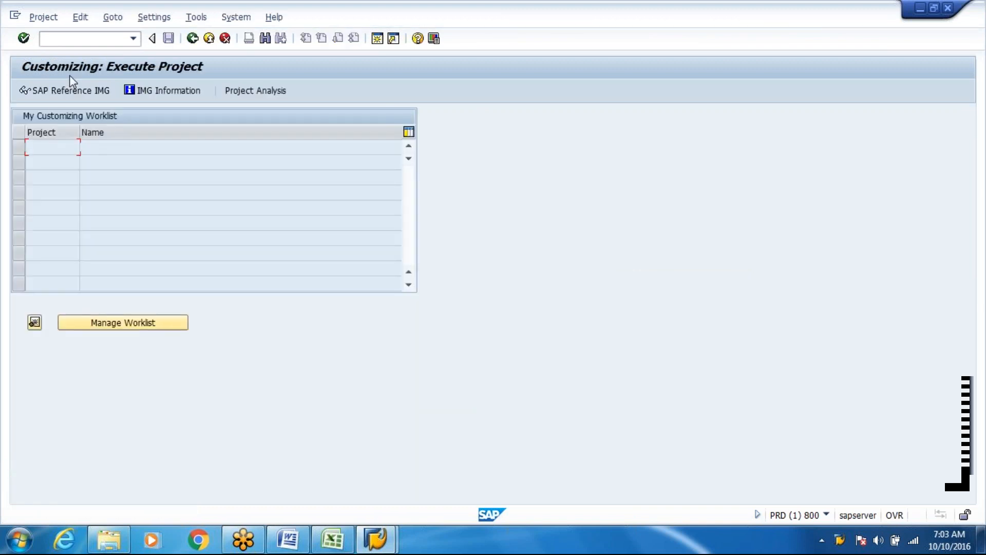
left_click(60, 95)
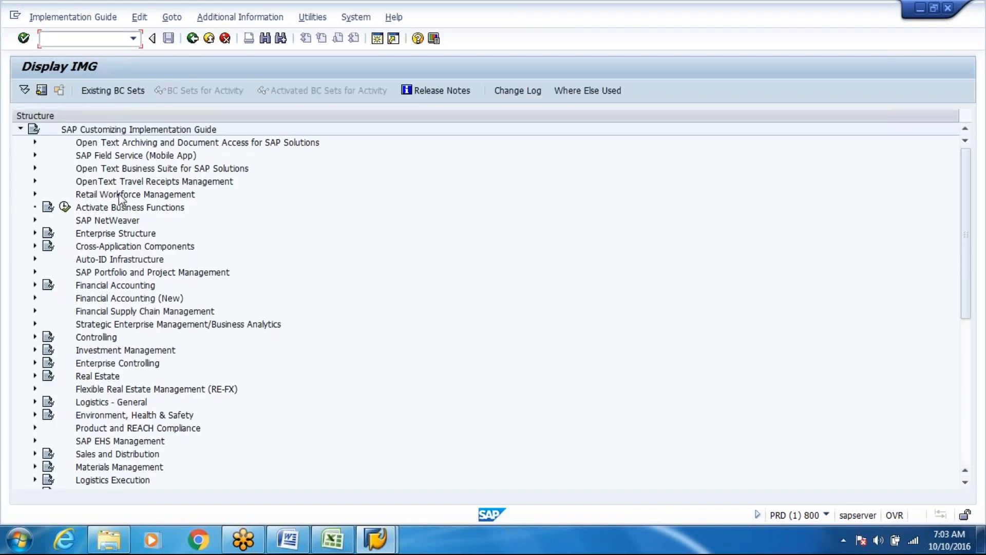
Step: Expand Enterprise Structure and its Definition node in the IMG, including the Materials Management and Logistics - General branches
left_click(36, 234)
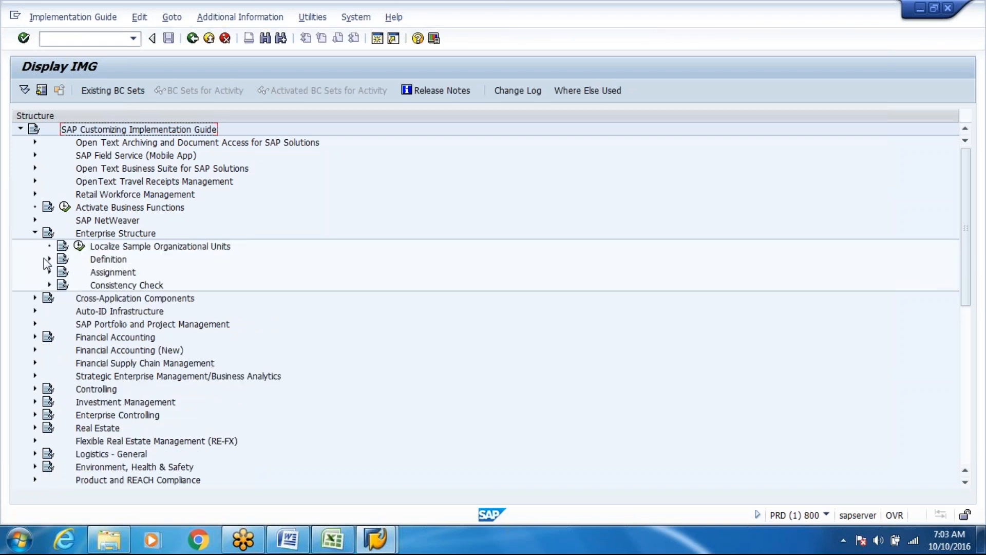
left_click(46, 260)
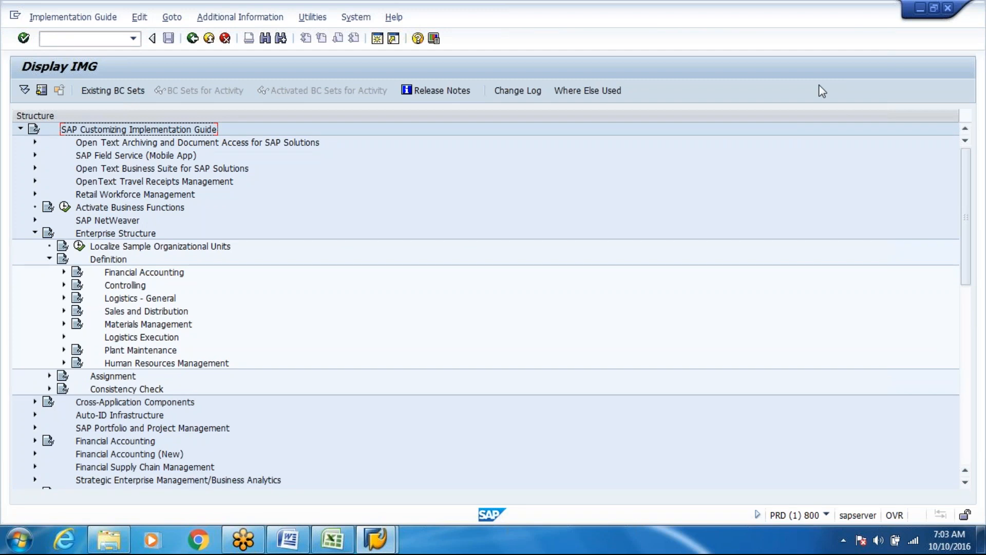
key("alt+Tab")
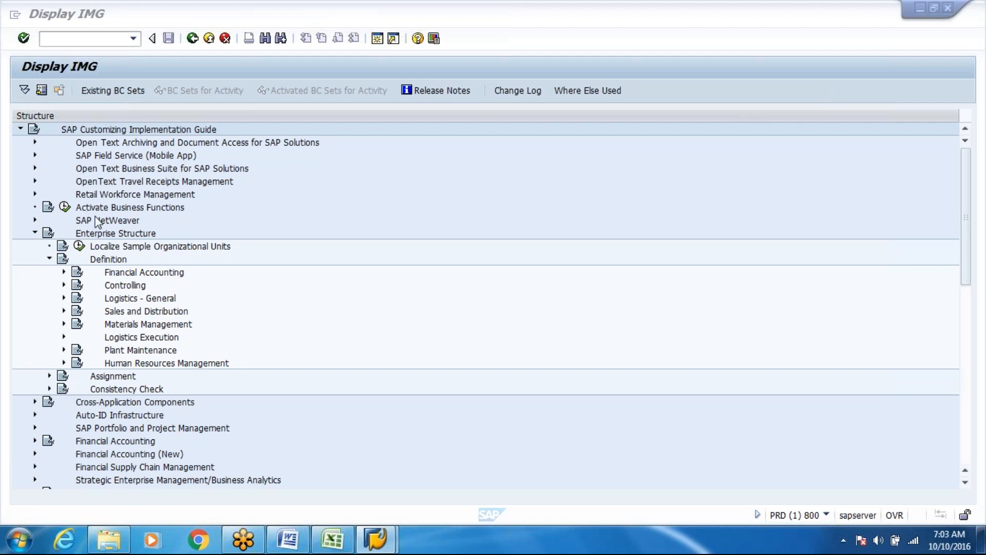
left_click(114, 236)
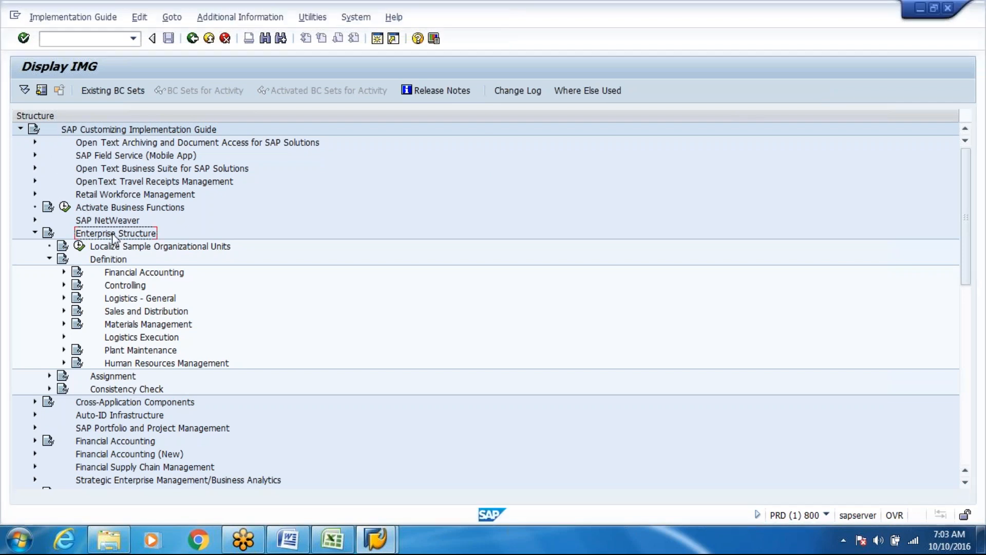
left_click(114, 262)
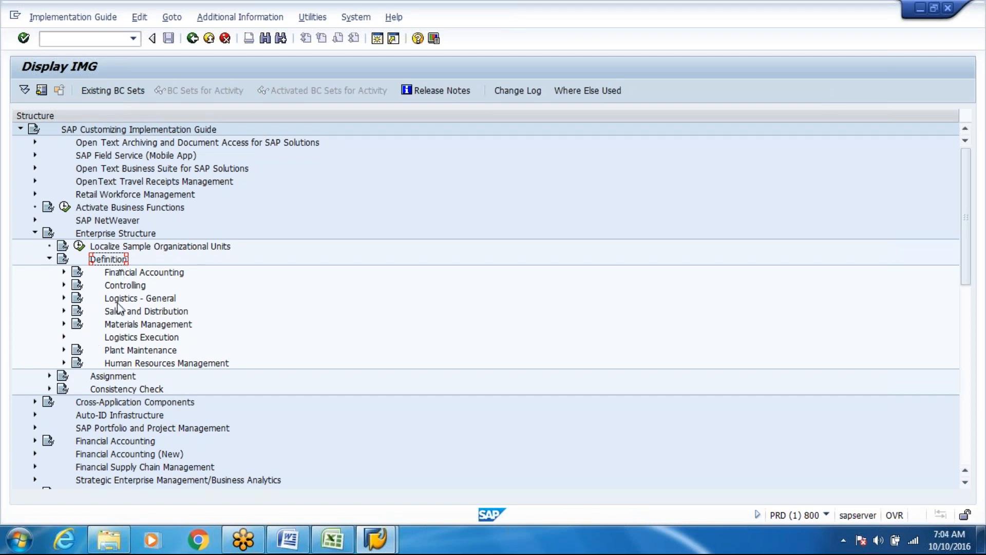
left_click(64, 323)
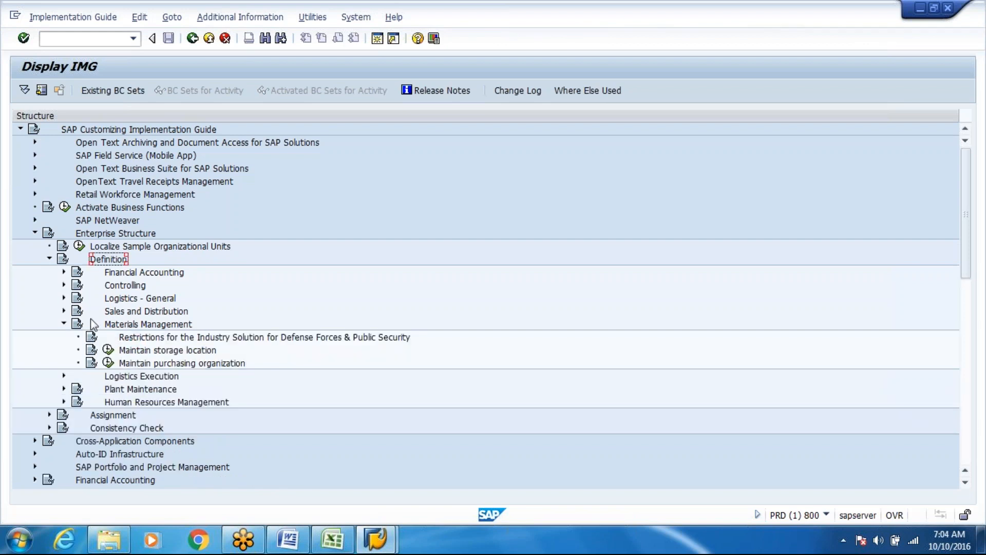
left_click(63, 298)
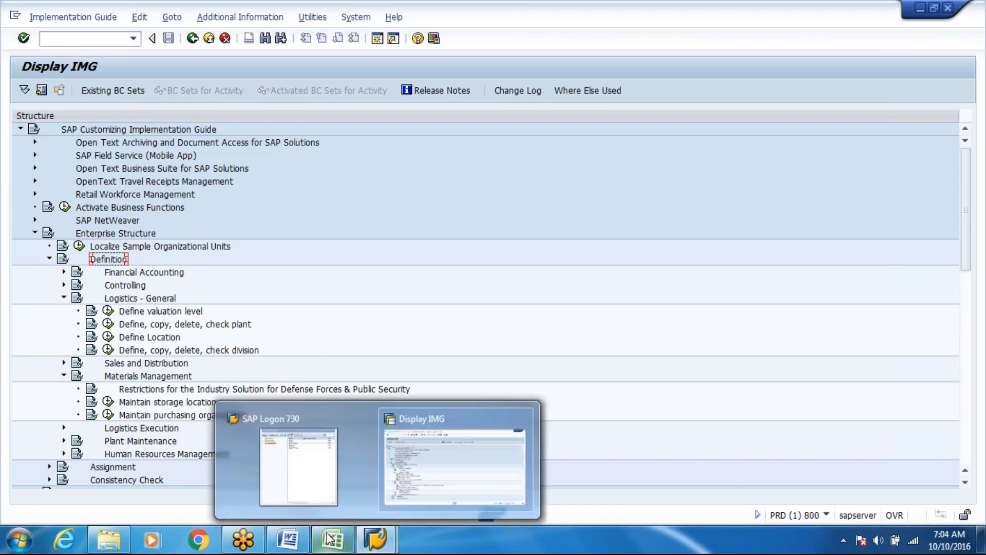
Step: Switch to the Data For Demo workbook in Excel and check the Warehouse EWM entry in the Batch 1910 table
mouse_move(330, 538)
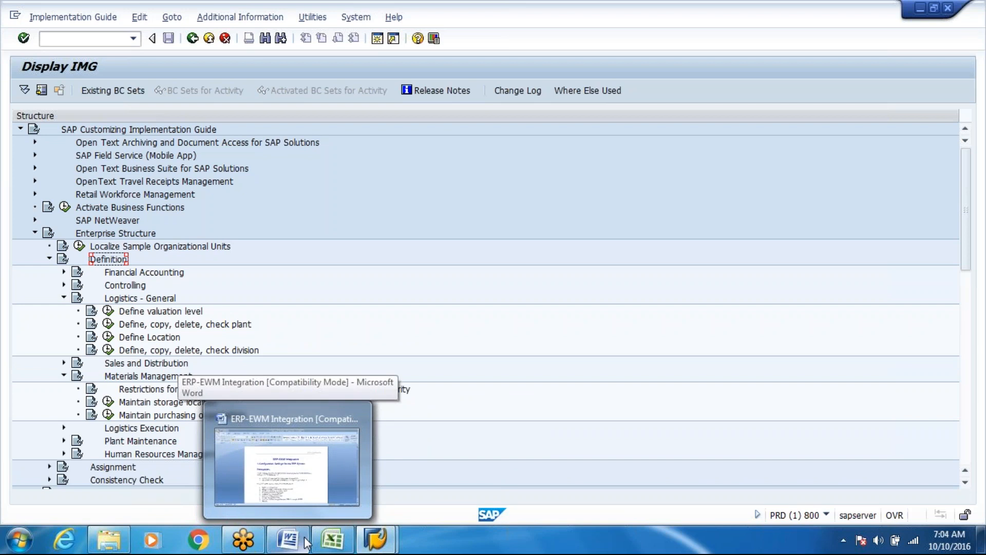
mouse_move(378, 532)
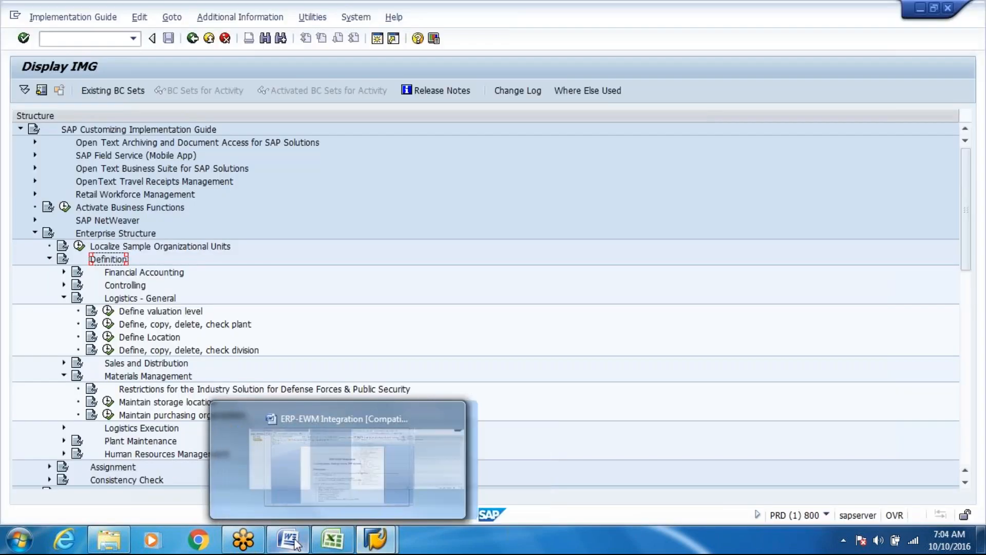
left_click(295, 543)
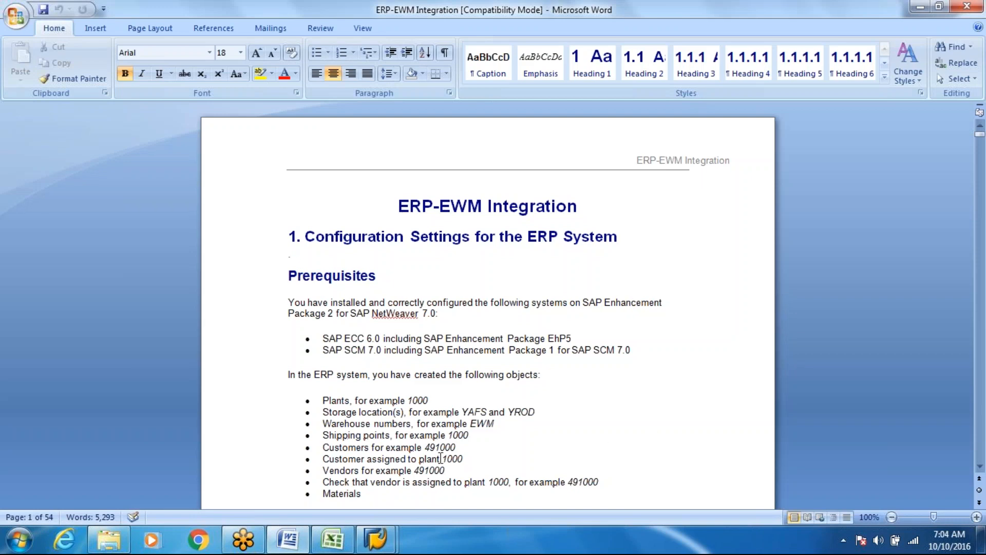
left_click(331, 548)
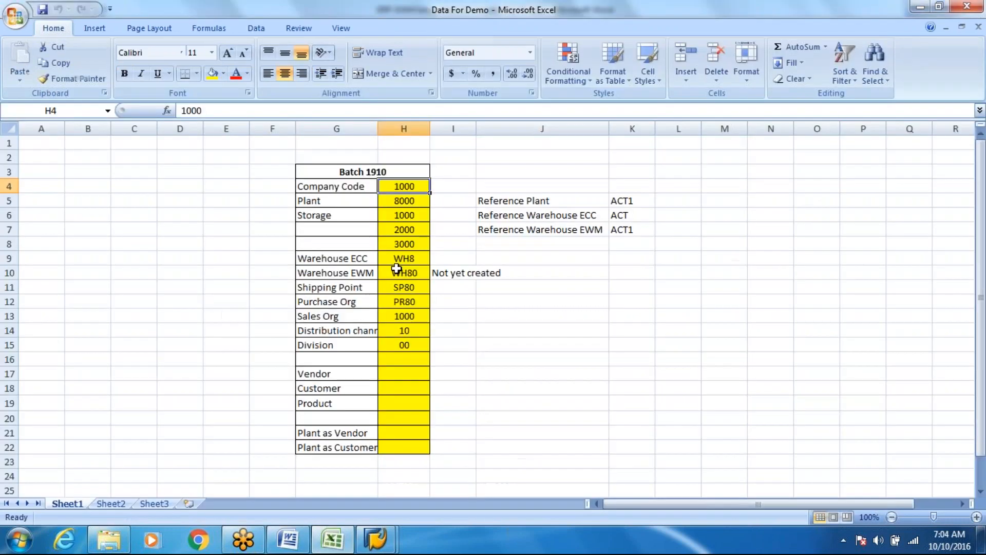
left_click(395, 271)
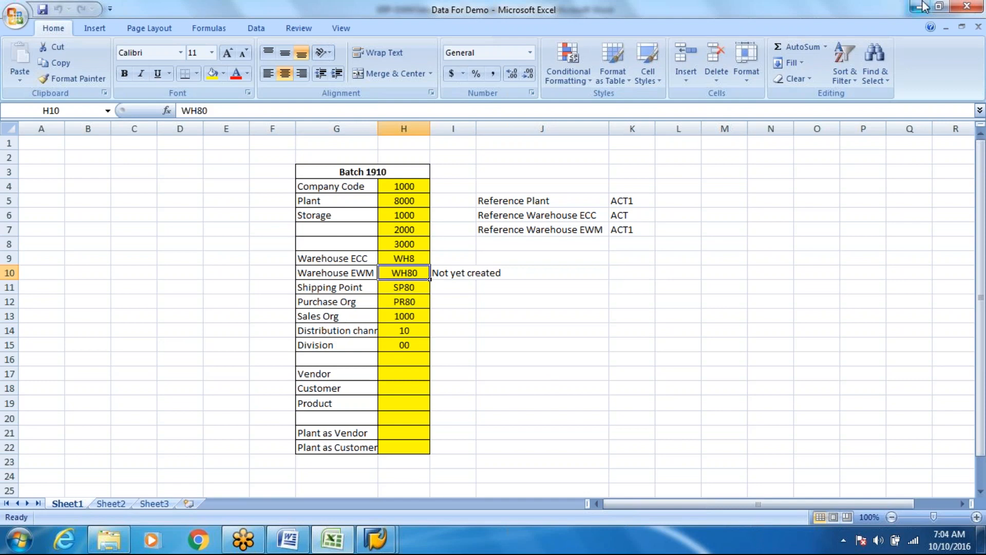
Step: Switch to the ERP-EWM Integration document in Word and review section 1.1 on activating business functions in the Switch Framework
left_click(922, 6)
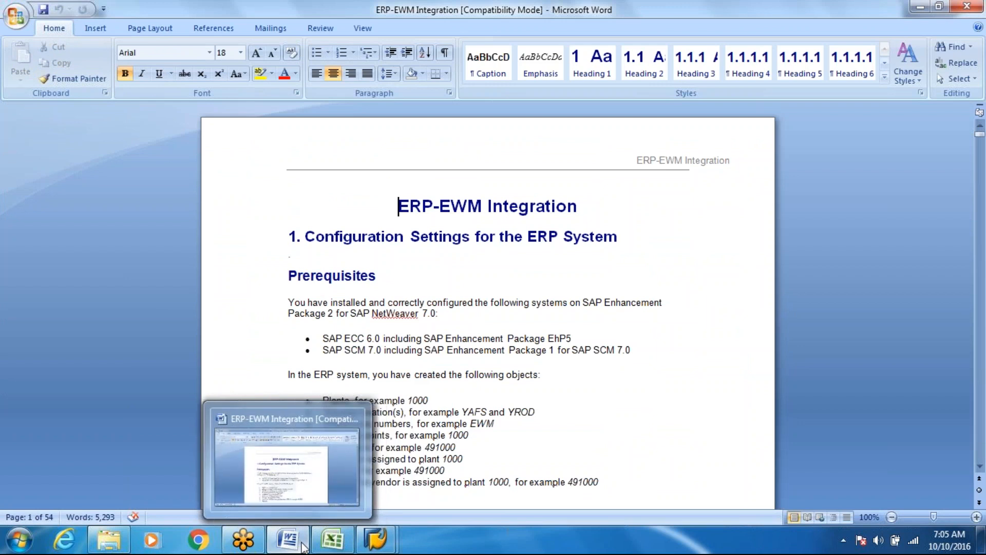
mouse_move(300, 542)
left_click(301, 469)
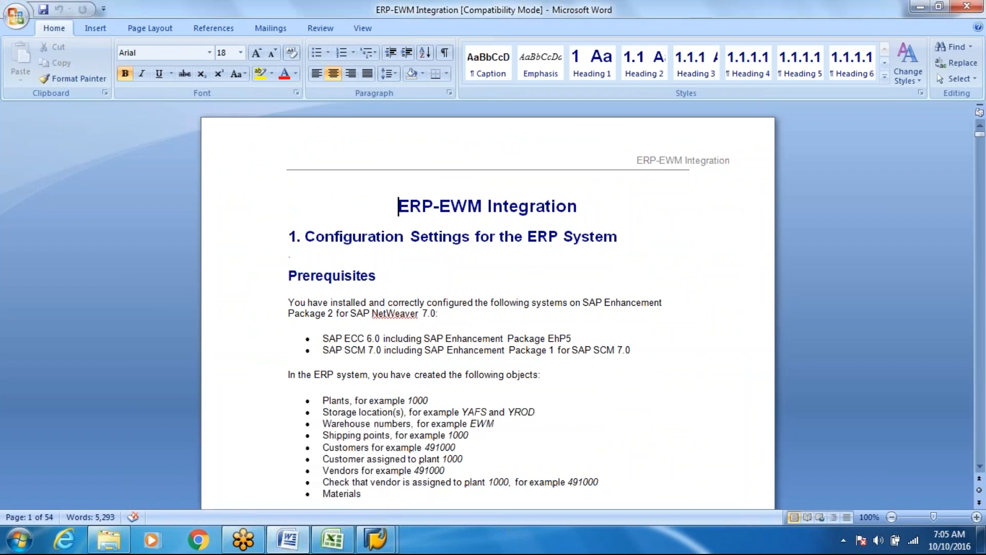
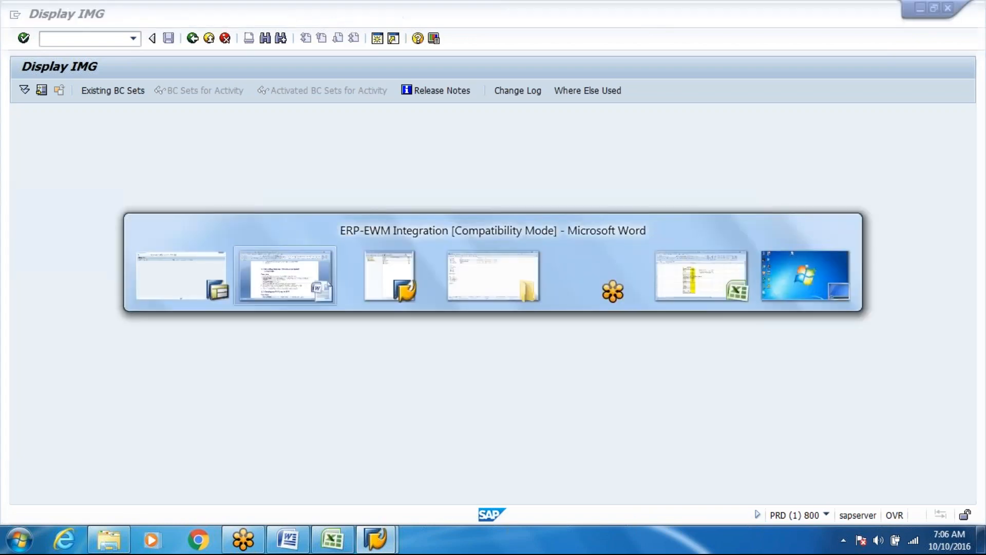
key("alt+Tab")
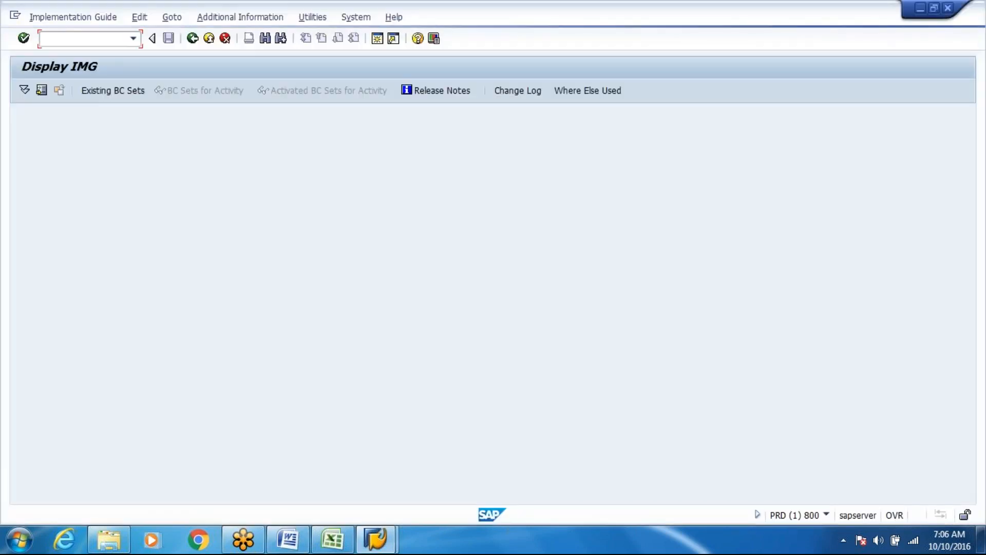
key("alt+Tab")
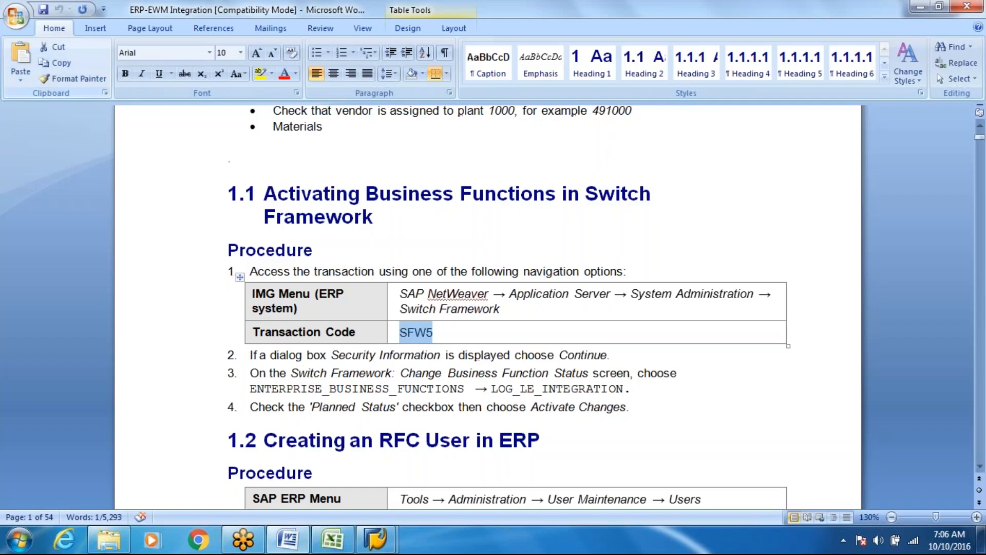
Step: Switch back to SAP and create a new session from the Display IMG window
key("alt+Tab")
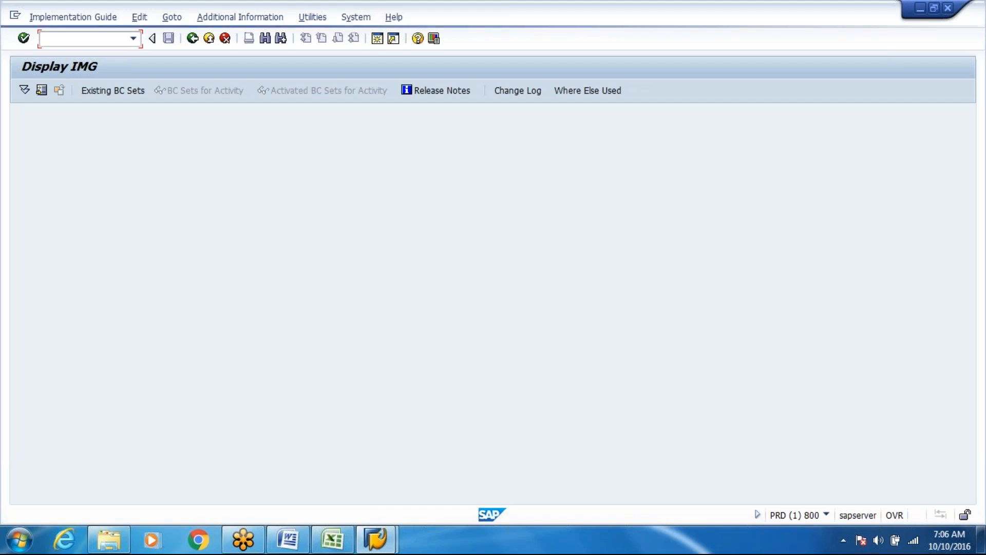
left_click(93, 93)
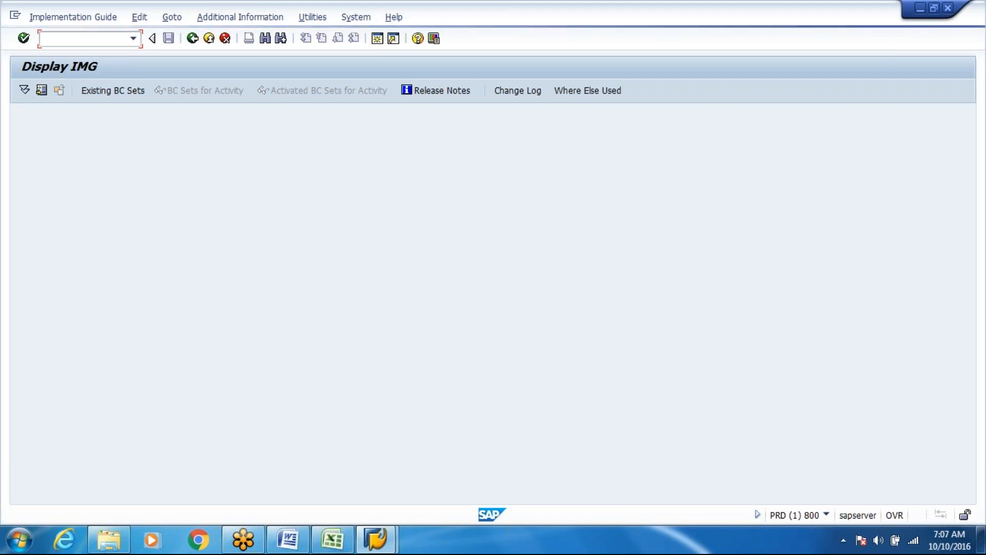
left_click(16, 16)
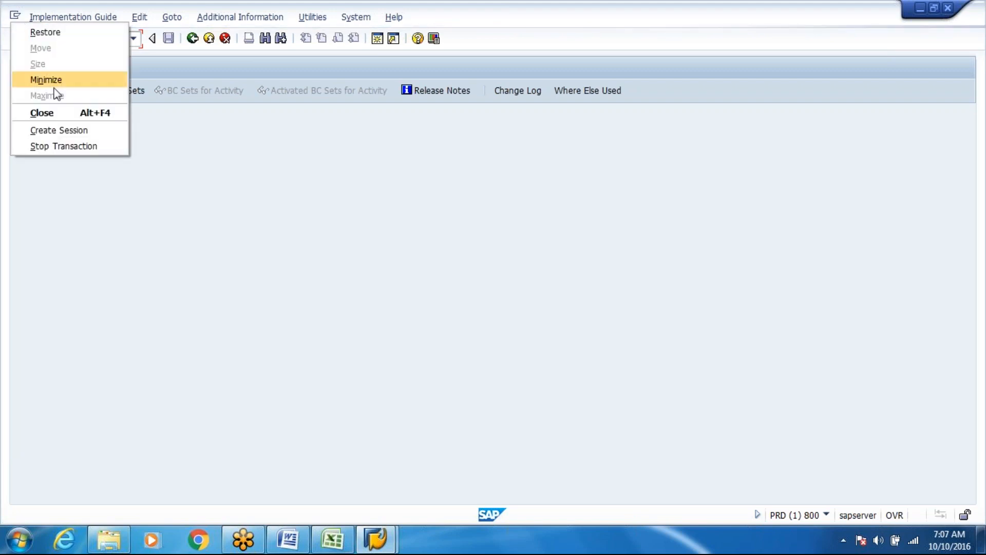
left_click(70, 130)
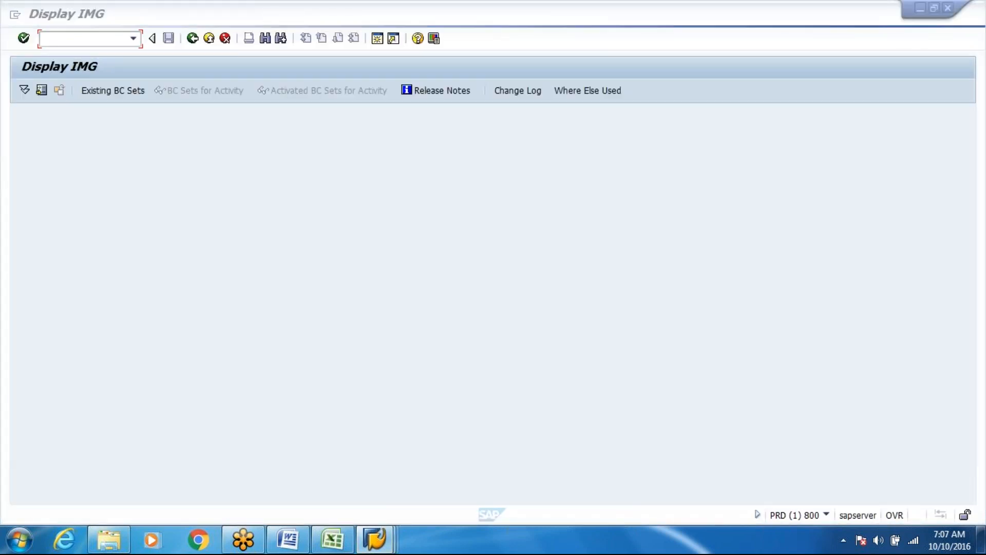
left_click(15, 16)
left_click(45, 130)
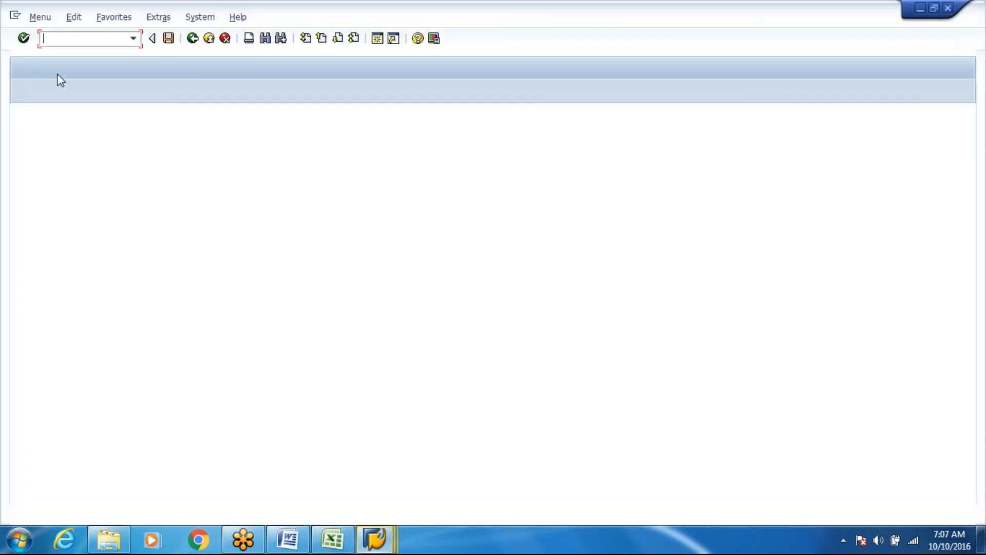
Step: Run transaction spro in the new session and display the SAP Reference IMG
type("spro")
key("Return")
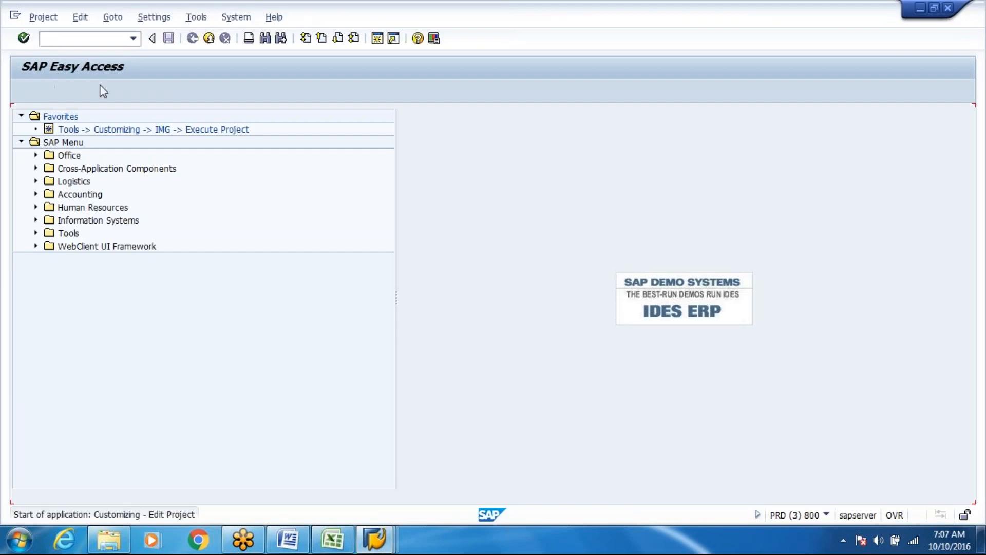
left_click(99, 91)
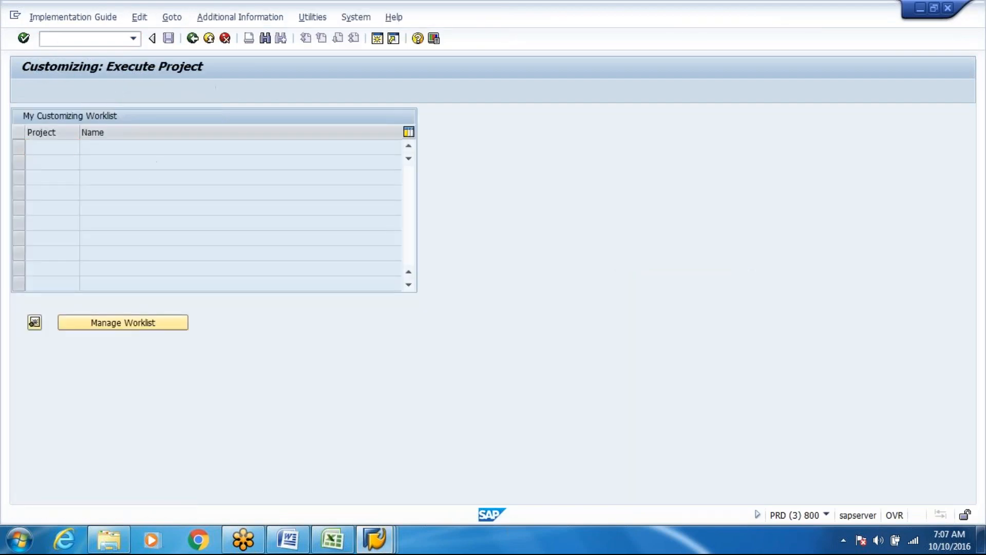
Step: Expand Logistics Execution in the IMG and select the Extended Warehouse Management Integration node
key("alt+Tab")
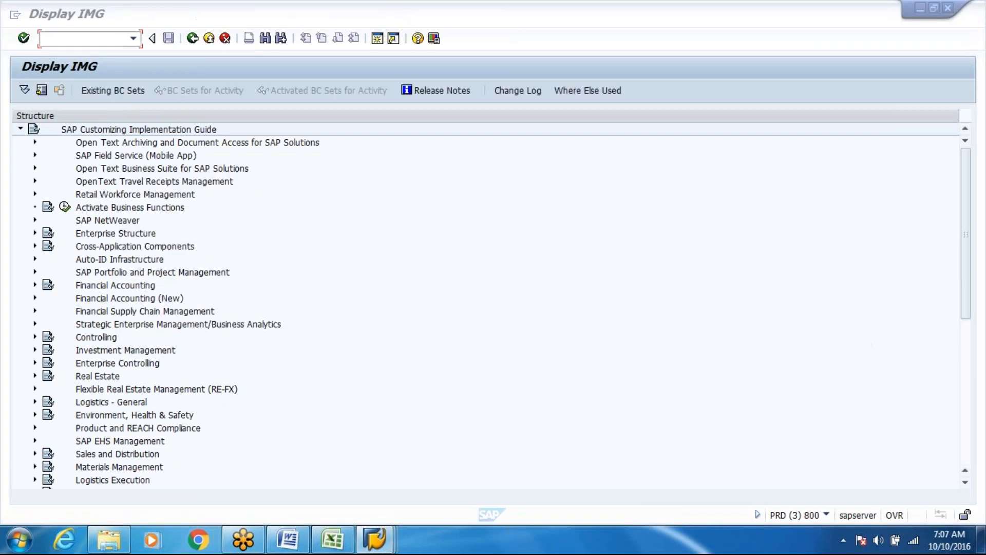
key("alt+Tab")
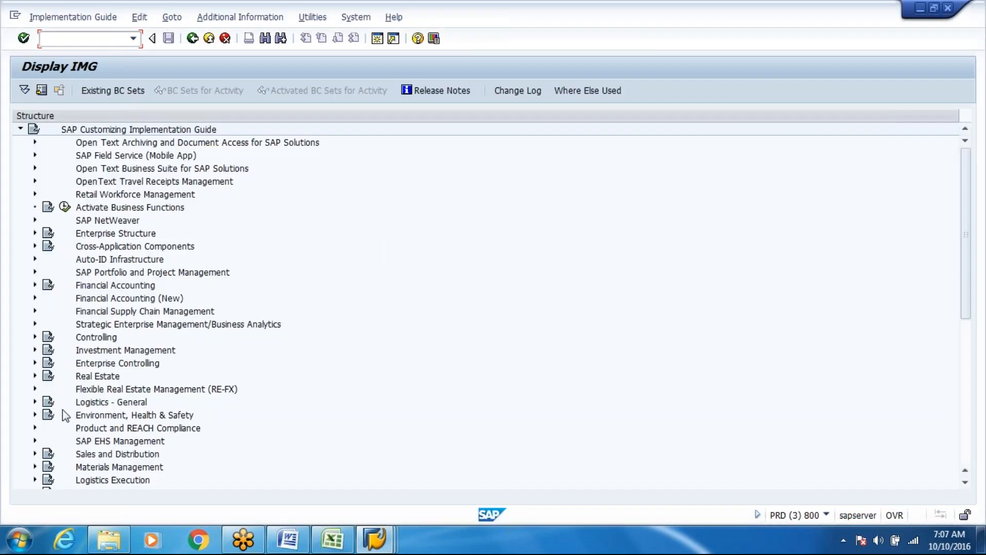
left_click(34, 478)
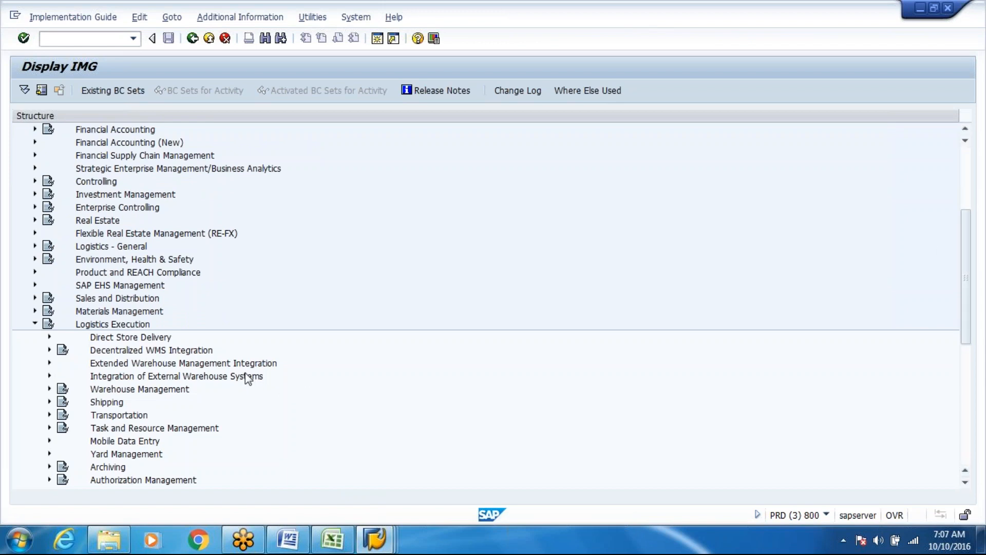
left_click(234, 364)
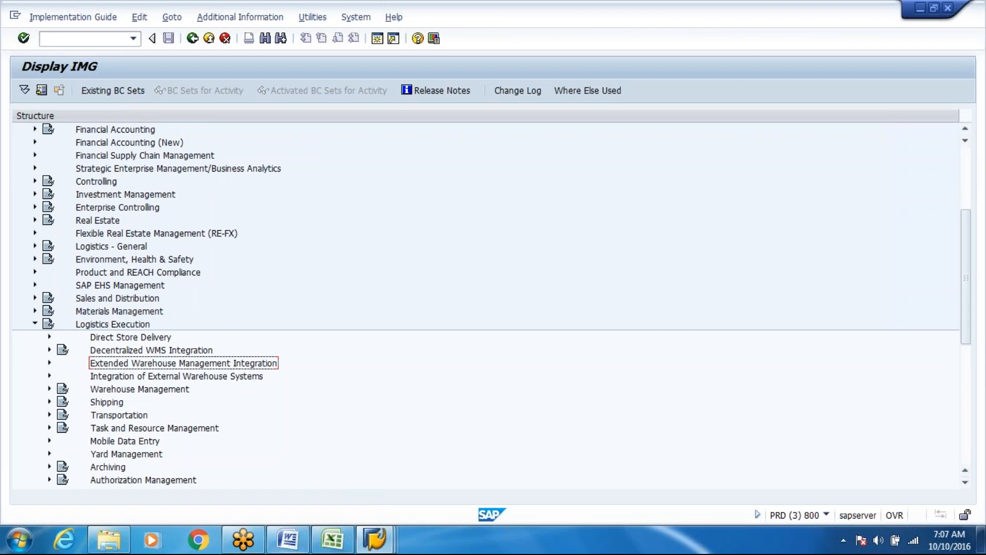
Step: Switch to the ERP-EWM Integration document in Word and review section 1.2 on creating an RFC user in ERP
left_click(288, 539)
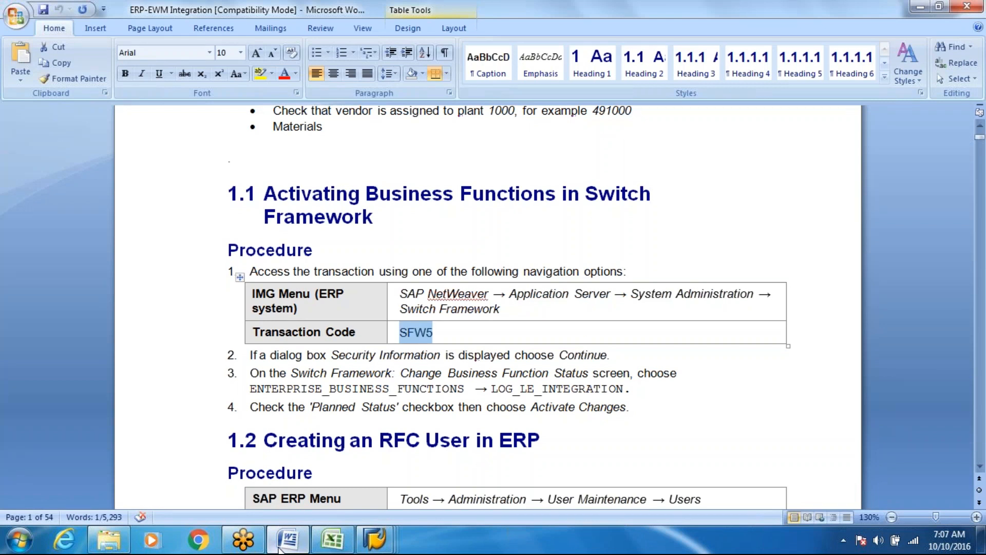
left_click(380, 473)
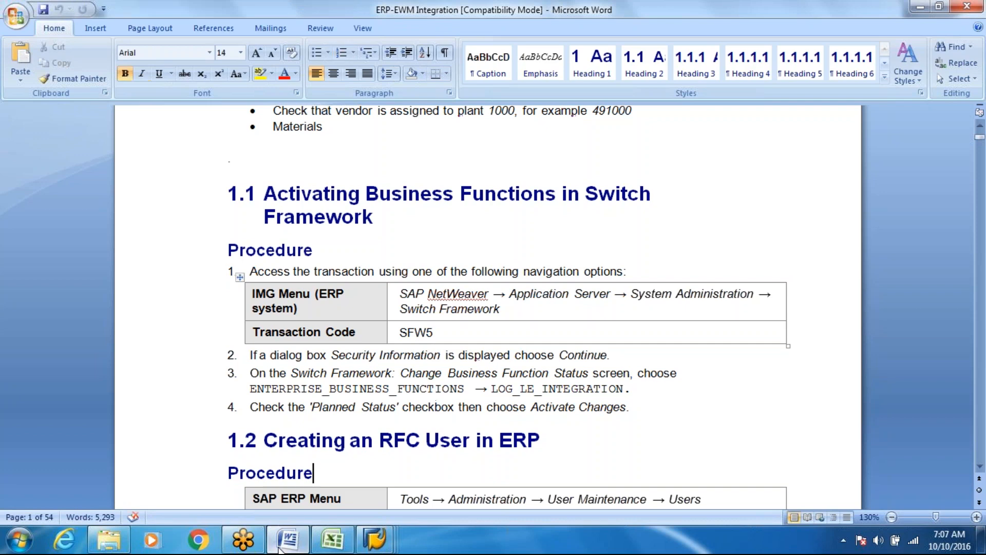
key("Down")
key("Down")
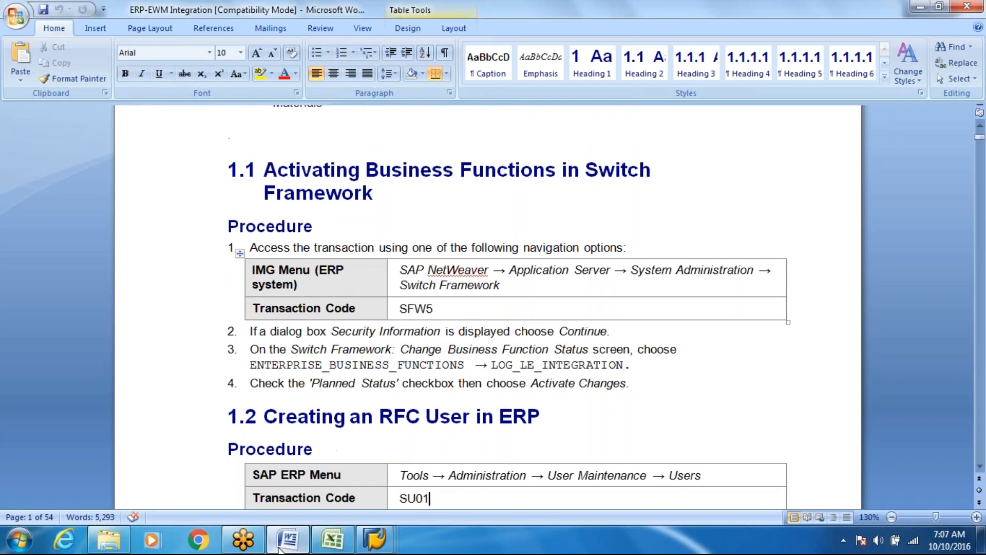
key("Down")
key("Up")
key("Up")
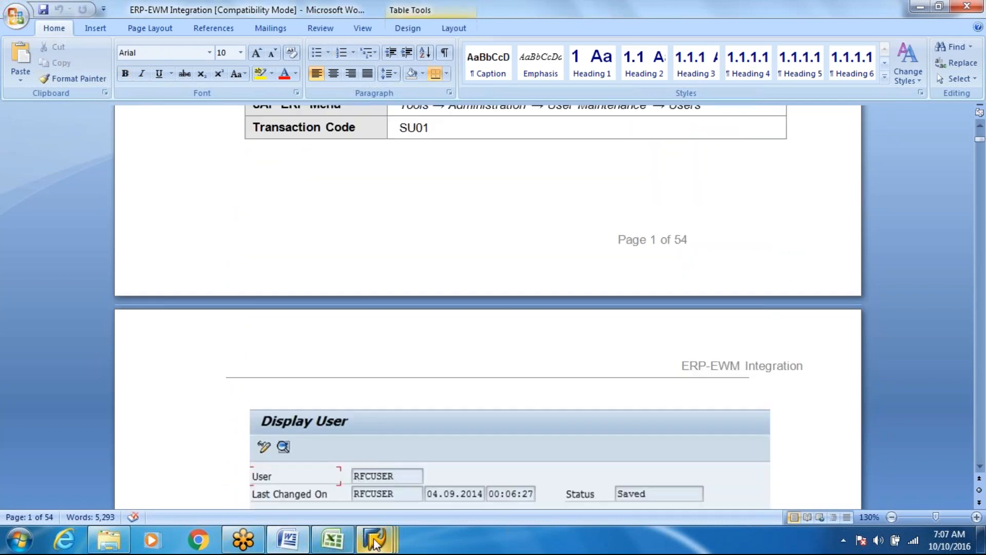
Step: Check the SAP Display IMG window, return to the Word guide and examine its Display User example for the RFC user
mouse_move(374, 543)
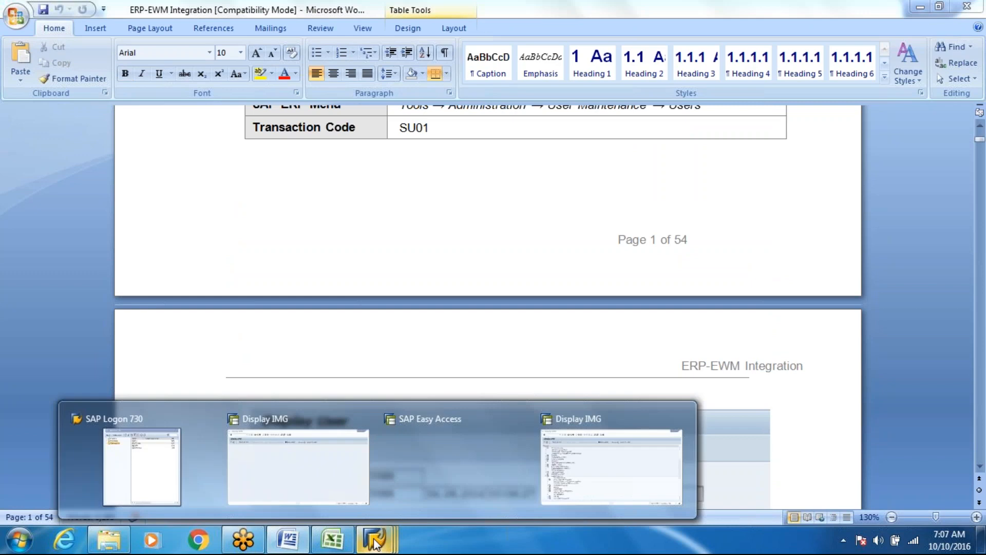
left_click(312, 480)
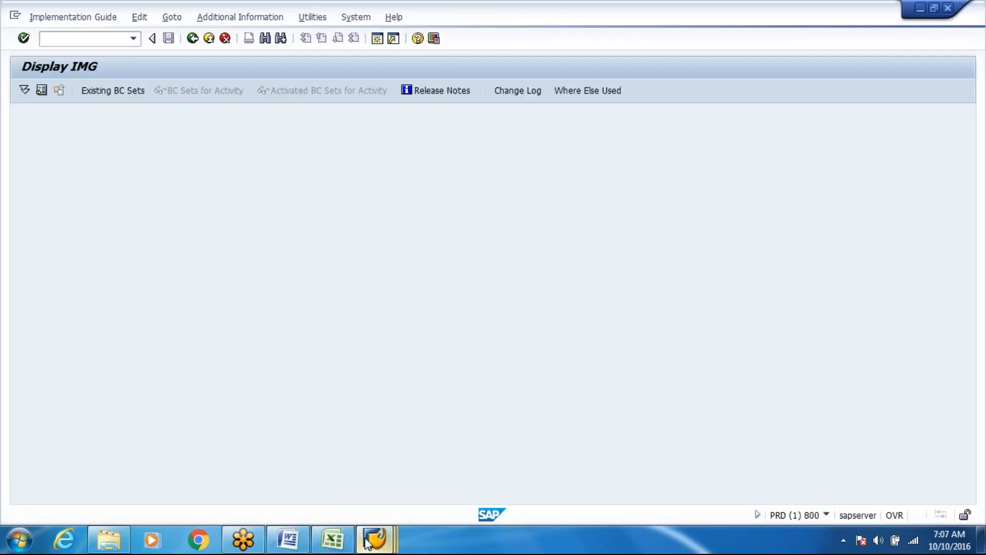
left_click(292, 544)
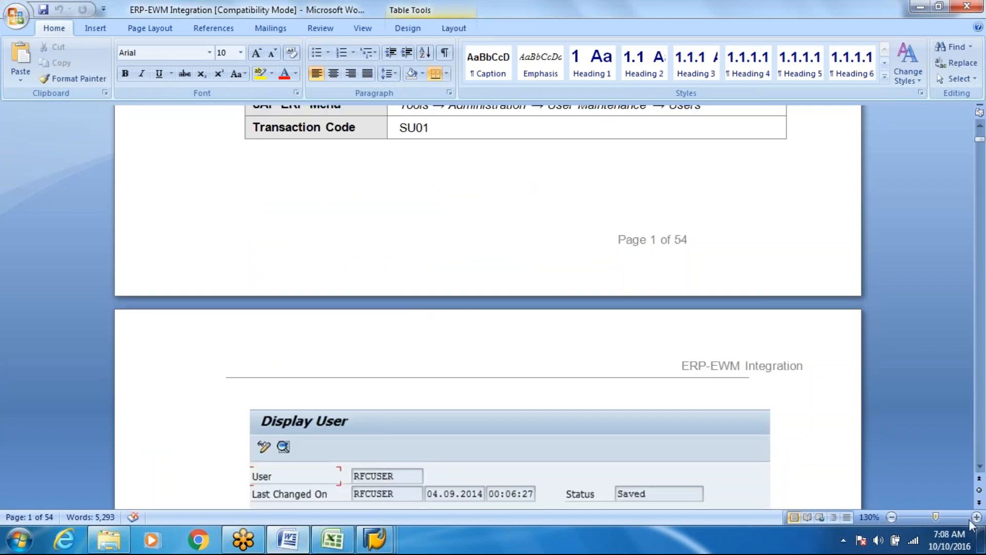
scroll(980, 469, "down", 5)
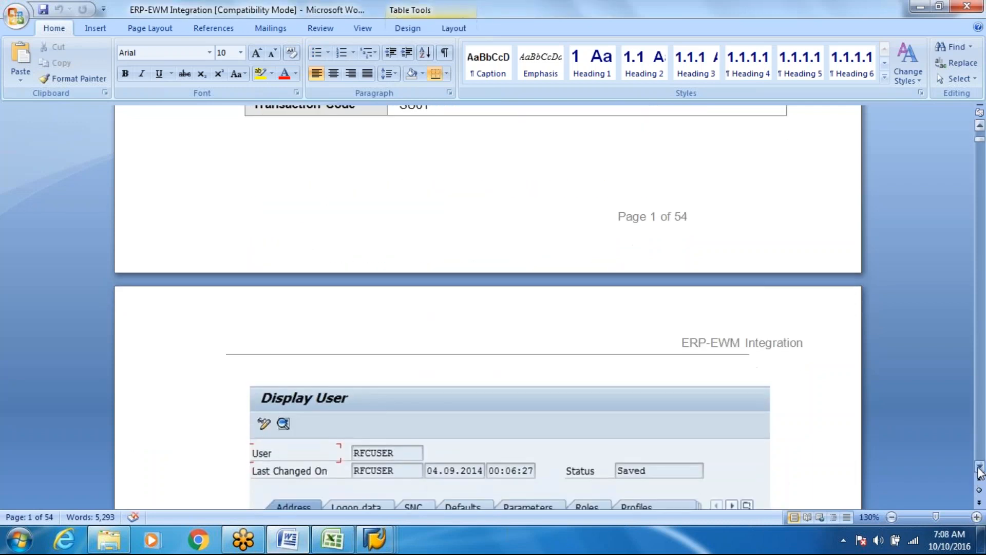
scroll(979, 468, "down", 6)
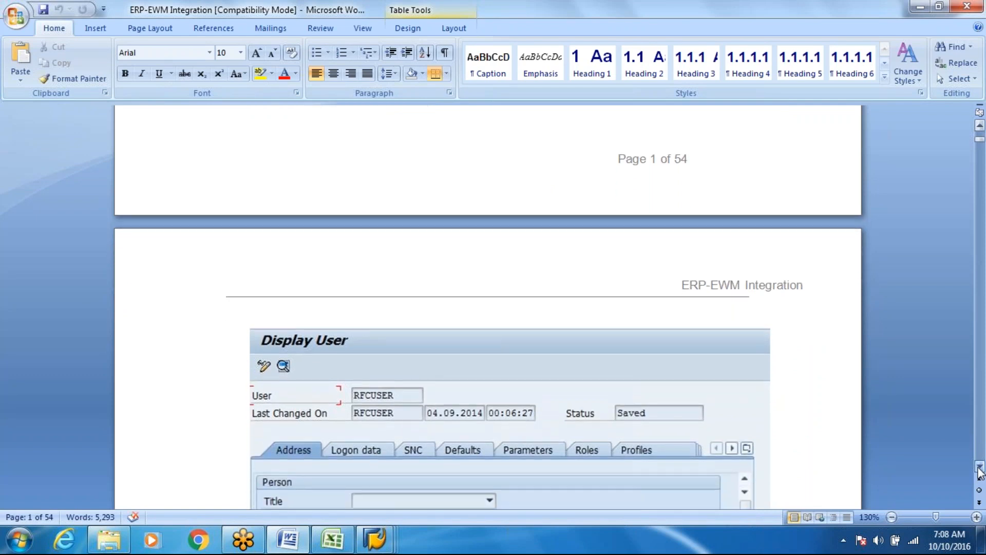
scroll(980, 468, "down", 2)
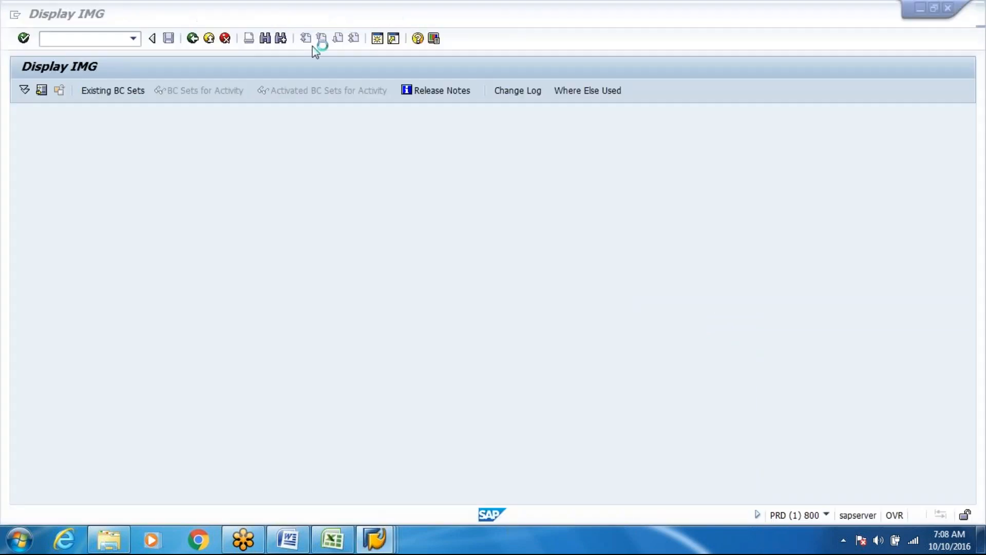
Step: Switch to the SAP session and run transaction su01 to open User Maintenance
key("alt+Tab")
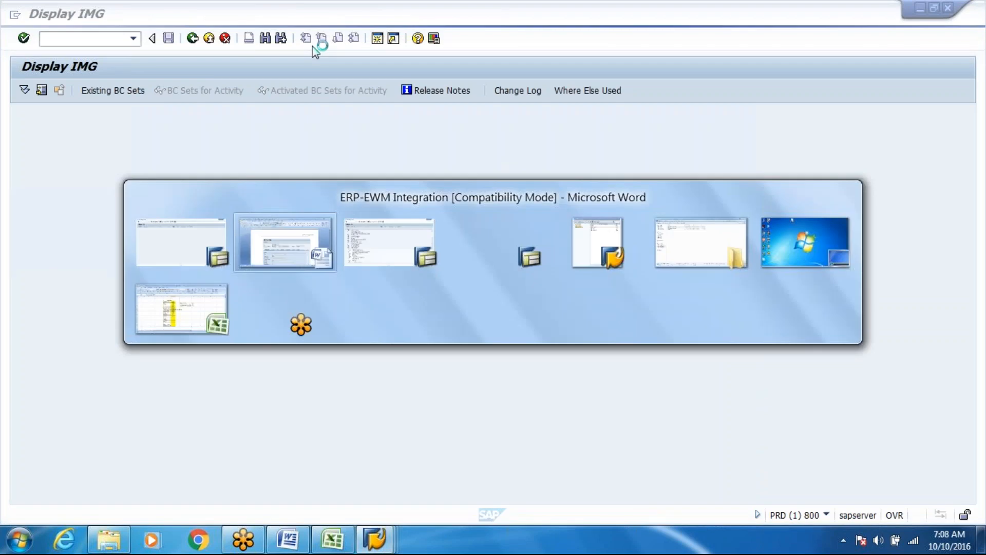
left_click(68, 36)
type("/m")
key("BackSpace")
key("BackSpace")
key("BackSpace")
type("nsu01")
key("Return")
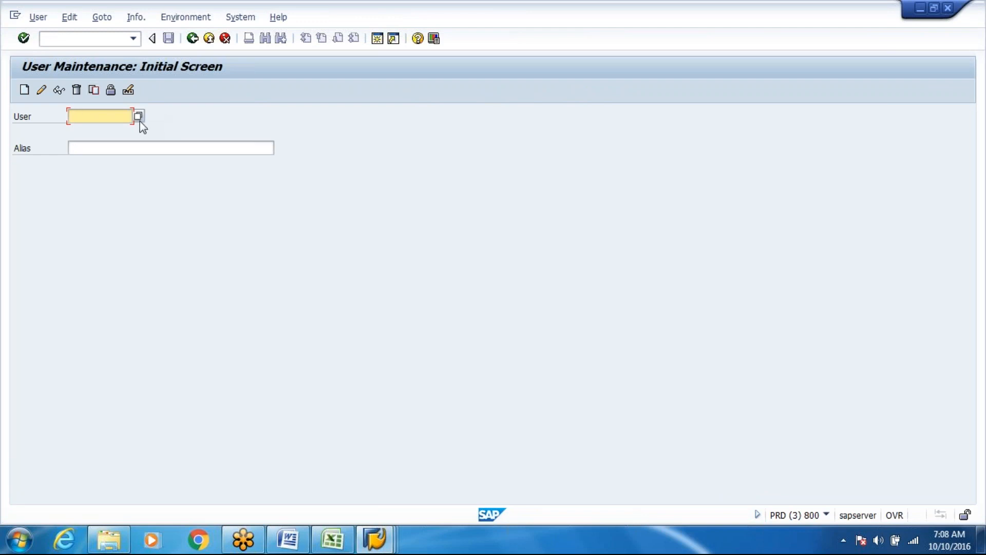
Step: Search the user master records for user names matching *EWM*, view the hit list and close it
left_click(139, 120)
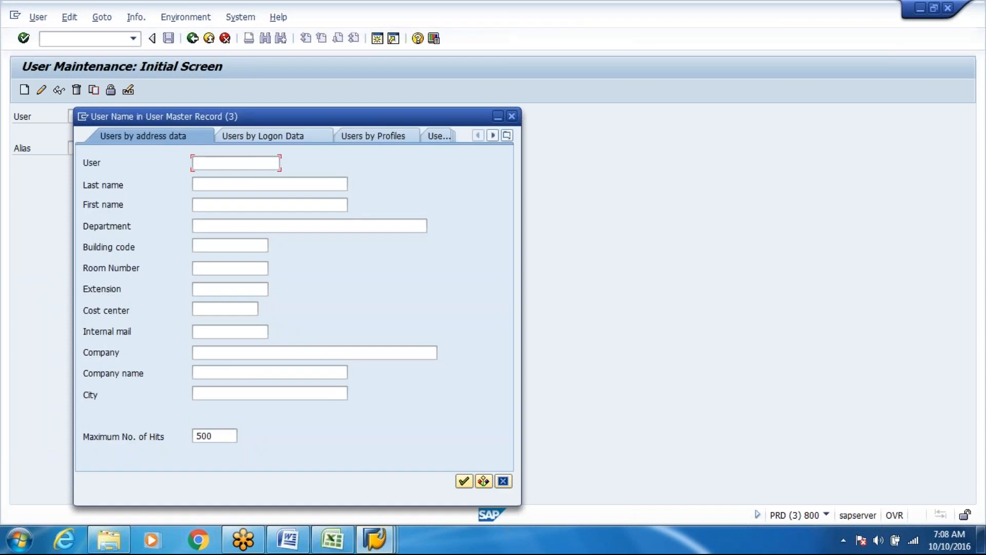
type("*EWM*")
key("Return")
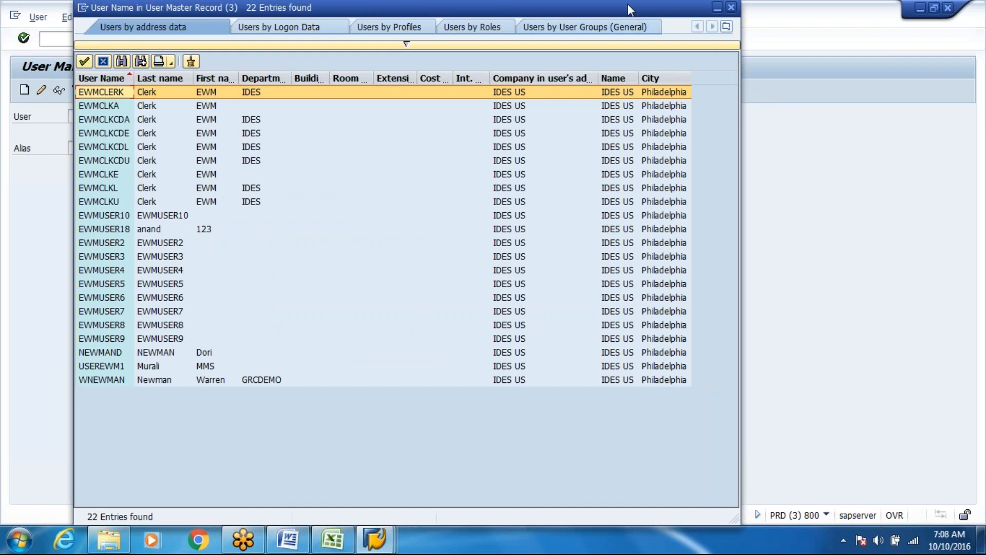
left_click_drag(630, 9, 624, 129)
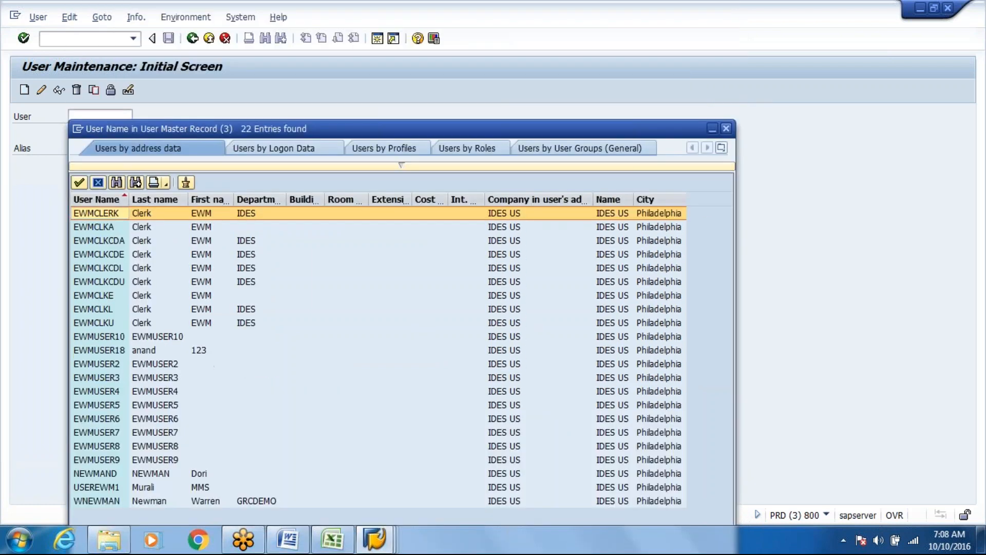
key("Escape")
Step: Run transaction smq2 and list all inbound queues of client 800 with queue name *
left_click(92, 39)
type("/nsmq2")
key("Return")
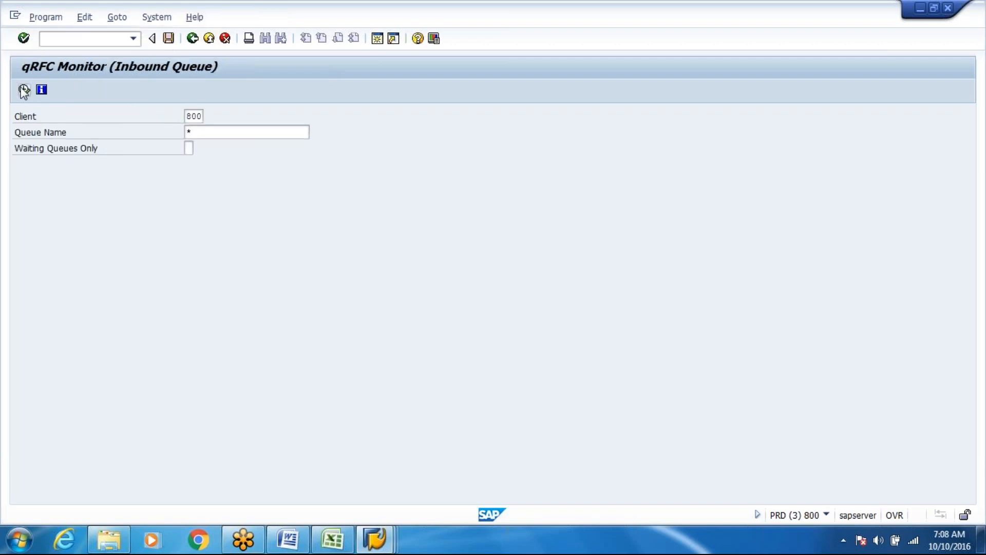
left_click(24, 91)
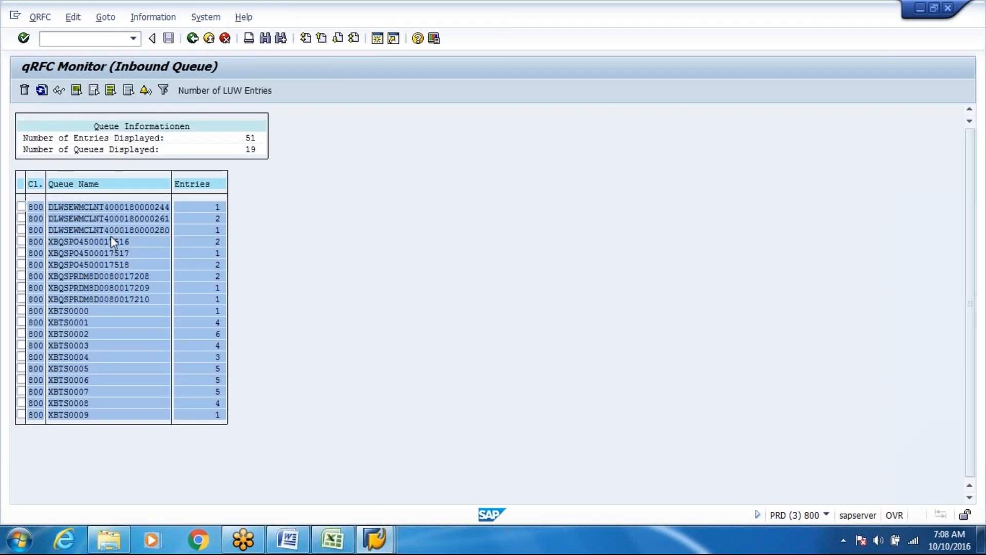
double_click(111, 238)
left_click(192, 38)
left_click(21, 240)
double_click(125, 211)
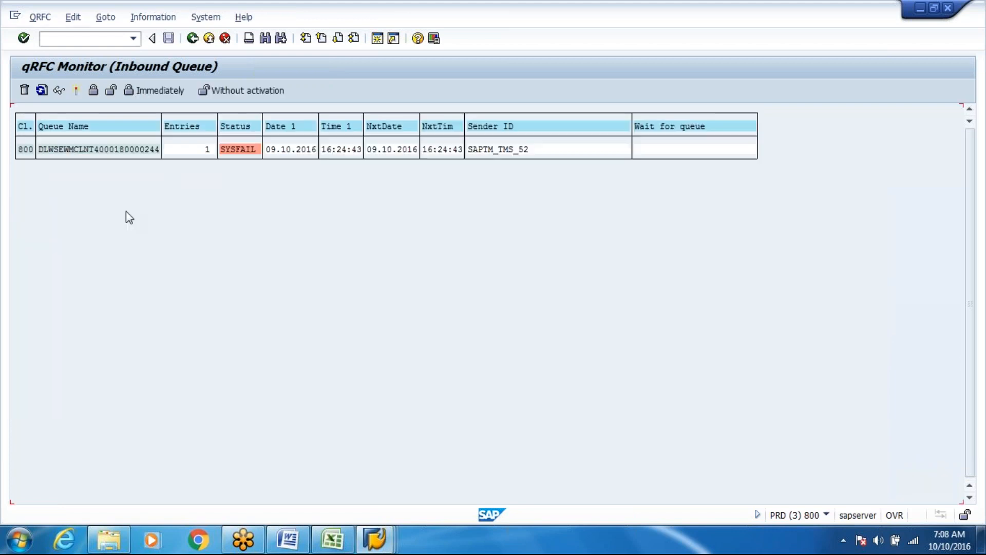
double_click(119, 150)
left_click_drag(43, 149, 101, 149)
key("ctrl+c")
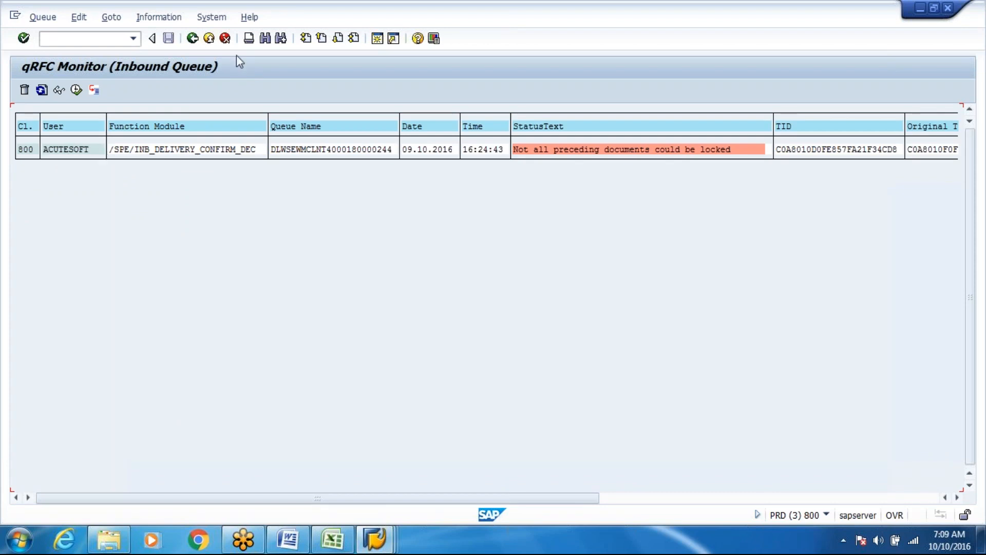
left_click(192, 38)
left_click(192, 38)
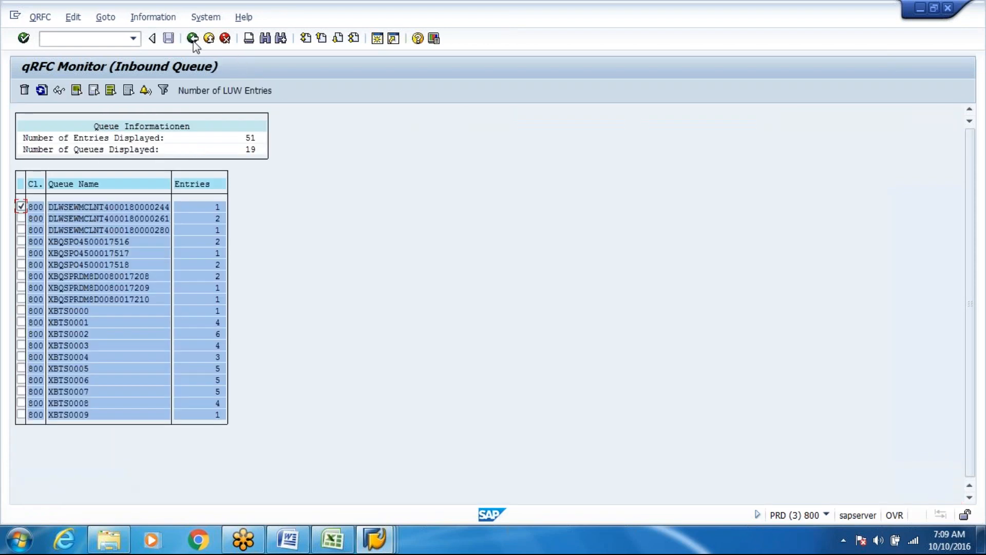
left_click(21, 206)
double_click(128, 231)
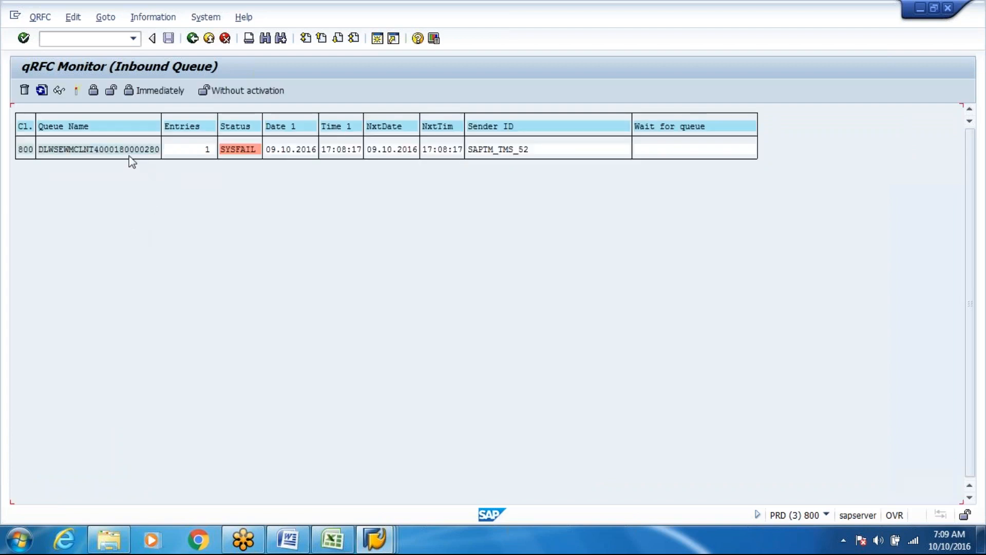
double_click(130, 154)
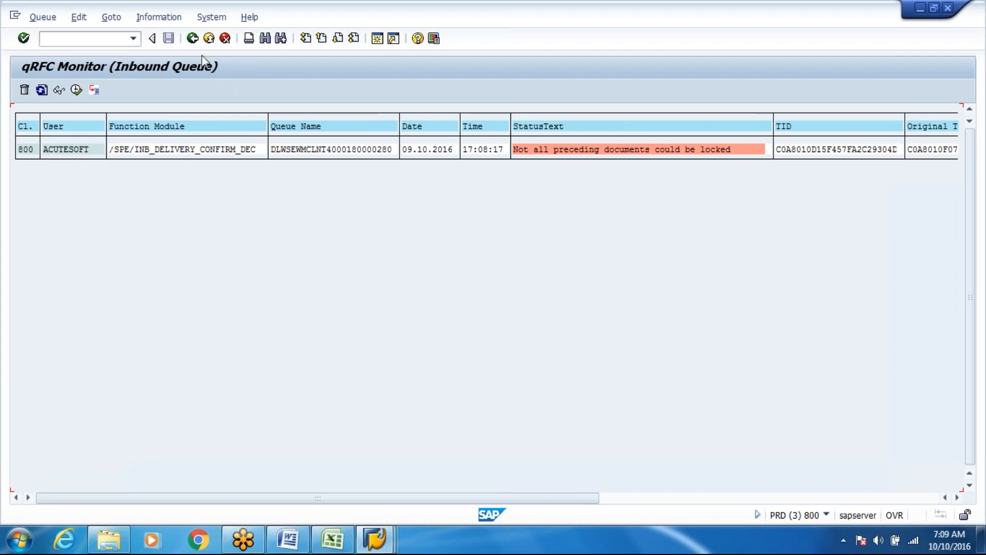
left_click(193, 38)
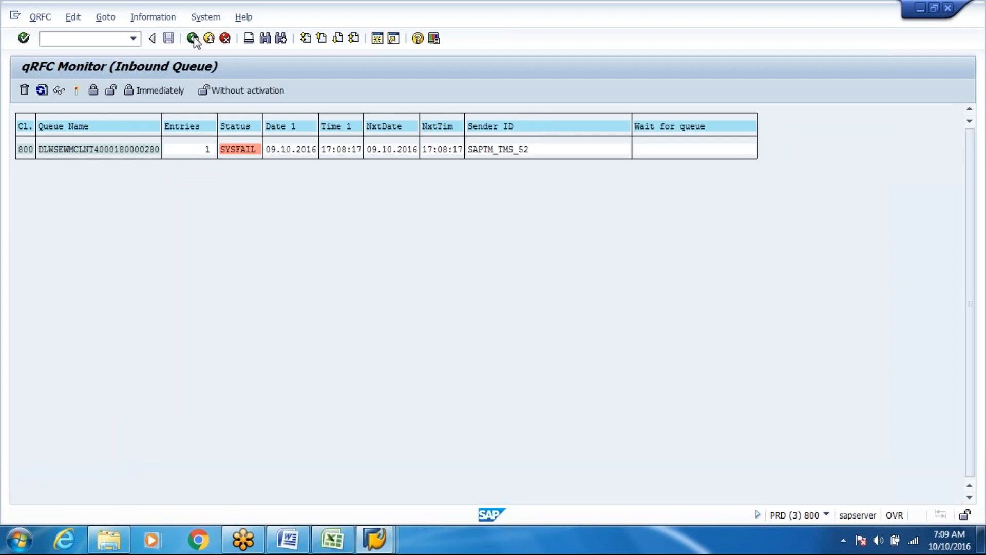
left_click(192, 38)
double_click(151, 230)
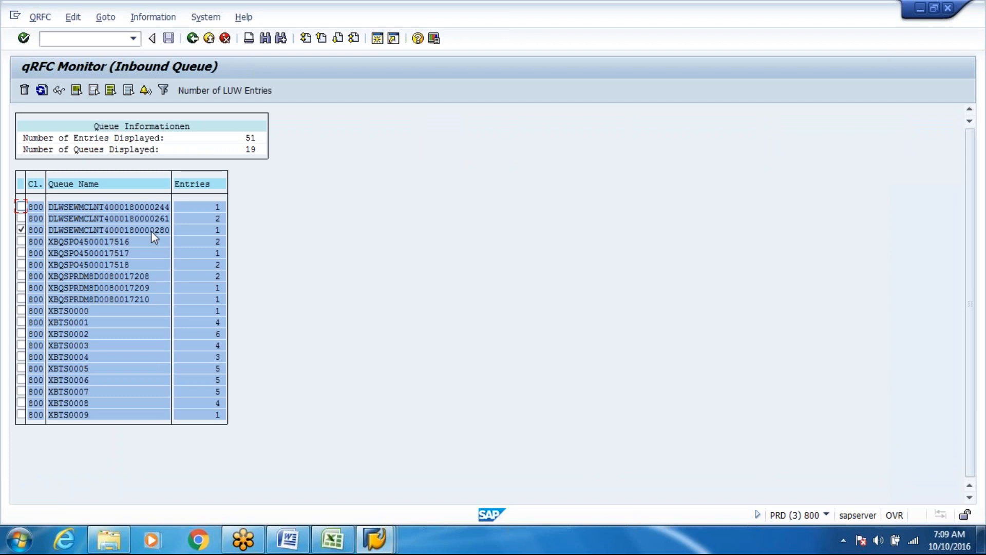
Step: Select the user name in the inbound queue entry and continue past the Security Information notice in the Switch Framework session
double_click(148, 149)
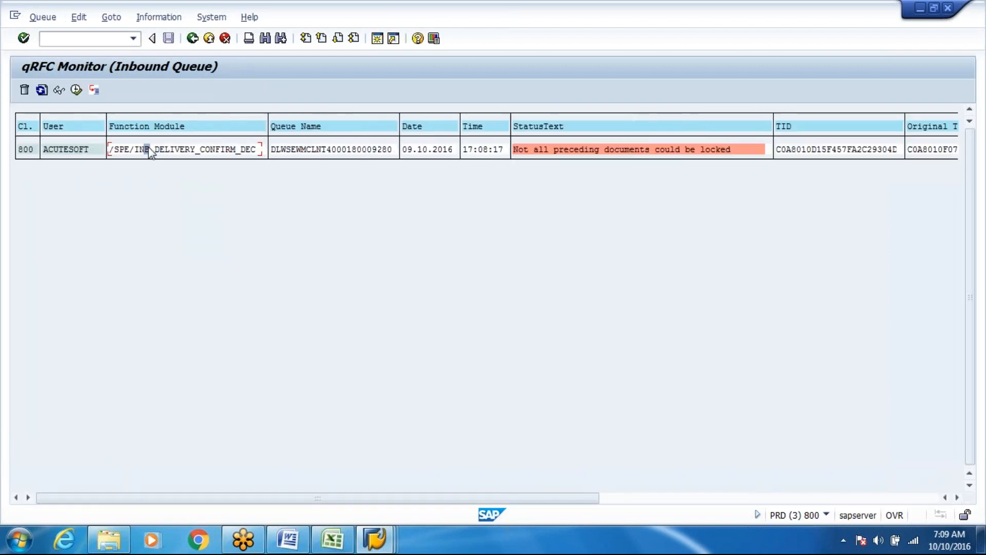
left_click_drag(45, 148, 98, 144)
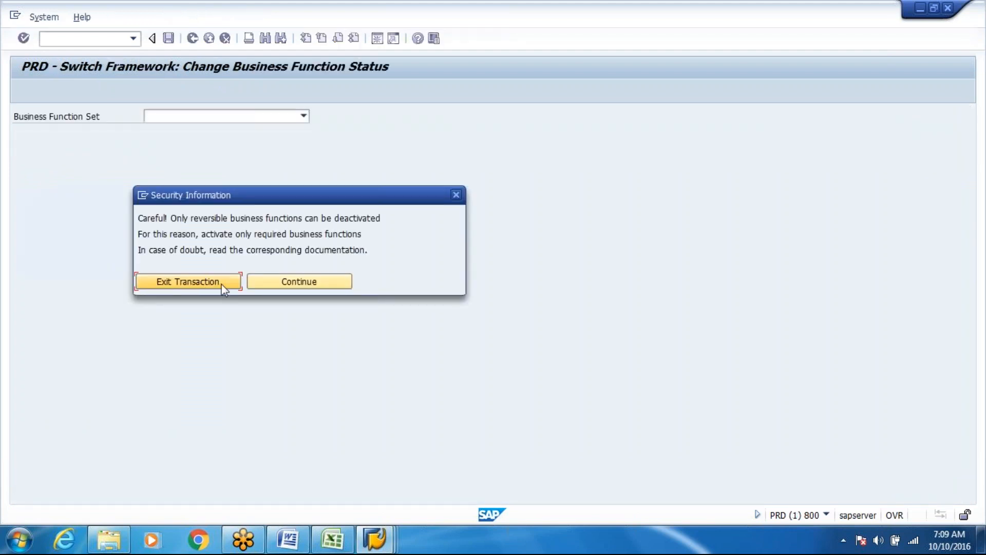
left_click(265, 287)
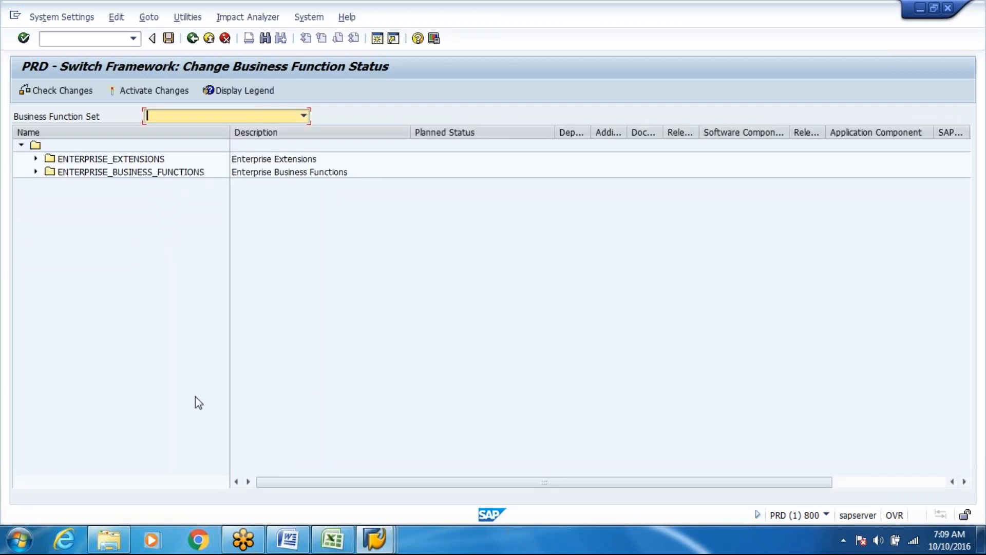
left_click(382, 537)
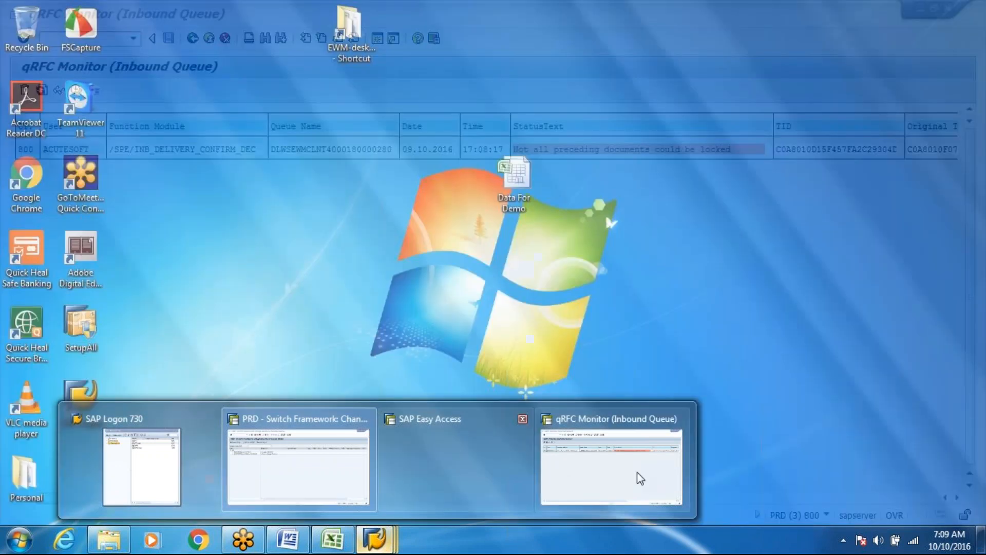
left_click(637, 473)
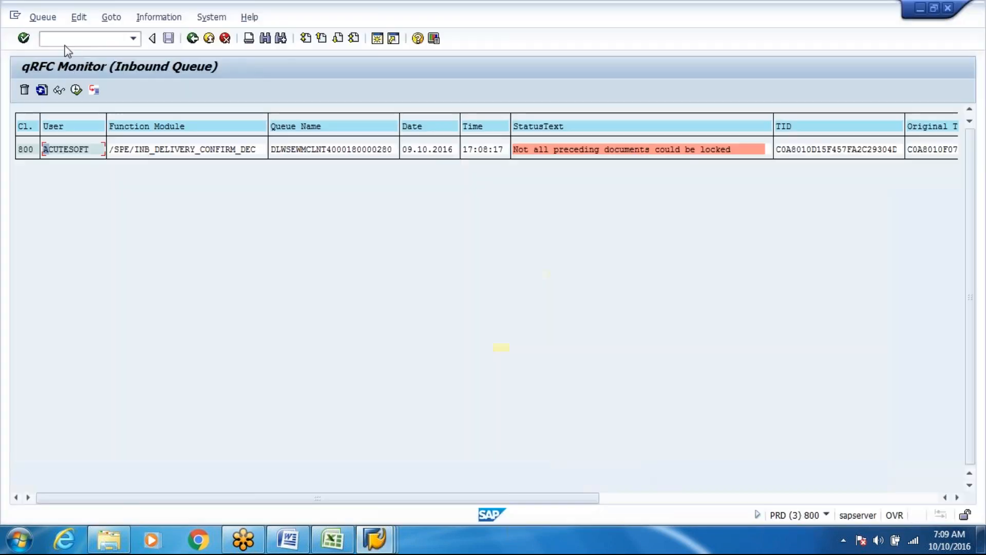
Step: Run transaction su01 in the queue monitor session and display the user taken from the inbound queue entry
left_click(72, 42)
type("/nsu01")
key("Return")
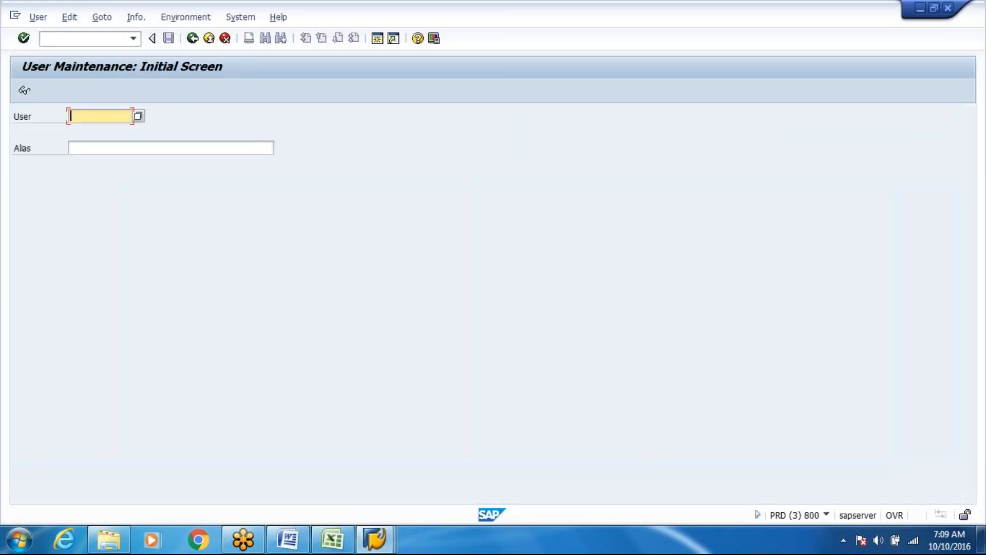
key("ctrl+v")
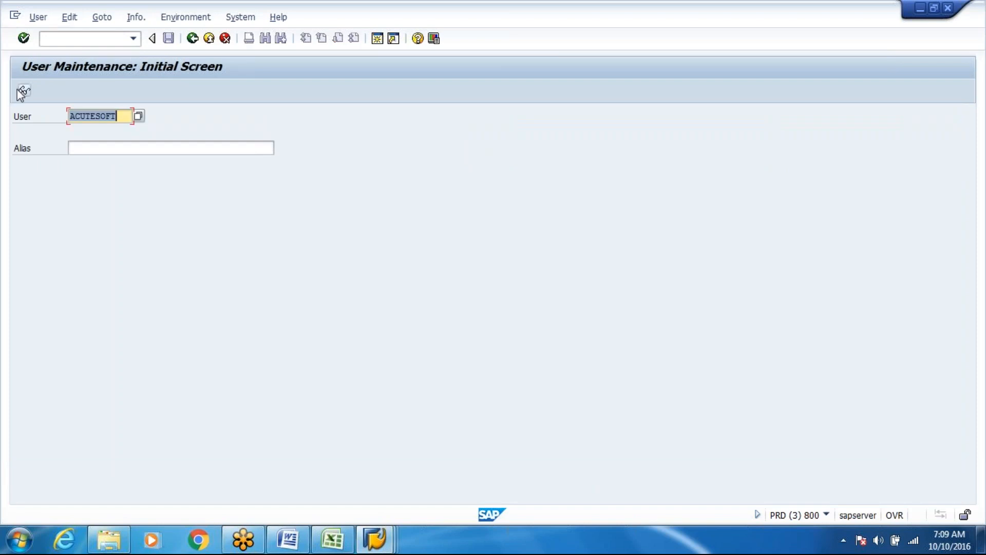
left_click(29, 95)
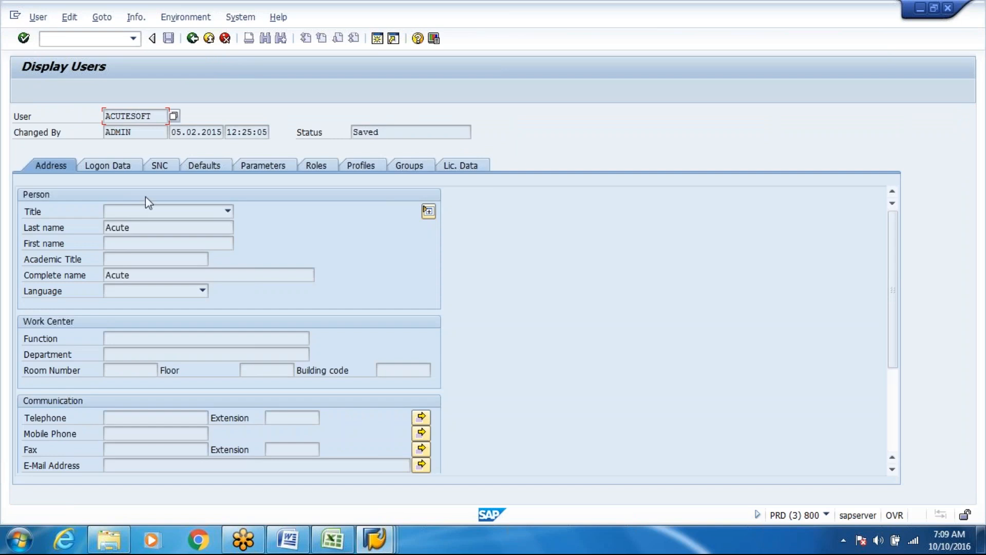
Step: Examine the user's logon data and the available user types, return to the address data, and leave user maintenance
left_click(128, 168)
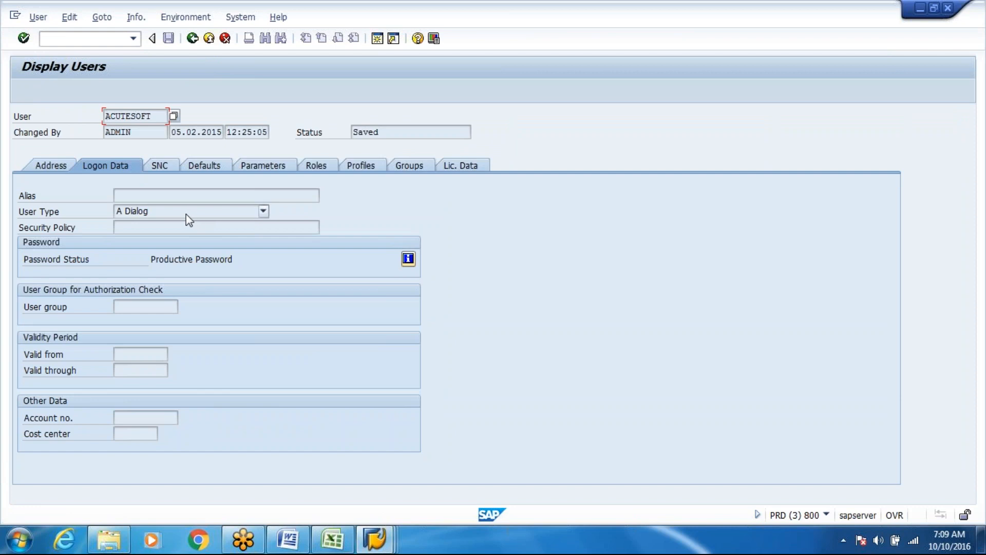
left_click(186, 214)
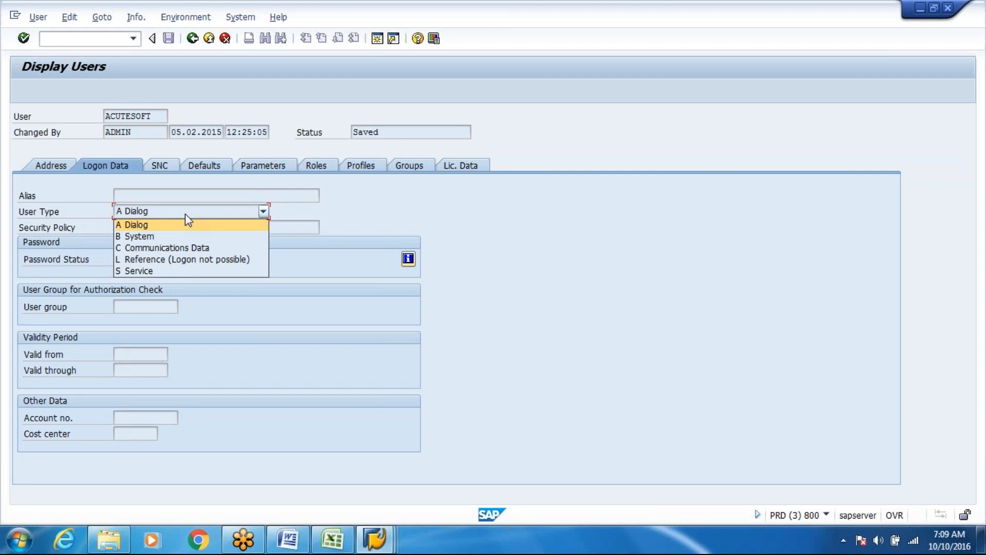
left_click(358, 203)
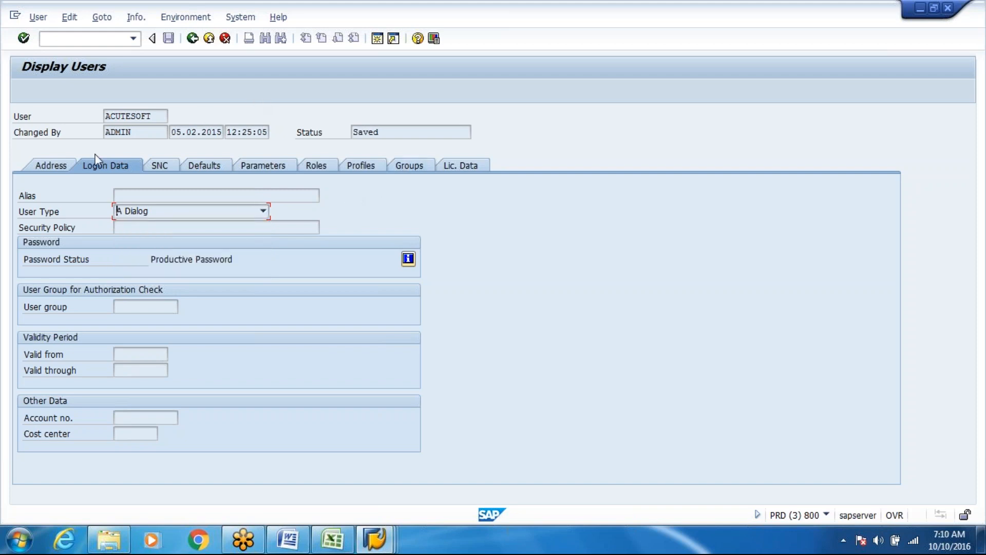
left_click(51, 165)
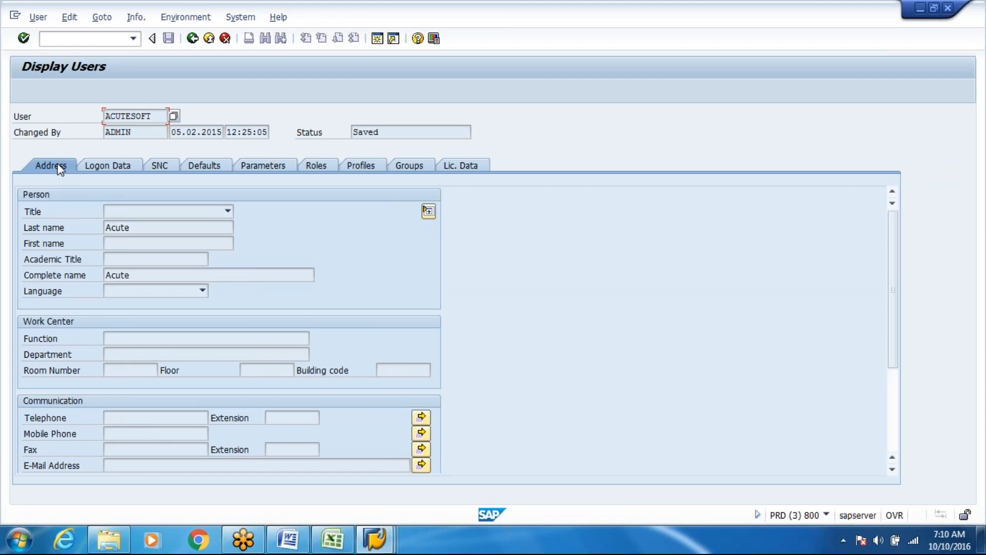
left_click(192, 39)
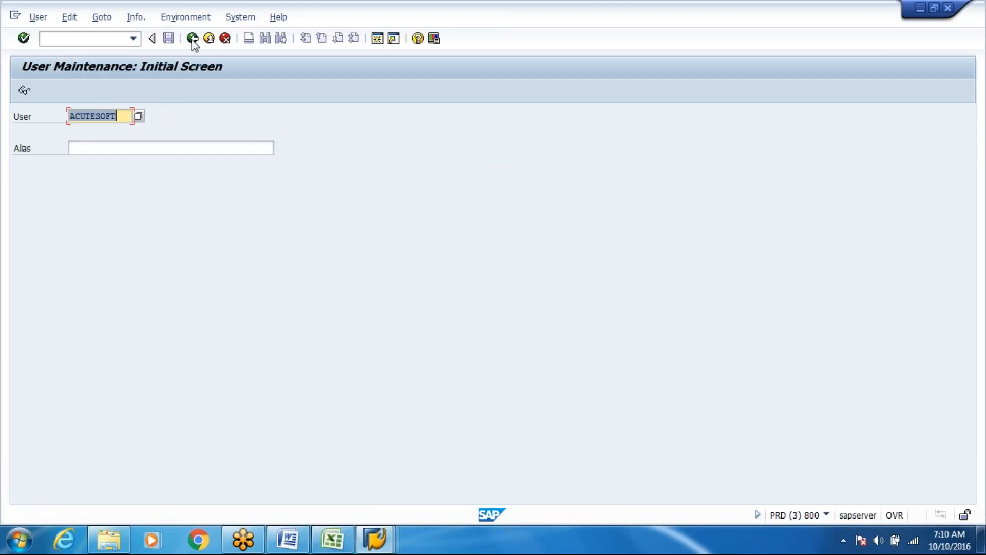
left_click(193, 39)
left_click(210, 40)
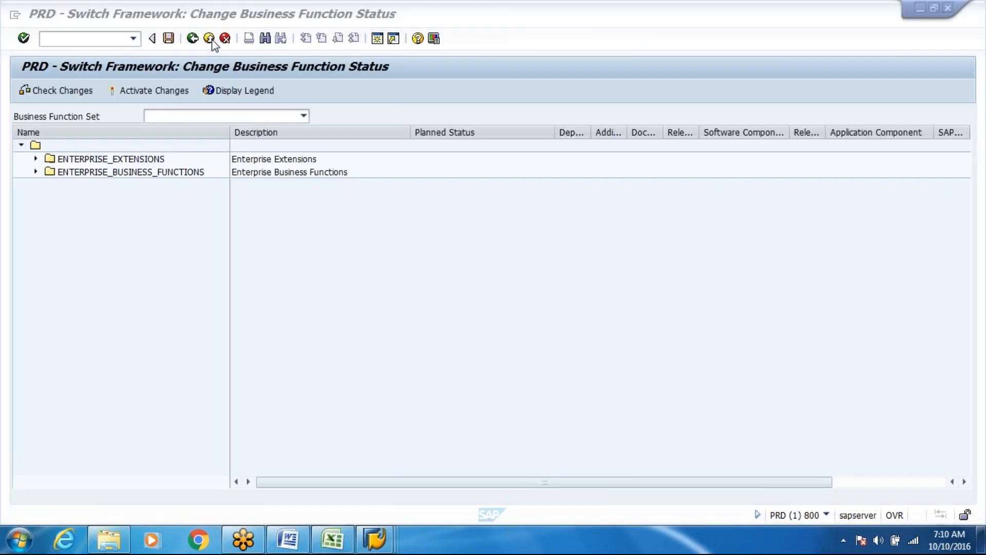
Step: Copy the business function name LOG_LE_INTEGRATION from the Word guide and switch back to the SAP Switch Framework
left_click(291, 546)
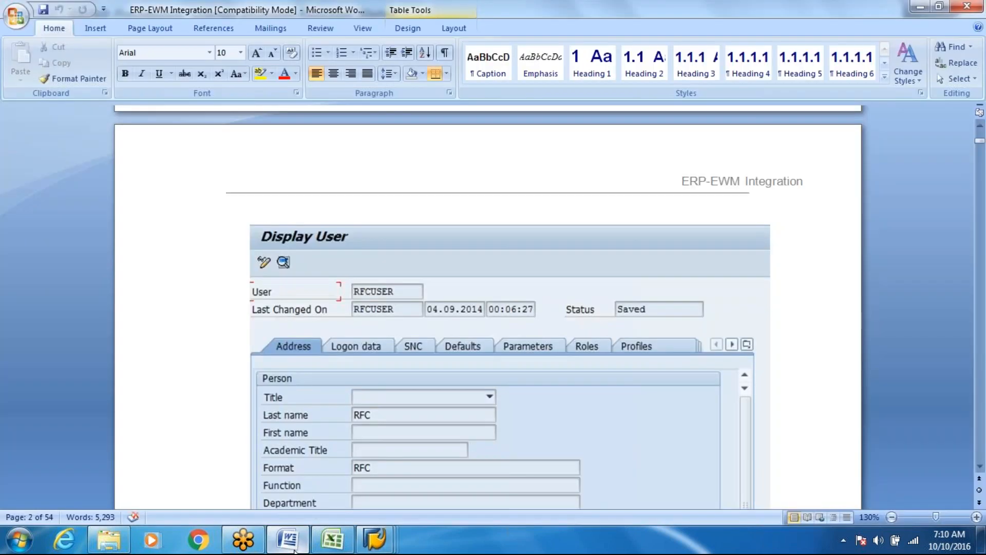
scroll(536, 201, "up", 8)
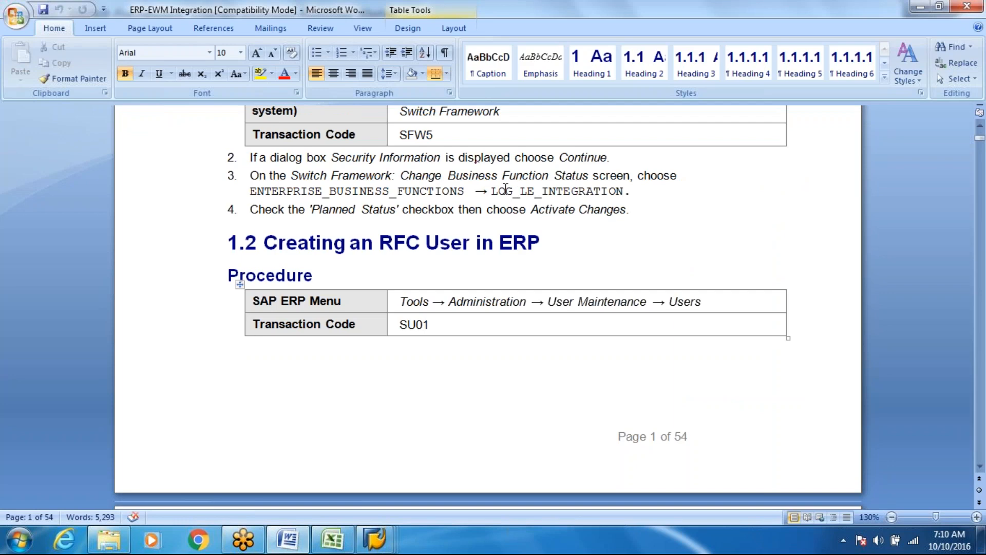
left_click_drag(491, 191, 604, 186)
key("ctrl+c")
key("alt+Tab")
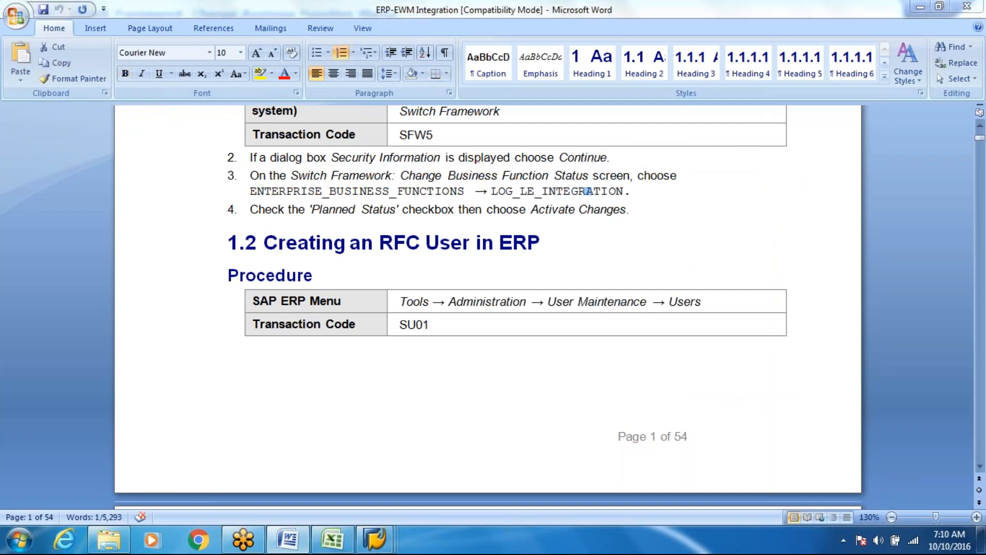
key("alt+Tab")
key("alt+Tab")
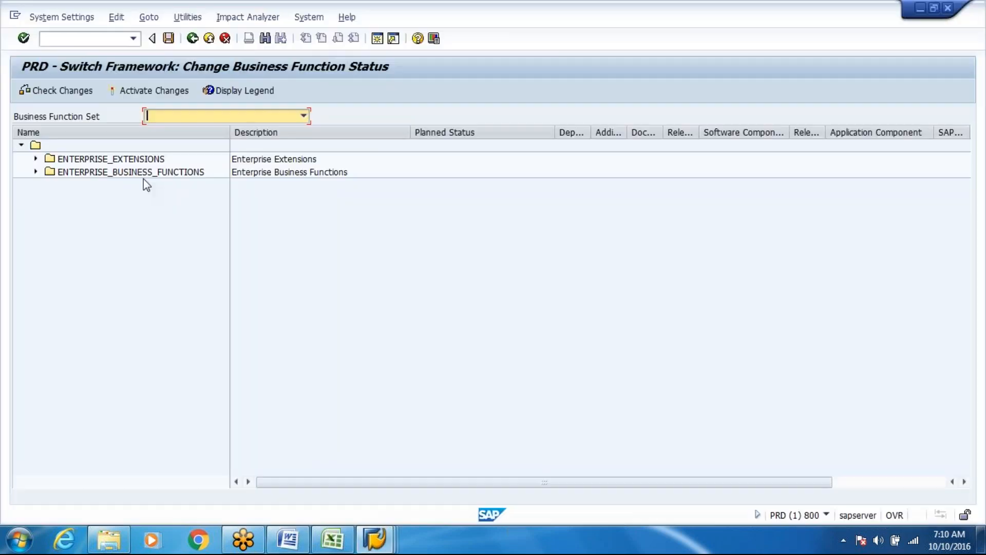
Step: Expand ENTERPRISE_BUSINESS_FUNCTIONS and find the business function LOG_LE_INTEGRATION to check its planned status
left_click(33, 171)
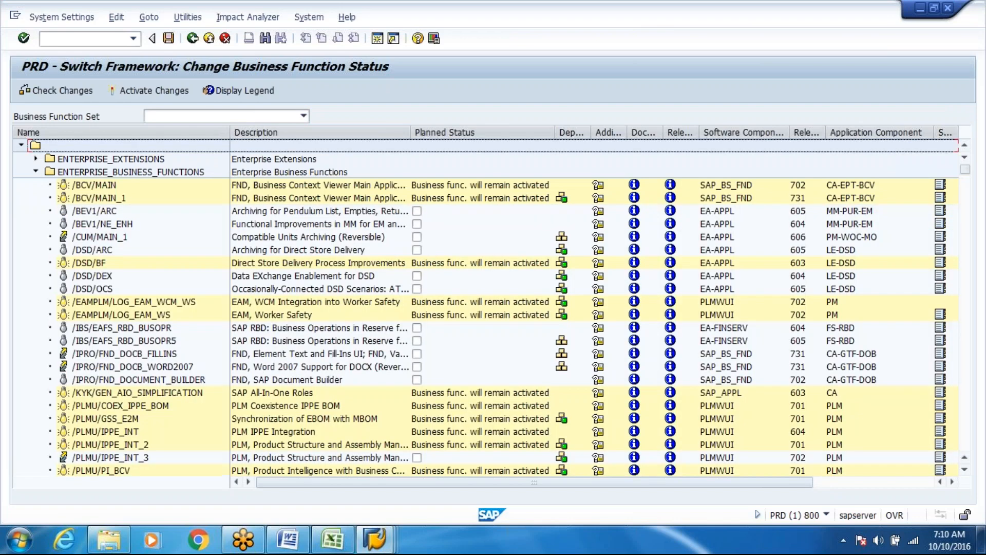
left_click(110, 458)
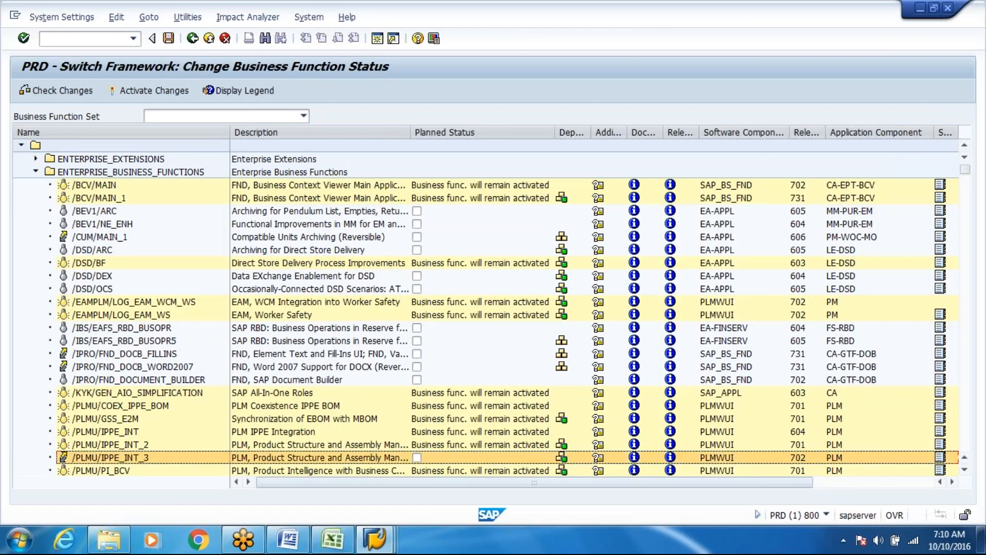
key("Page_Down")
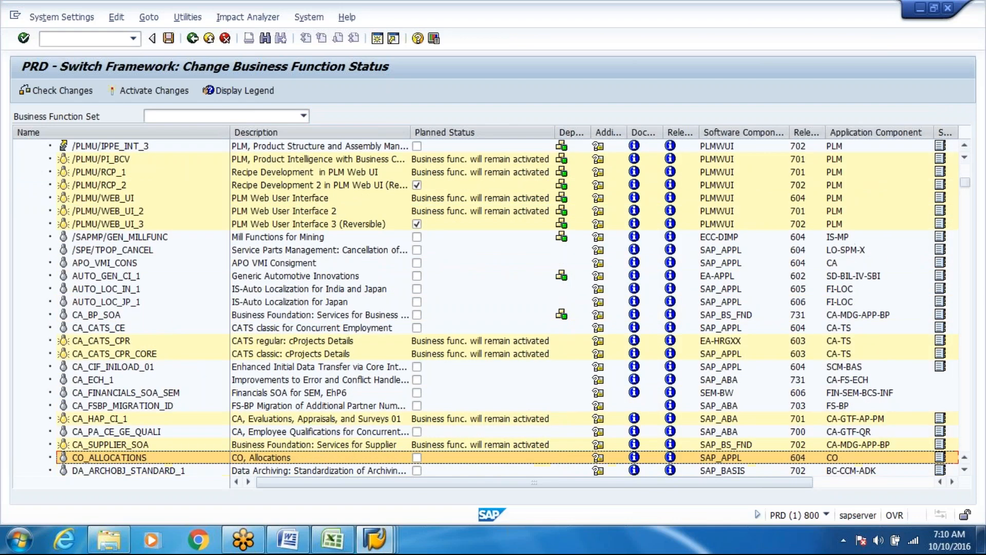
key("Page_Down")
key("Page_Down")
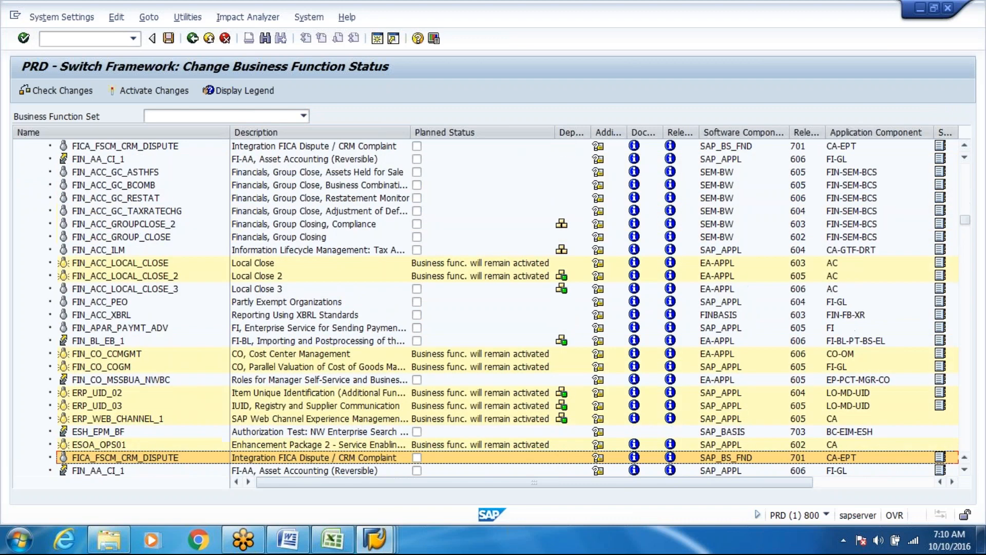
key("Page_Down")
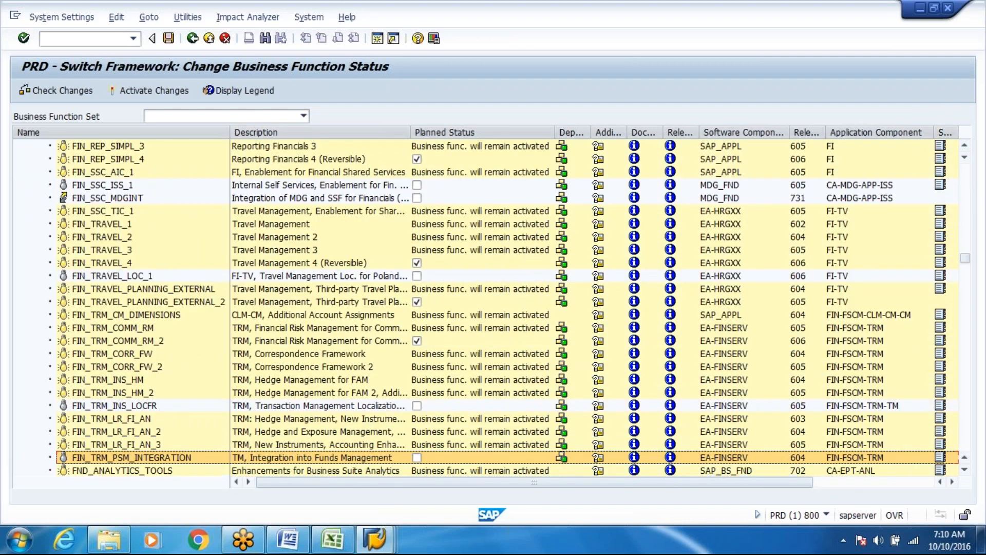
key("Page_Down")
key("ctrl+f")
key("ctrl+v")
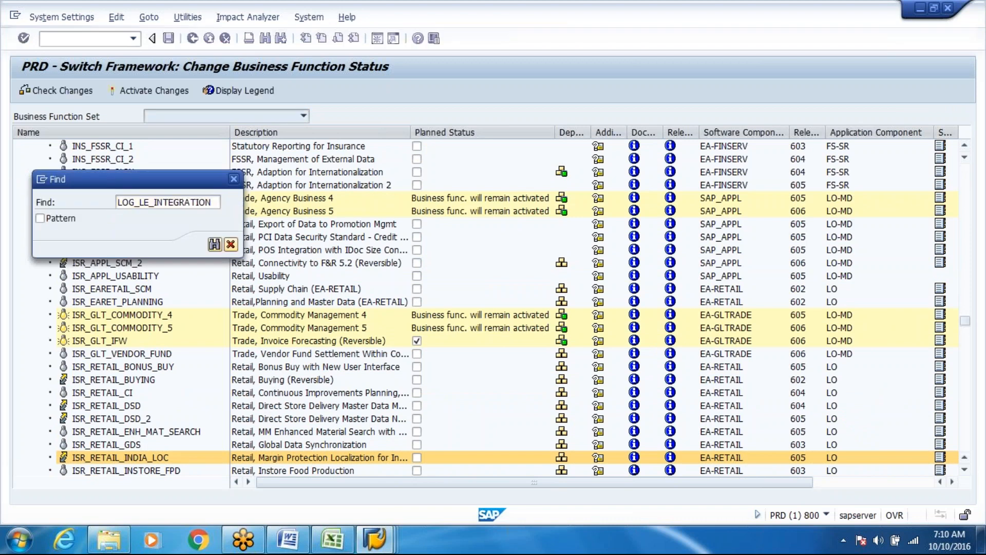
key("Return")
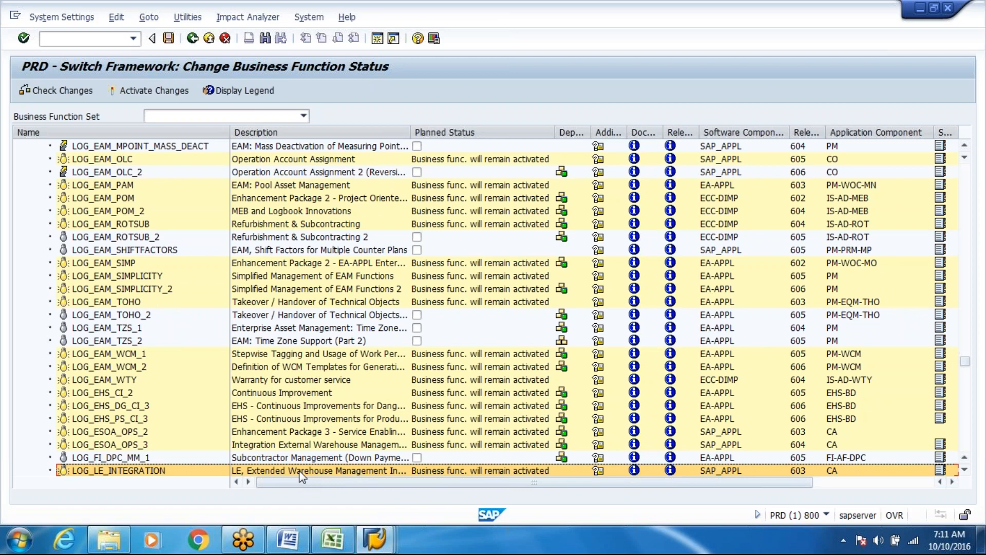
Step: Switch to the Word guide and look up section 1.3 on naming the logical system for the SAP EWM connection
key("alt+Tab")
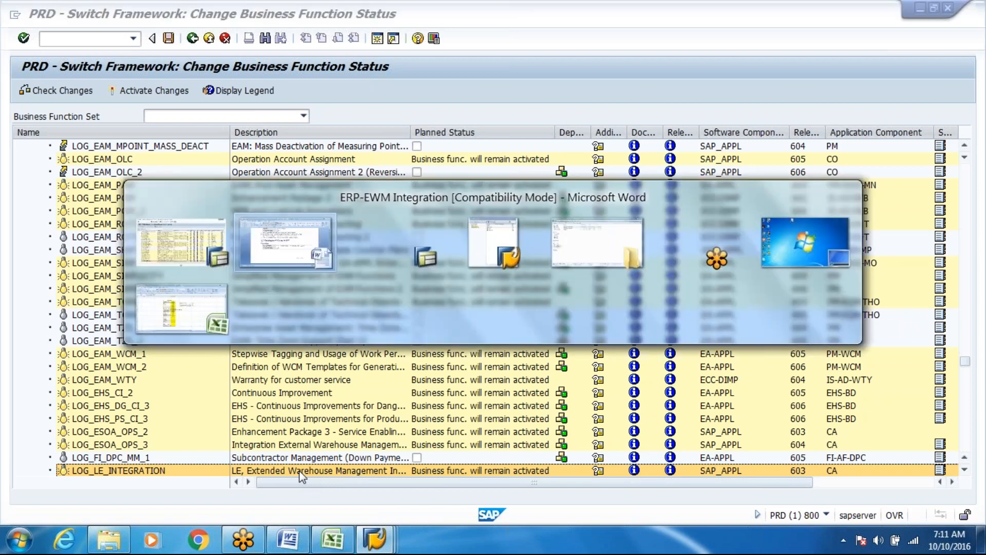
key("Page_Down")
key("Page_Down")
key("Page_Down")
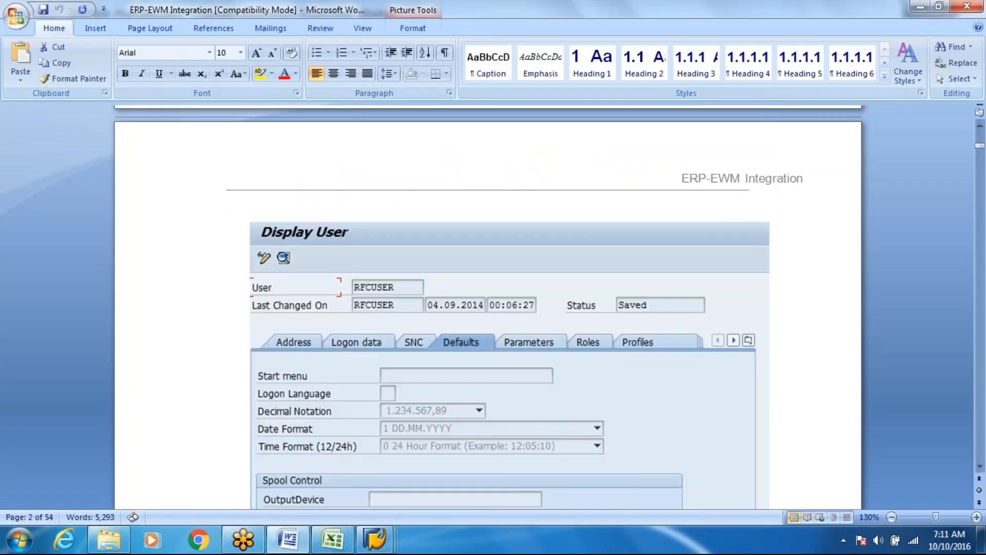
key("Page_Down")
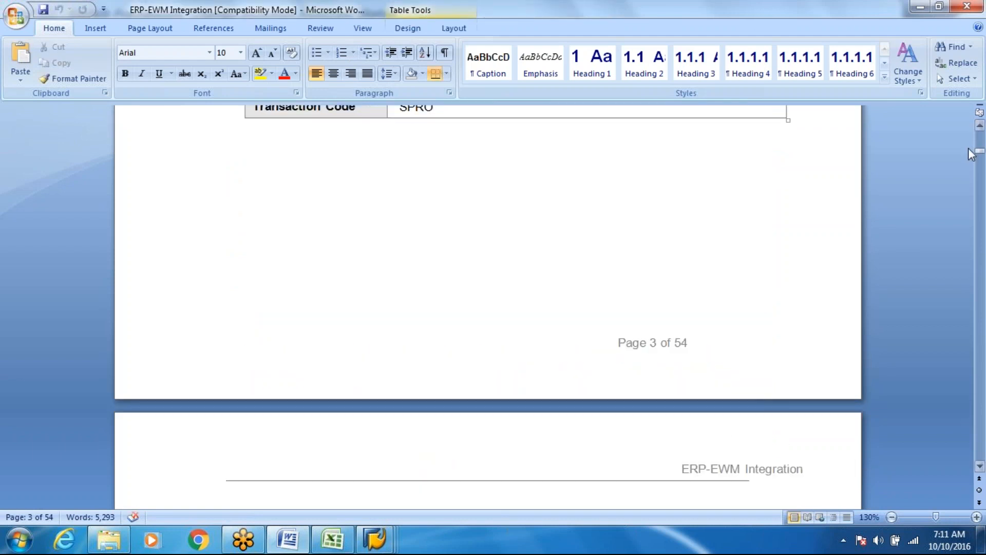
left_click(980, 128)
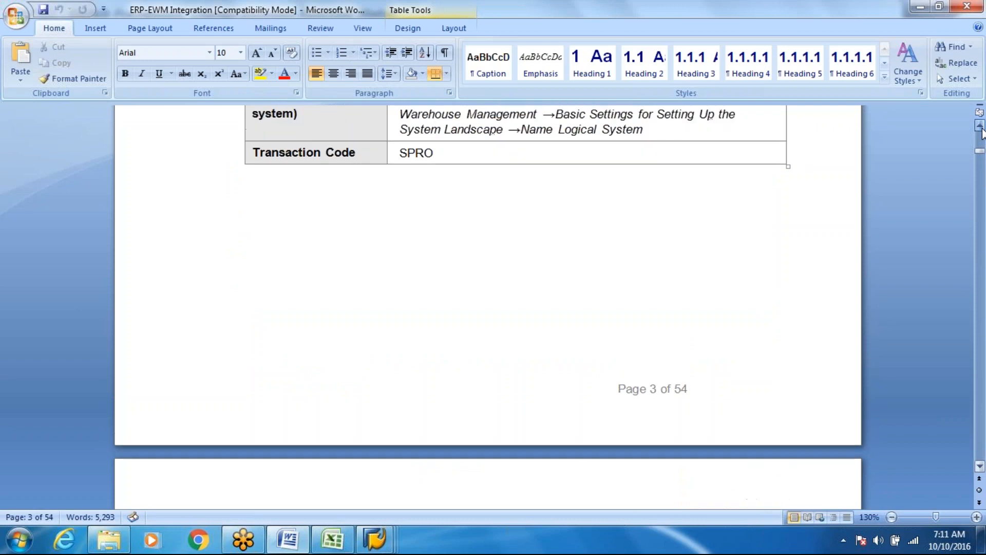
left_click_drag(980, 127, 980, 128)
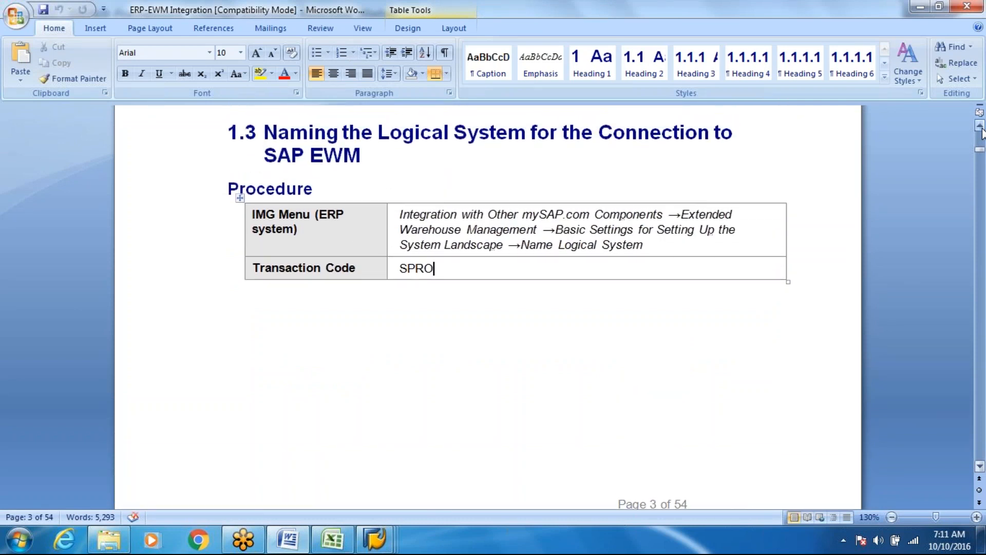
Step: Switch back to SAP, run transaction spro and display the SAP Customizing Implementation Guide
key("alt+Tab")
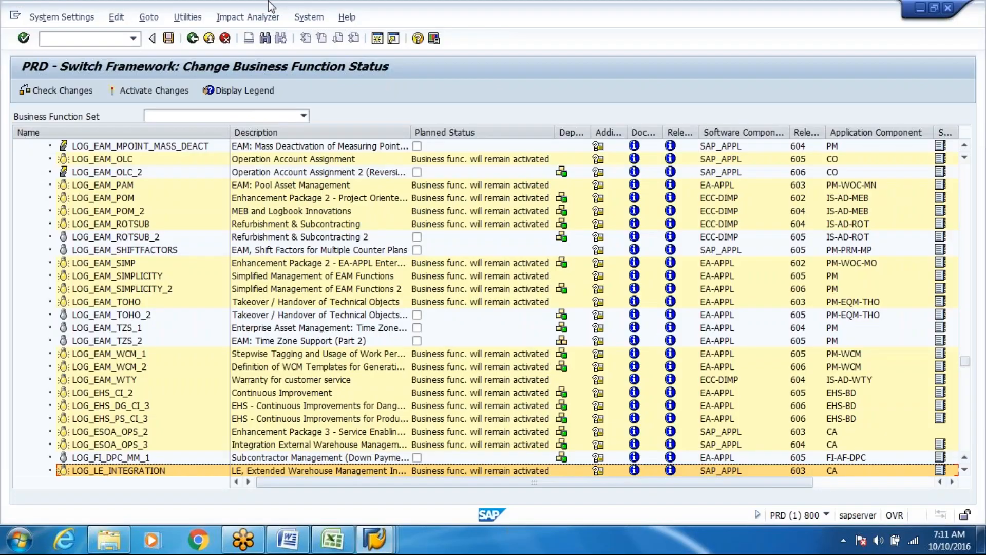
left_click(85, 36)
type("/")
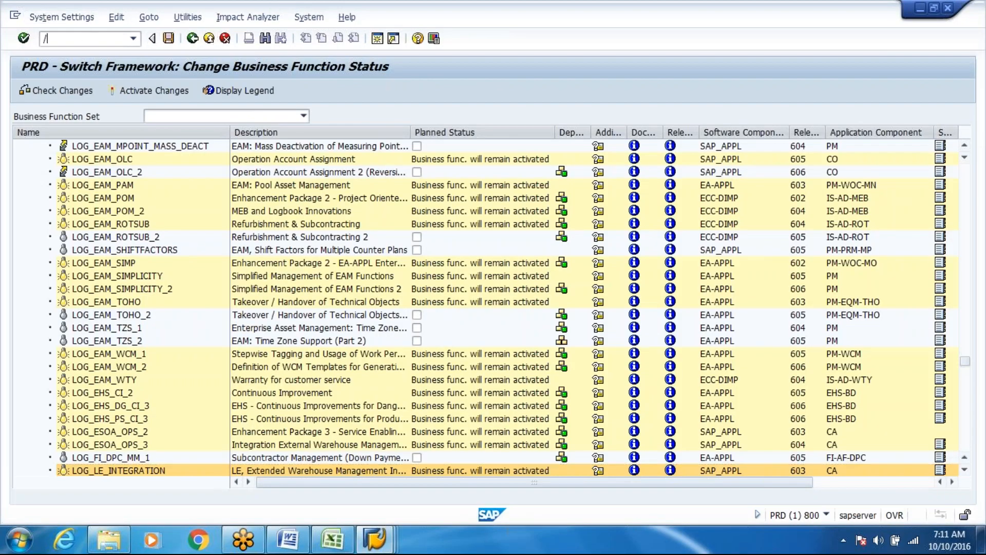
type("nspro")
key("Return")
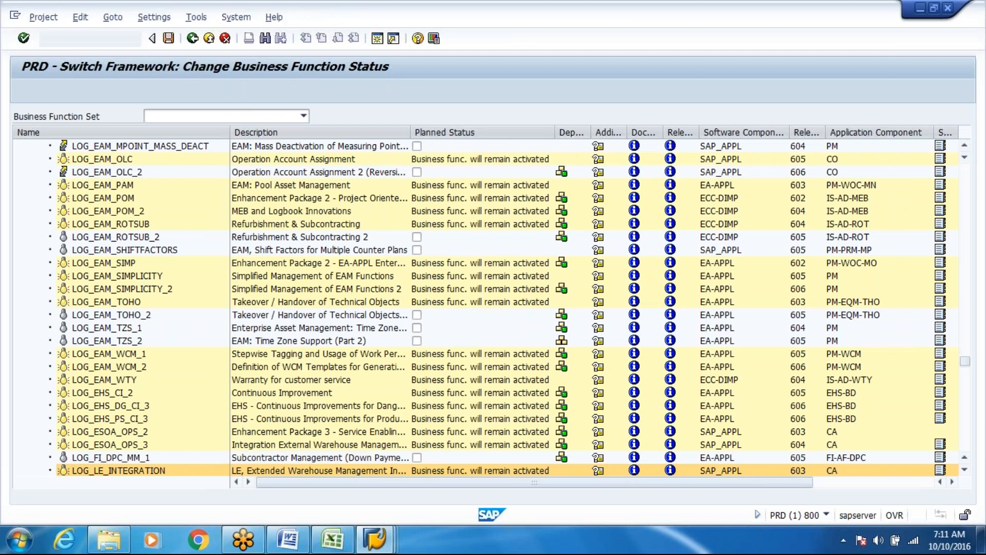
left_click(68, 95)
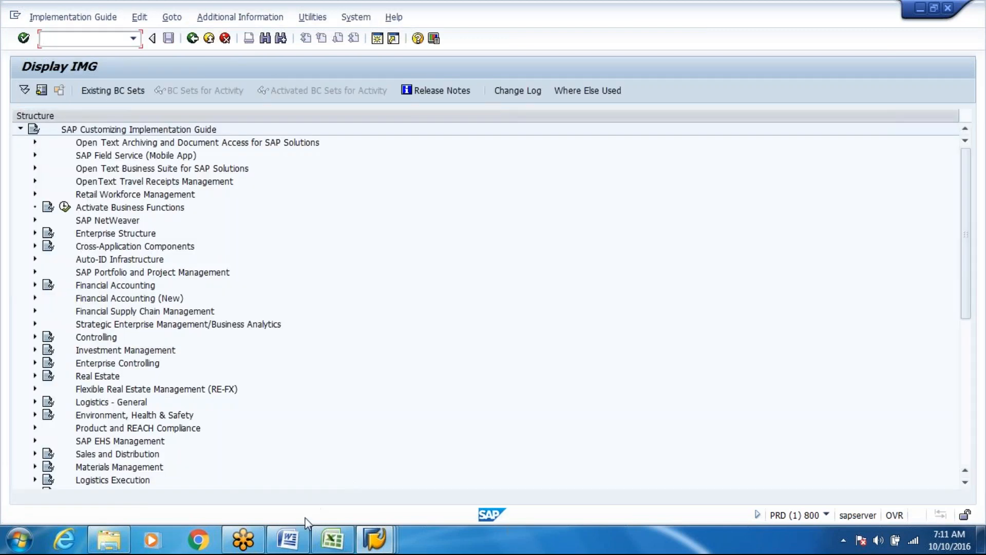
mouse_move(370, 546)
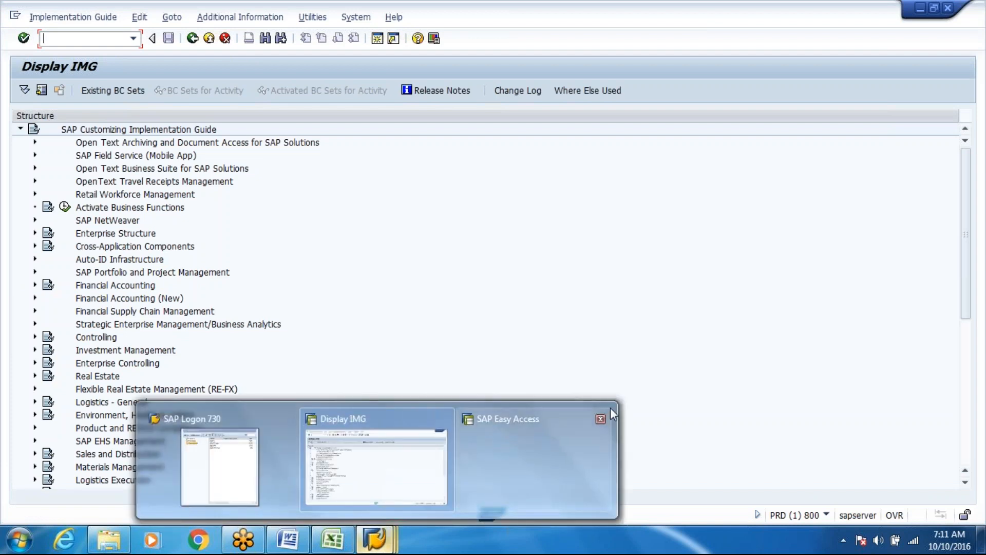
Step: Close the spare SAP Easy Access session and check the Word guide before returning to the Display IMG session
mouse_move(606, 411)
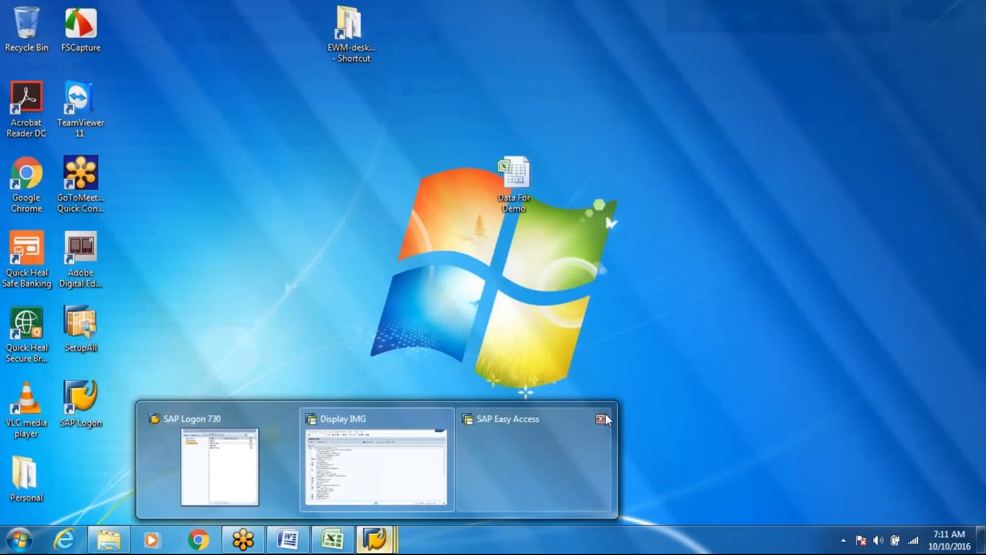
left_click(600, 419)
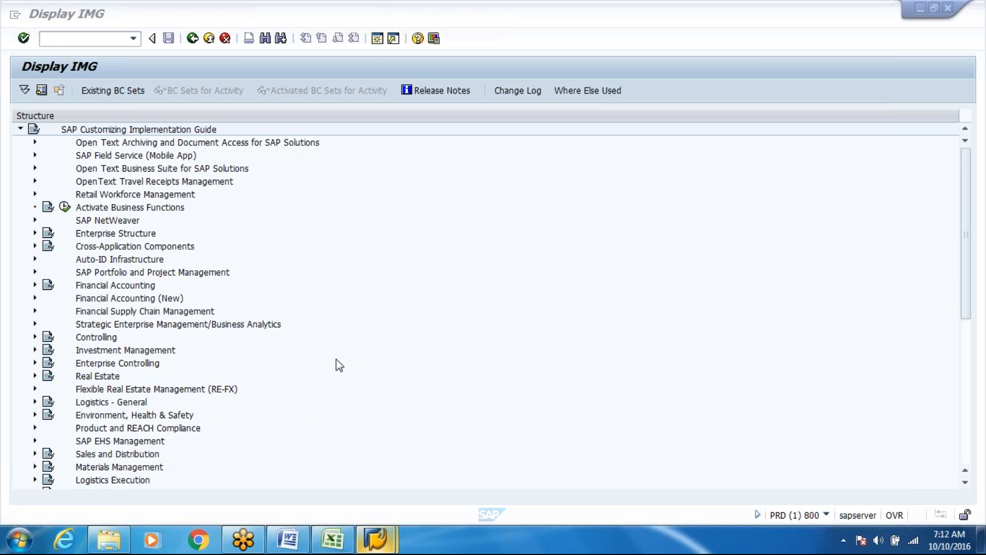
left_click(289, 539)
left_click(289, 539)
left_click(289, 540)
left_click(289, 539)
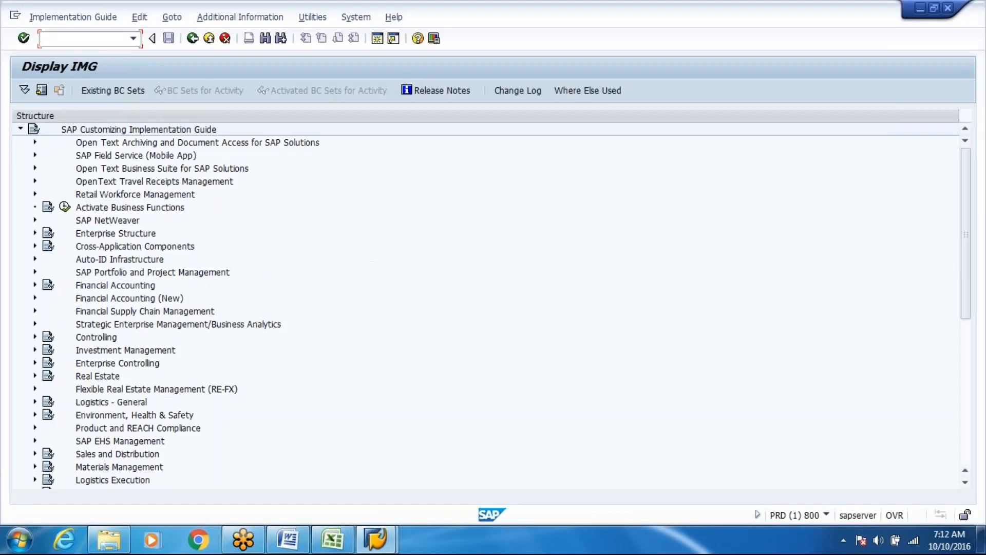
Step: Check the IMG path in the Word guide and expand Integration with Other SAP Components in the SAP IMG
left_click(145, 311)
key("Page_Down")
key("Page_Down")
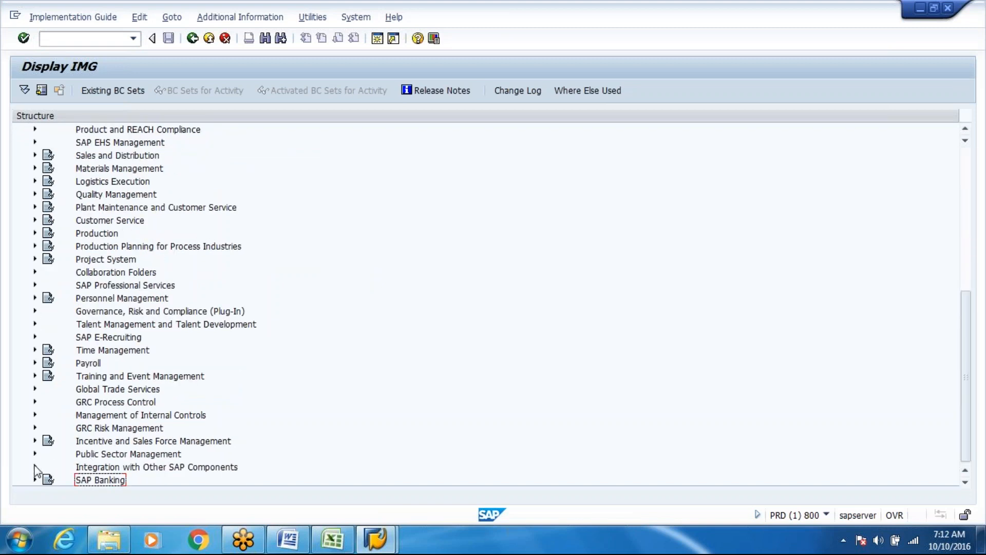
key("alt+Tab")
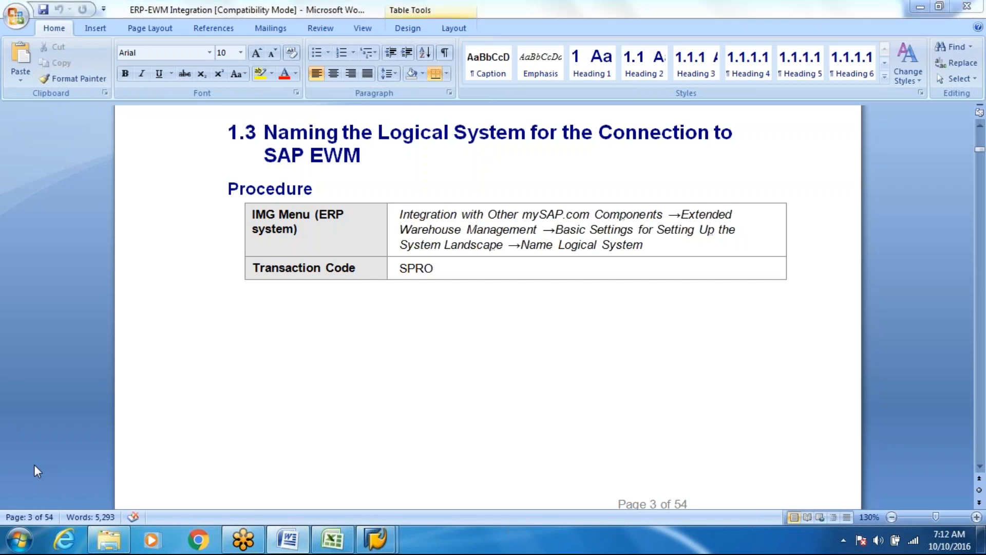
key("alt+Tab")
key("alt+Tab")
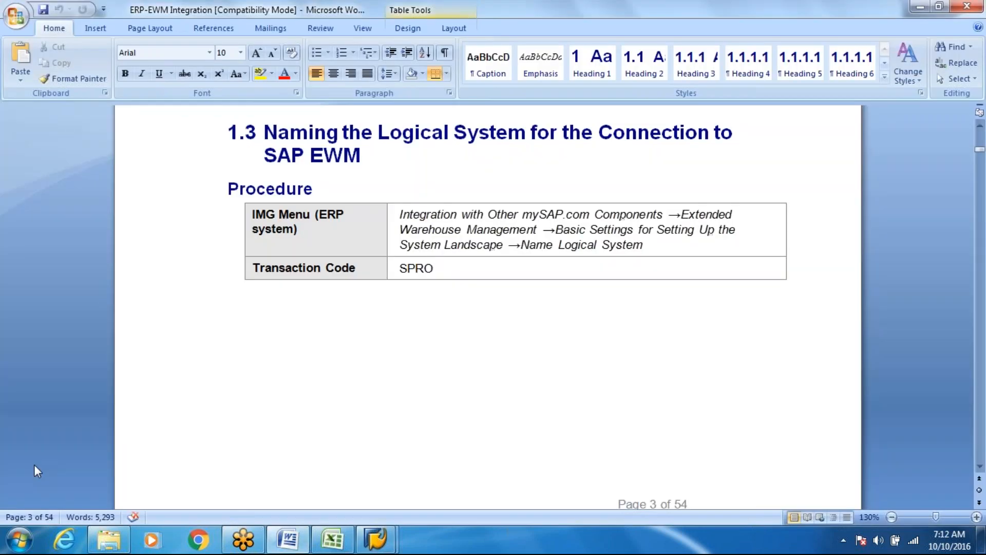
key("alt+Tab")
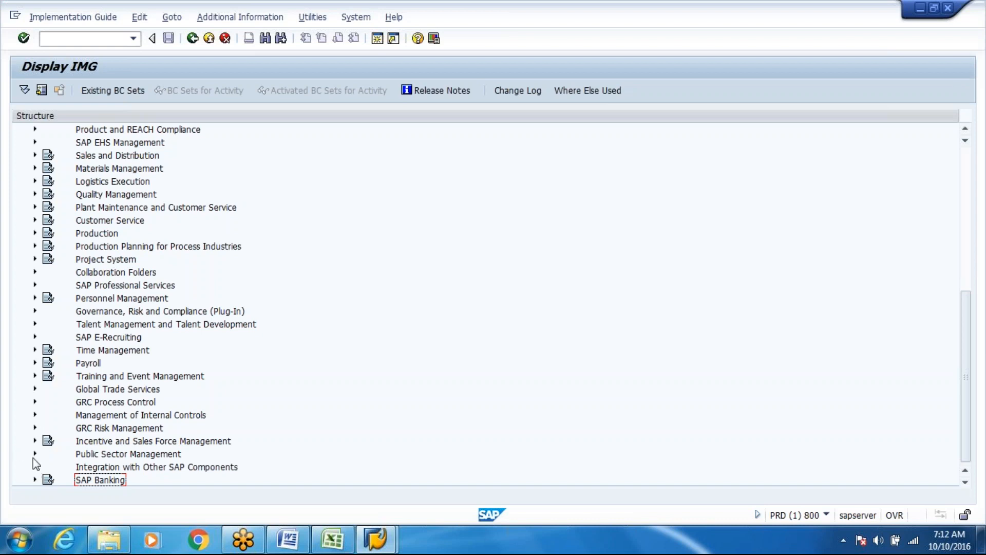
left_click(35, 466)
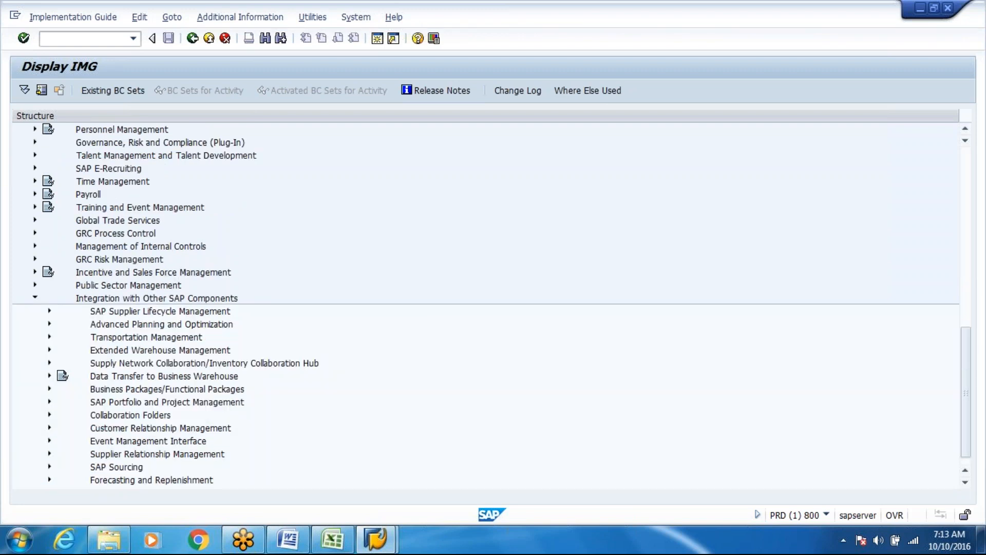
Step: Find the Extended Warehouse Management node under Integration with Other SAP Components and expand it
left_click(148, 390)
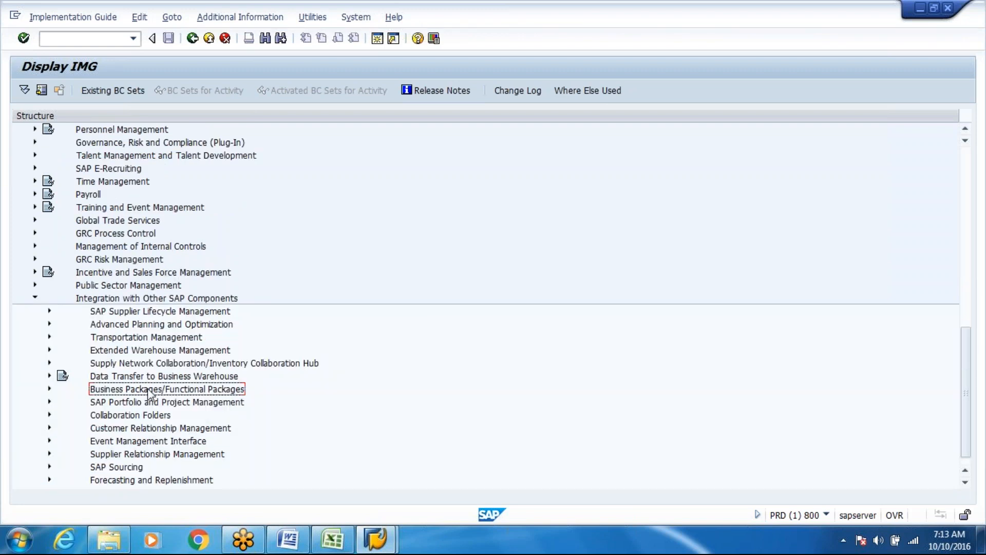
key("Down")
key("Down")
key("Down")
key("Down")
key("Down")
key("Down")
key("Down")
key("Down")
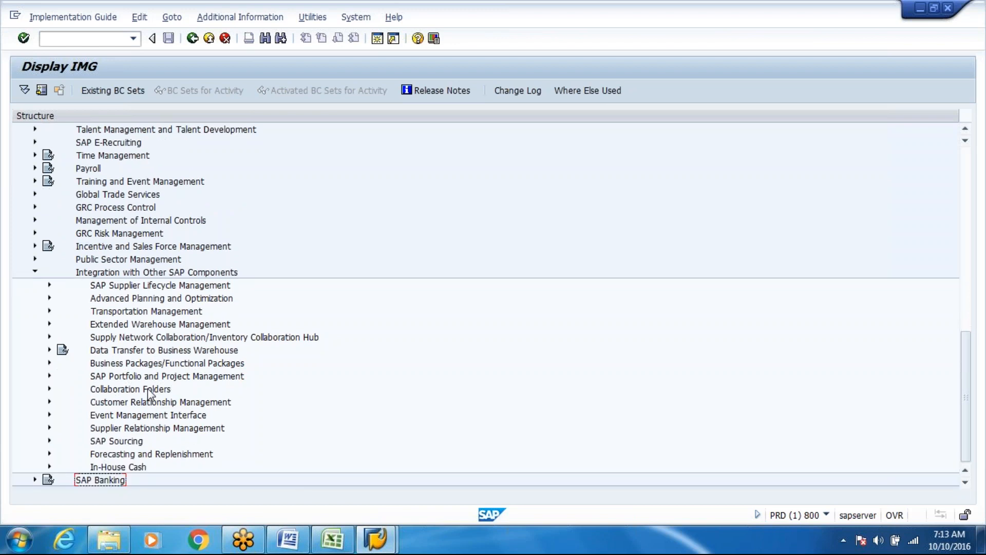
left_click(49, 323)
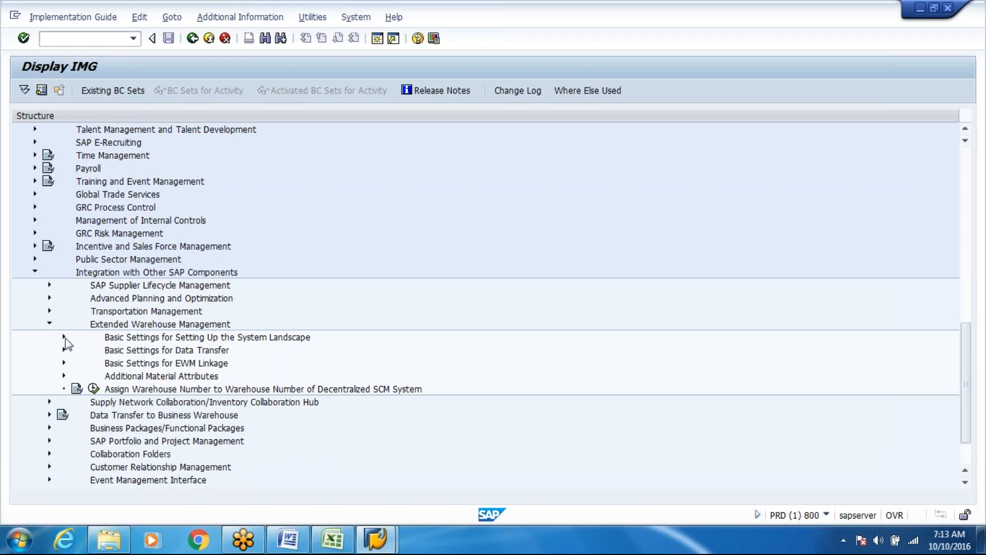
Step: Review the guide's section 1.3 and its Logical Systems table illustration in Word, and switch back to the SAP IMG
key("alt+Tab")
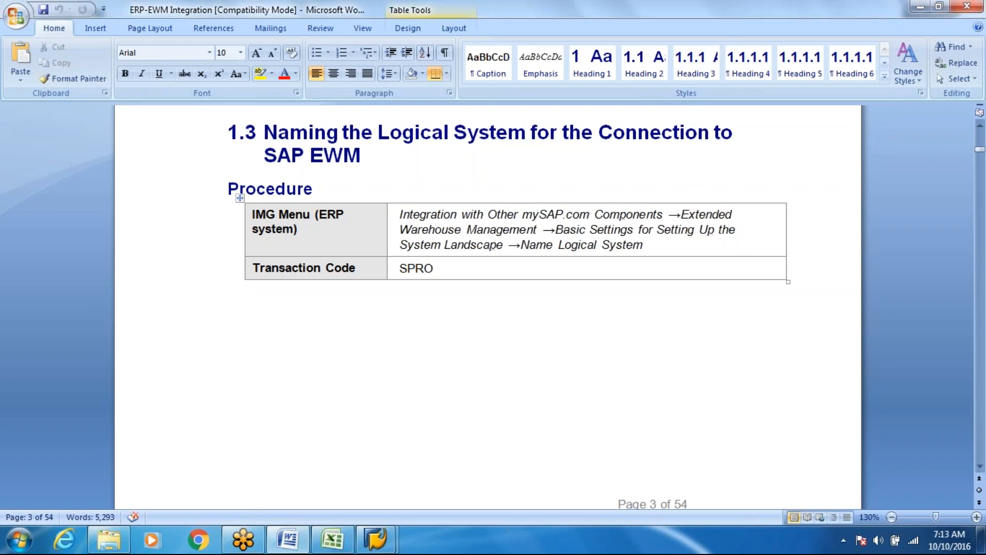
key("Down")
key("Down")
key("Down")
key("Down")
key("Down")
key("Down")
key("Down")
key("Down")
key("Down")
key("Down")
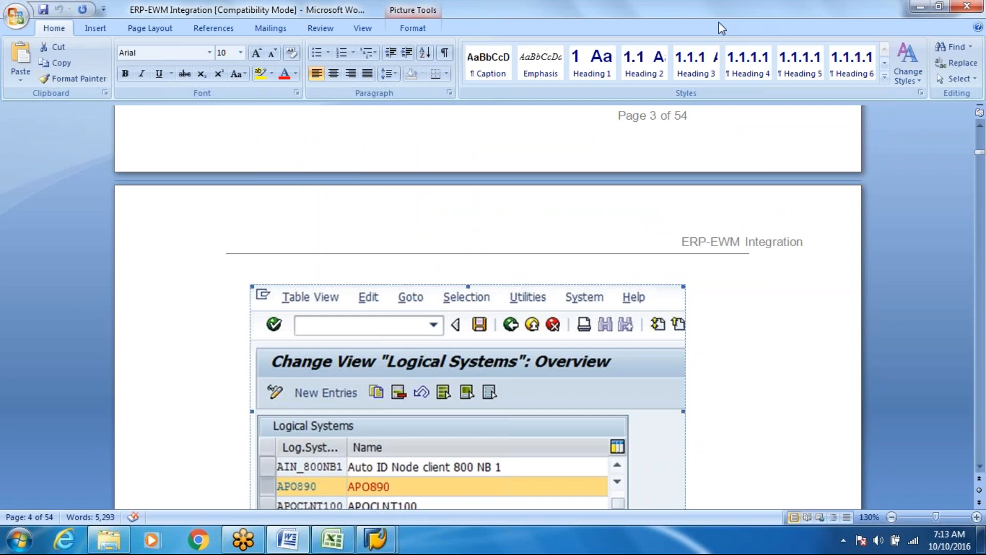
key("alt+Tab")
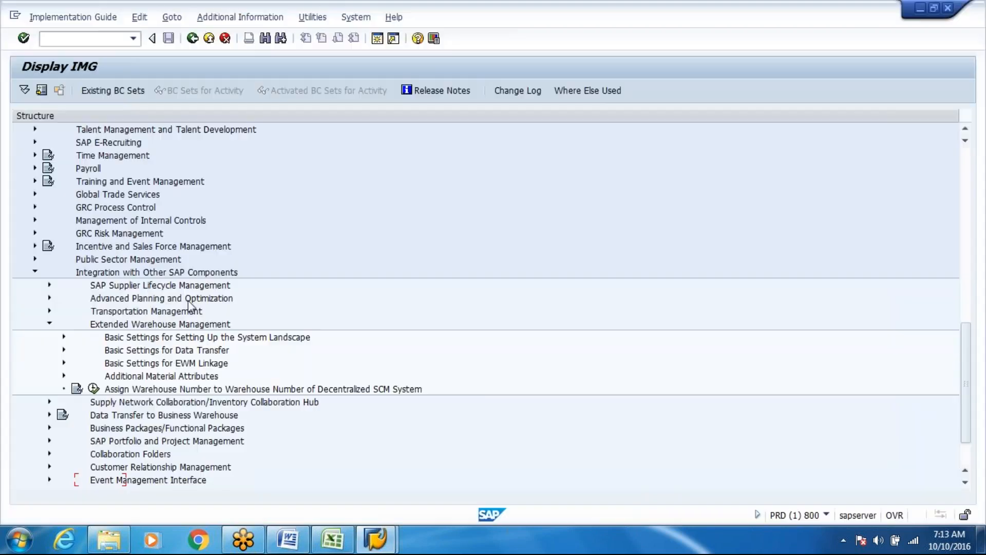
Step: Expand Basic Settings for Setting Up the System Landscape and open the Name Logical System activity, acknowledging the cross-client notice
left_click(64, 337)
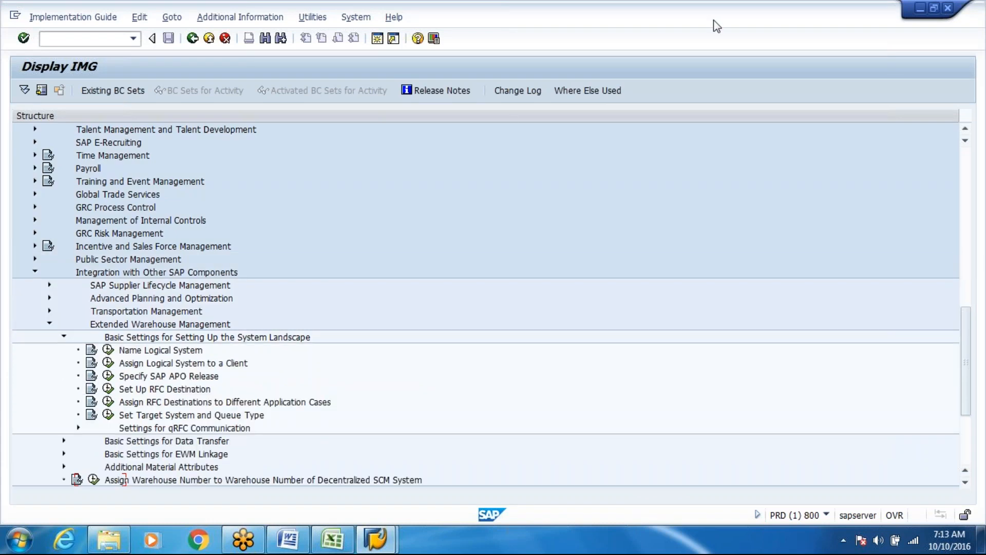
left_click(107, 357)
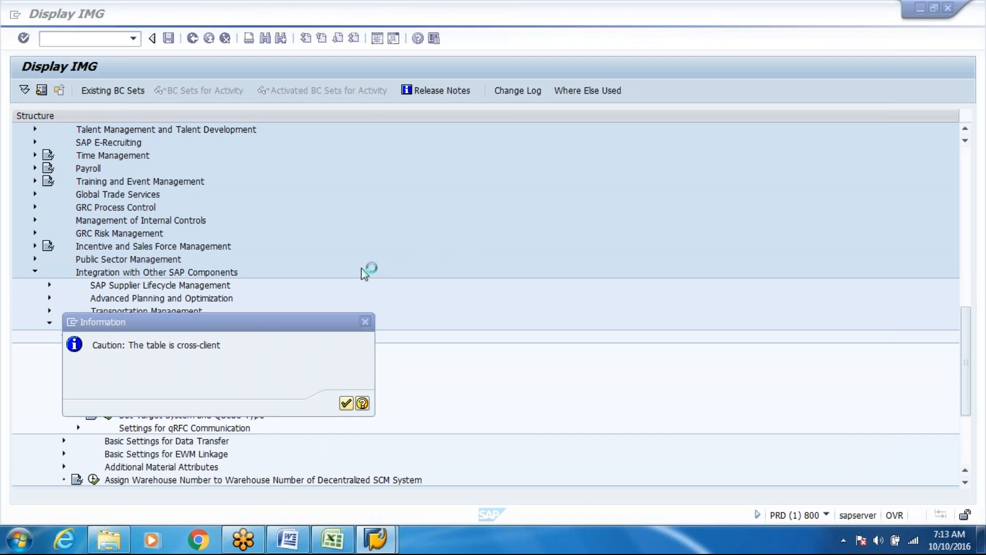
key("Return")
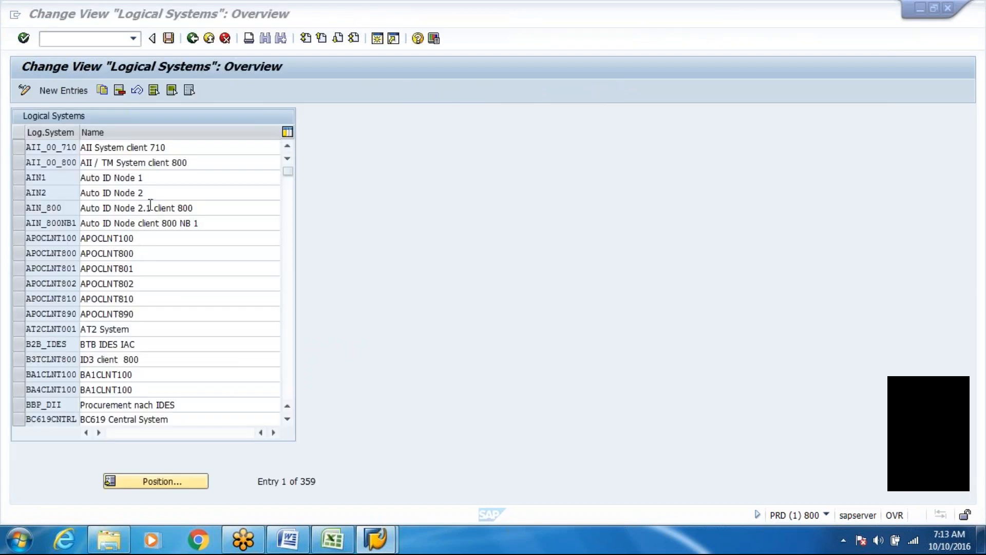
Step: Look through the logical systems table for the EWM system and select the entry EWMCLNT400
left_click(139, 192)
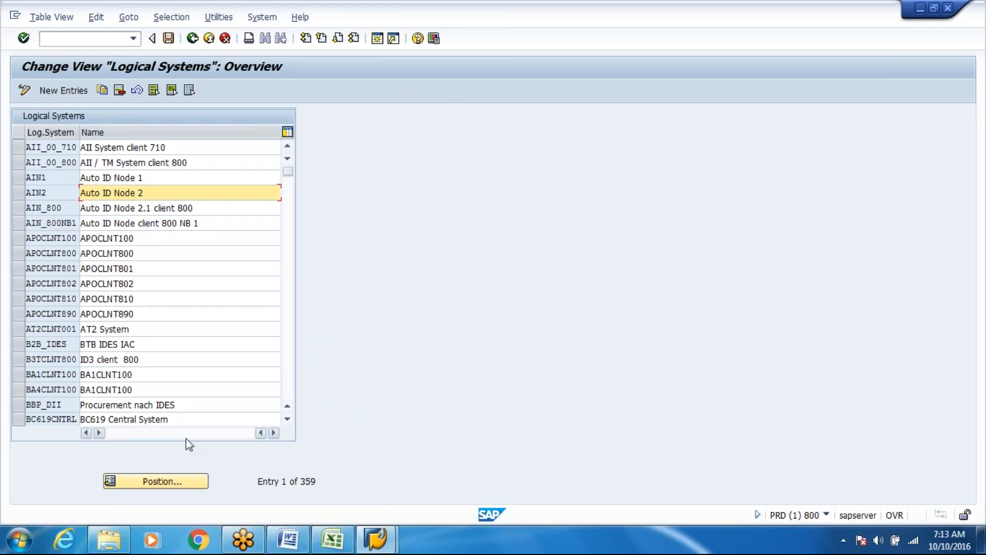
key("Page_Down")
key("Page_Down")
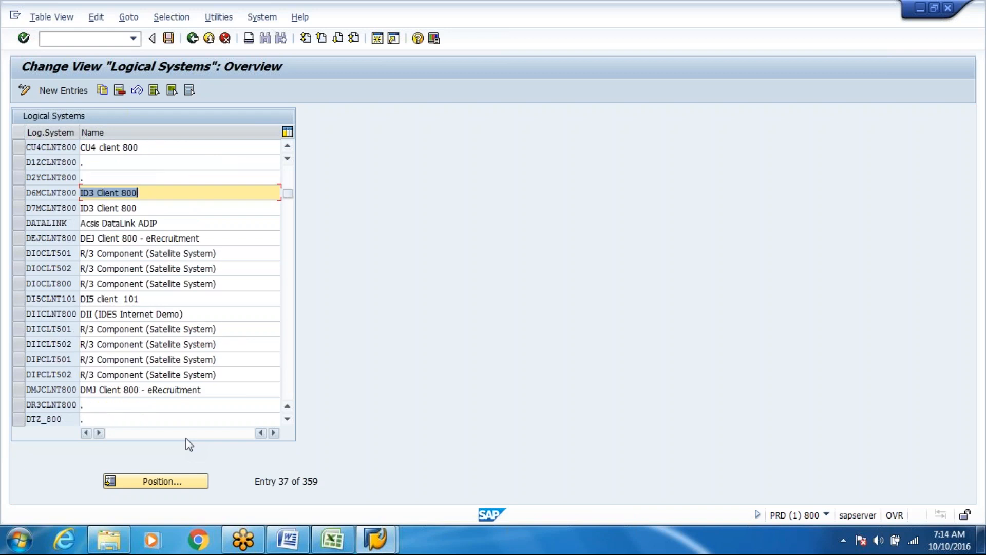
key("Page_Down")
key("Page_Down")
key("Page_Down")
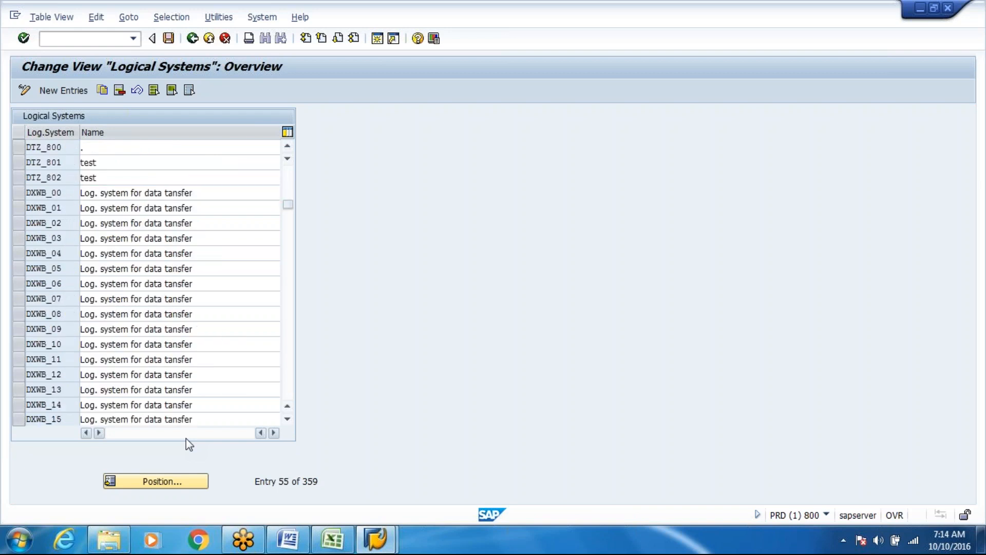
key("Page_Down")
key("Page_Up")
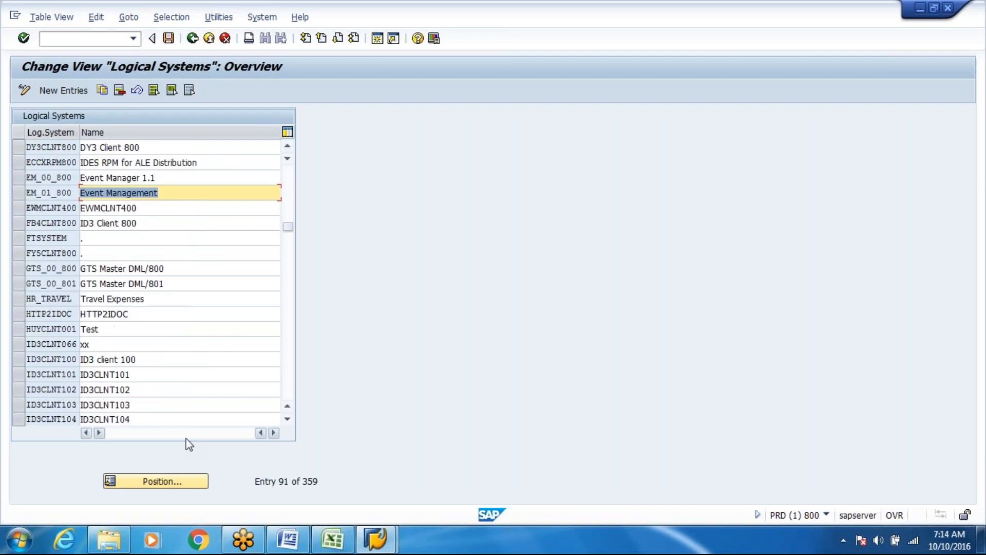
left_click(23, 214)
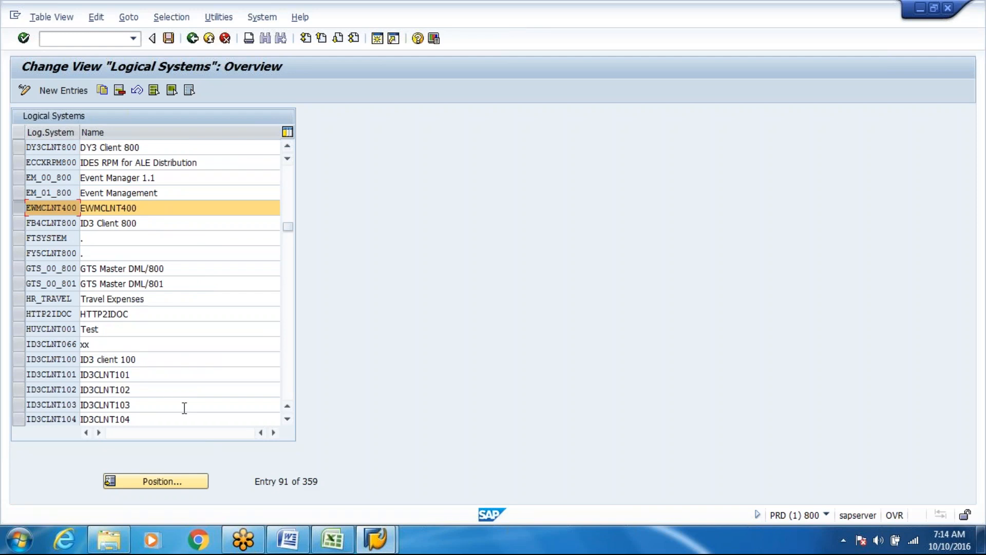
Step: Position the logical systems table at T, select the ERP entry T90CLNT090, and return to the IMG
key("Page_Down")
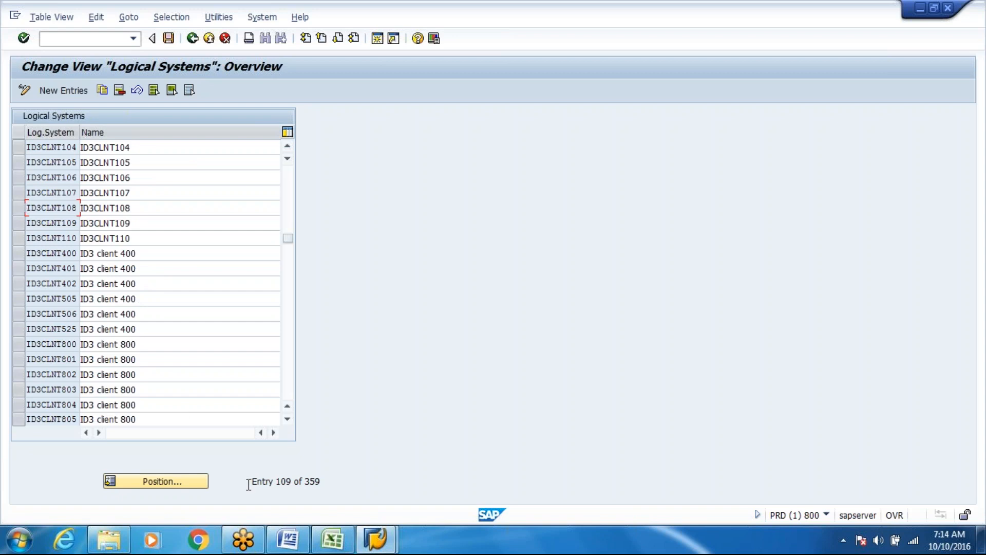
left_click(178, 482)
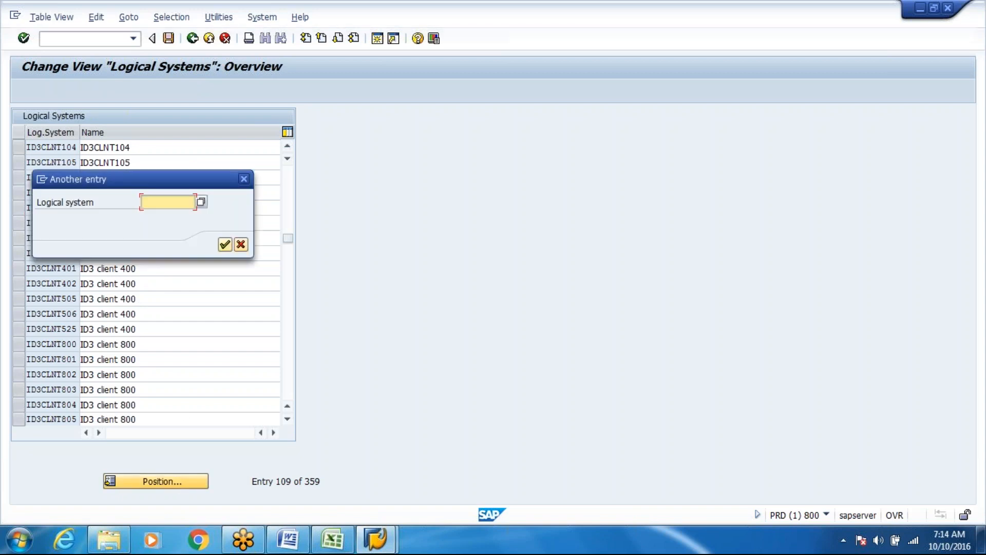
type("T")
key("Return")
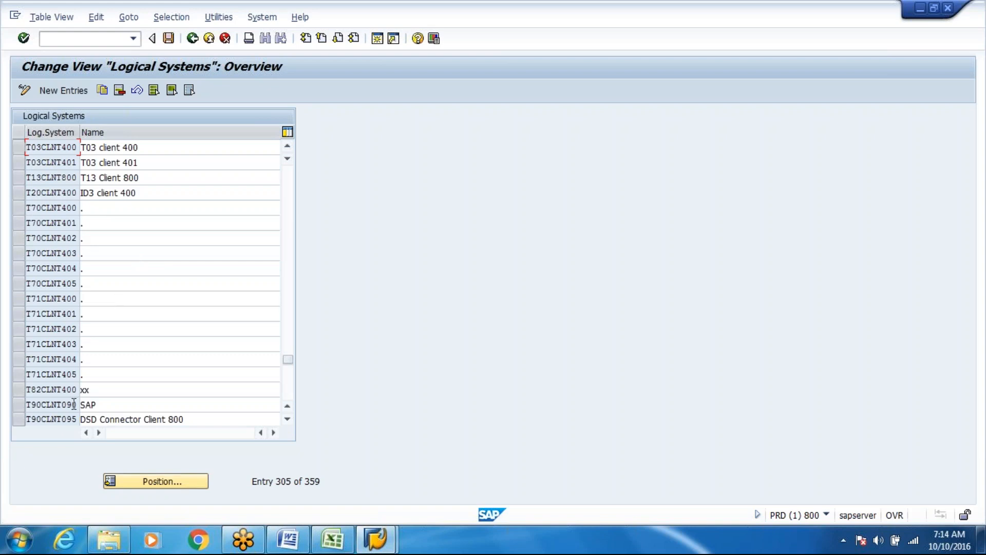
left_click(16, 406)
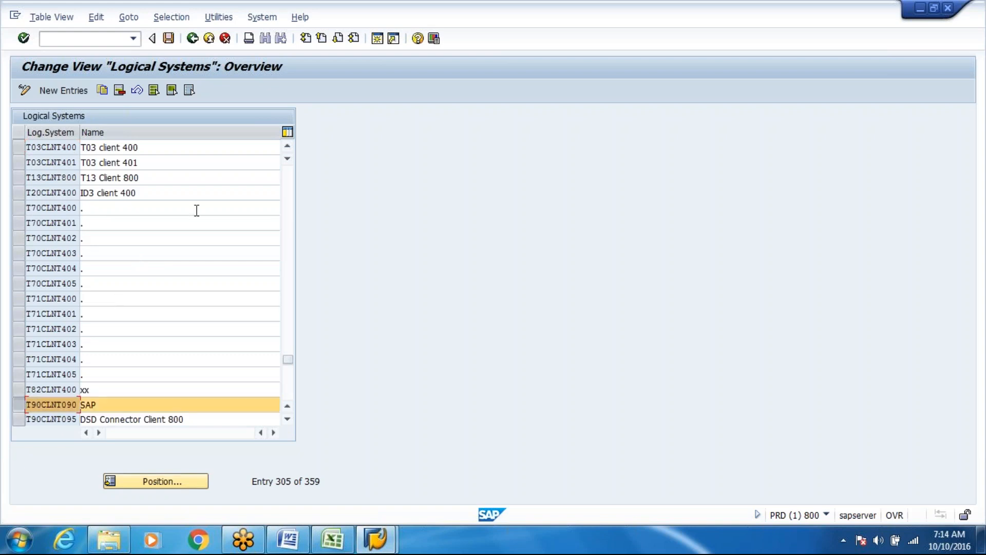
left_click(193, 39)
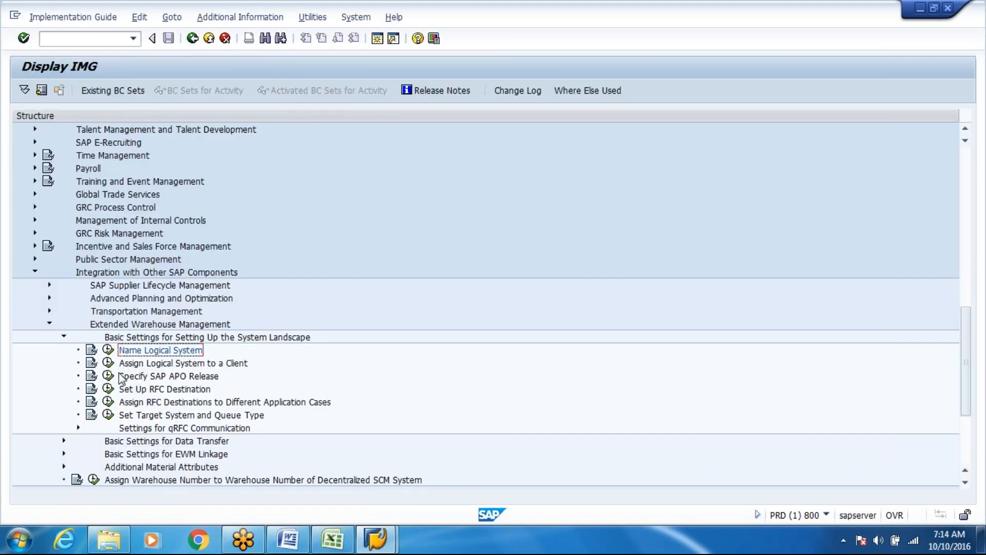
Step: Open Assign Logical System to a Client, check the logical system in client 800's details, and return to the IMG
left_click(108, 362)
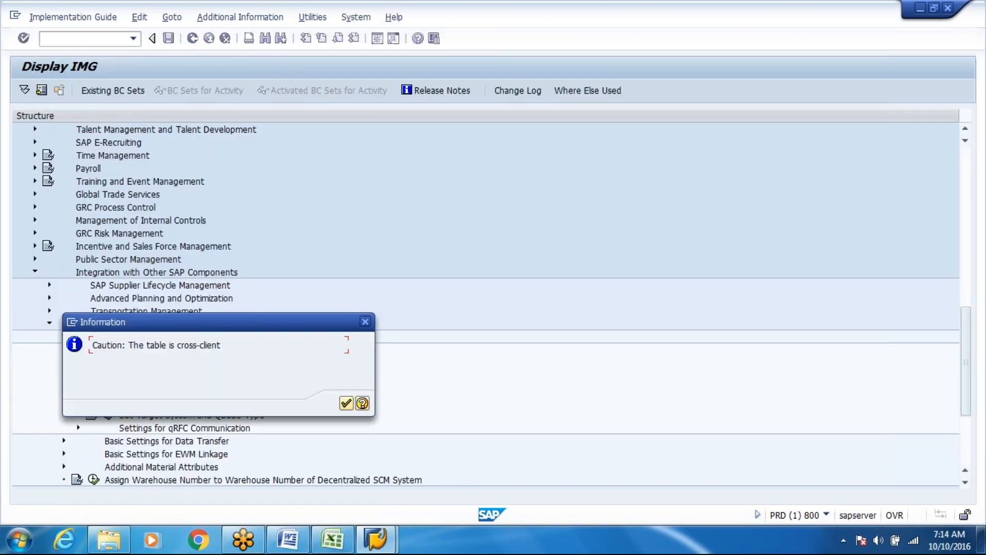
key("Return")
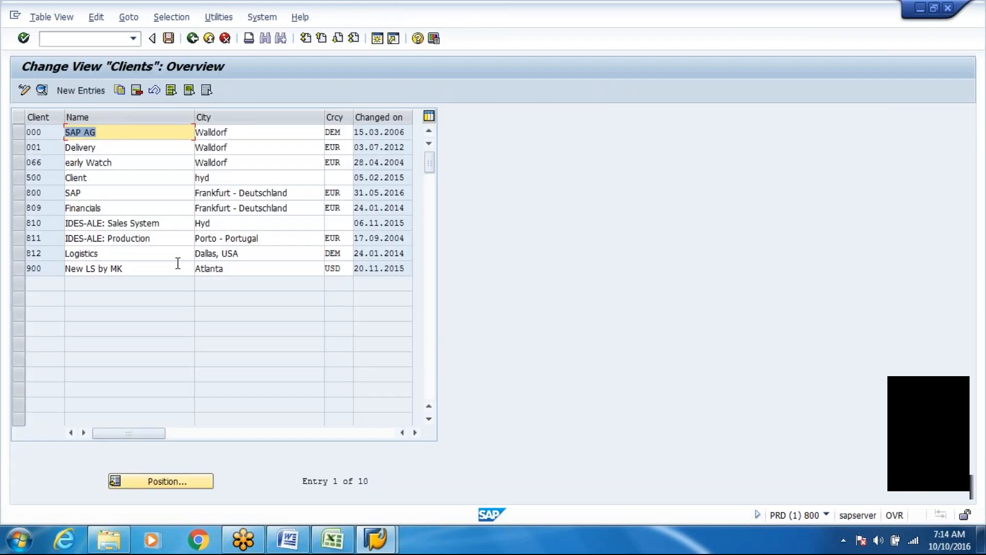
double_click(49, 191)
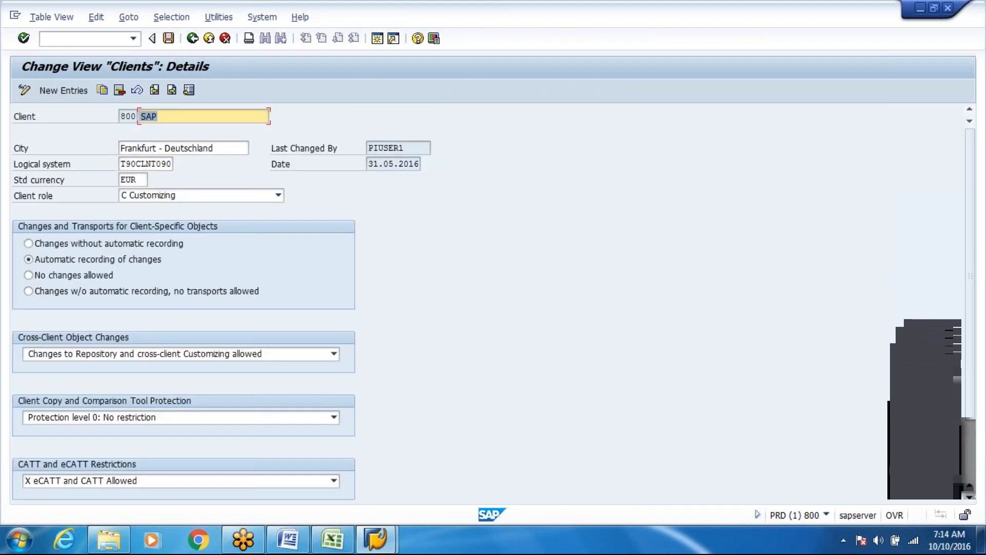
left_click(134, 163)
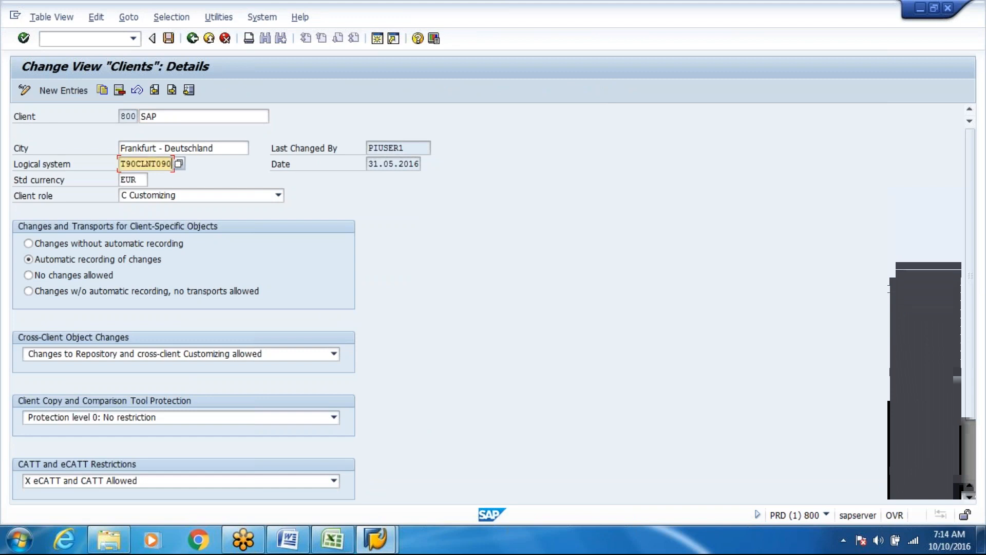
left_click(192, 38)
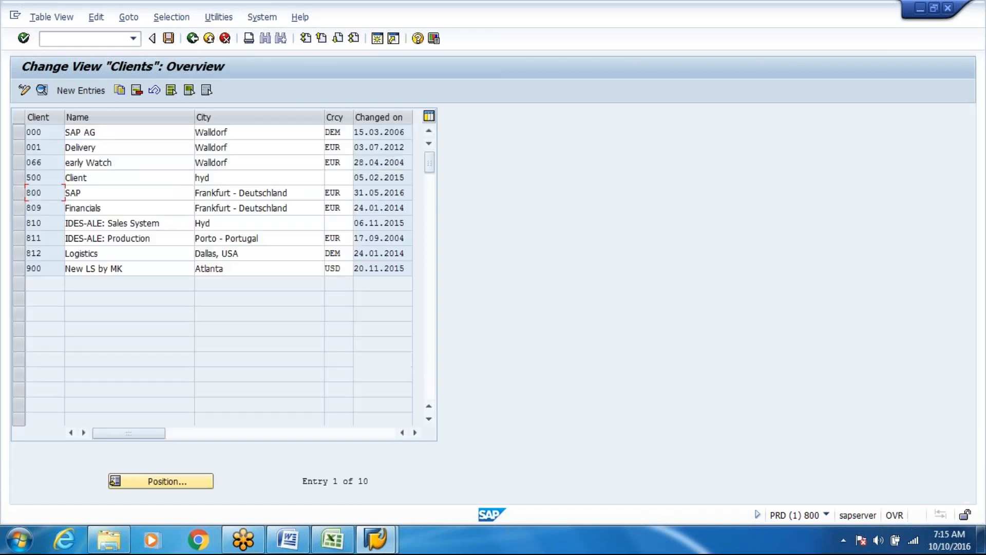
left_click(192, 39)
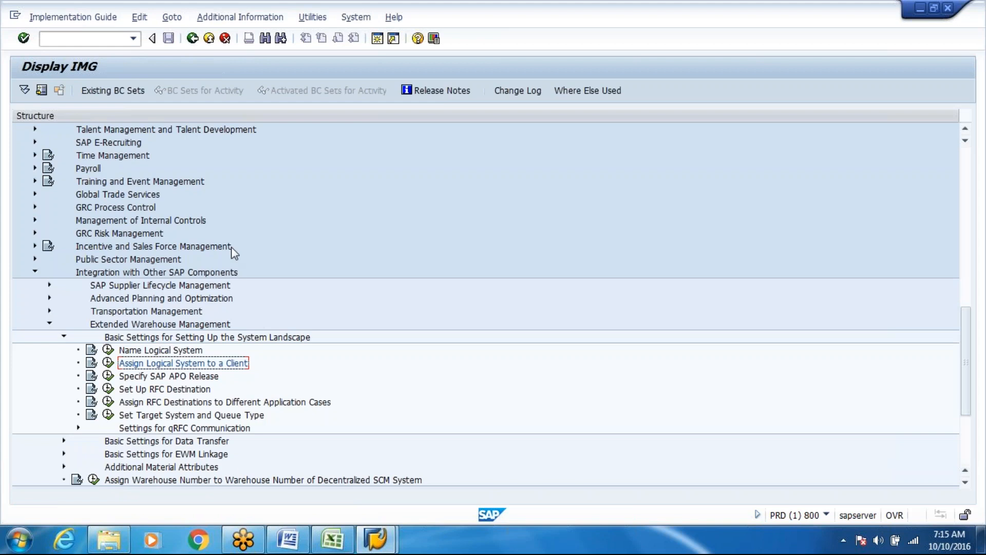
Step: Open the Set Up RFC Destination activity and expand Internal Connections in the RFC connections list
left_click(108, 389)
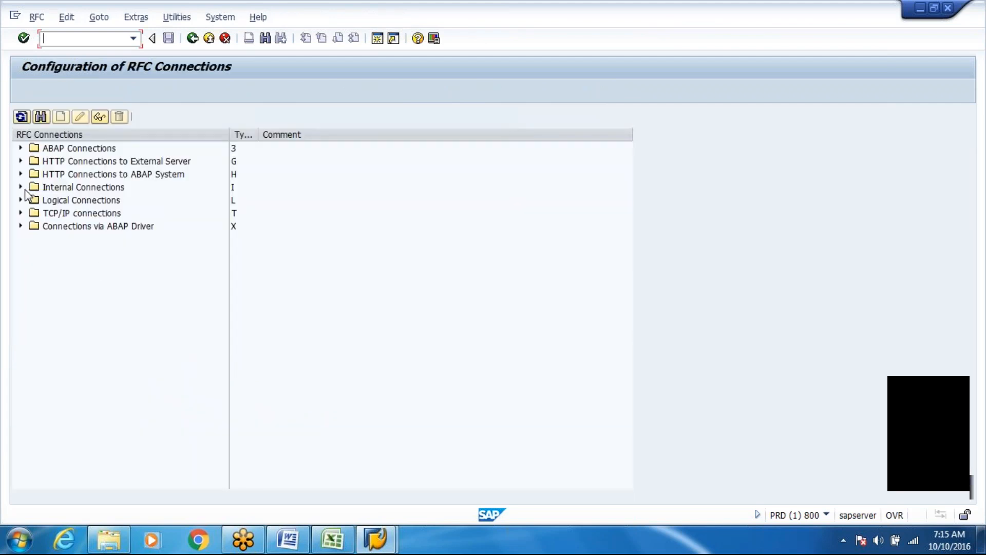
left_click(20, 187)
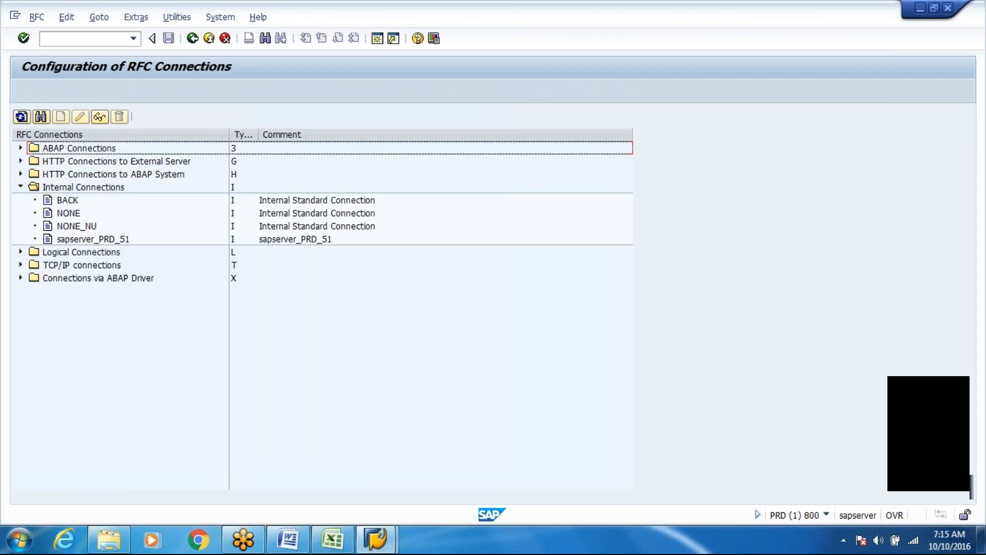
Step: Collapse Internal Connections, expand ABAP Connections, and open the RFC destination EWMCLNT400
left_click(21, 187)
left_click(21, 147)
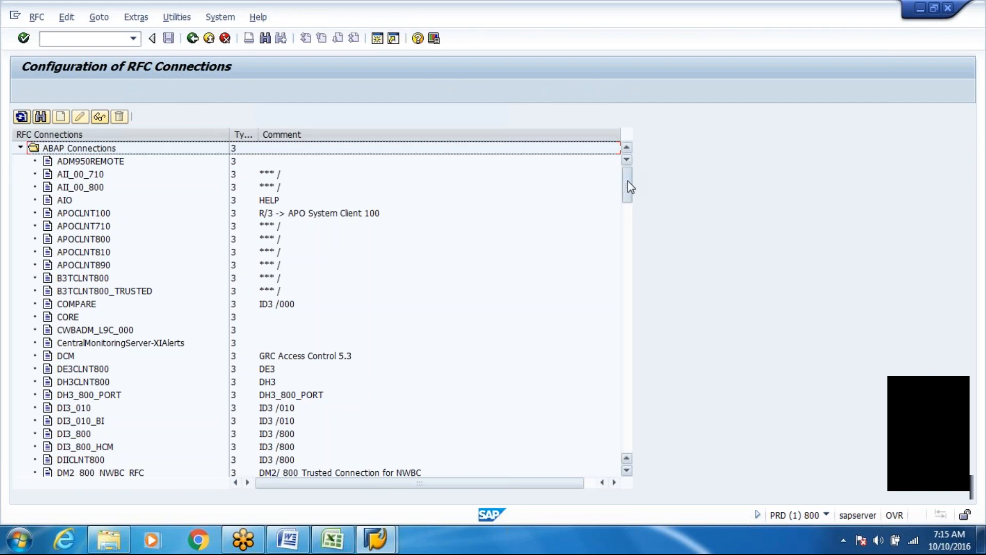
left_click_drag(627, 181, 628, 222)
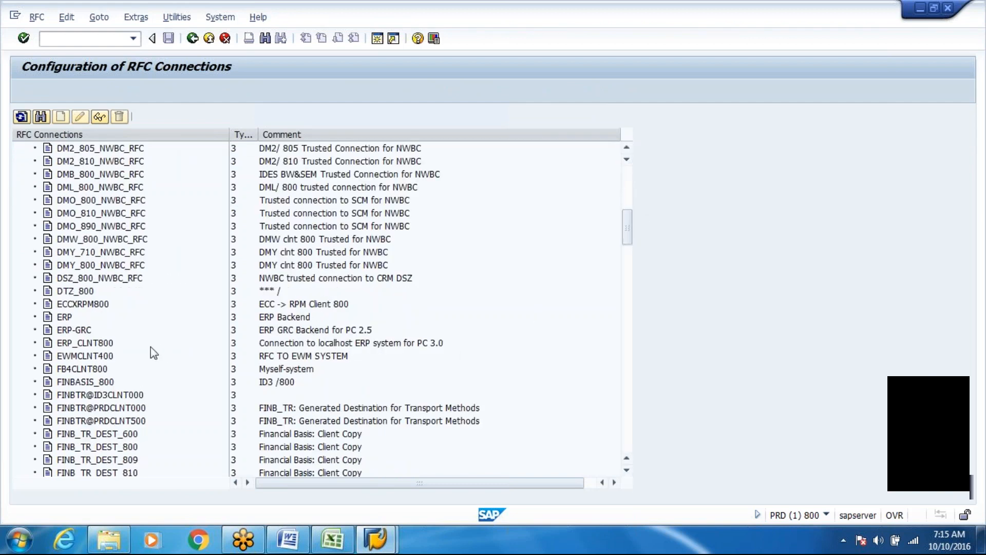
left_click(85, 356)
double_click(85, 356)
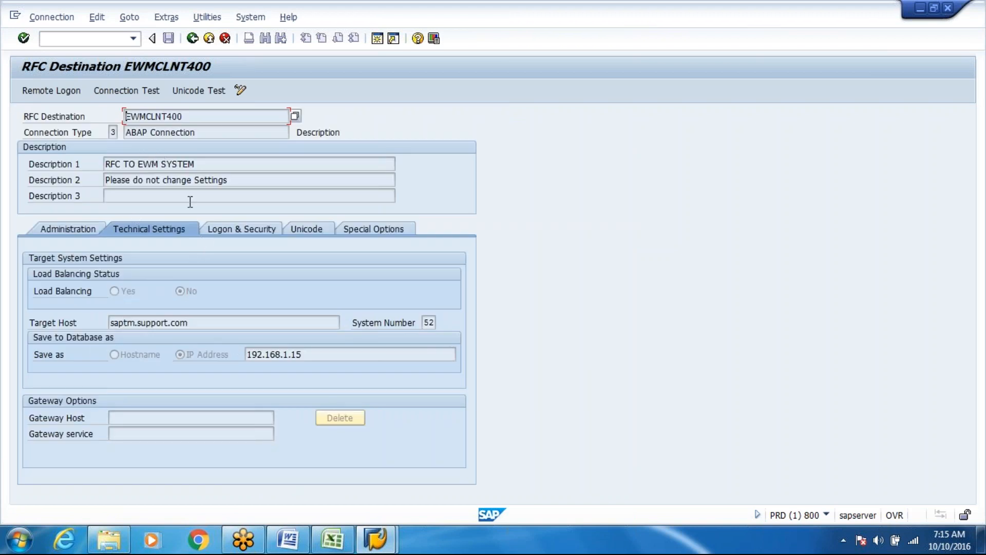
Step: Review the administration data, logon client and user, and technical settings of the RFC destination EWMCLNT400
left_click_drag(210, 119, 123, 119)
left_click(124, 119)
left_click(55, 232)
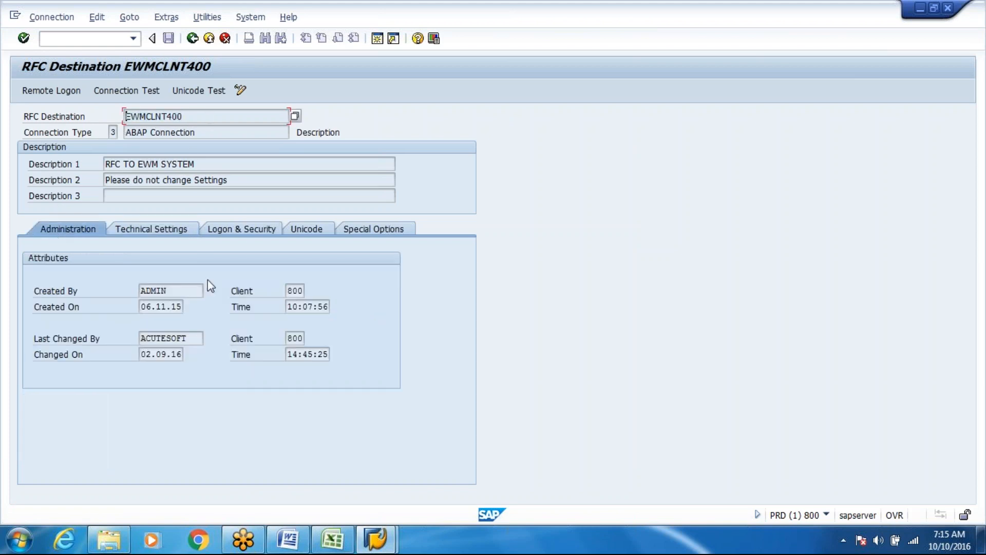
left_click(235, 226)
left_click_drag(174, 306, 111, 300)
left_click(131, 311)
left_click(178, 334)
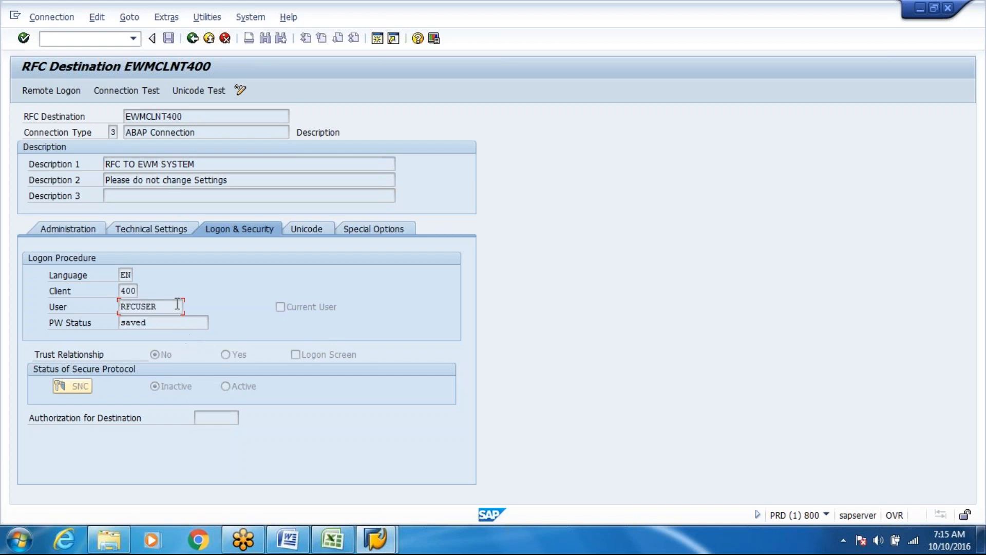
key("Tab")
left_click(136, 232)
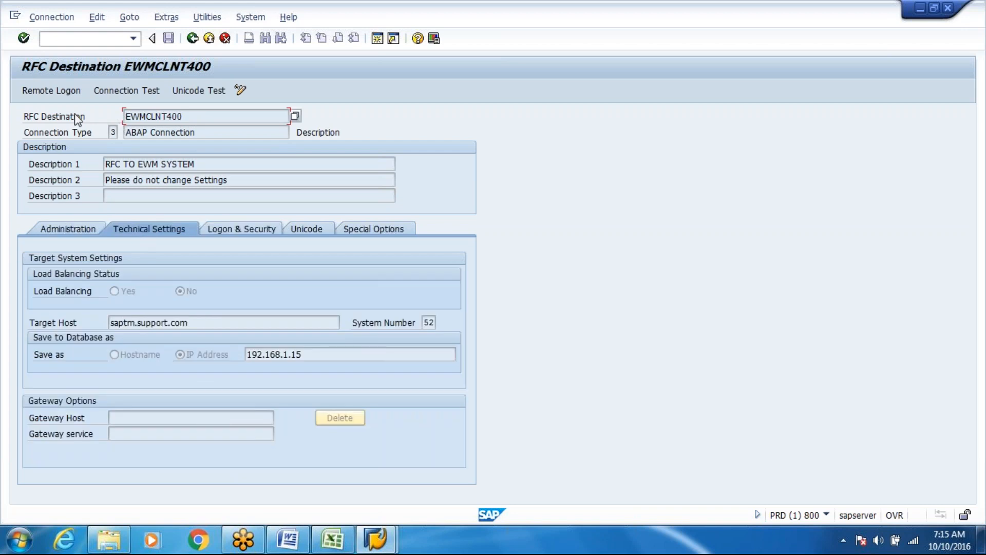
Step: Try to switch the RFC destination EWMCLNT400 to change mode, and return to the IMG
left_click(239, 90)
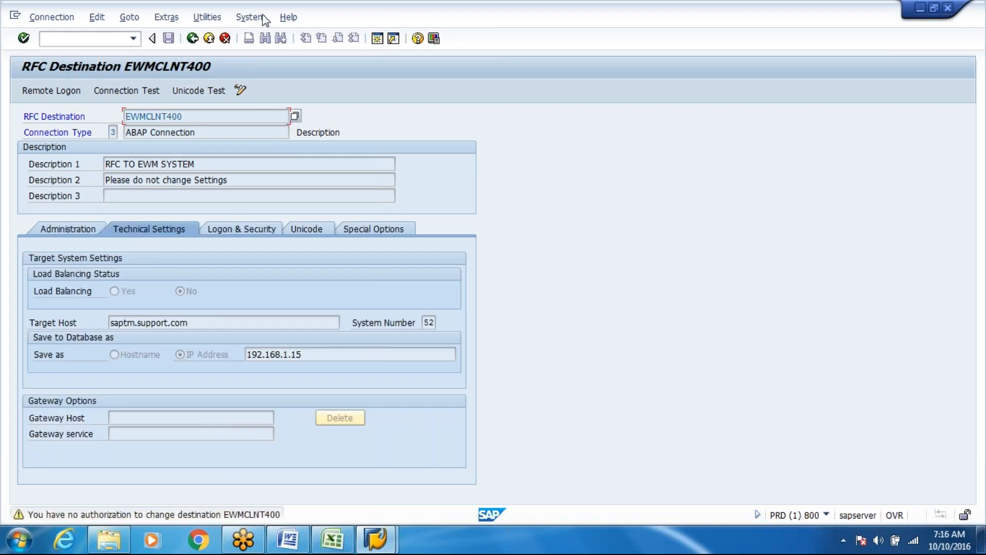
left_click(192, 38)
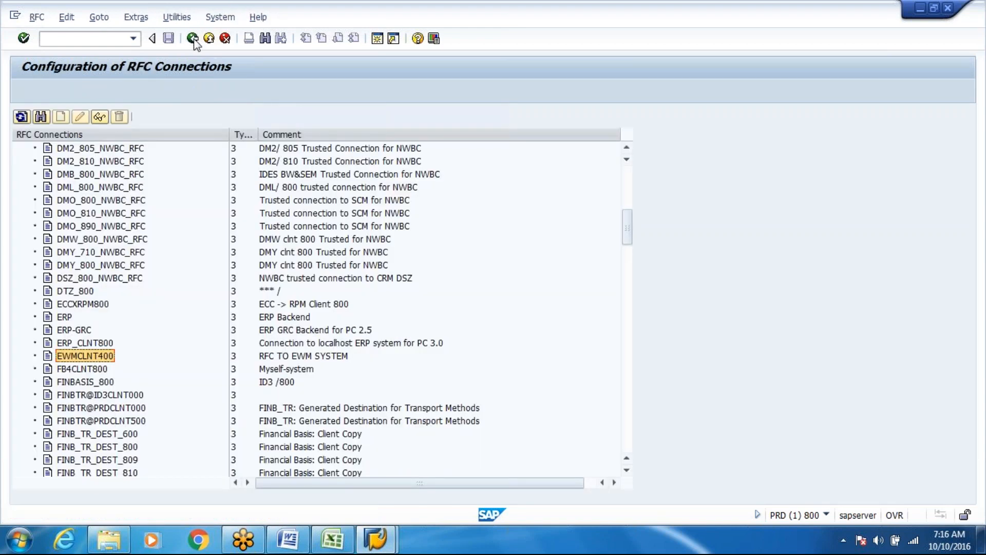
left_click(192, 39)
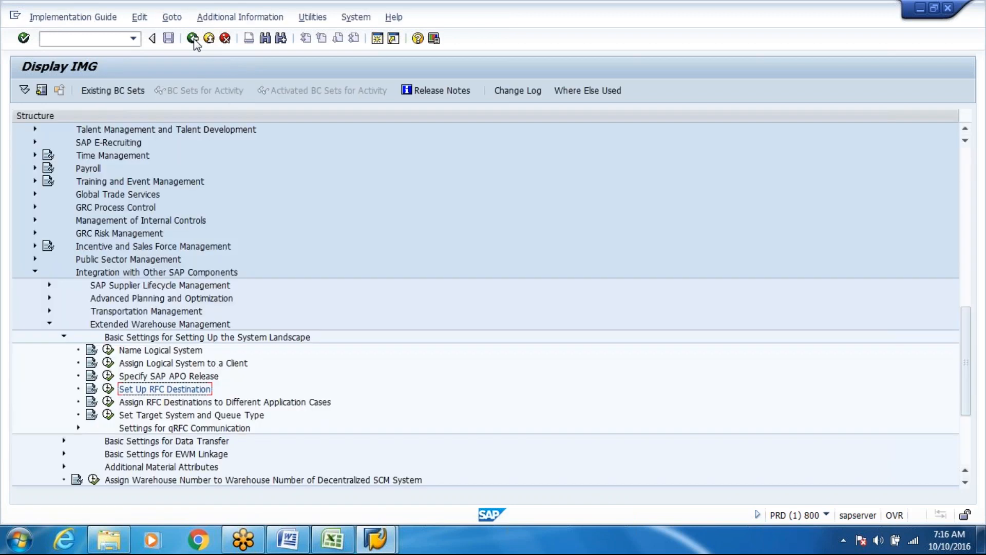
Step: Switch to the Word guide, read on from the logical systems to the RFC destination technical settings, and return to SAP
left_click(289, 539)
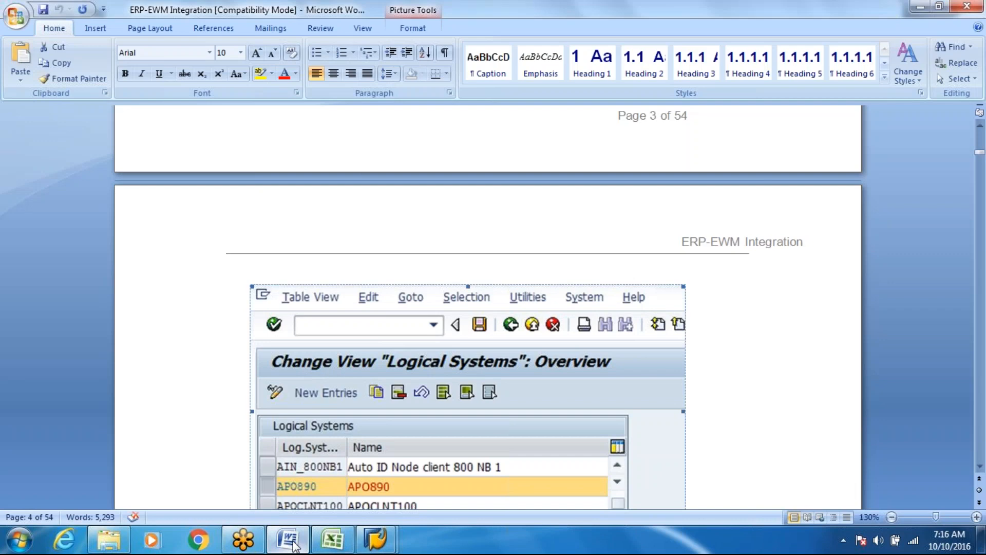
scroll(294, 544, "down", 10)
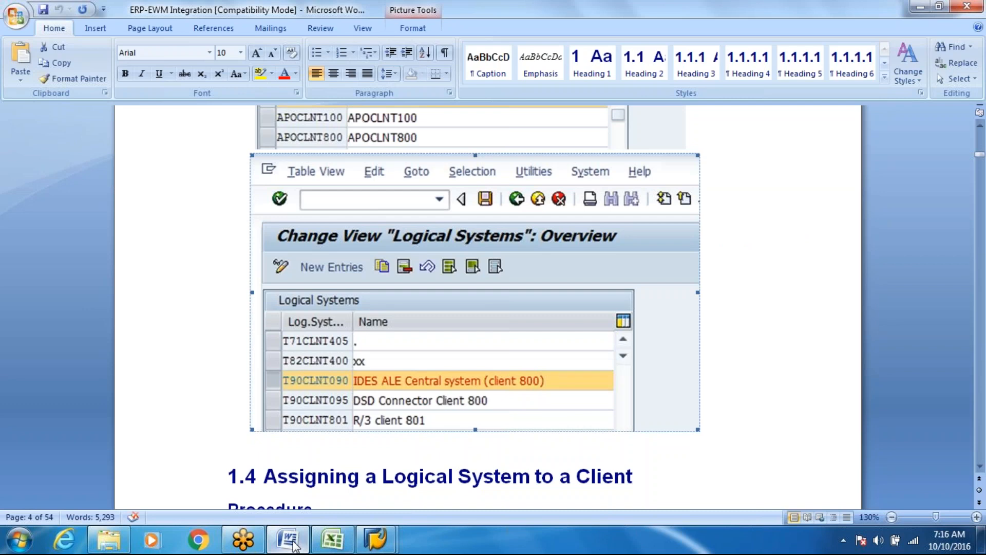
scroll(294, 544, "down", 20)
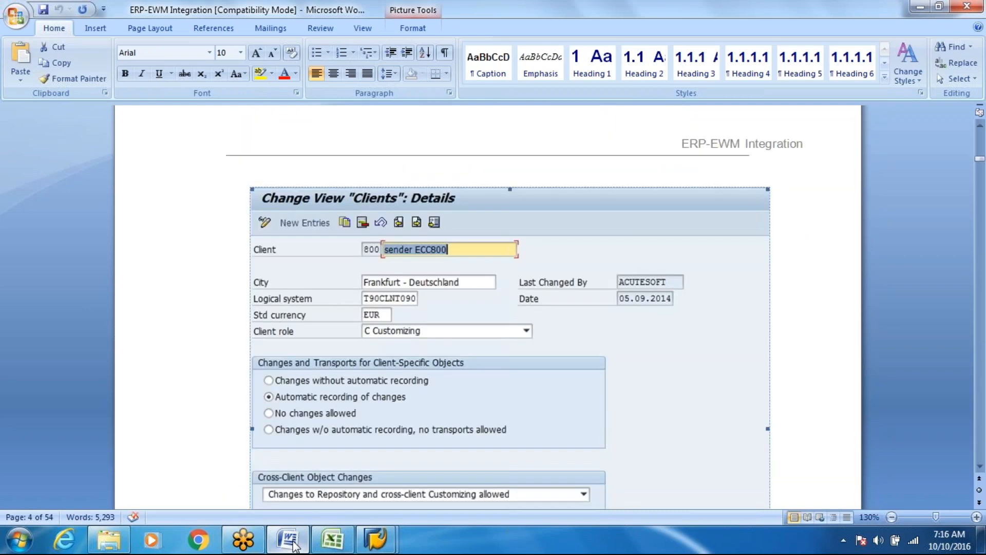
key("Page_Down")
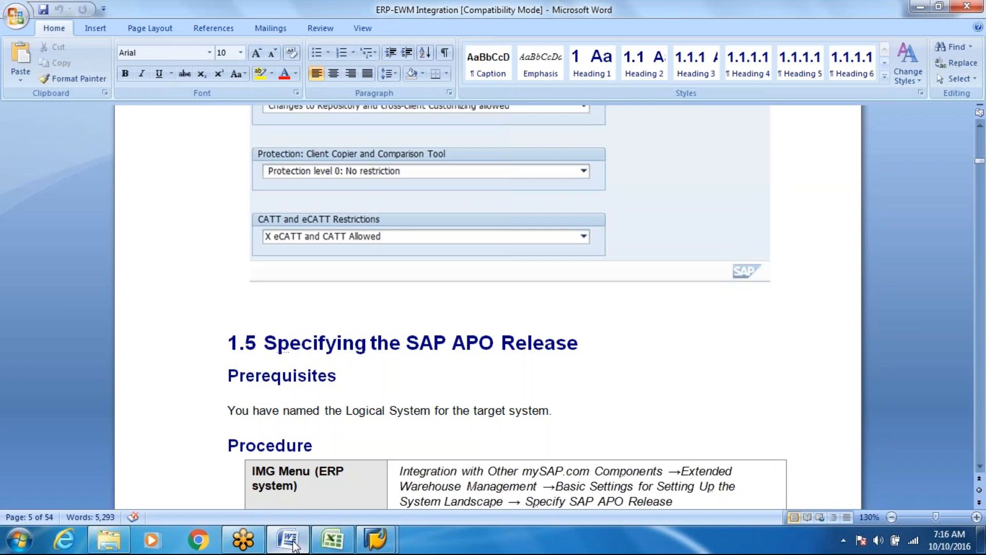
key("Page_Down")
key("Page_Down")
key("Page_Down")
key("Page_Down")
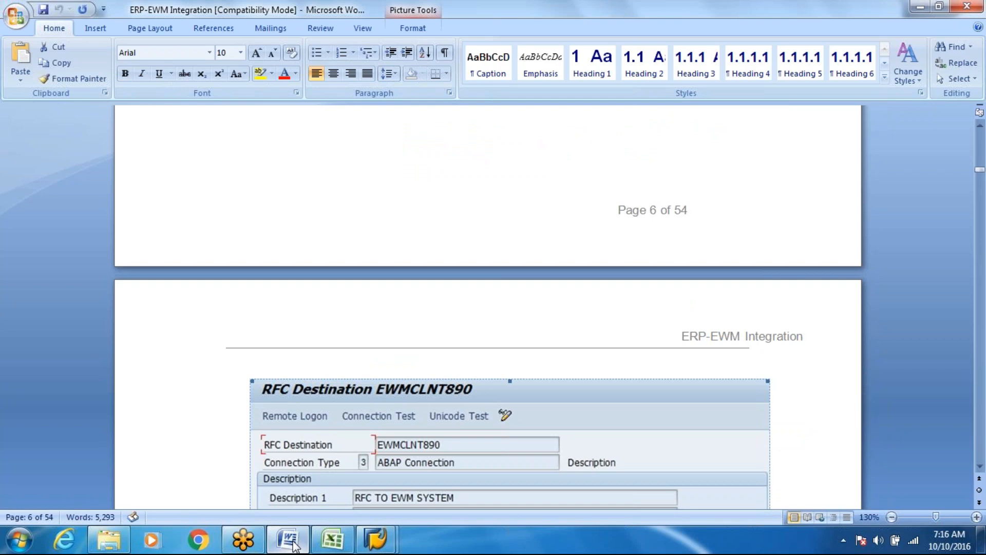
key("Page_Down")
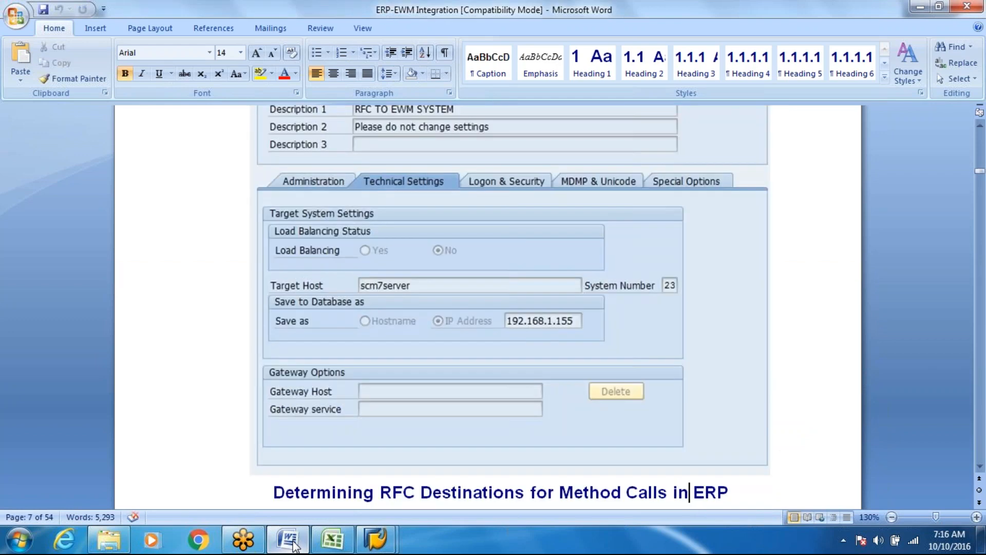
left_click(294, 543)
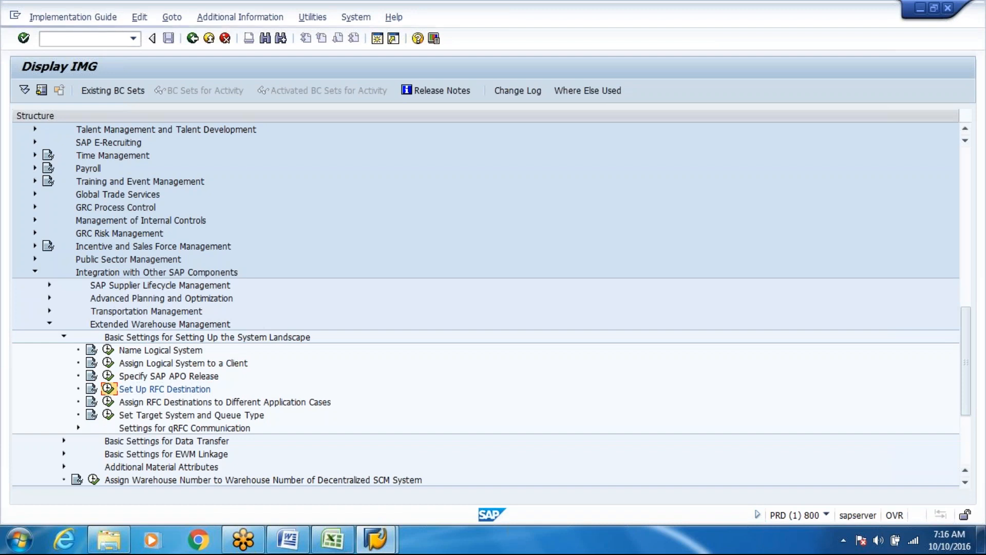
Step: Reopen Set Up RFC Destination, check the IP address of the ABAP connection EWMCLNT400, and return to the connections list
left_click(108, 389)
left_click(21, 148)
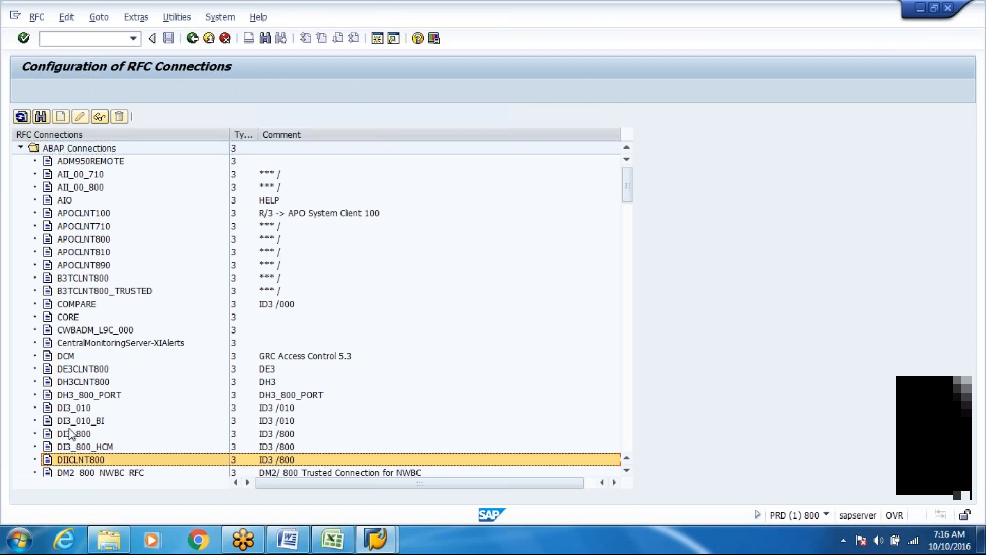
key("Page_Down")
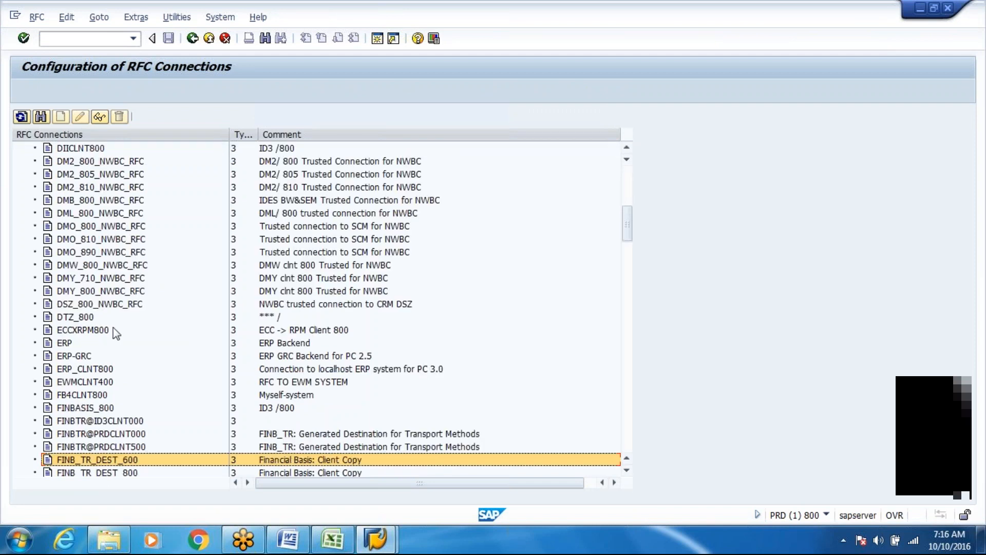
double_click(86, 381)
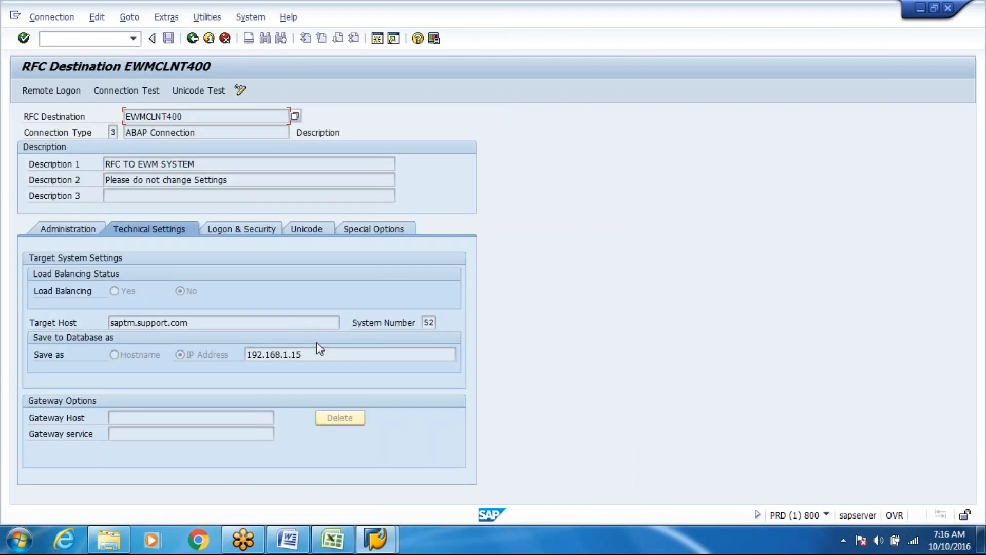
left_click(323, 354)
left_click(191, 41)
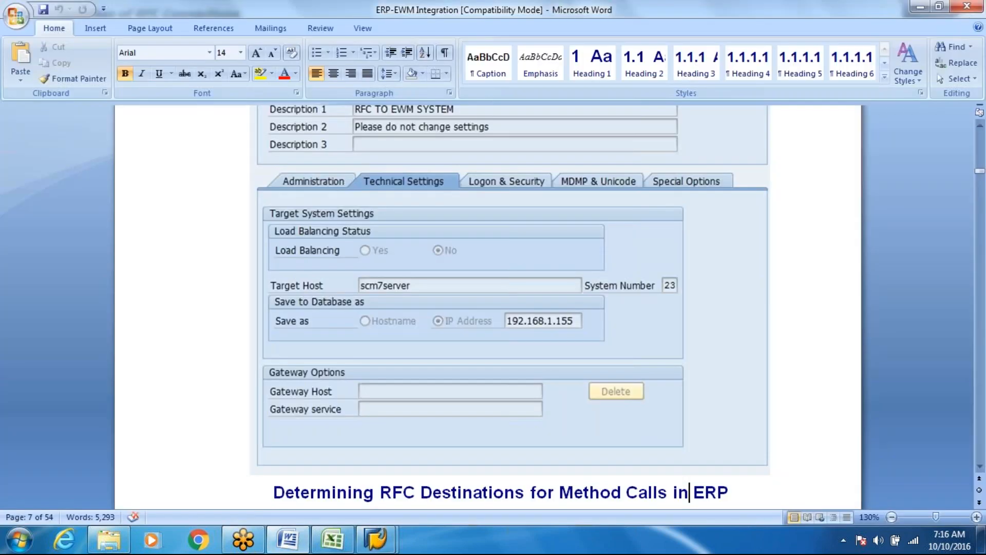
Step: Look up the transaction for determining RFC destinations for method calls in the Word guide and open BD97 in a new SAP session
key("Page_Down")
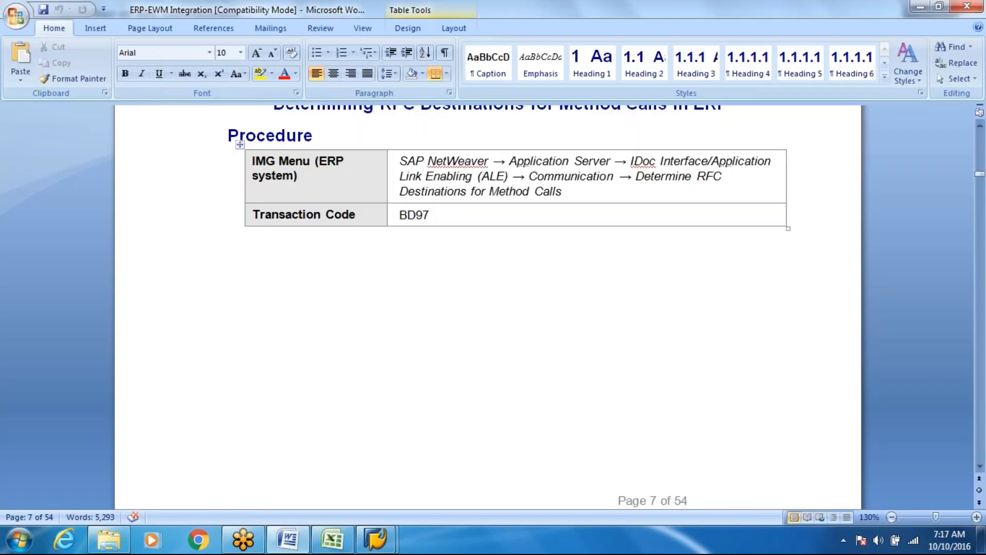
scroll(683, 108, "up", 1)
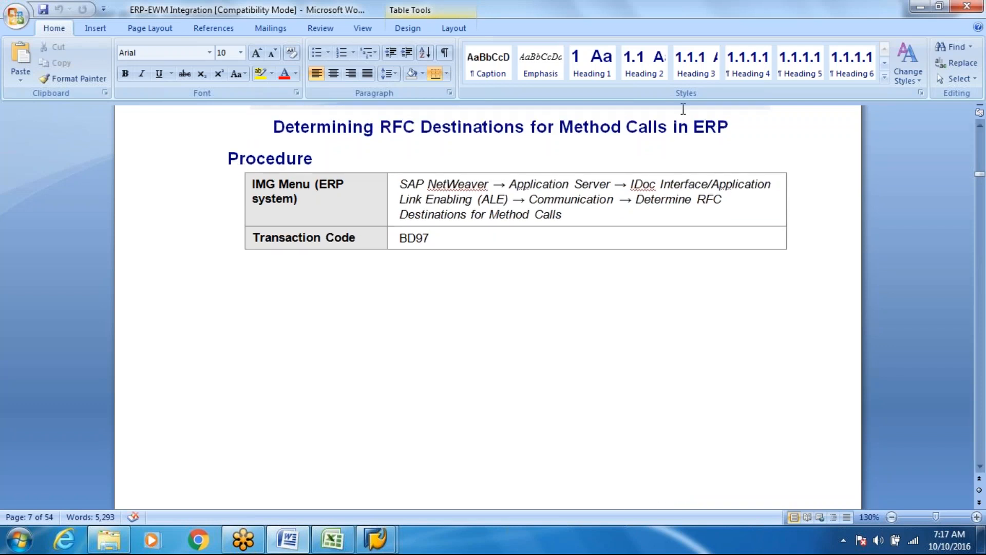
key("alt+Tab")
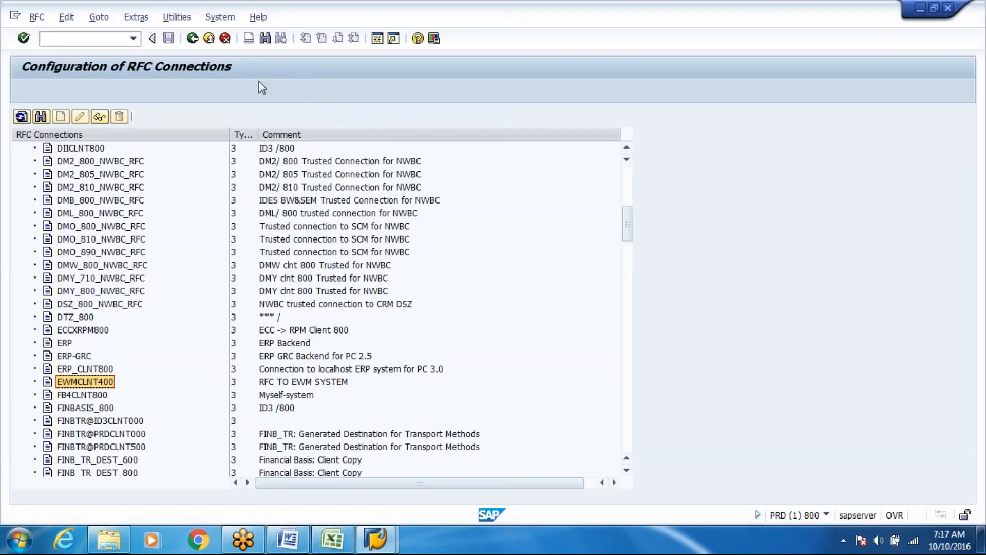
left_click(88, 44)
type("/obd97")
key("Return")
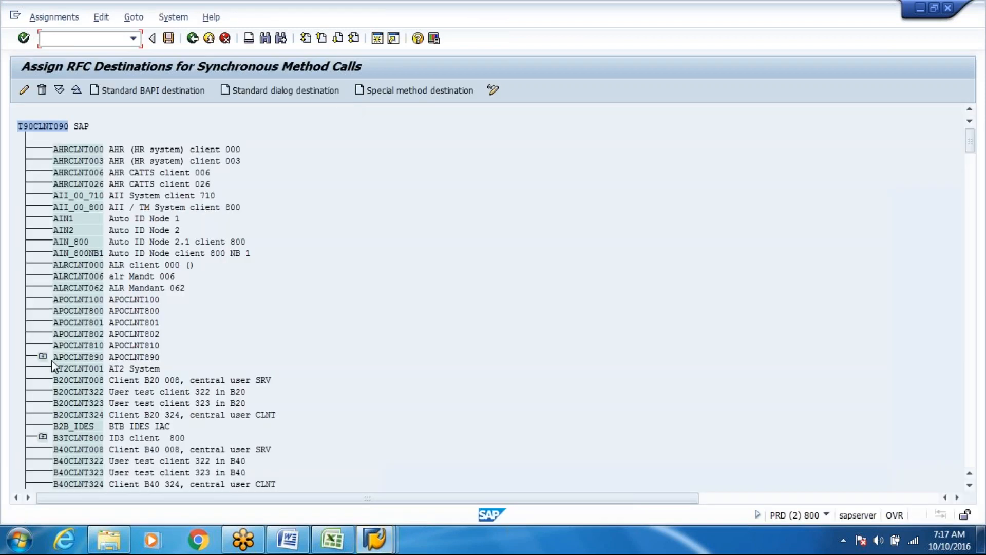
Step: Find EWMCLNT400 among the logical systems and expand its standard RFC destination for BAPI calls
scroll(62, 415, "down", 10)
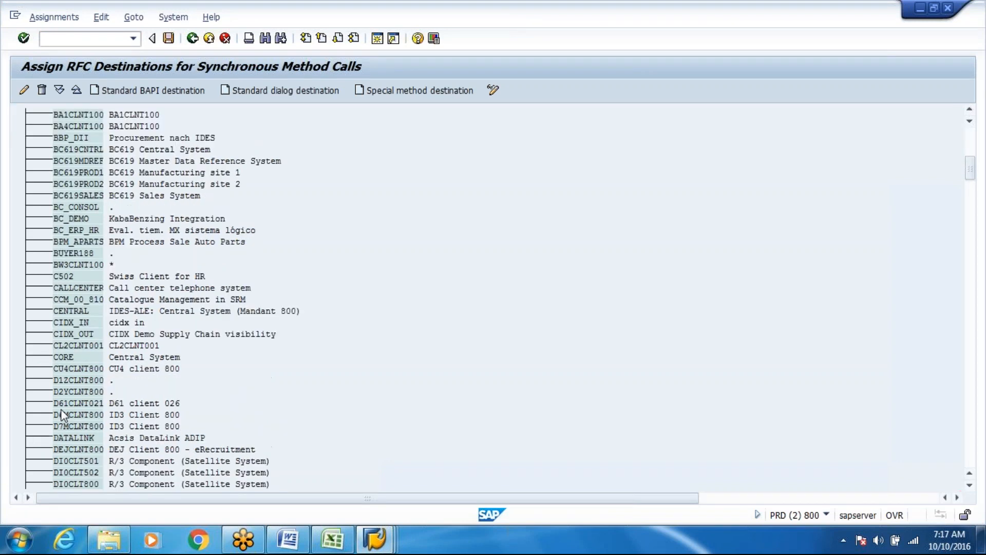
scroll(61, 415, "down", 10)
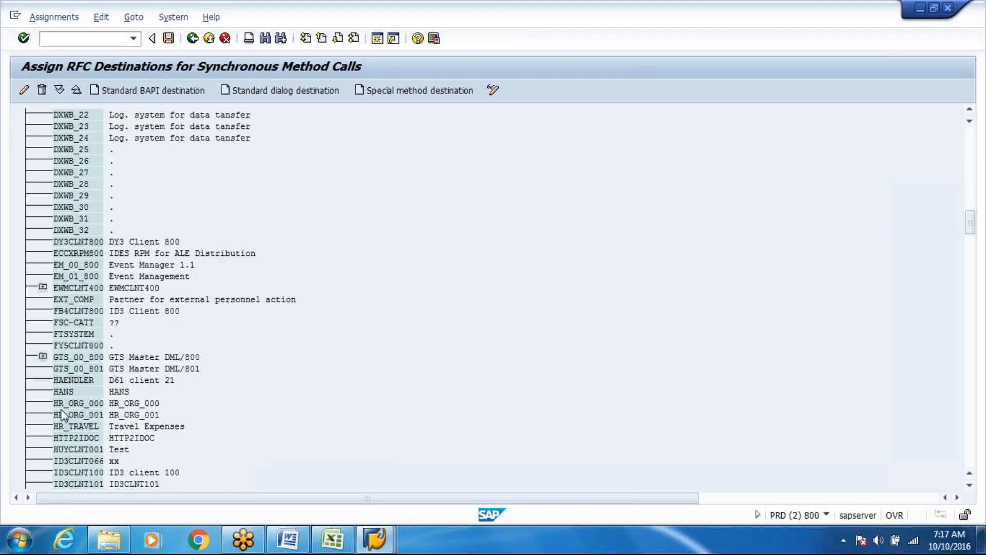
scroll(62, 415, "down", 15)
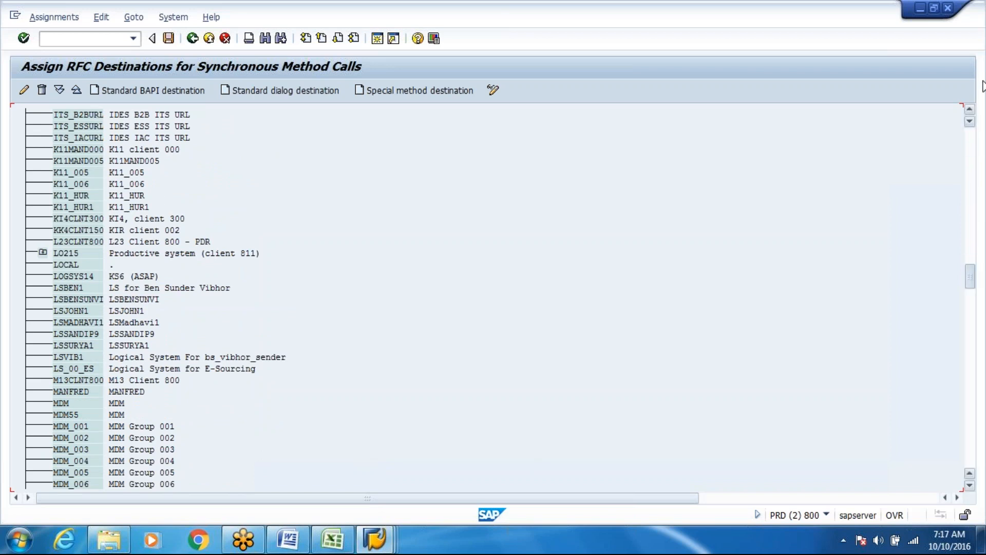
left_click_drag(971, 276, 984, 129)
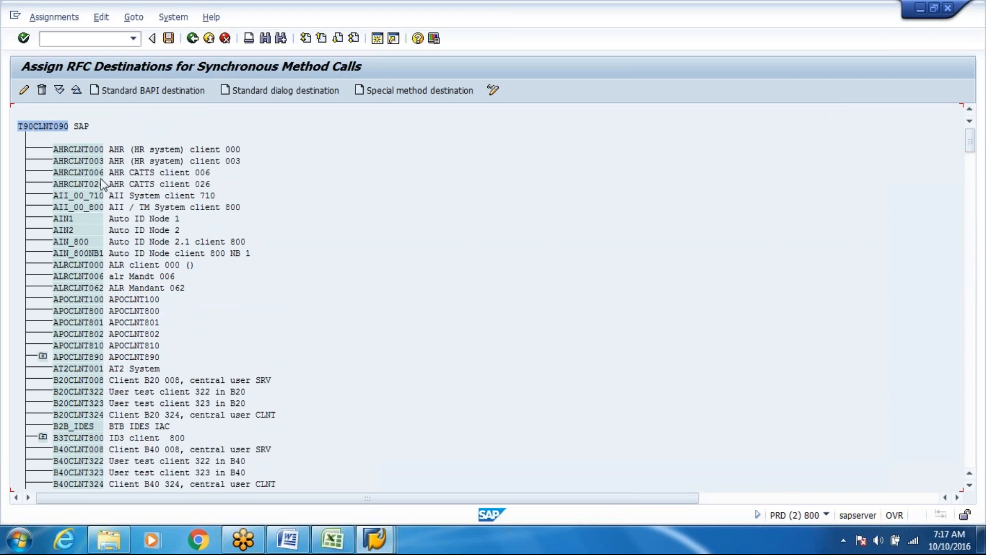
scroll(102, 184, "down", 20)
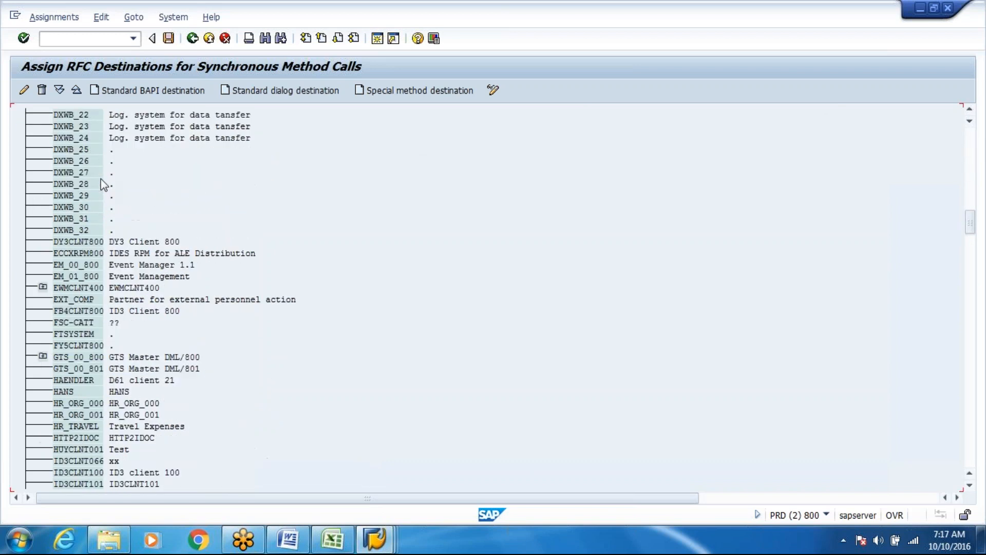
left_click(42, 287)
left_click(64, 310)
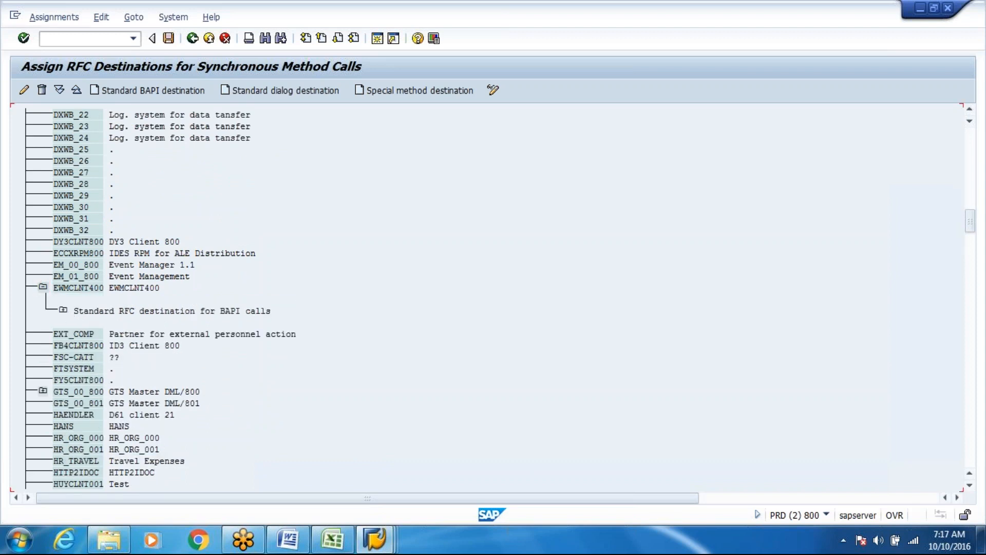
left_click(85, 288)
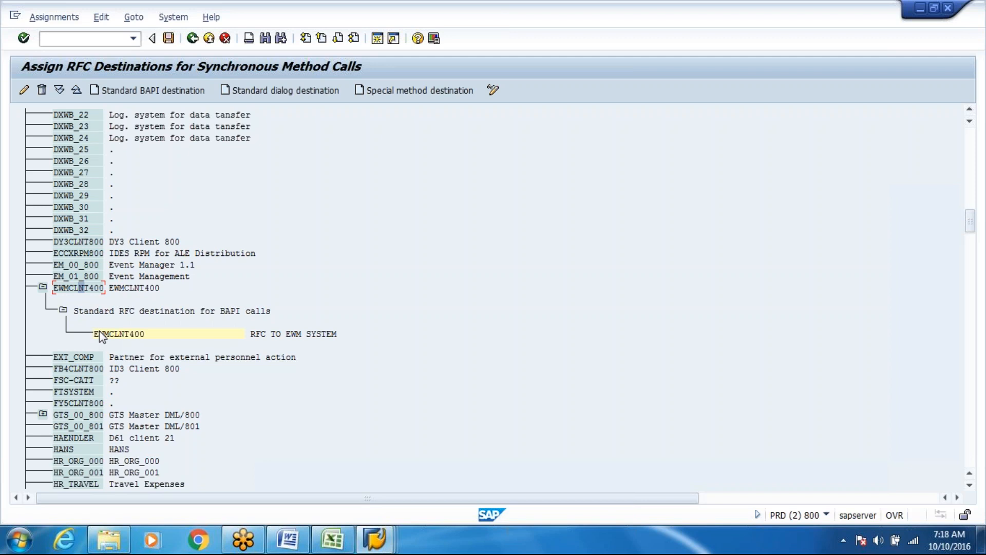
Step: Leave the BD97 assignments for SAP Easy Access and go back to the RFC destination technical settings in the Word guide
left_click(289, 540)
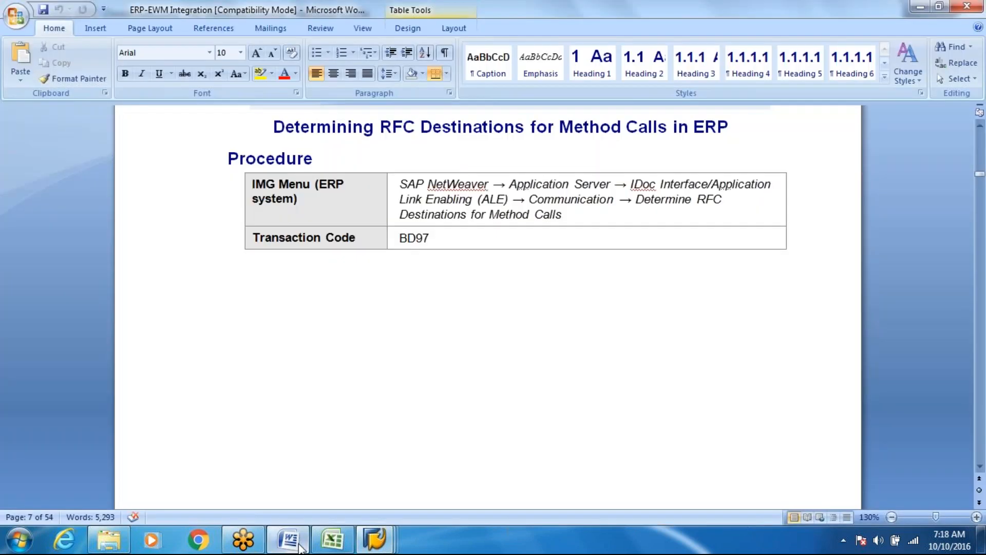
key("alt+Tab")
left_click(189, 40)
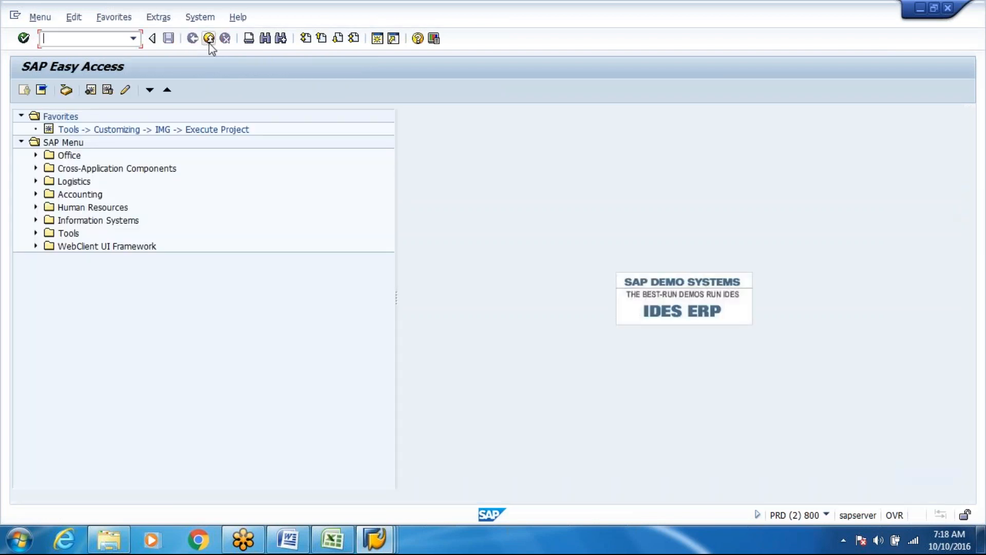
key("alt+Tab")
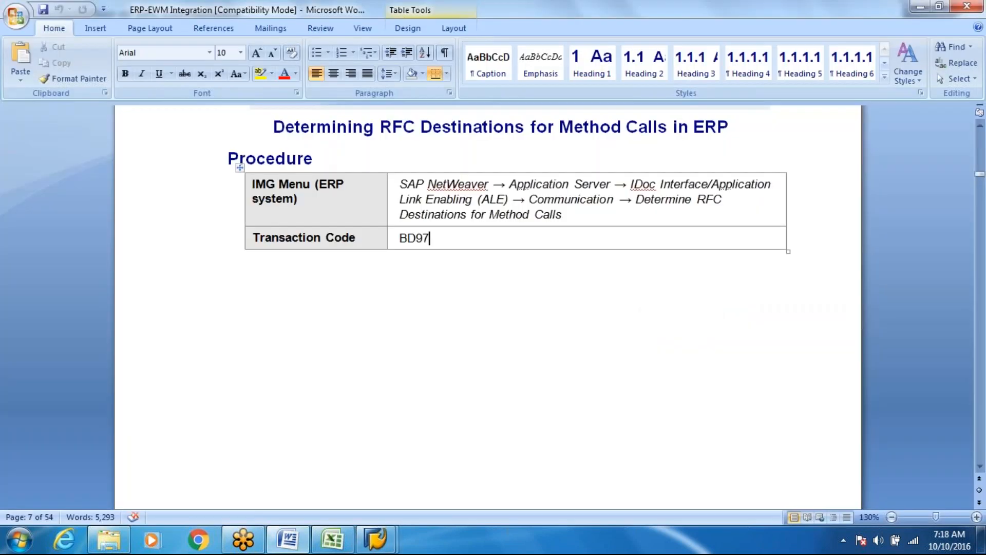
key("Page_Up")
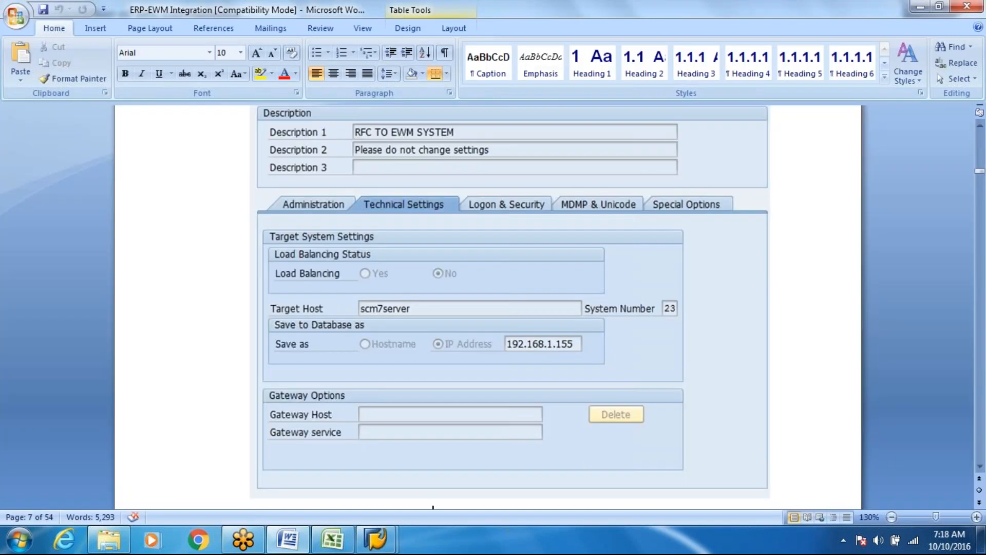
Step: Look up section 1.6 RFC Destinations in the Word guide, switch to SAP and leave the RFC connections list for the IMG
key("Page_Up")
key("Page_Up")
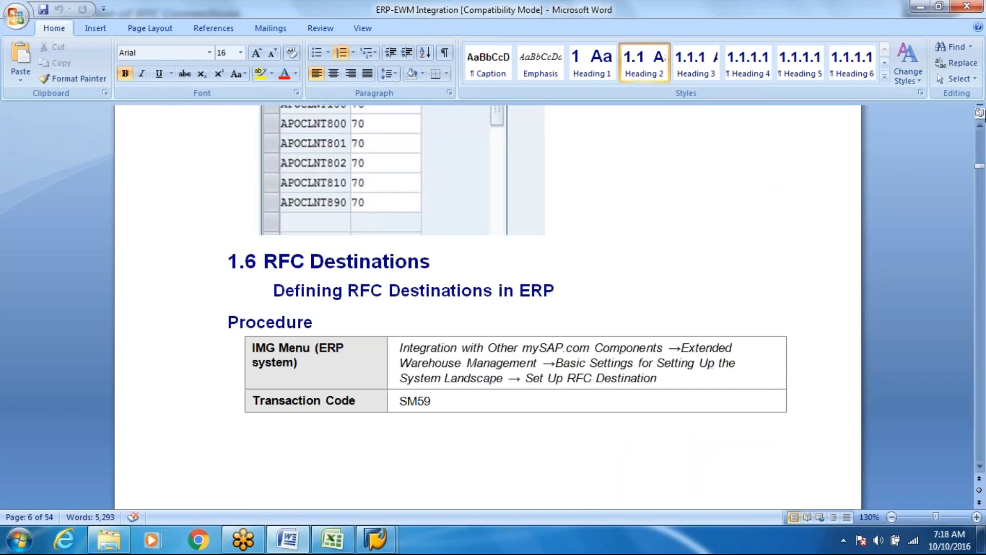
left_click(980, 127)
left_click(980, 126)
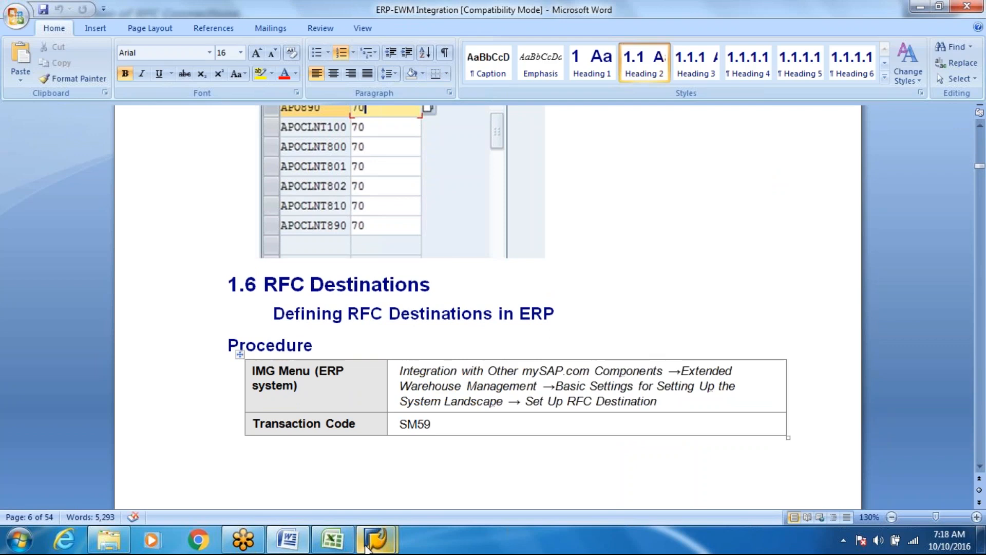
mouse_move(366, 548)
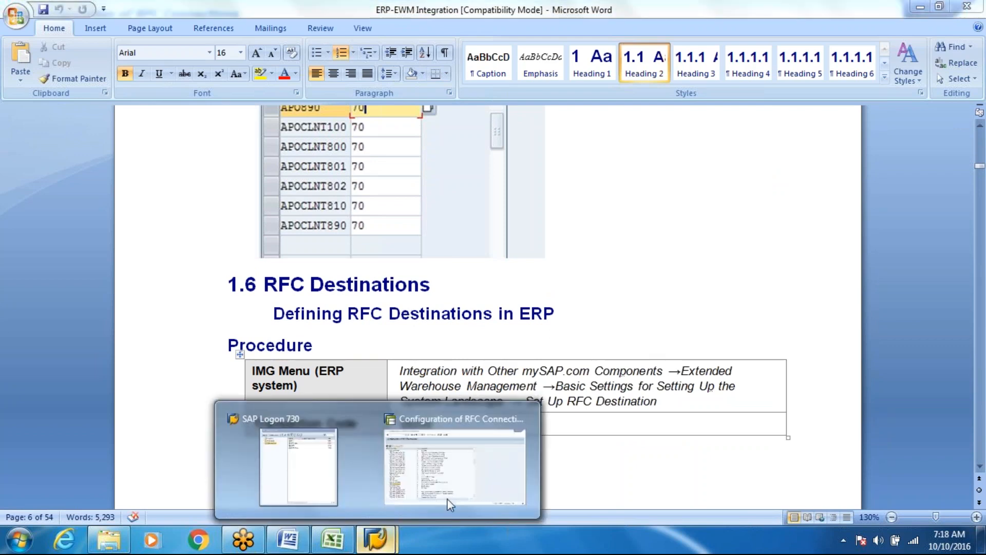
left_click(432, 472)
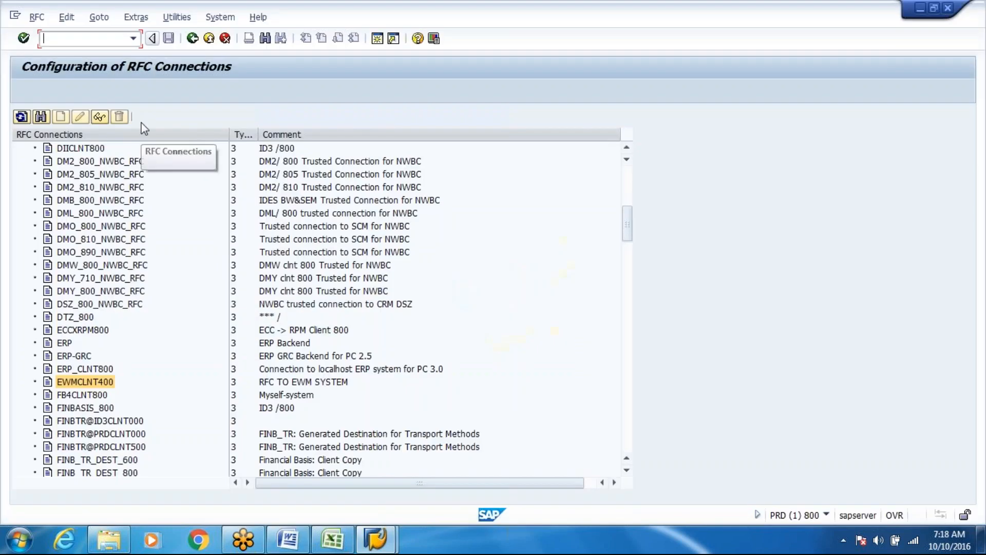
left_click(200, 38)
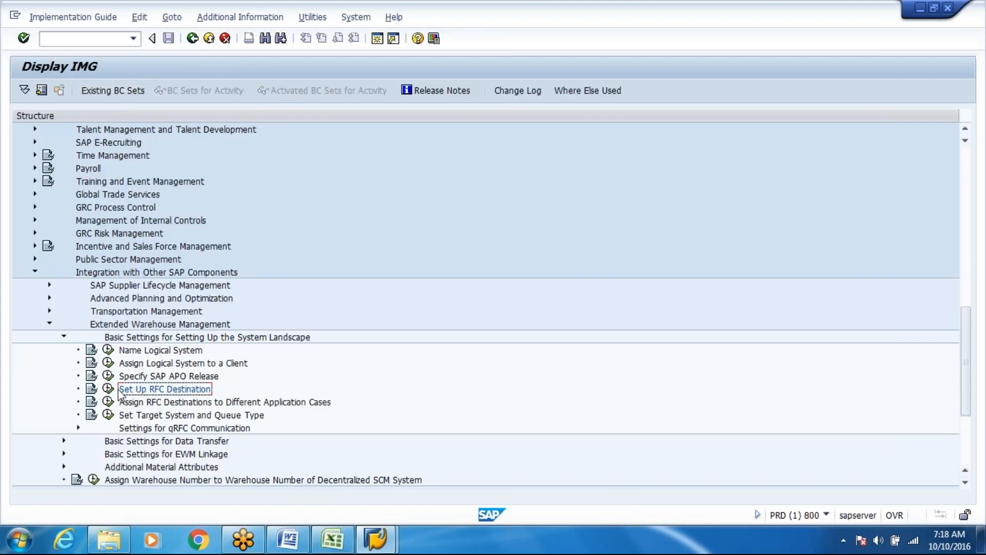
Step: Open Specify SAP APO Release, check the release of logical system EWMCLNT400, and return to the IMG
left_click(110, 376)
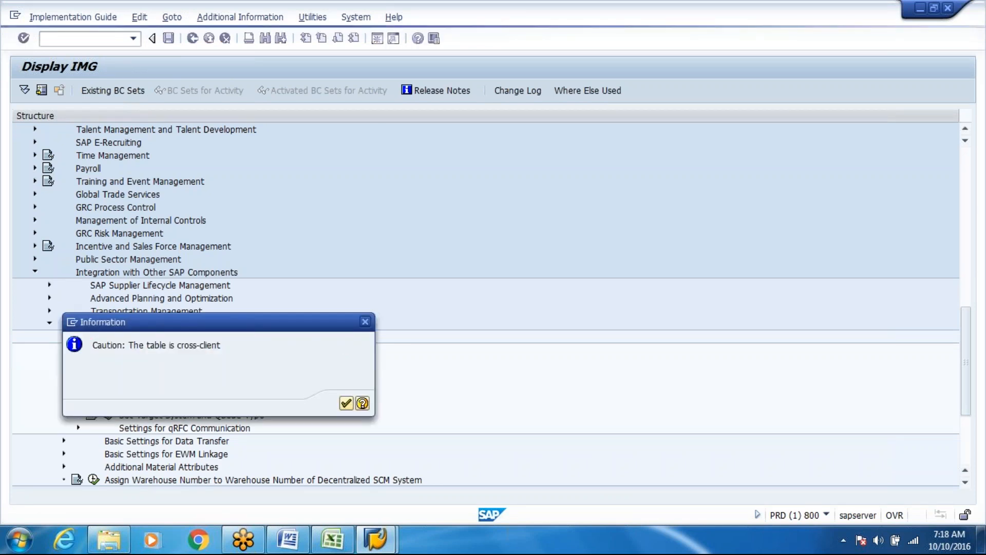
key("Return")
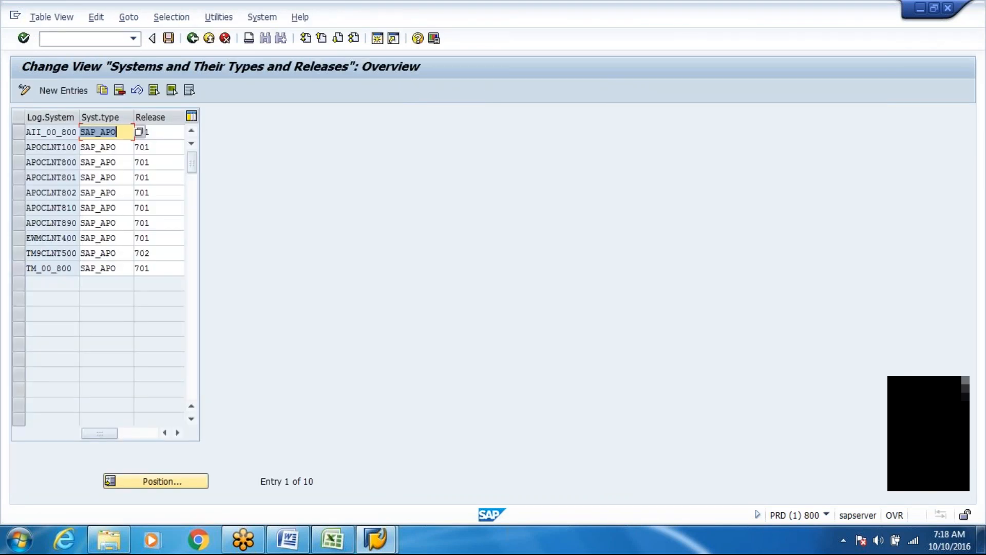
double_click(71, 239)
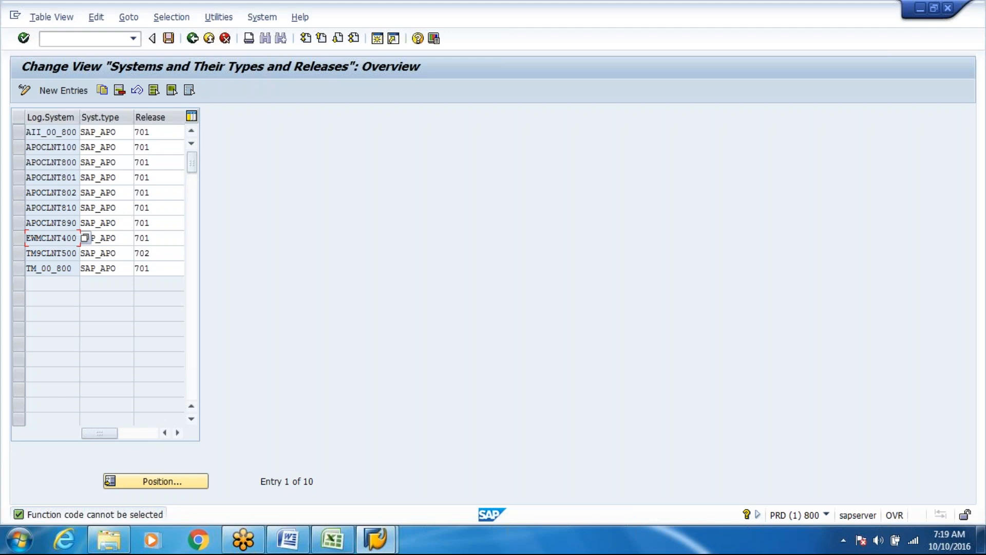
left_click(151, 234)
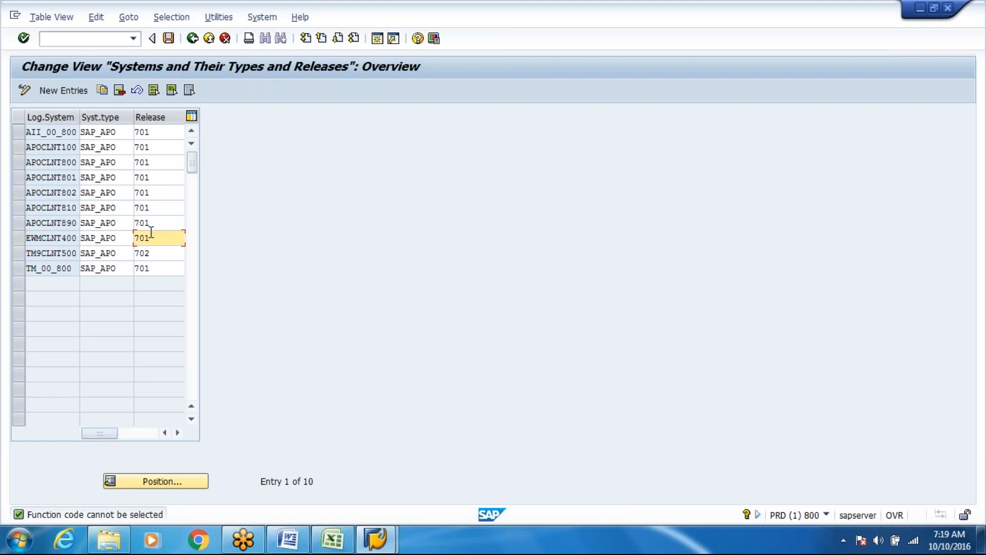
left_click(193, 40)
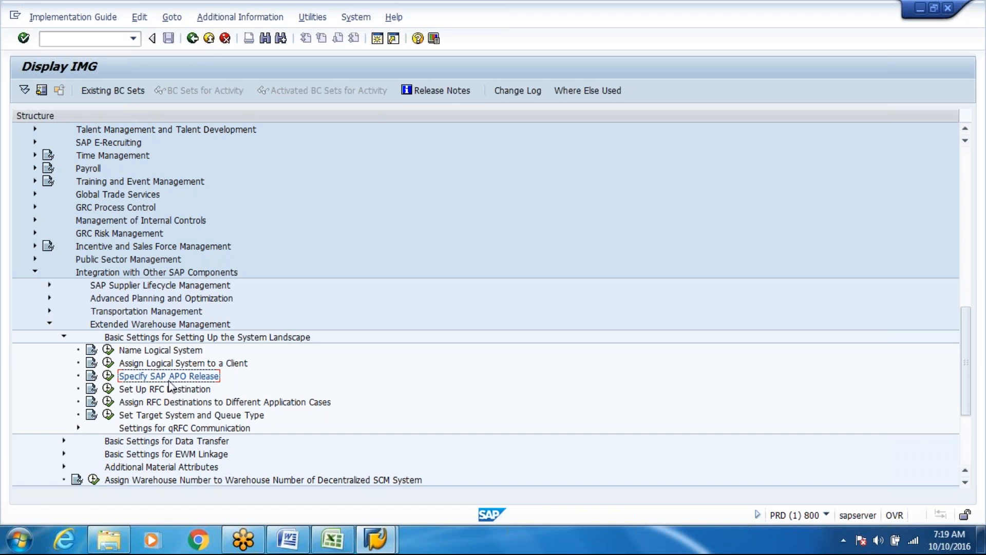
Step: Reopen Specify SAP APO Release, select the EWMCLNT400 entry and look through the possible values for its system type
left_click(110, 378)
left_click(345, 403)
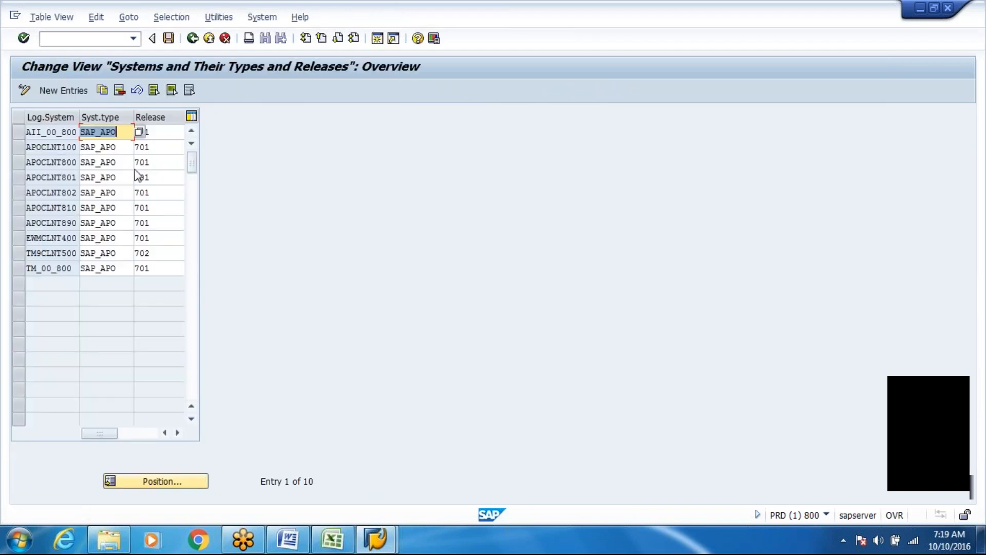
left_click(17, 243)
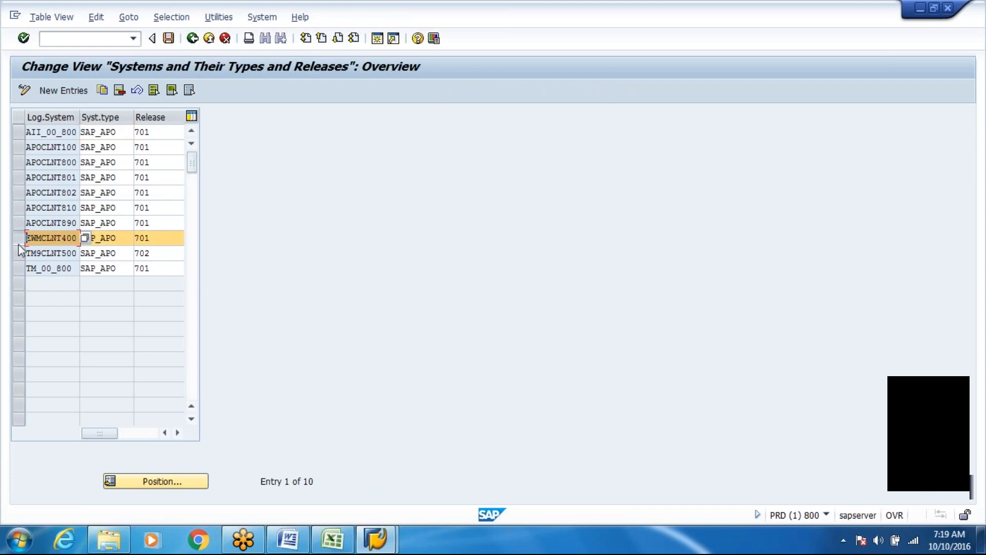
left_click(161, 235)
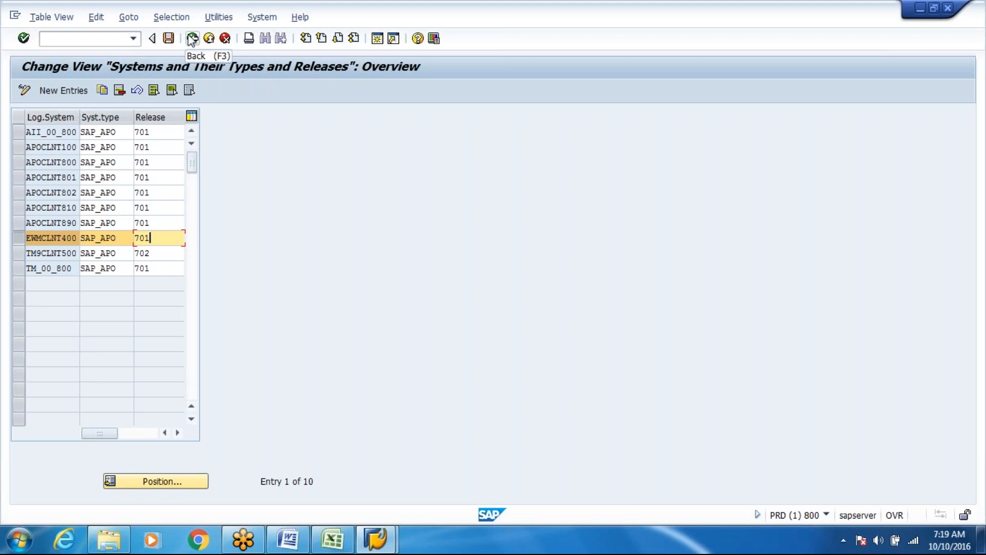
left_click(119, 231)
left_click(139, 238)
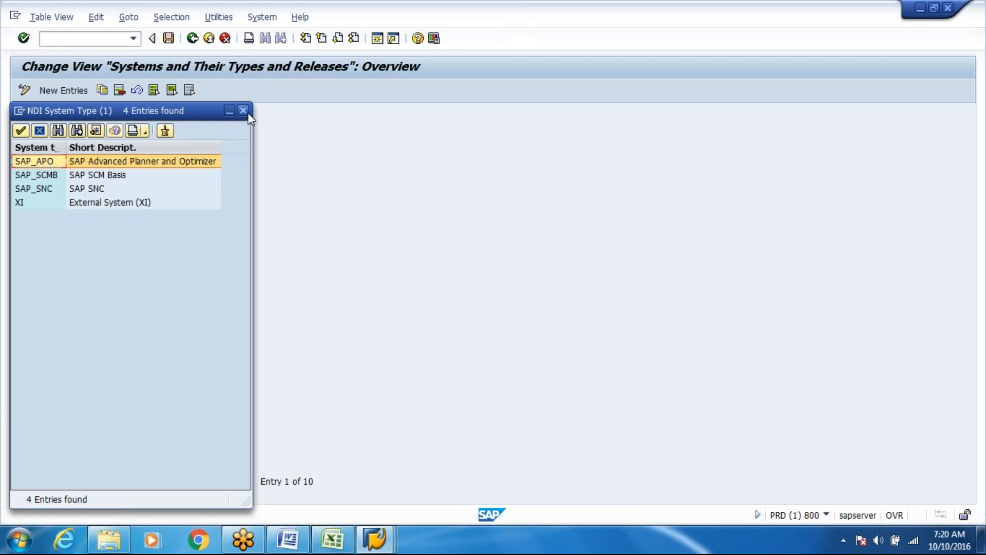
key("Return")
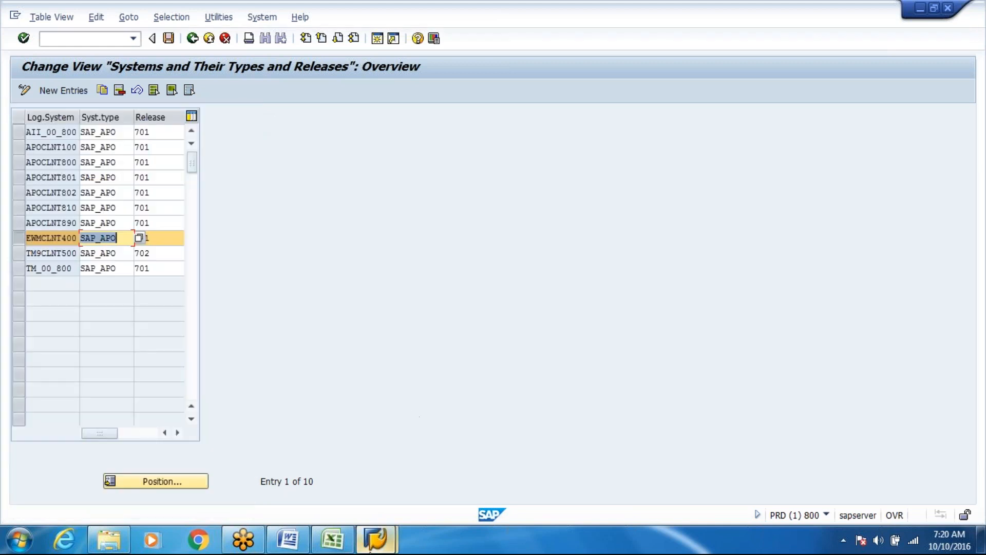
mouse_move(370, 551)
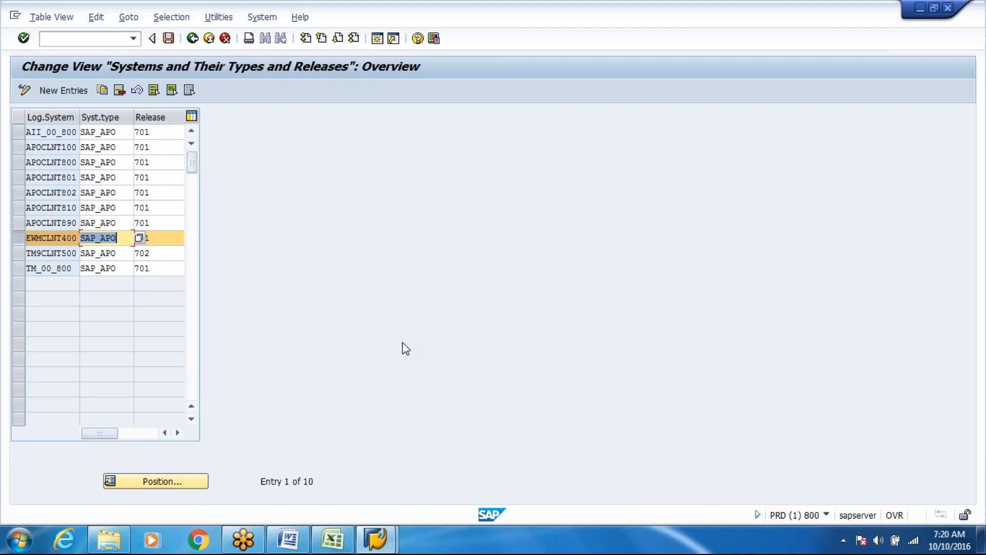
Step: Recheck the release and system type fields of EWMCLNT400 and go back to the IMG structure
left_click(164, 241)
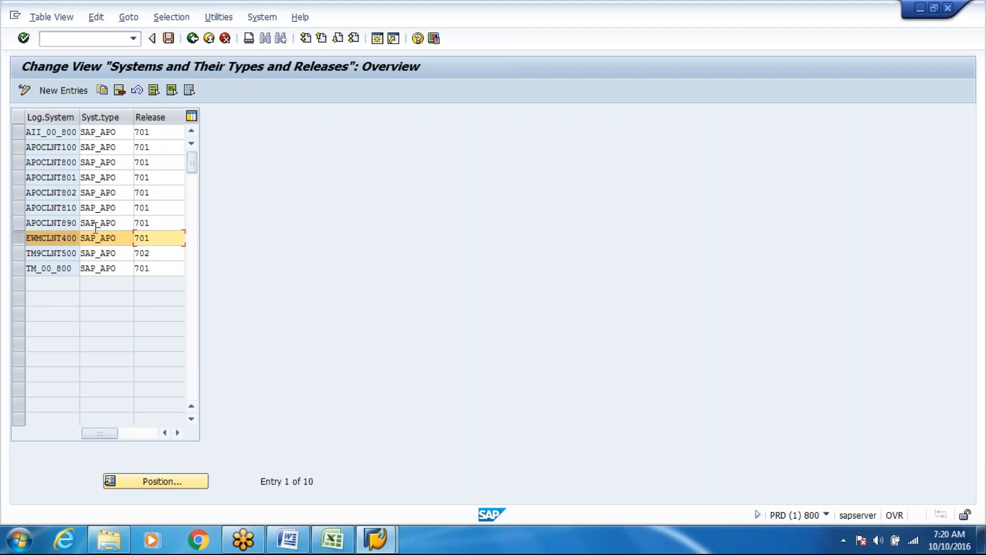
left_click(116, 234)
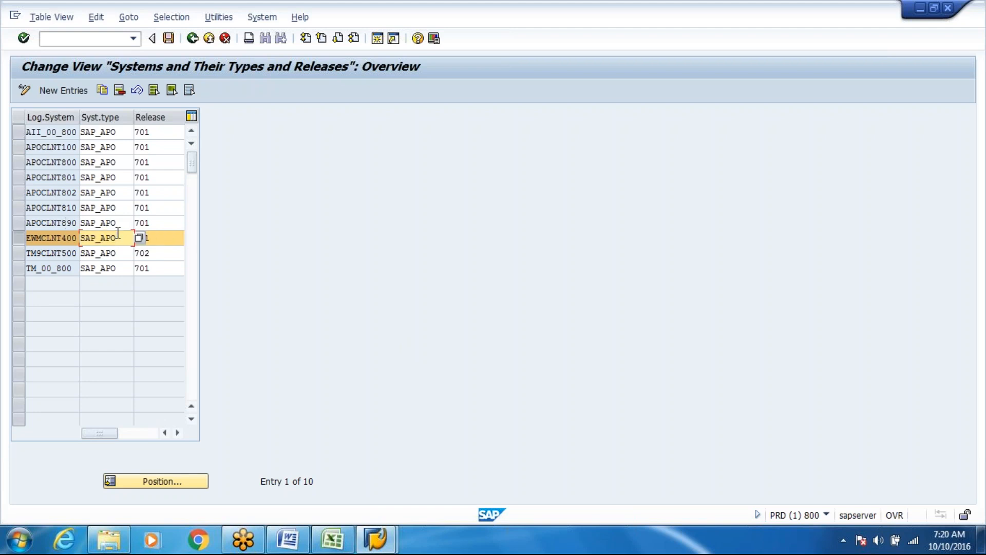
key("Home")
left_click(200, 45)
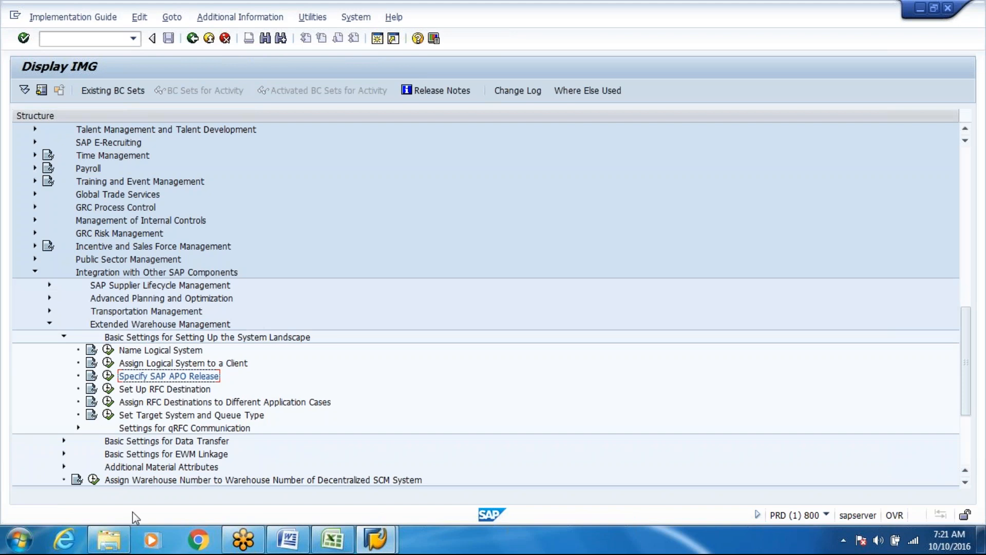
Step: Read section 1.7 on setting the target system and queue type in the Word guide and return to the SAP IMG
left_click(290, 540)
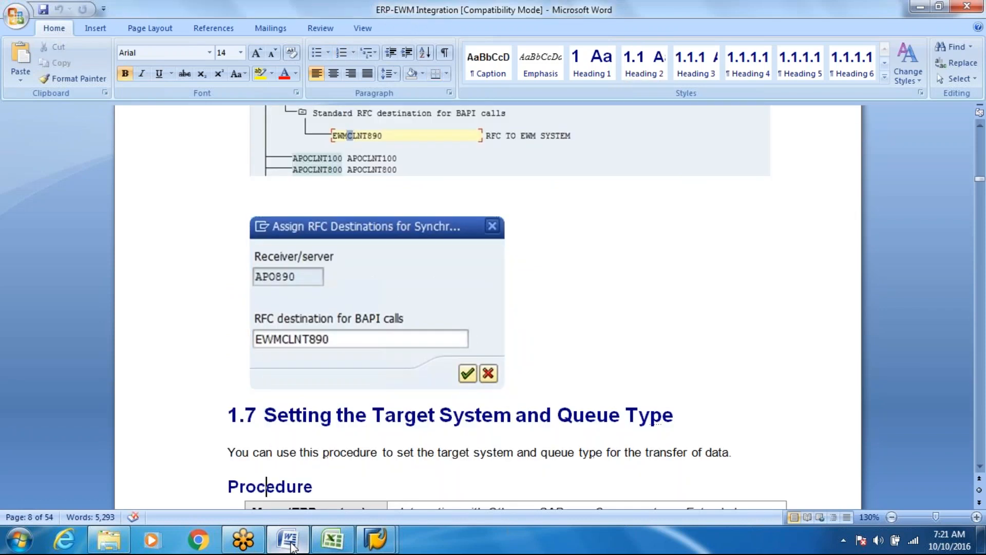
key("Down")
key("Down")
key("Down")
key("Down")
key("Down")
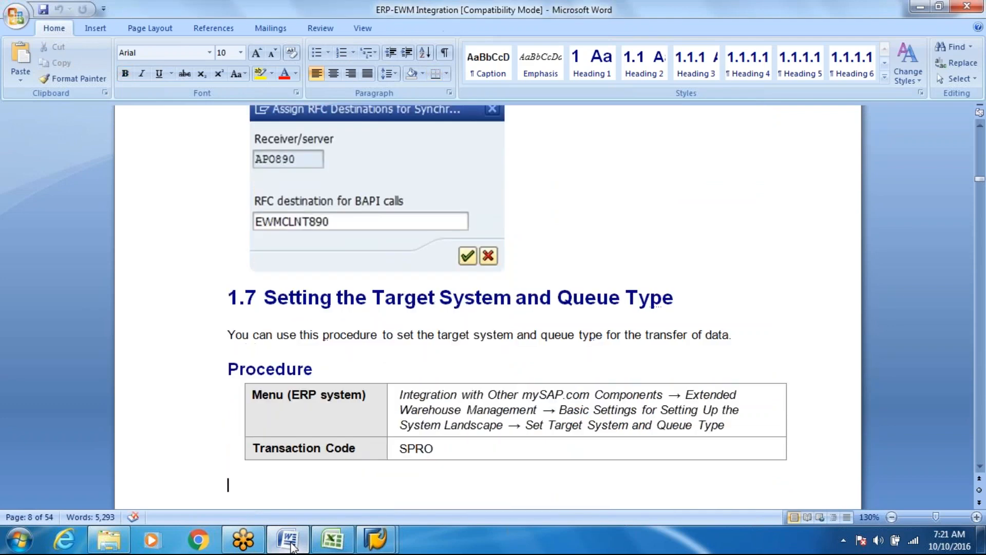
key("Down")
key("Down")
key("Down")
left_click(291, 545)
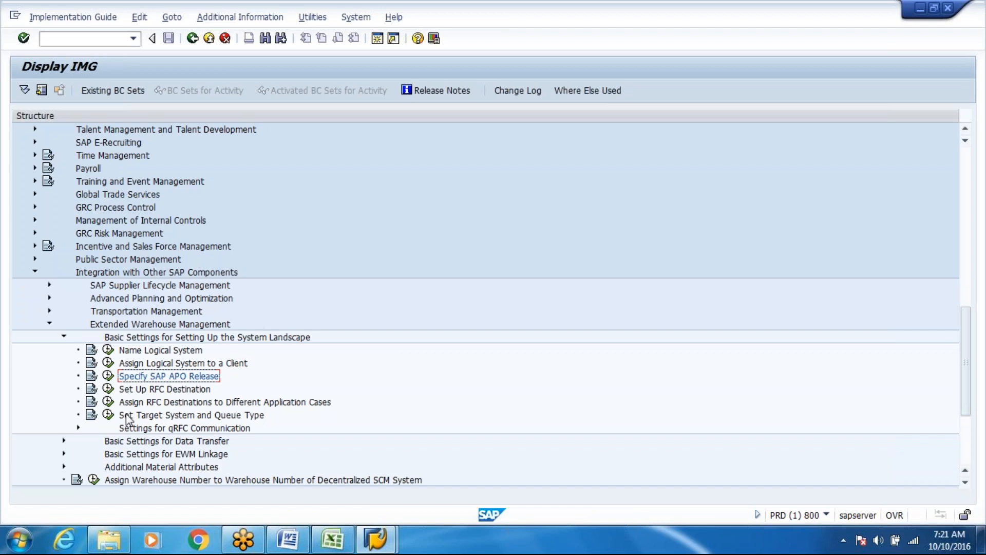
Step: Open Set Target System and Queue Type, check the queue types of the logical systems, and return to the IMG
left_click(109, 415)
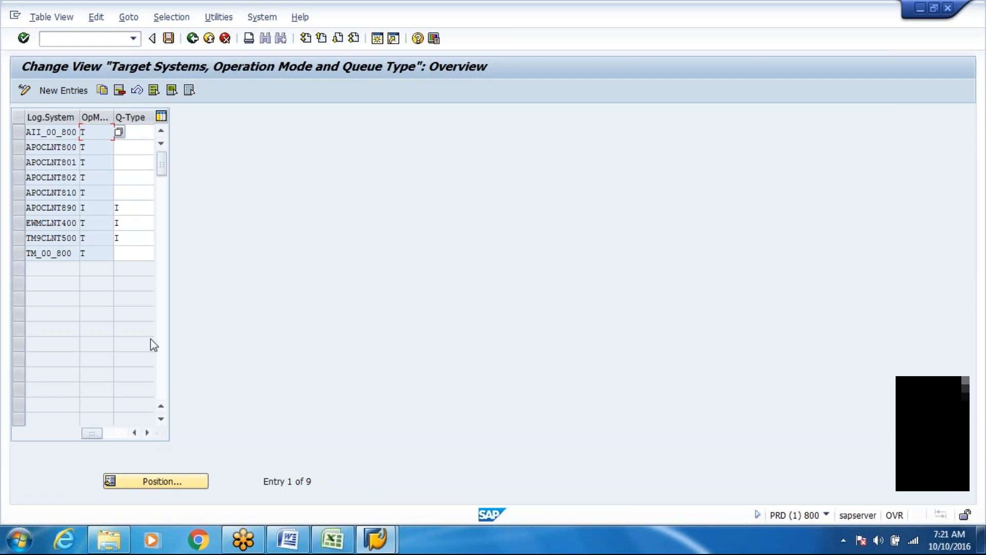
left_click(137, 253)
left_click(136, 240)
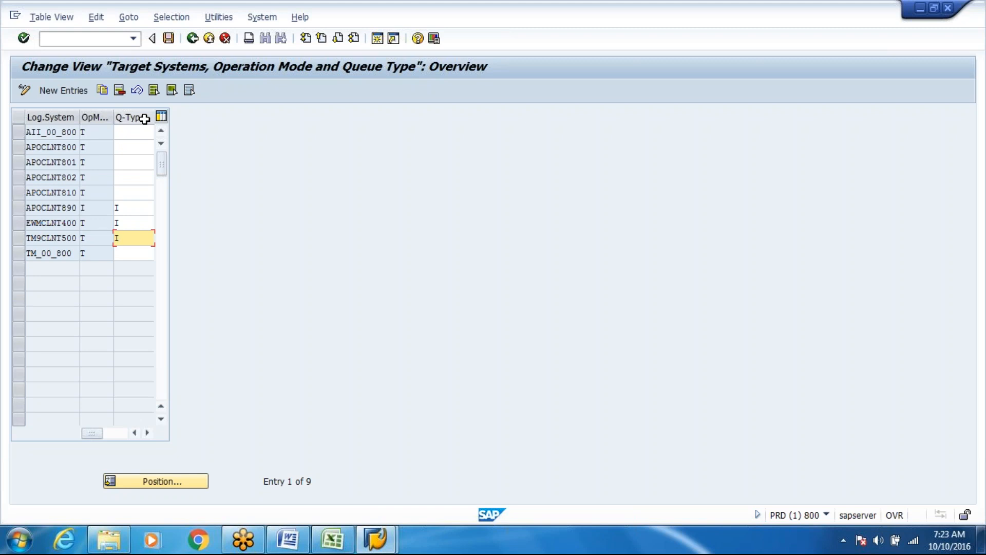
left_click(193, 45)
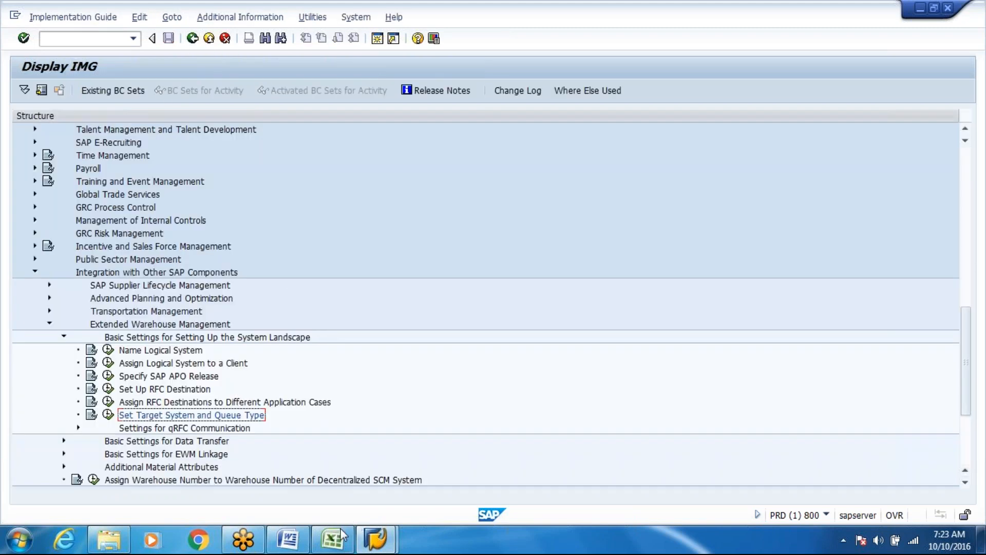
Step: Look up the QIN scheduler procedure in section 1.8 of the Word guide and open transaction SMQR in a new SAP session
left_click(290, 539)
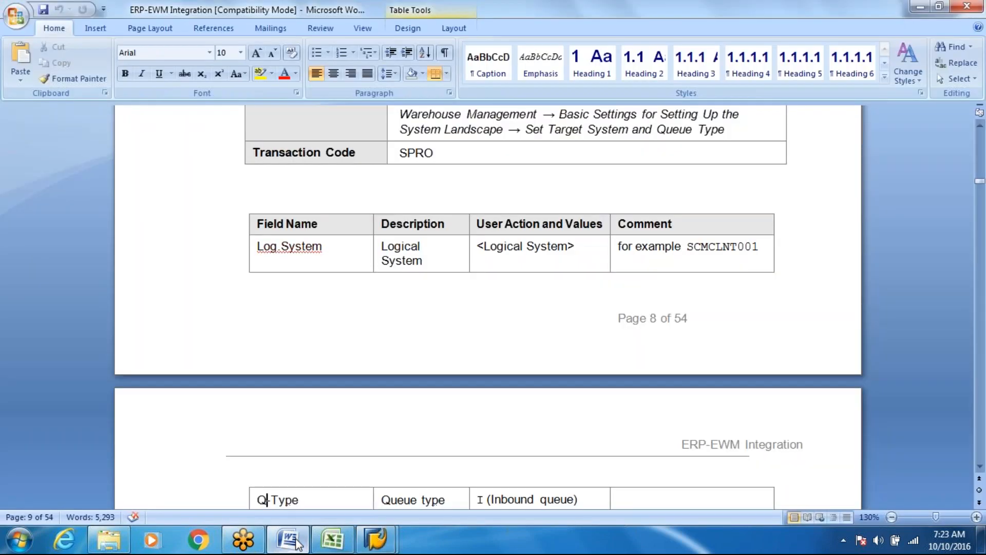
key("Page_Down")
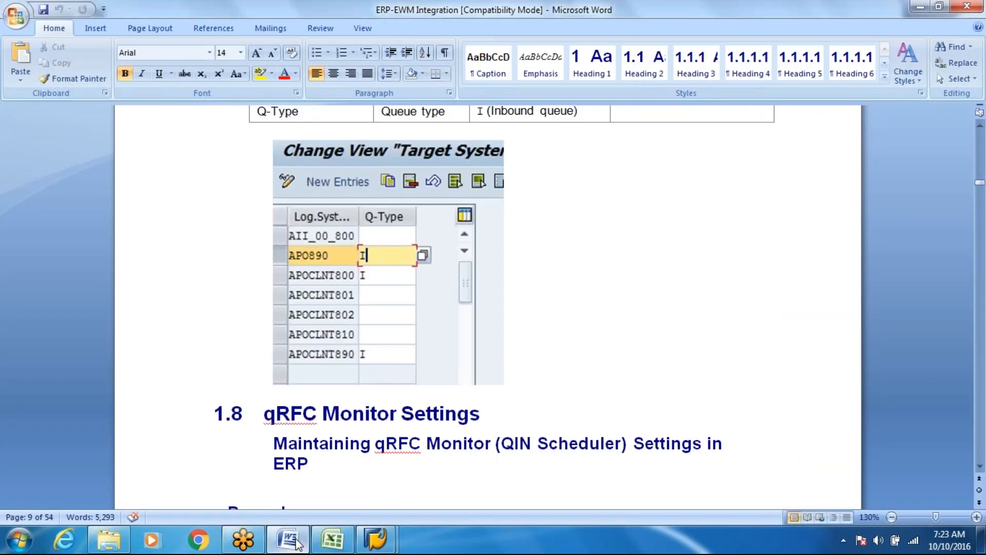
key("Page_Down")
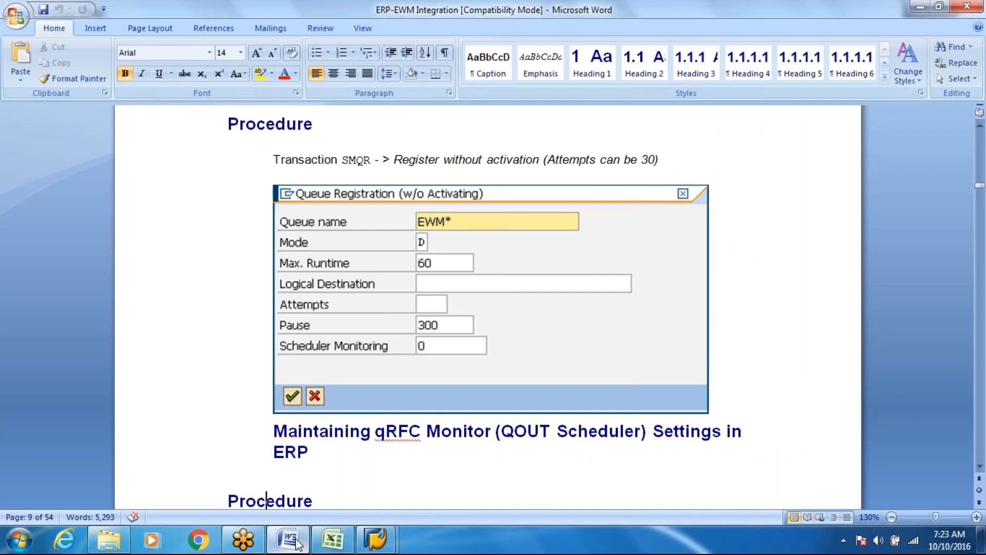
key("alt+Tab")
left_click(375, 44)
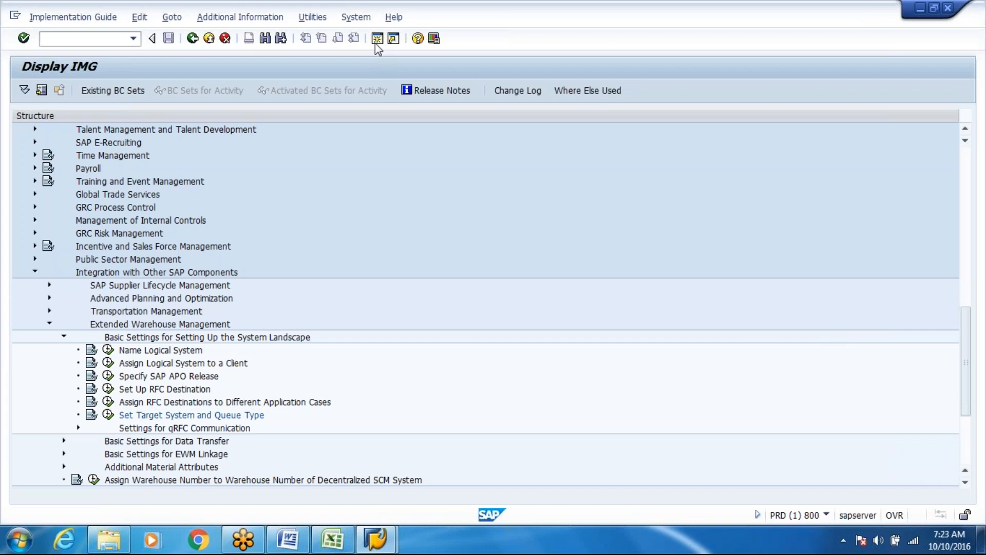
type("sm")
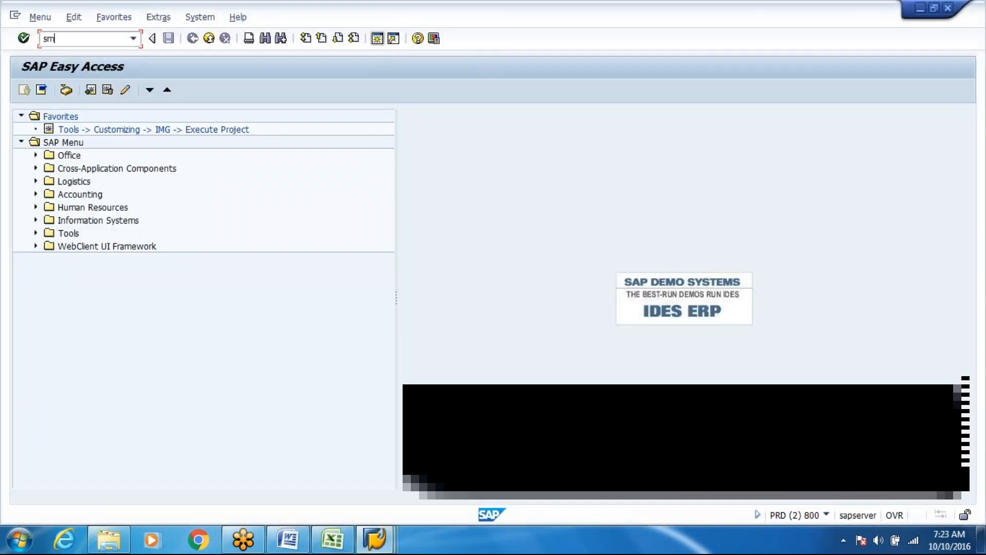
type("qr")
key("Return")
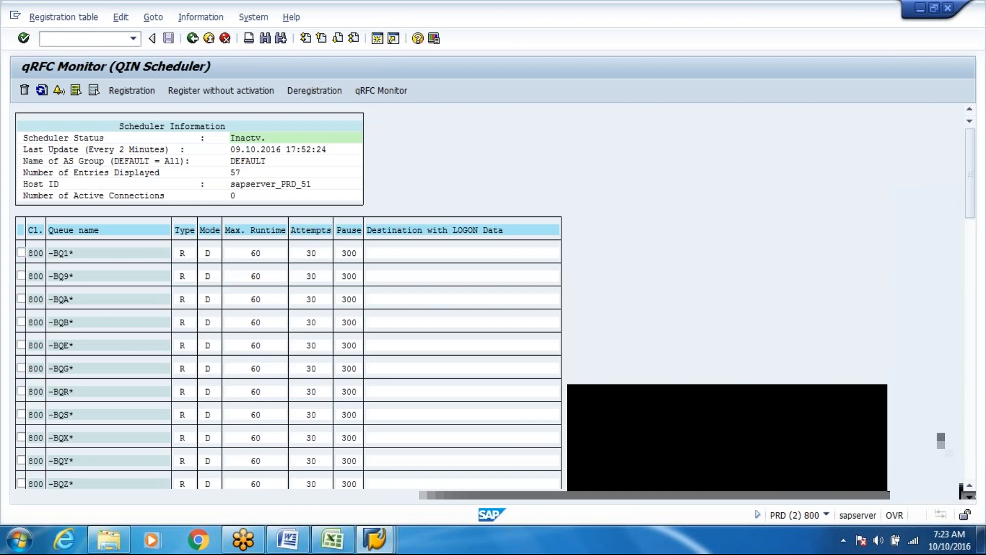
Step: Find the DLW* and QI* queue registrations in the QIN Scheduler and display the inbound queues of each
scroll(149, 154, "down", 5)
scroll(288, 298, "down", 5)
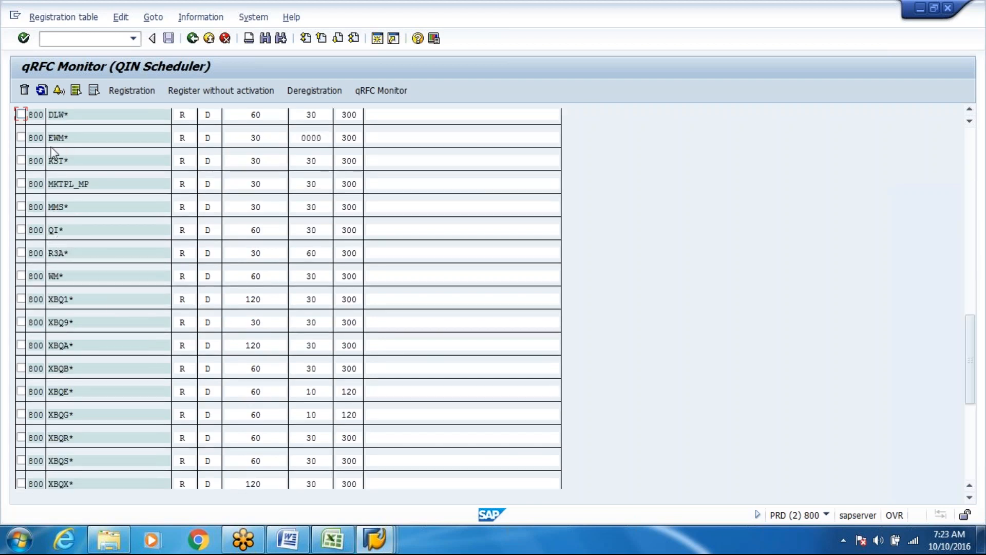
double_click(66, 116)
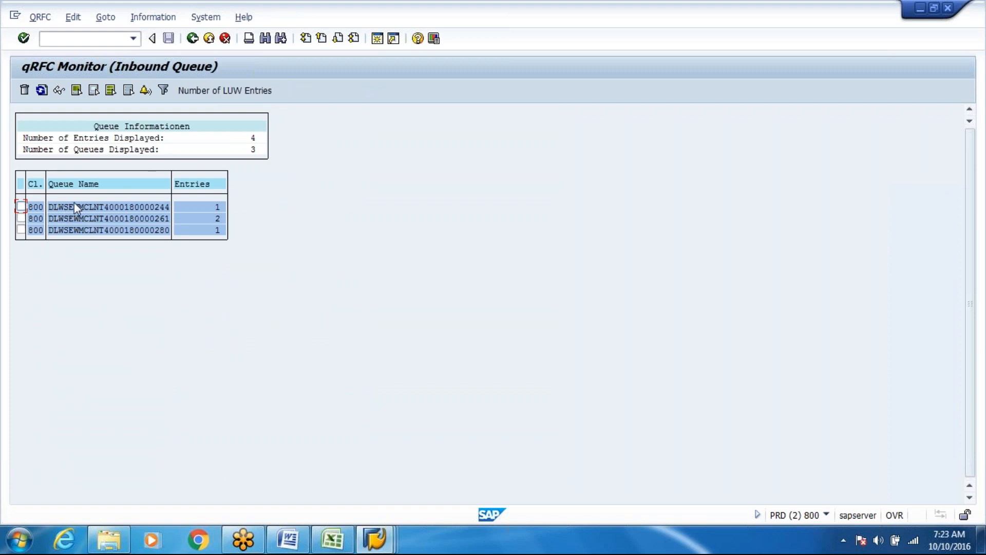
left_click(192, 39)
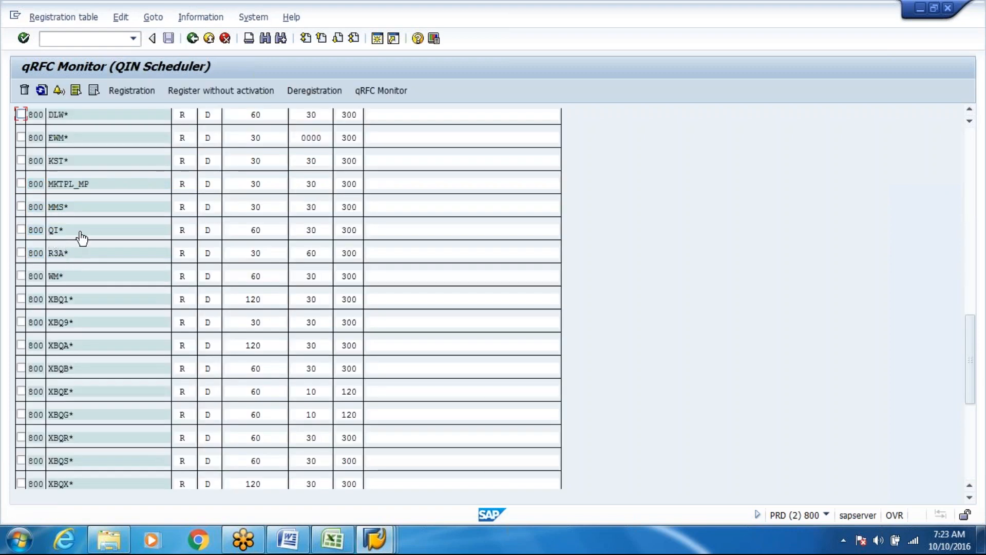
double_click(81, 238)
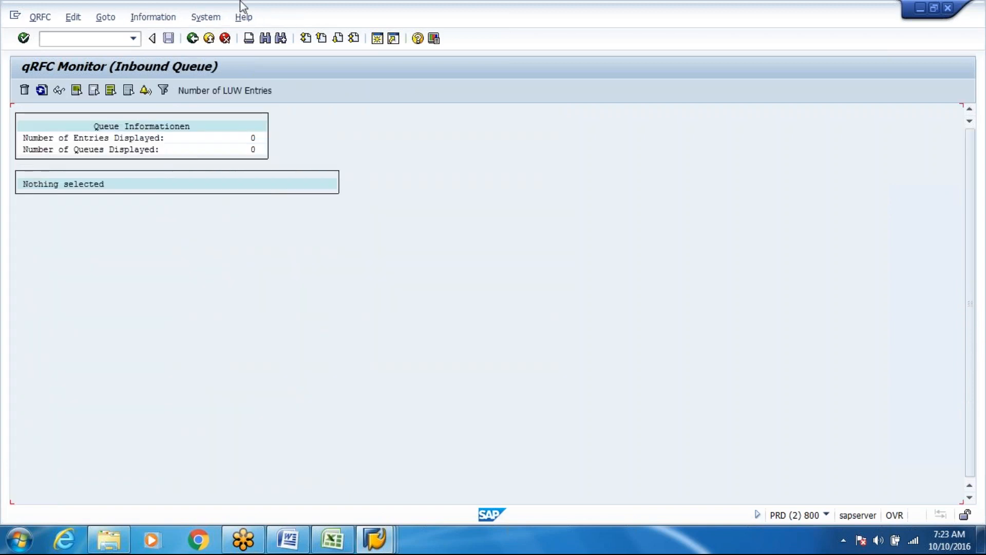
Step: Leave the inbound queue display and read the Word guide's scheduler procedures through the display program table before section 1.9
left_click(190, 41)
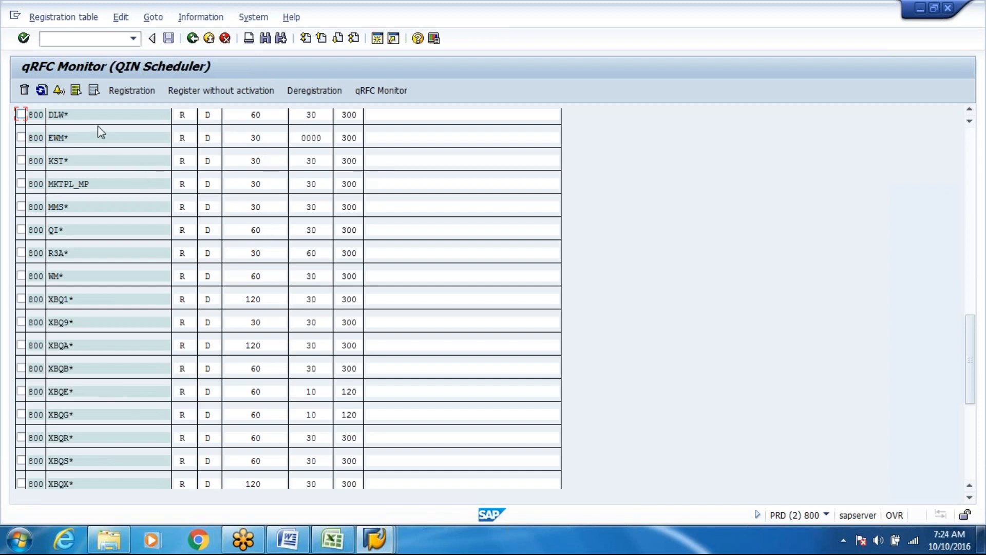
left_click(290, 539)
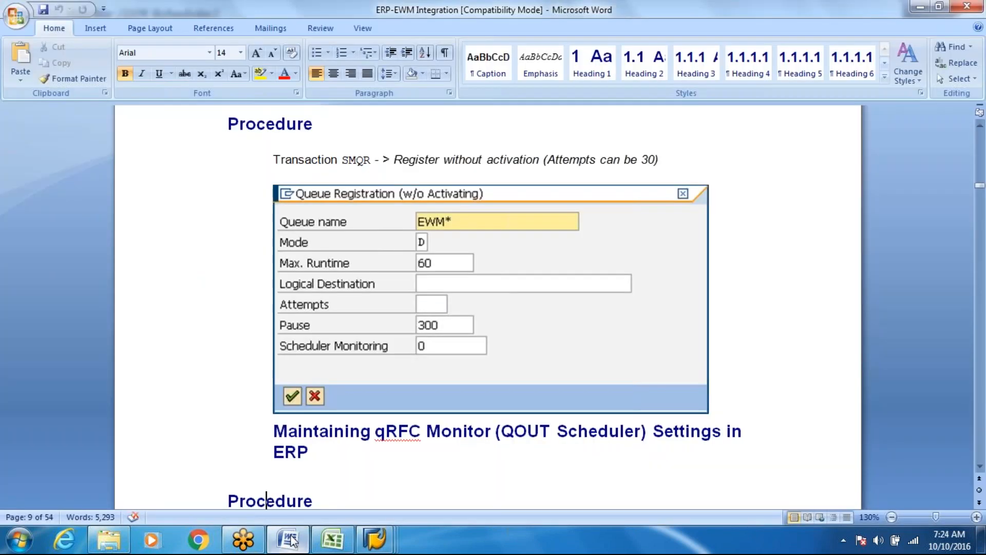
key("Down")
key("Down")
key("Down")
key("Down")
key("Down")
key("Down")
key("Down")
key("Down")
key("Down")
key("Down")
key("Down")
key("Down")
key("Down")
key("Down")
key("Down")
key("Down")
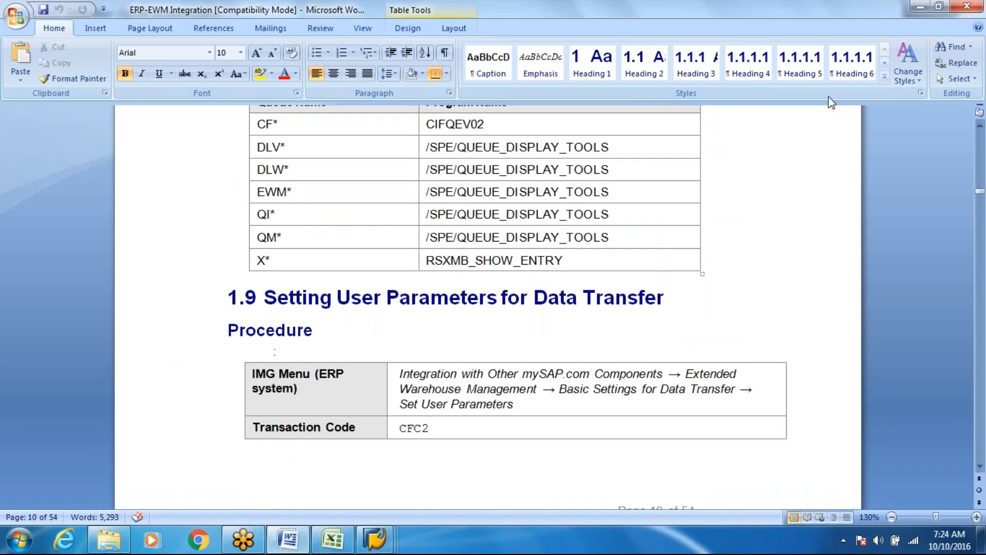
left_click(979, 125)
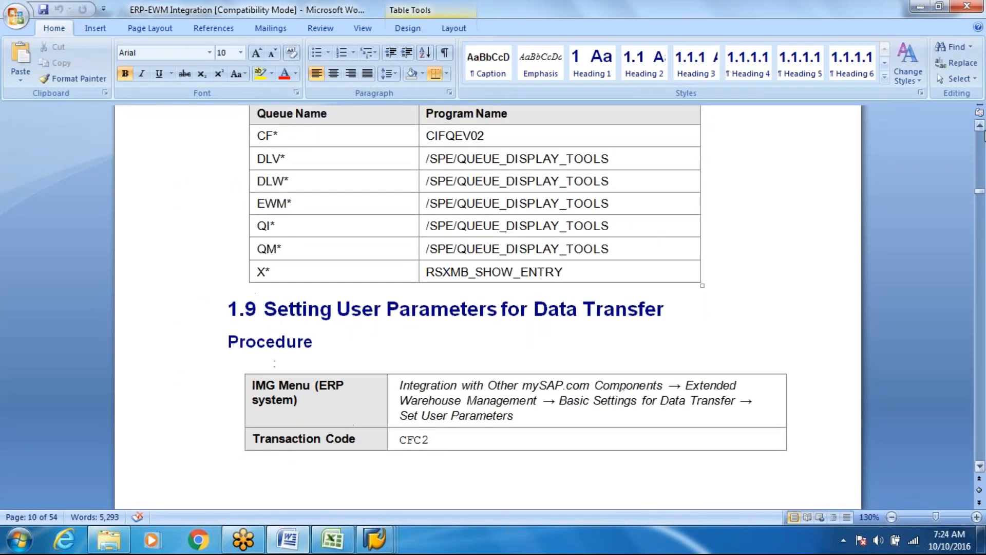
left_click(979, 126)
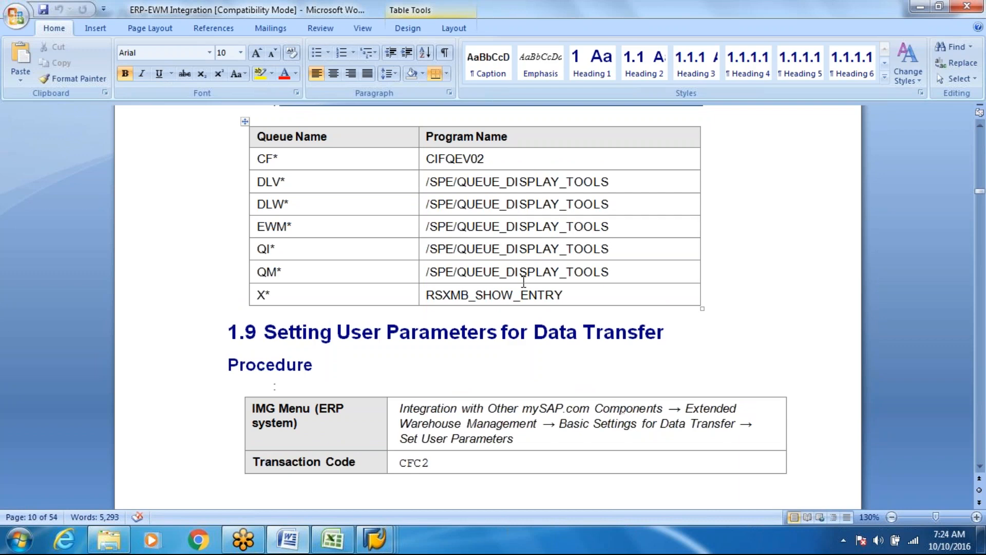
Step: Go back in the guide to the QOUT Scheduler procedure for transaction SMQS and return to the SAP QIN Scheduler
key("Page_Up")
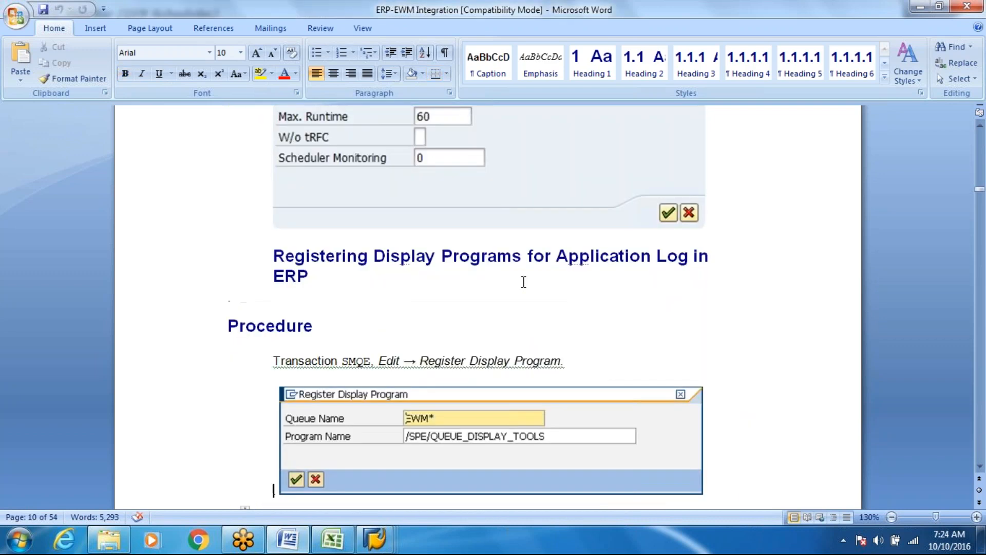
key("Page_Up")
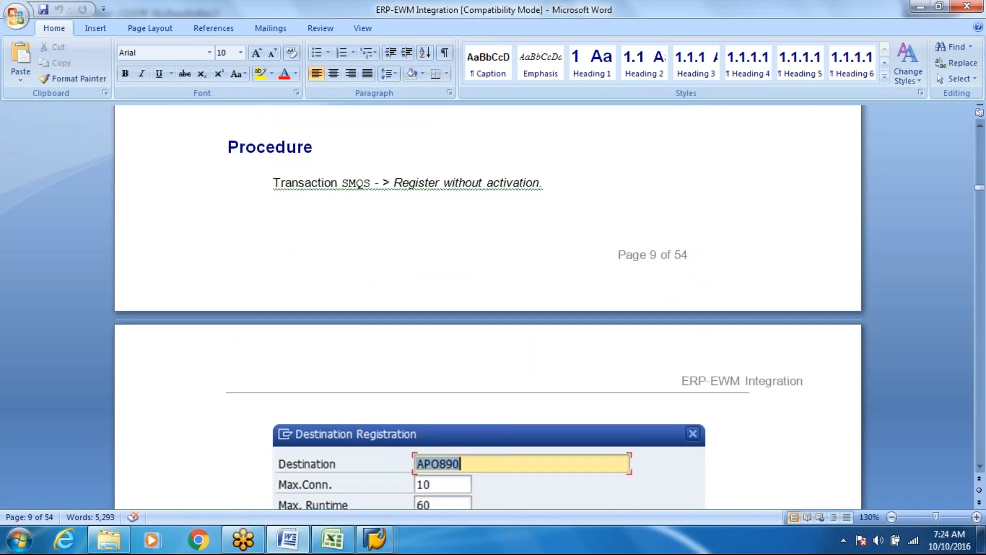
scroll(487, 303, "up", 5)
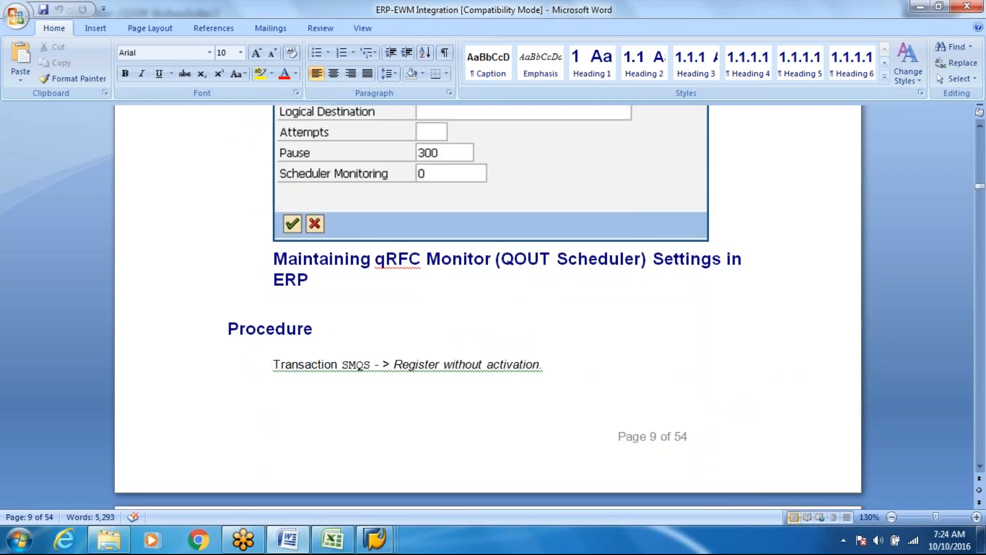
key("Page_Up")
key("Page_Down")
key("alt+Tab")
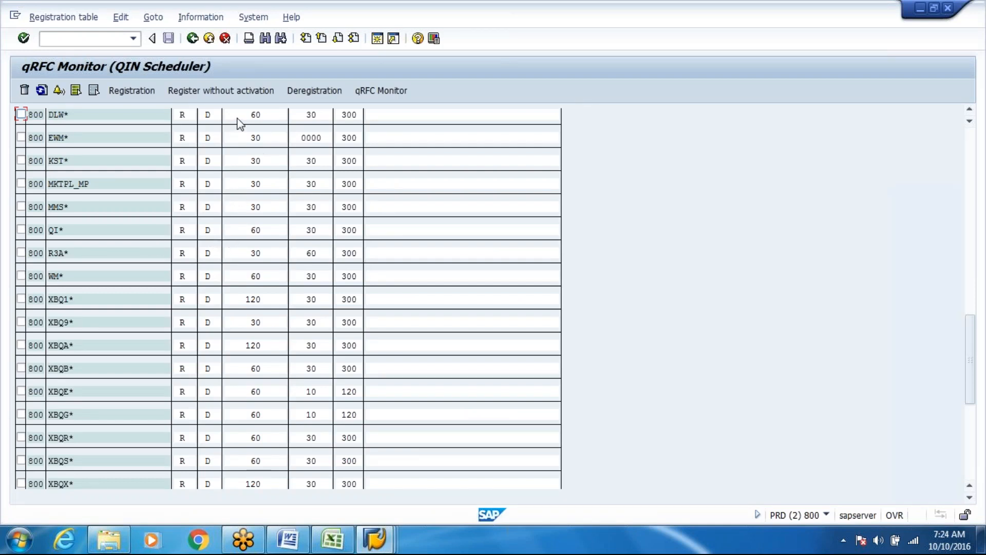
Step: View the last-change information of the DLW* queue registration and try to open that of DLV*
left_click(189, 116)
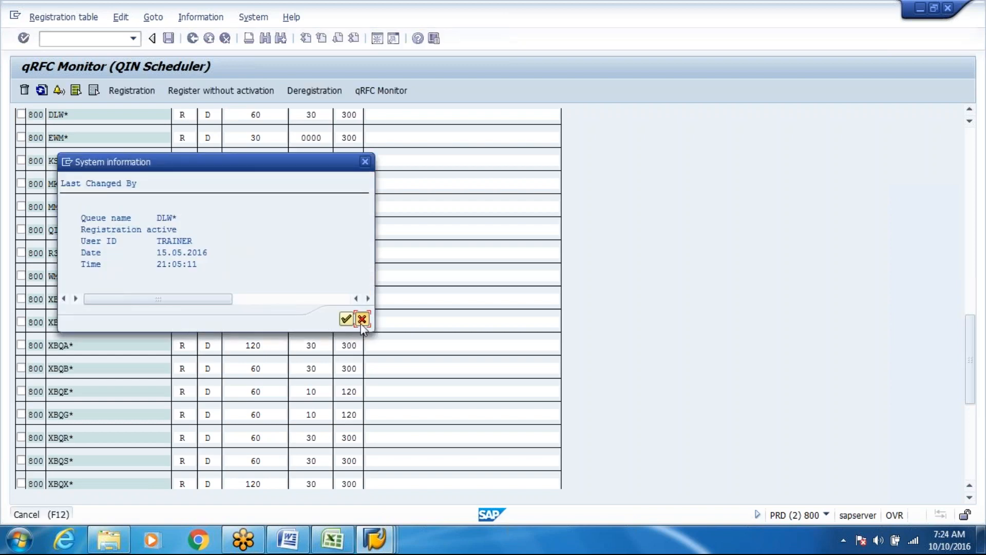
left_click(362, 322)
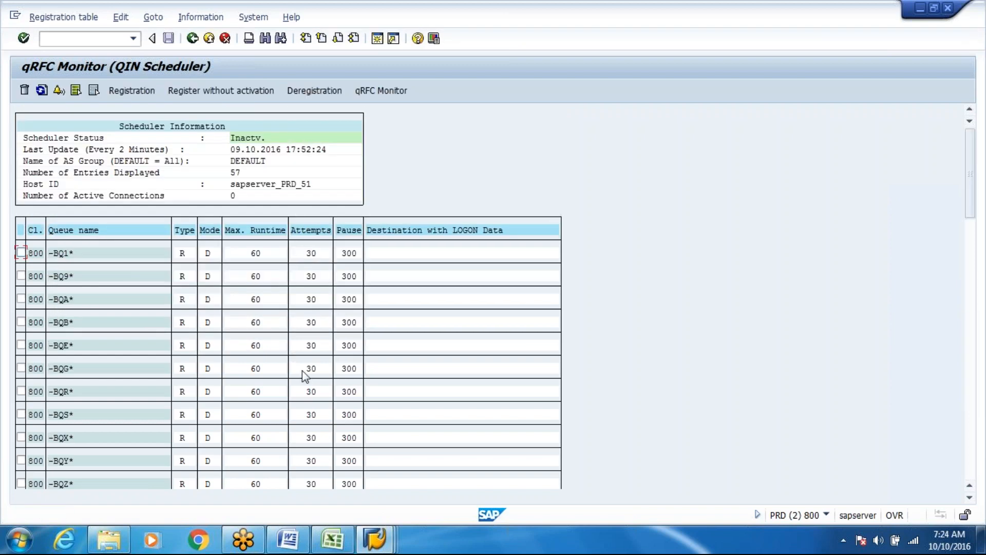
scroll(302, 371, "down", 5)
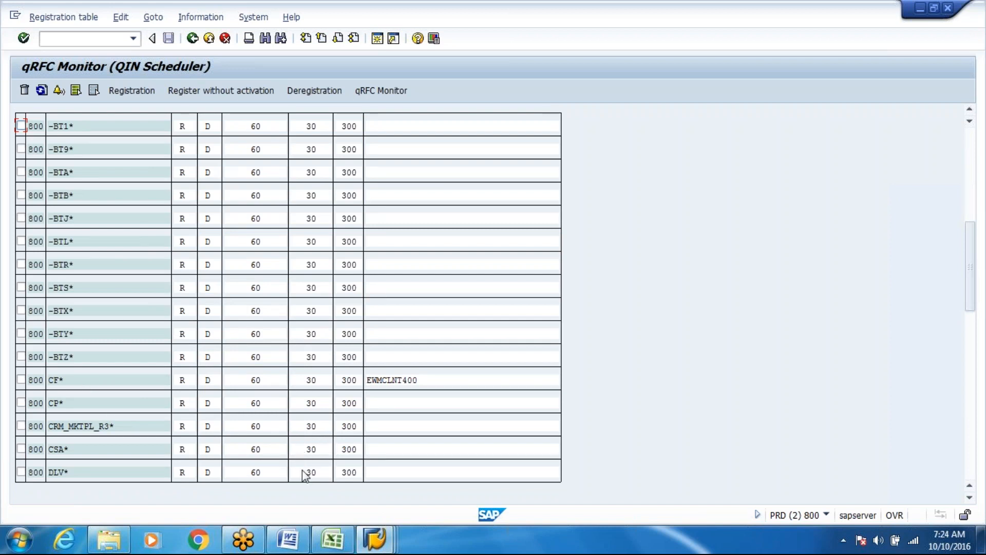
double_click(258, 479)
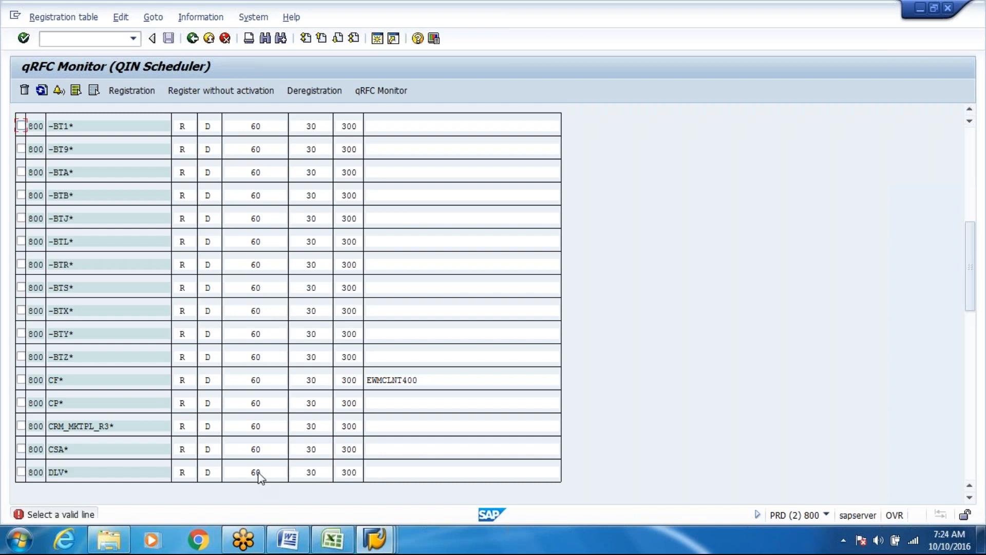
double_click(258, 473)
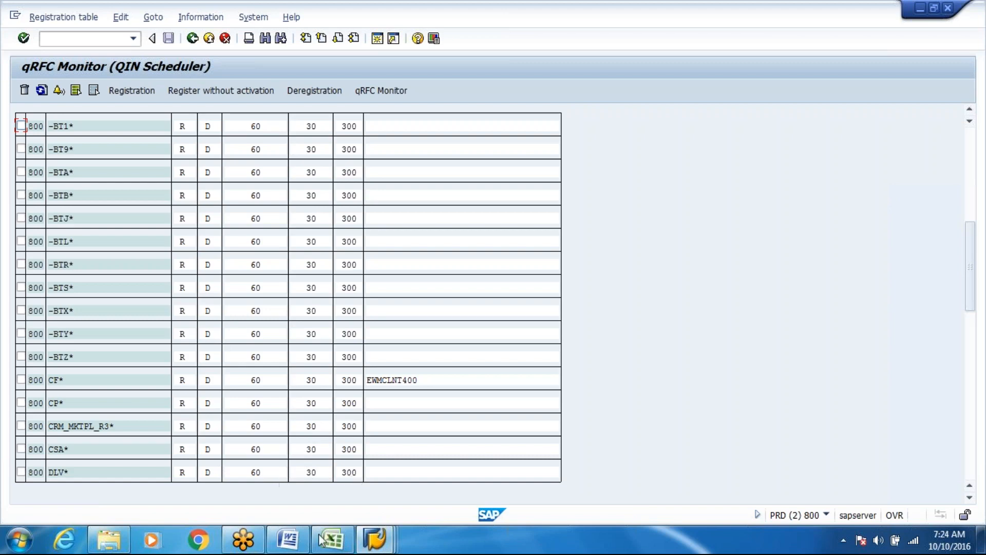
Step: Review the sample EWM* queue registration settings for transaction SMQR in the Word guide
left_click(289, 540)
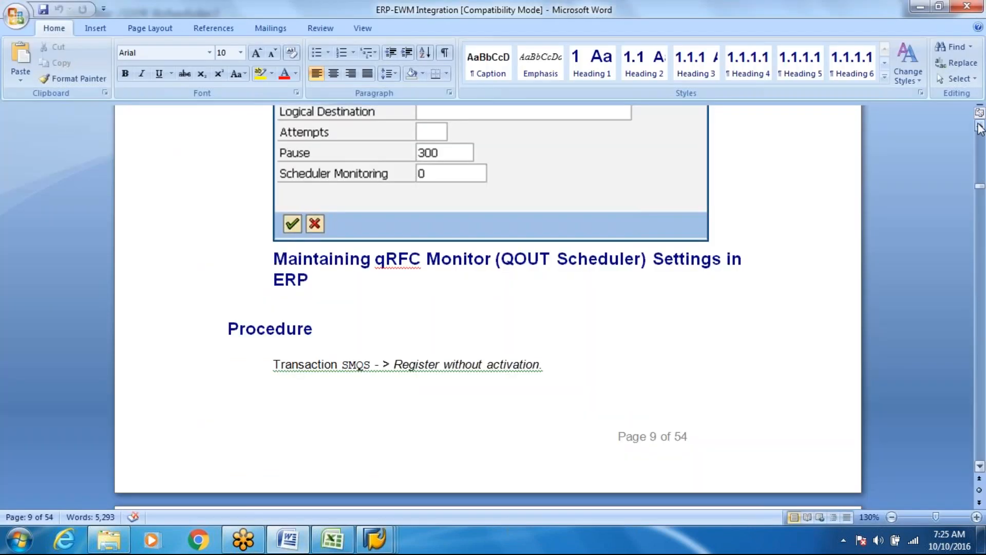
scroll(979, 128, "up", 4)
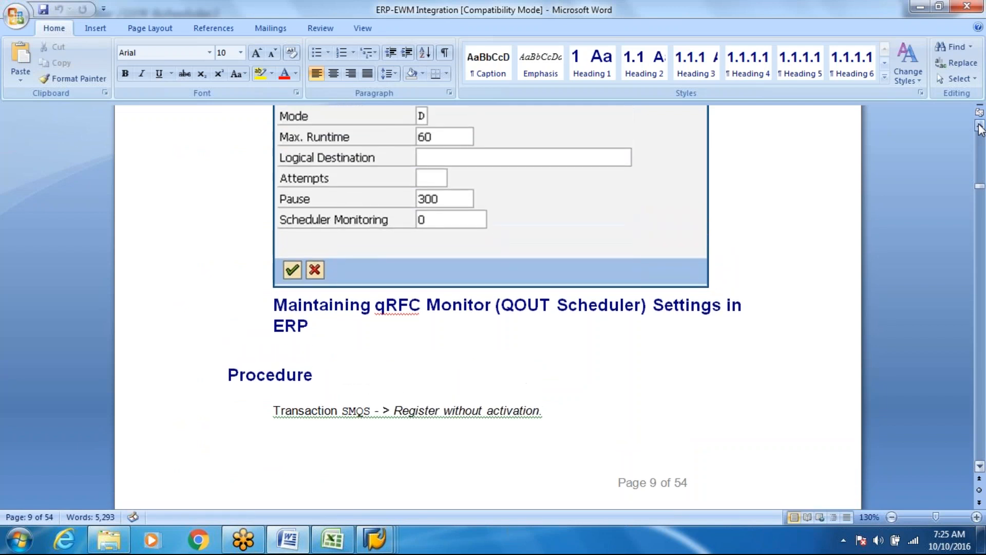
scroll(980, 128, "up", 3)
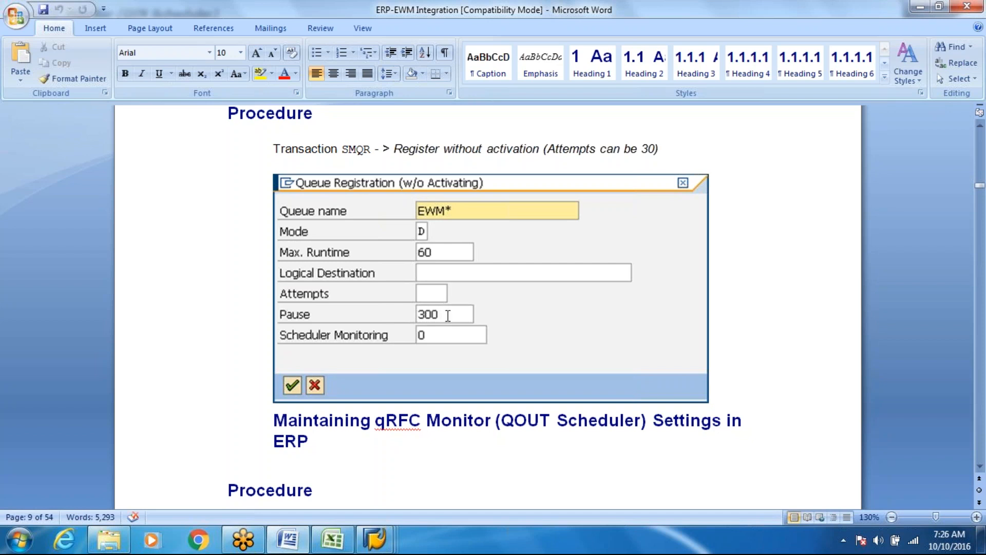
left_click(448, 315)
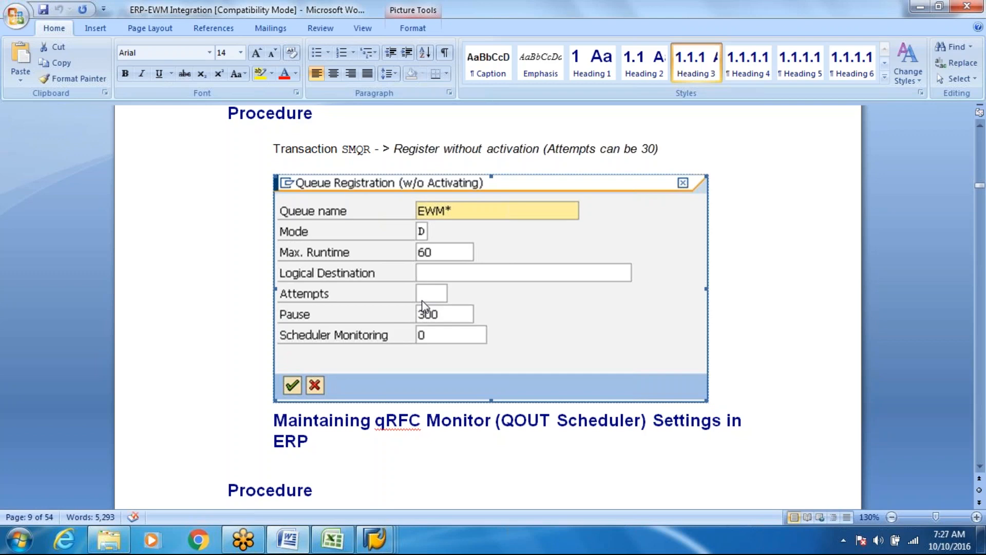
Step: Return to SAP and open the QOUT Scheduler with transaction /nsmqs
key("alt+Tab")
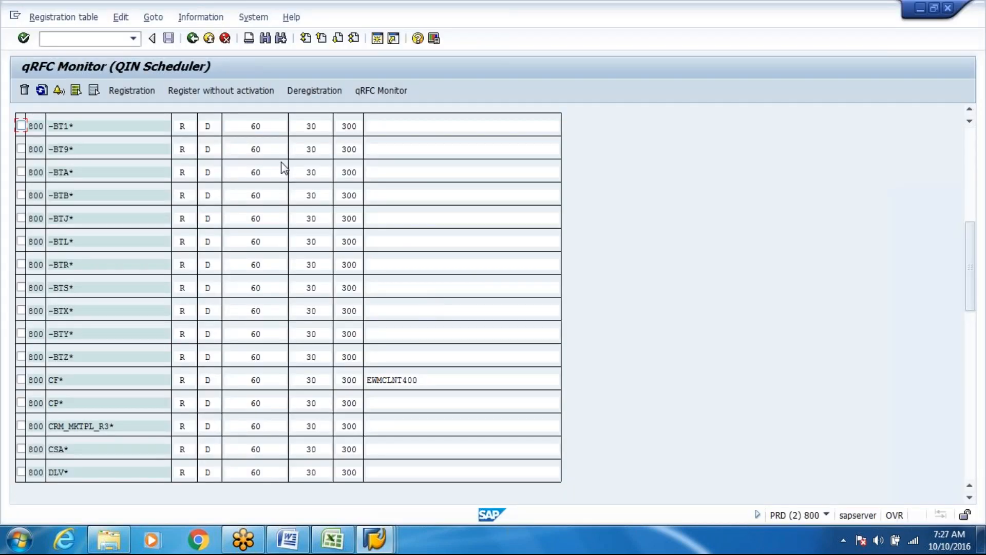
left_click(133, 39)
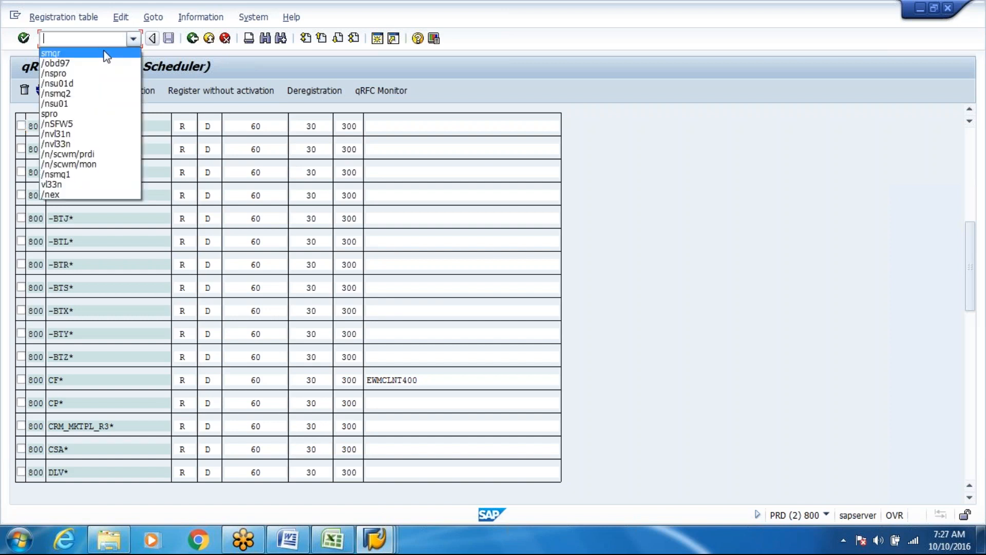
left_click(104, 52)
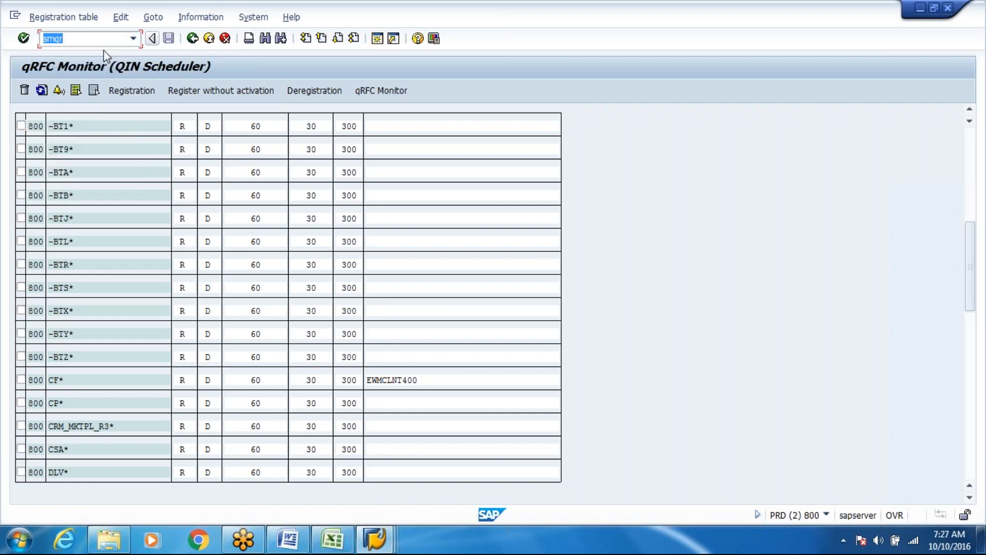
key("Menu")
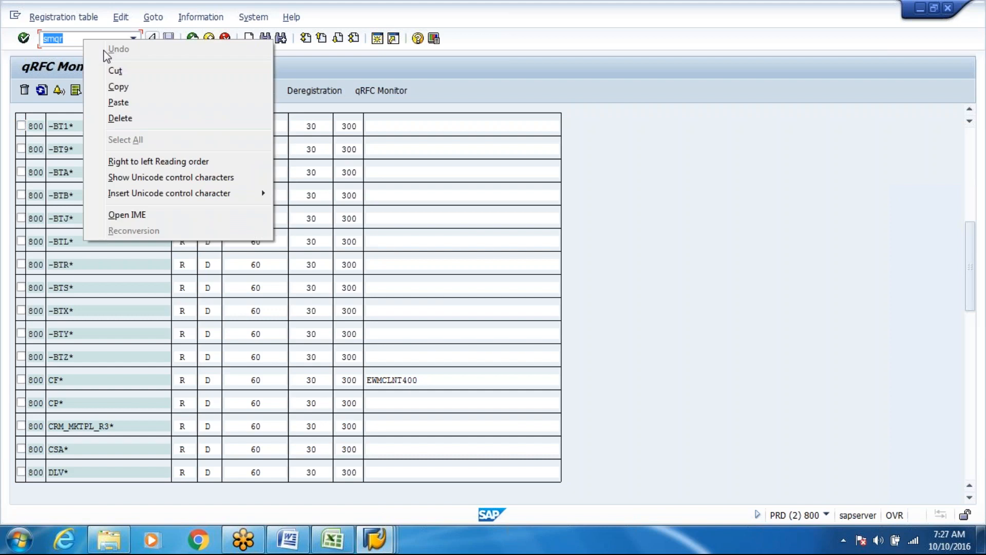
left_click(66, 37)
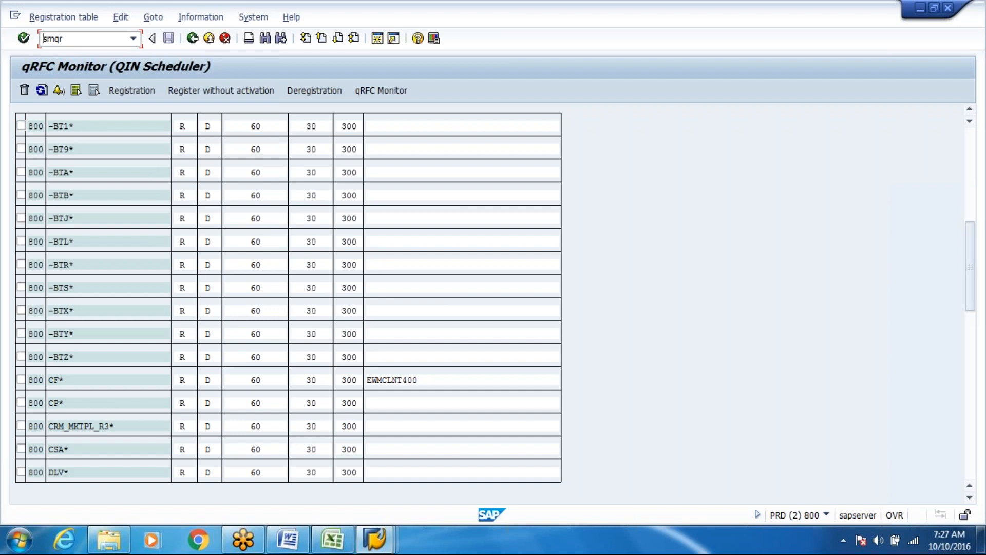
key("Home")
type("/ns")
key("Return")
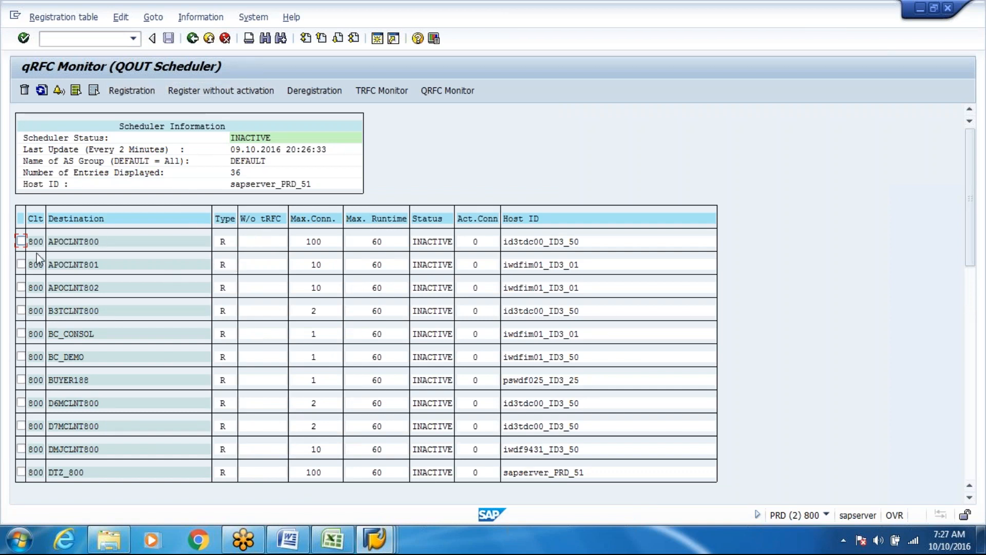
Step: Select destination APOCLNT800 in the QOUT Scheduler, try to open its registration for changing, and return to SAP Easy Access
left_click(22, 241)
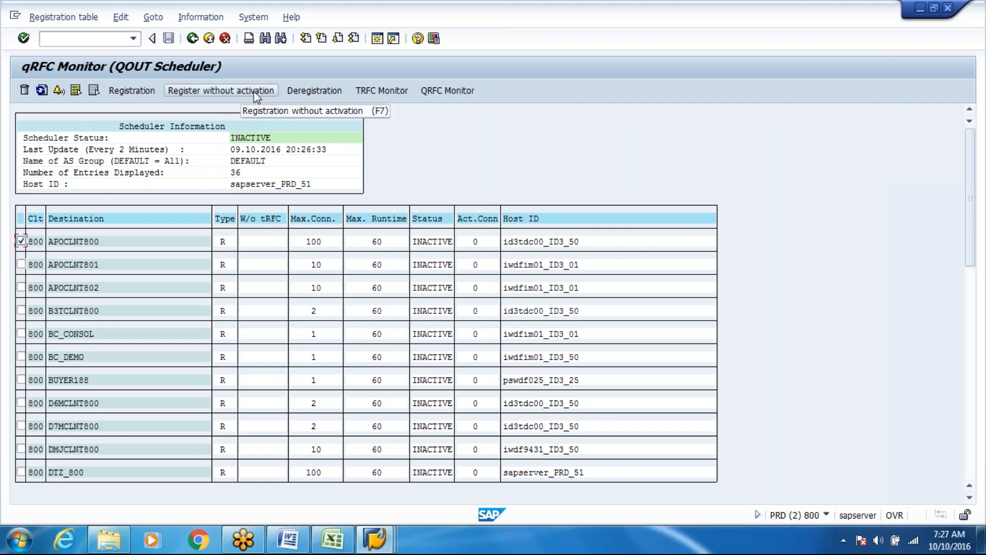
left_click(69, 22)
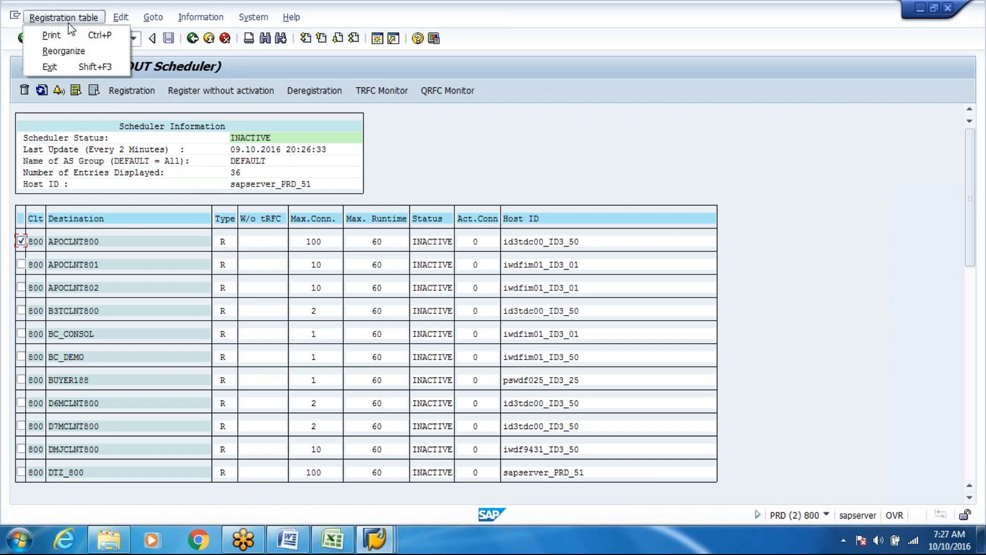
left_click(153, 21)
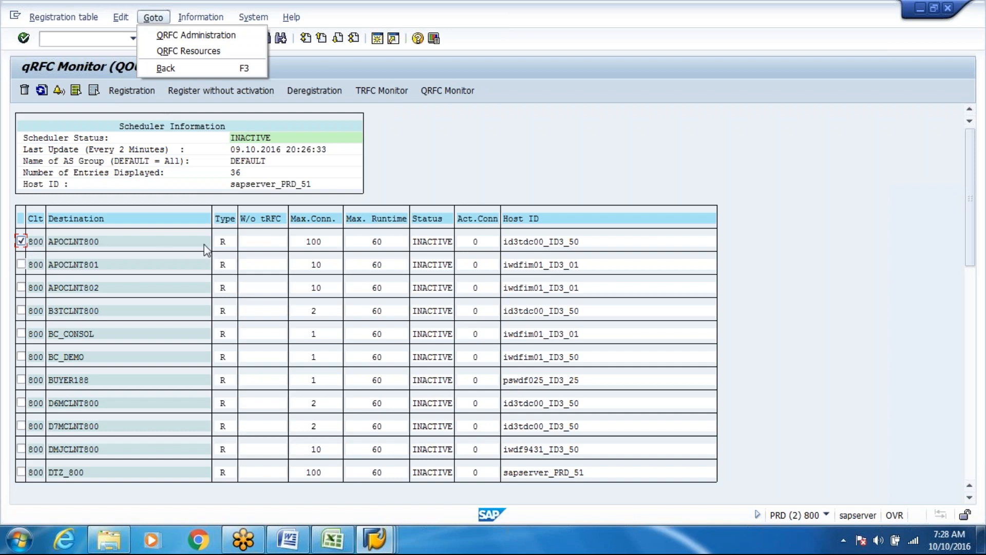
left_click(515, 158)
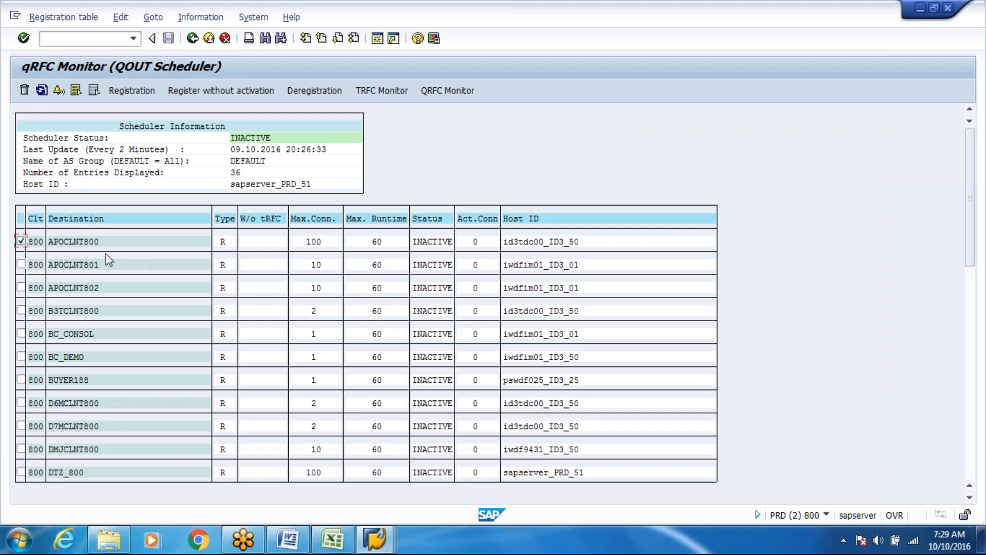
left_click(84, 243)
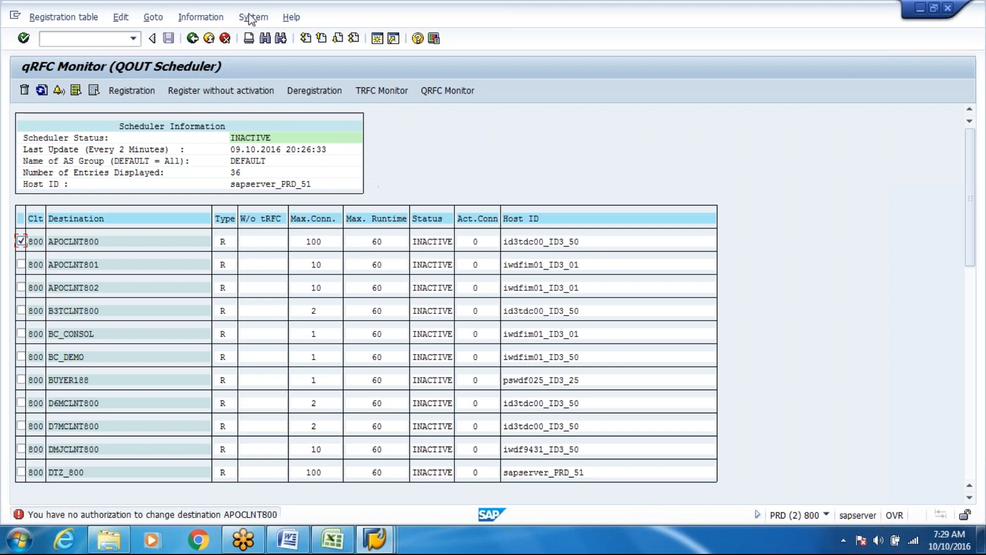
left_click(200, 41)
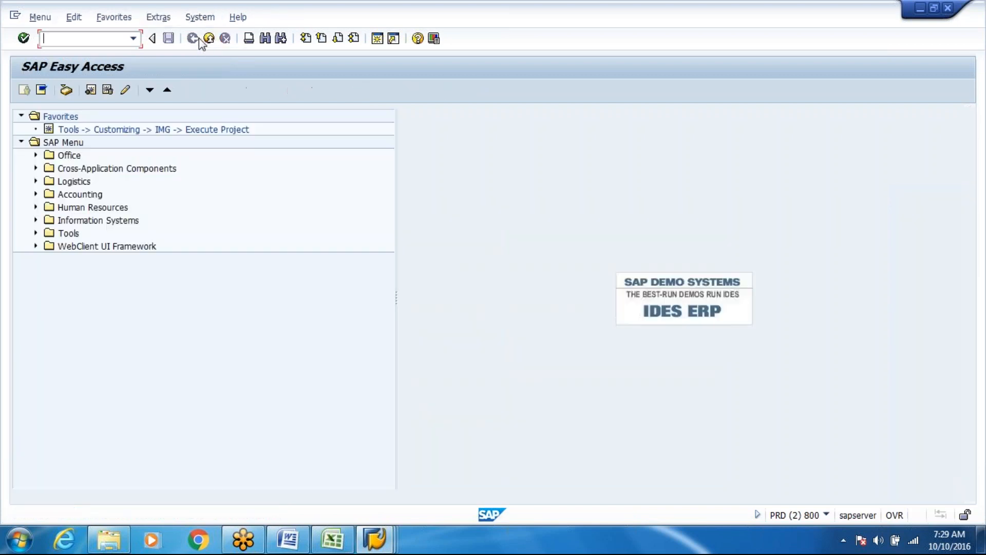
Step: Look up the display program registration procedure in the Word guide, open transaction SMQE in SAP, and return to the guide to compare
left_click(289, 549)
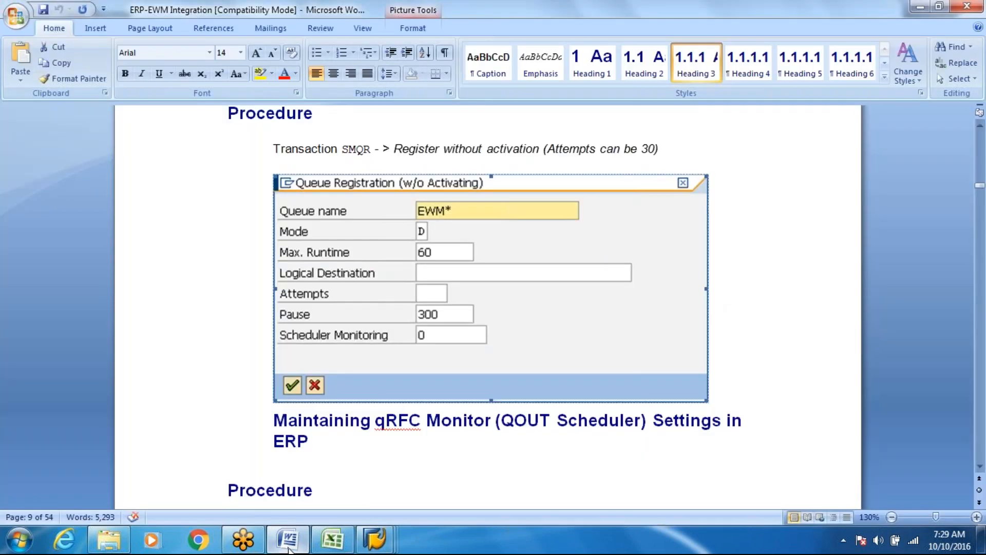
key("Page_Down")
key("Page_Down")
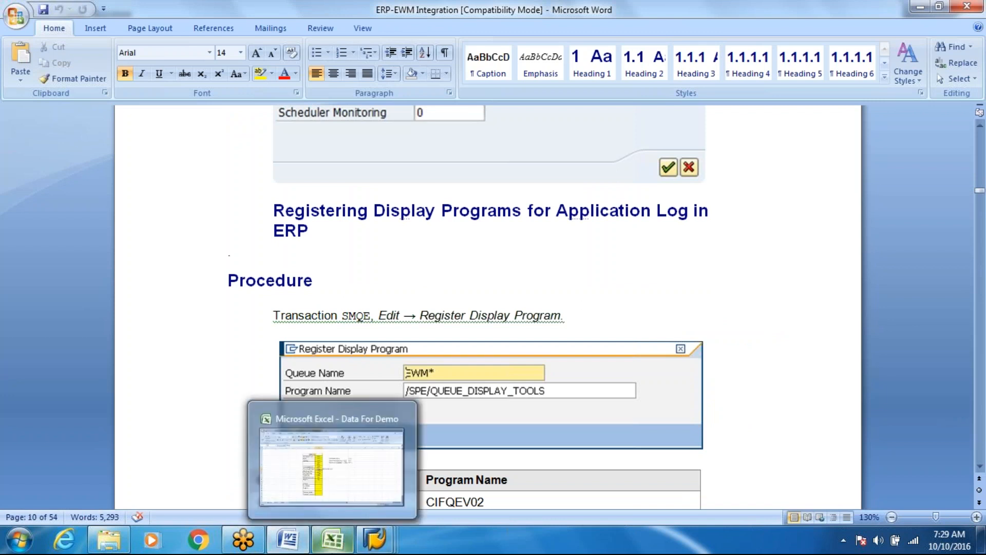
left_click(375, 539)
type("s")
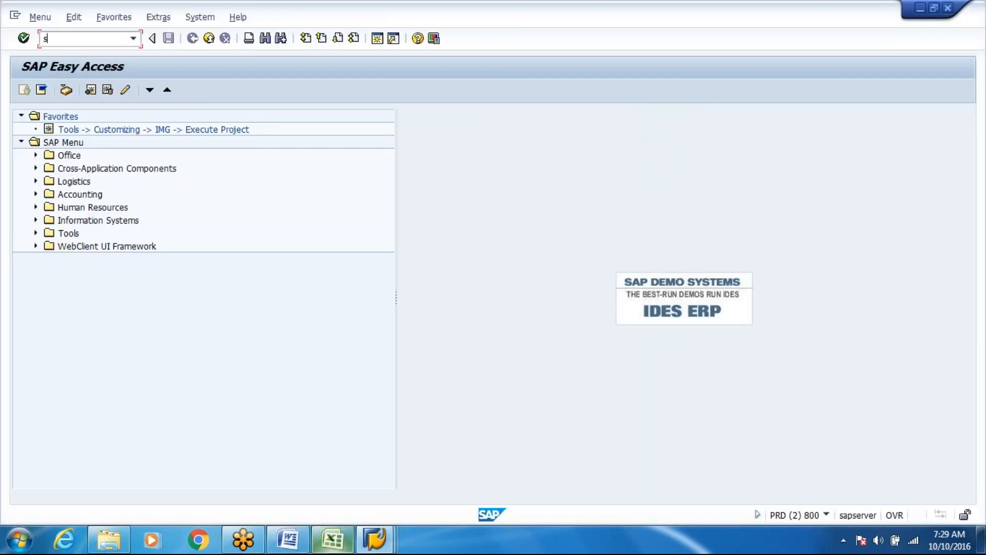
type("mqe")
key("Return")
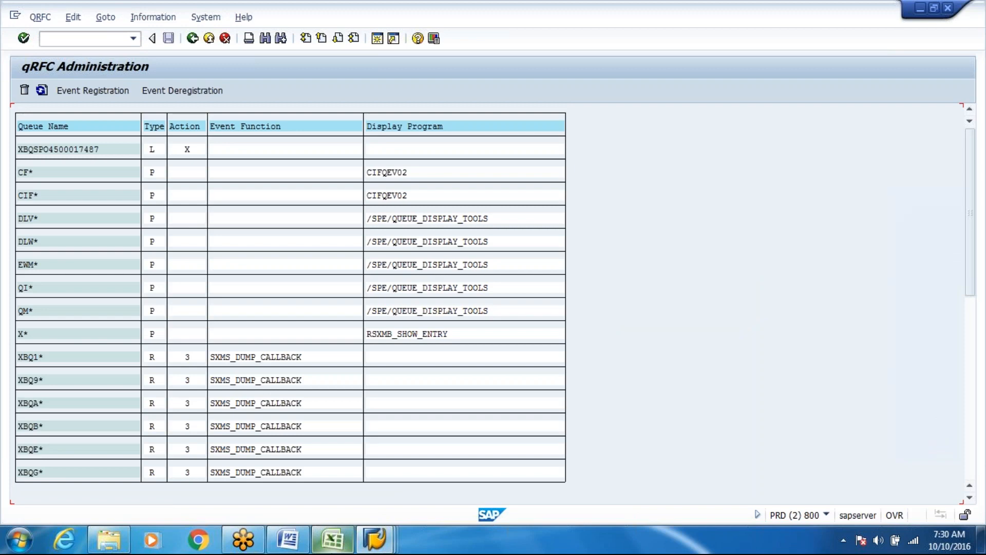
key("alt+Tab")
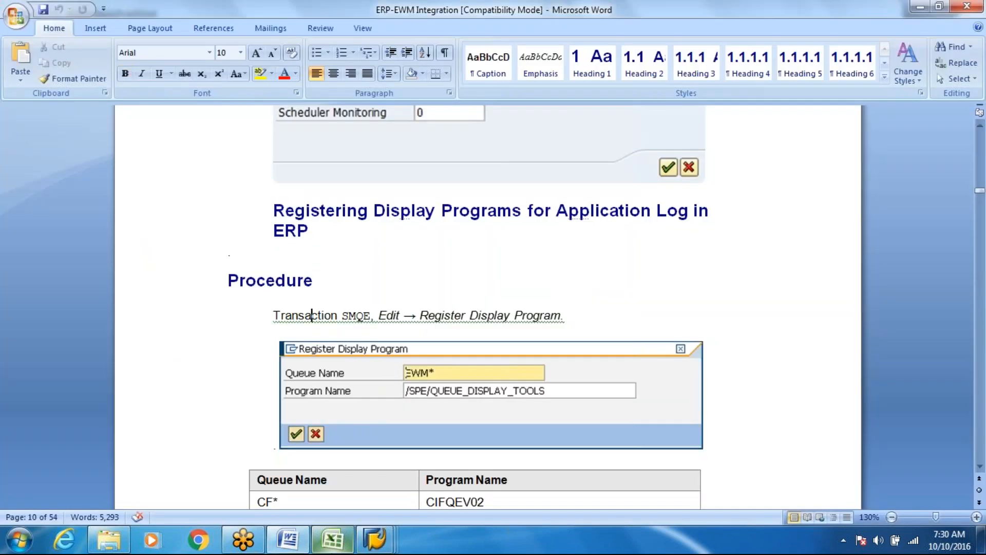
Step: Review the guide's table of queue names and display programs, and return to the qRFC Administration list in SAP for comparison
key("Page_Down")
mouse_move(332, 539)
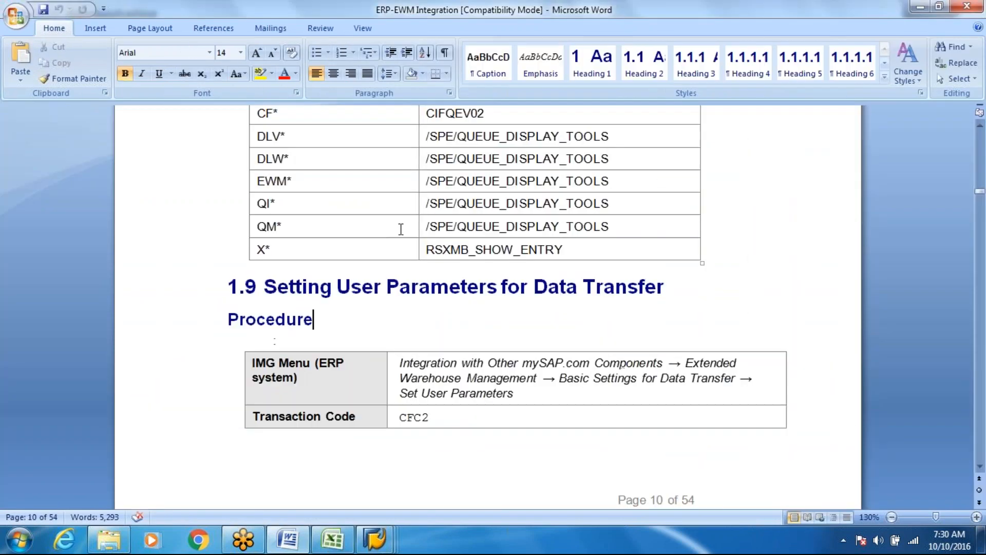
key("alt+Tab")
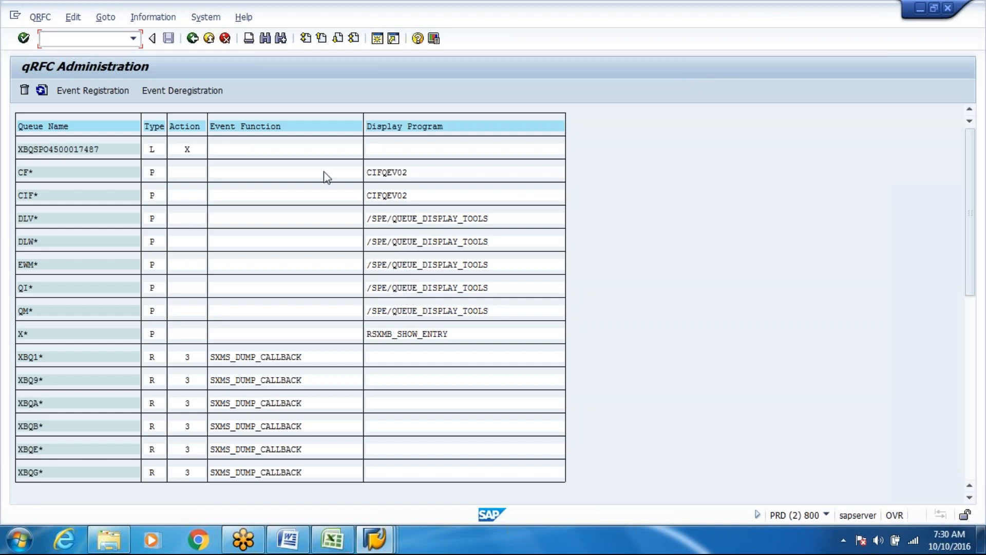
Step: Open the inbound qRFC monitor in a new session with transaction /osmq2 and list the queues for queue name *
left_click(85, 38)
type("/osmq2")
key("Return")
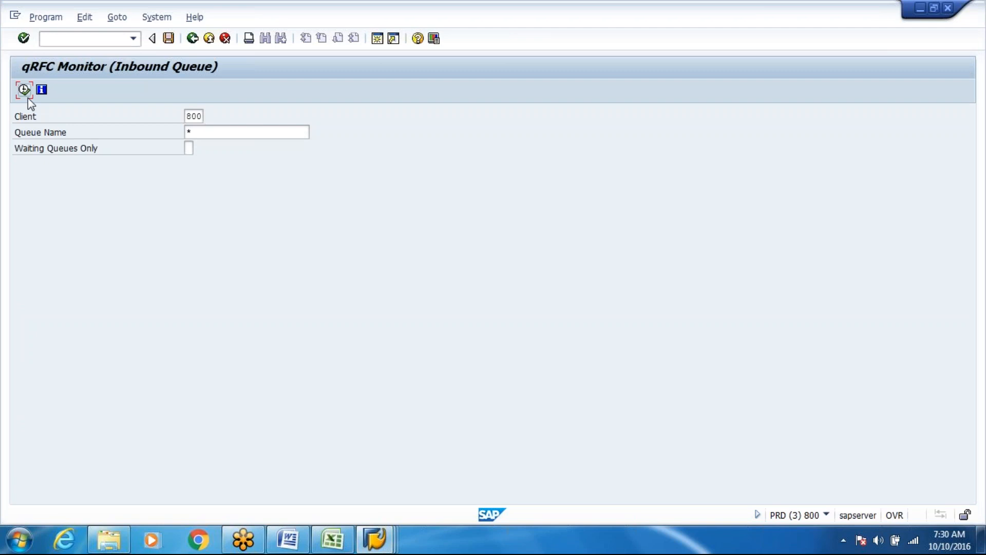
left_click(18, 87)
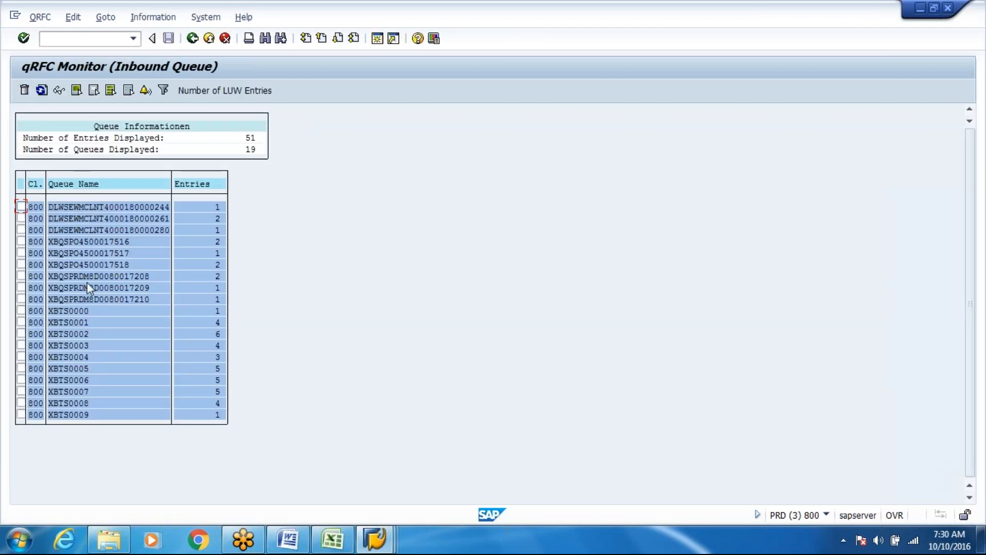
Step: Drill down from the second DLWSEWMCLNT queue to the error log of its first entry, and return to the queue's status line
left_click(104, 220)
double_click(104, 219)
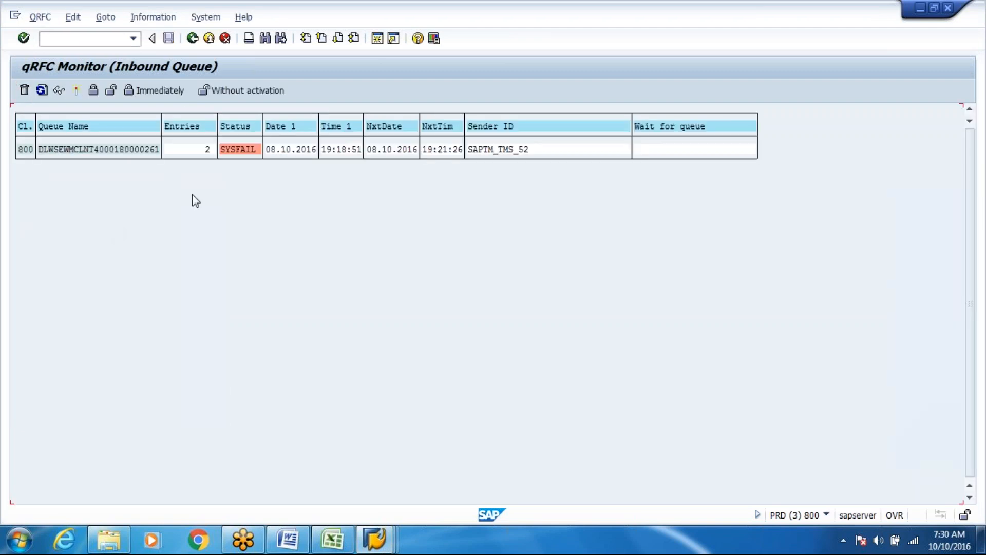
double_click(108, 150)
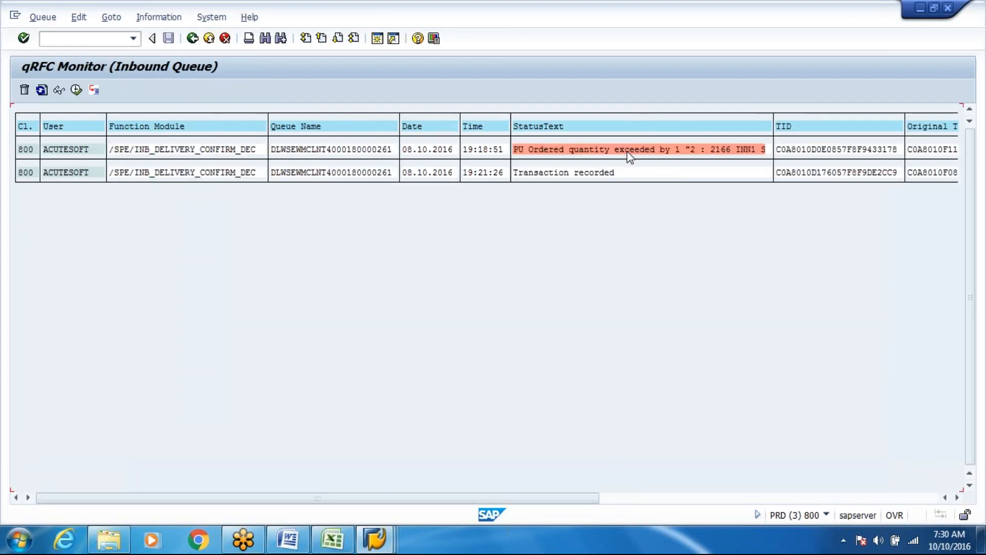
double_click(624, 153)
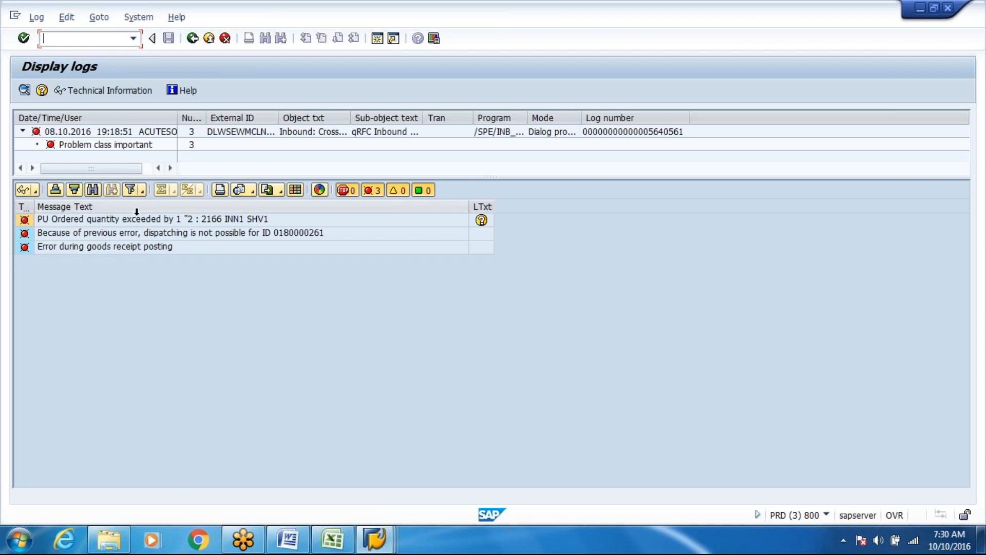
left_click(191, 40)
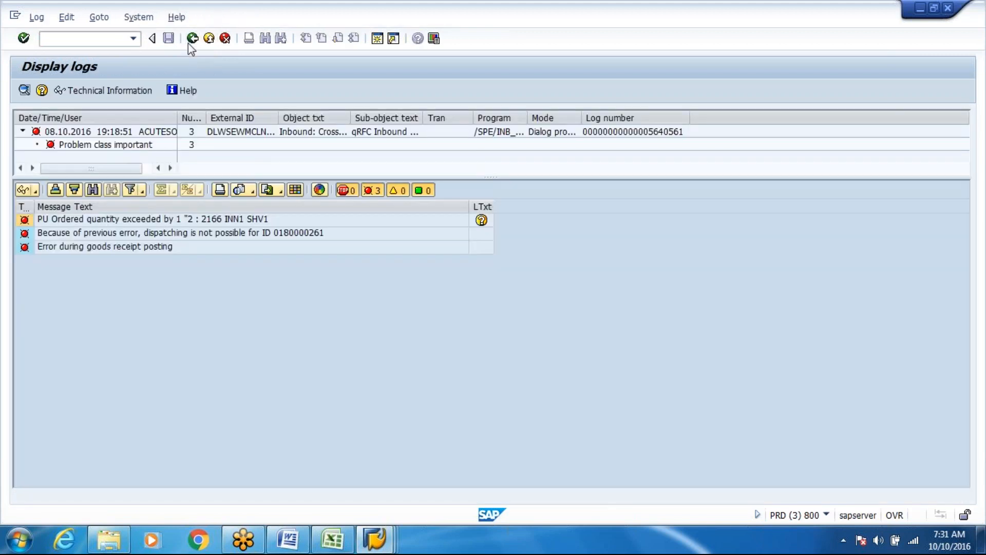
left_click(189, 43)
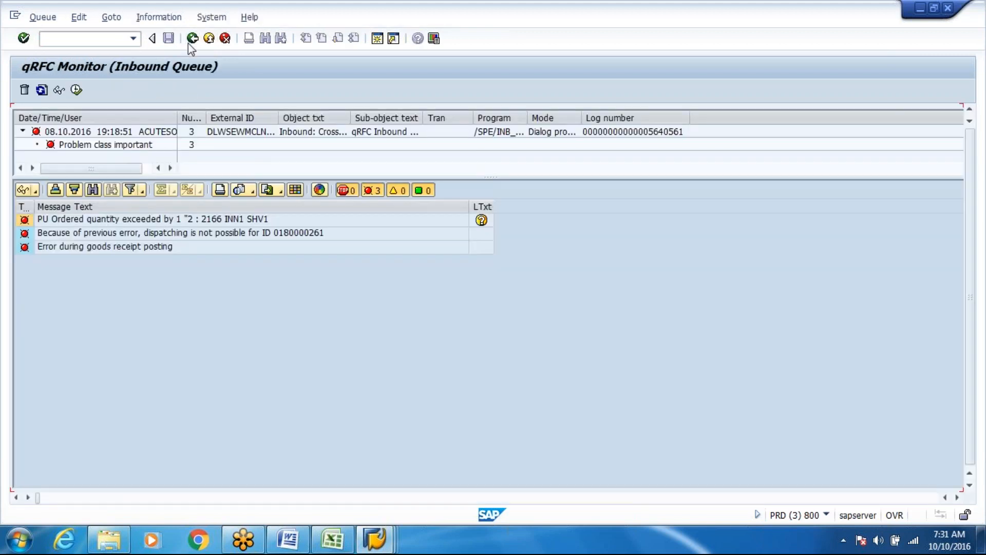
left_click(189, 43)
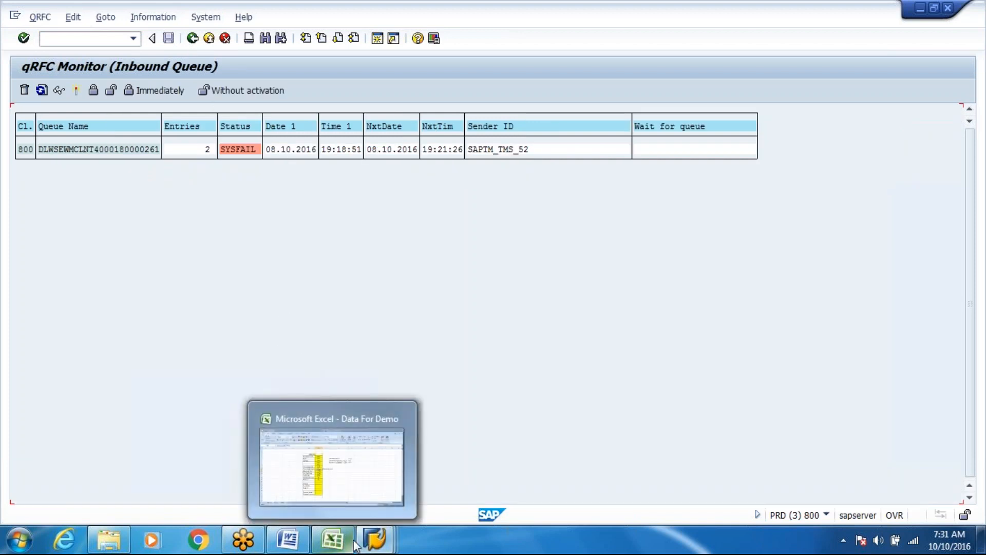
Step: Switch to the Word guide and review section 1.9, Setting User Parameters for Data Transfer, including its IMG path and transaction code
mouse_move(374, 540)
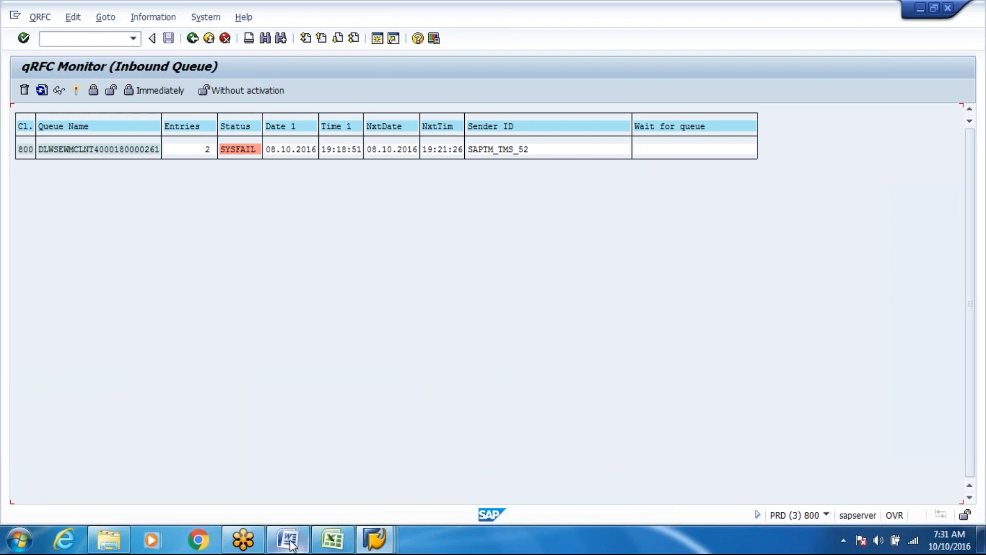
mouse_move(288, 539)
left_click(86, 150)
left_click(295, 546)
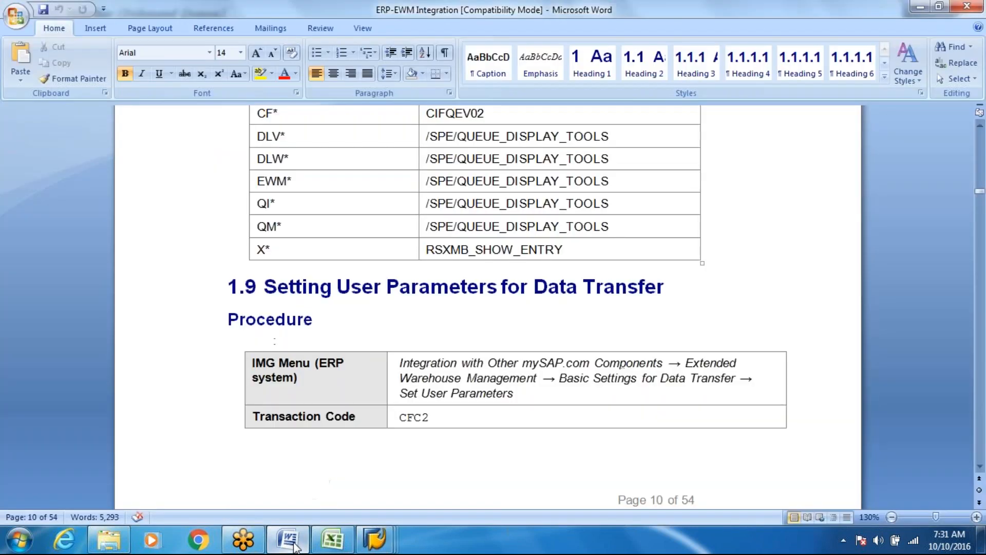
key("Down")
key("Down")
key("Down")
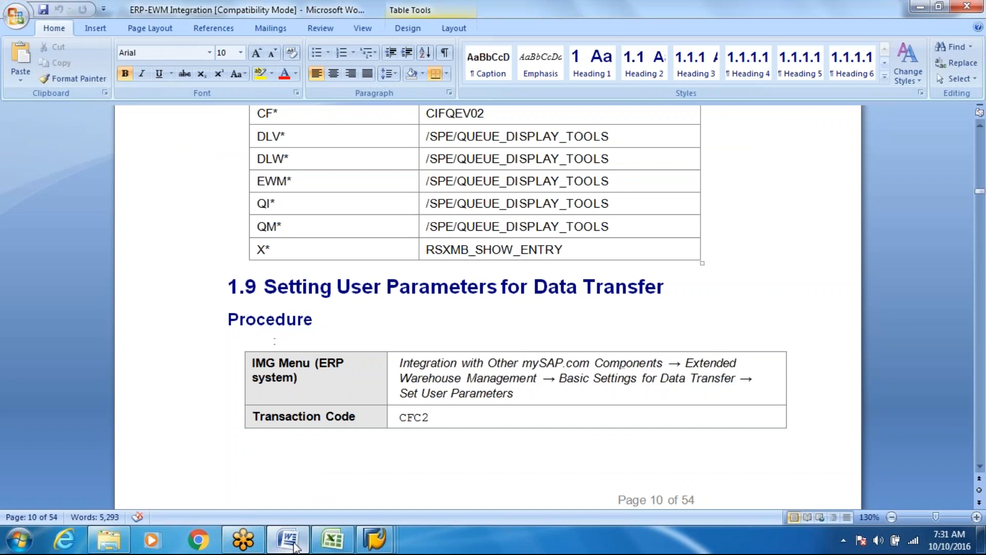
key("Down")
key("Down")
key("Down")
key("Up")
key("Up")
key("Up")
key("Up")
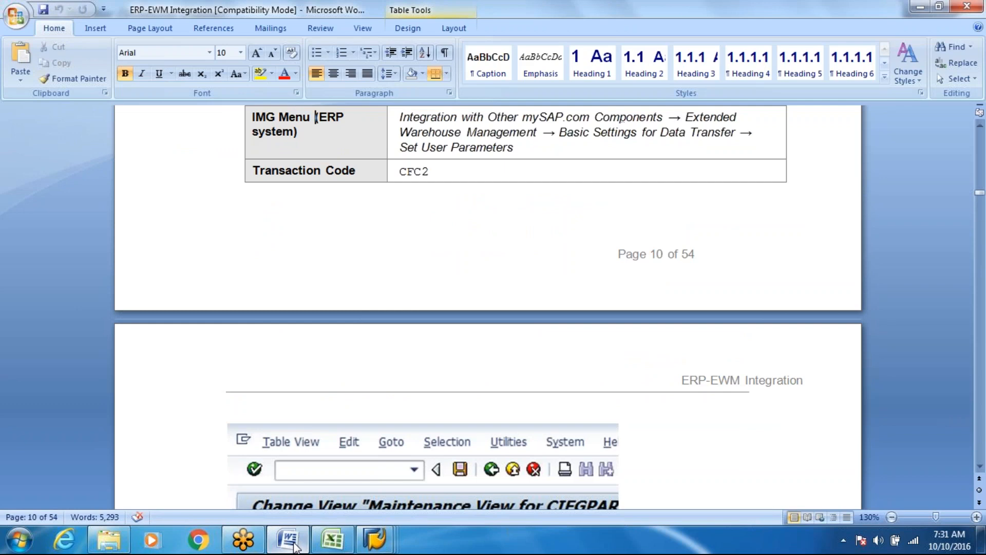
Step: Switch to the SAP Display IMG session and open Set User Parameters under Extended Warehouse Management's Basic Settings for Data Transfer
left_click(295, 546)
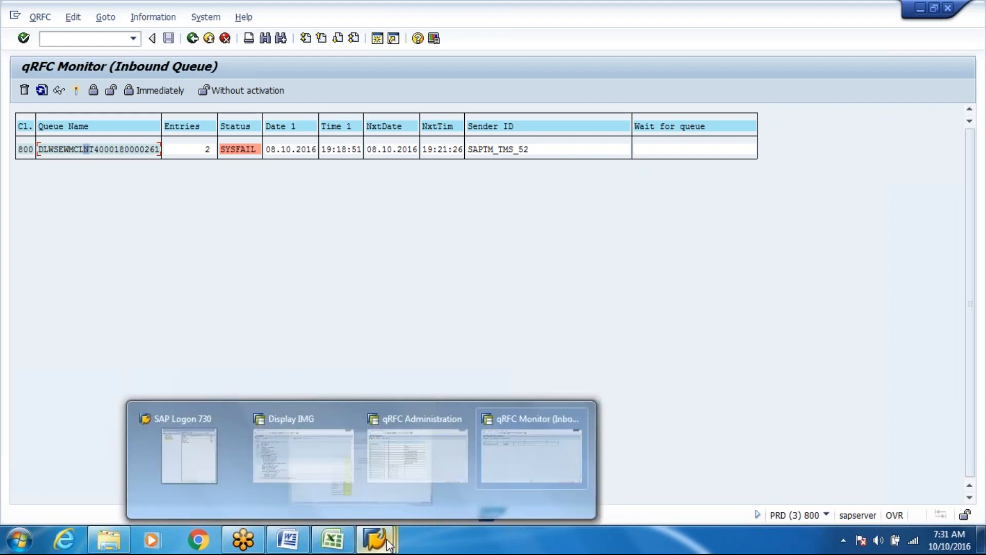
left_click(291, 467)
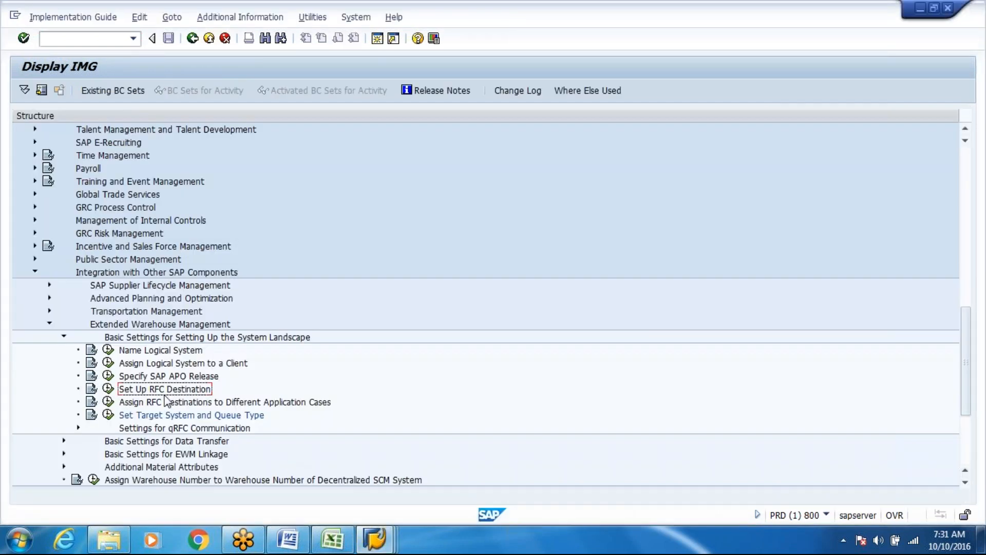
key("Down")
key("Down")
key("Down")
key("Down")
key("Down")
key("Down")
key("Down")
key("Down")
key("Down")
key("Down")
key("Down")
key("Down")
key("Down")
key("Down")
key("Down")
key("Down")
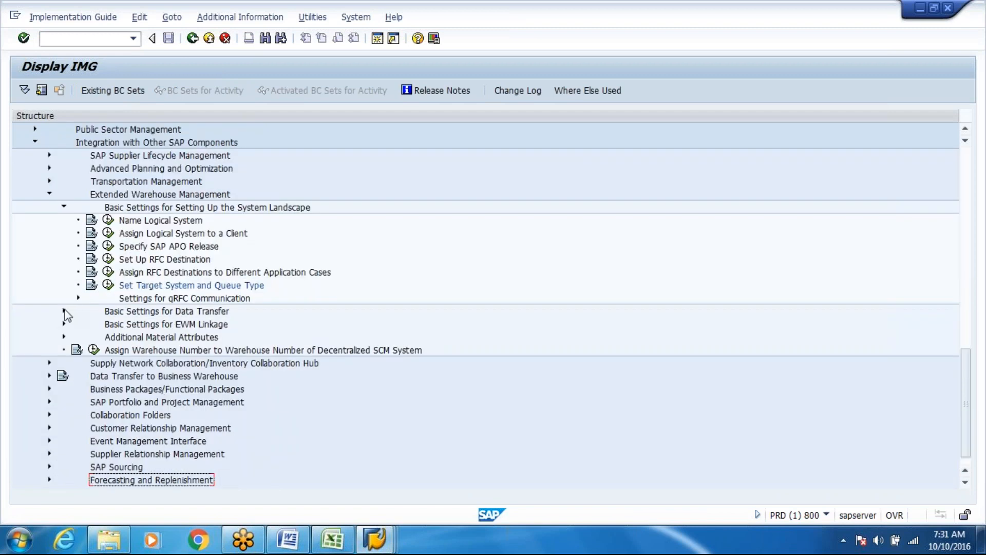
left_click(64, 311)
left_click(120, 338)
left_click(108, 324)
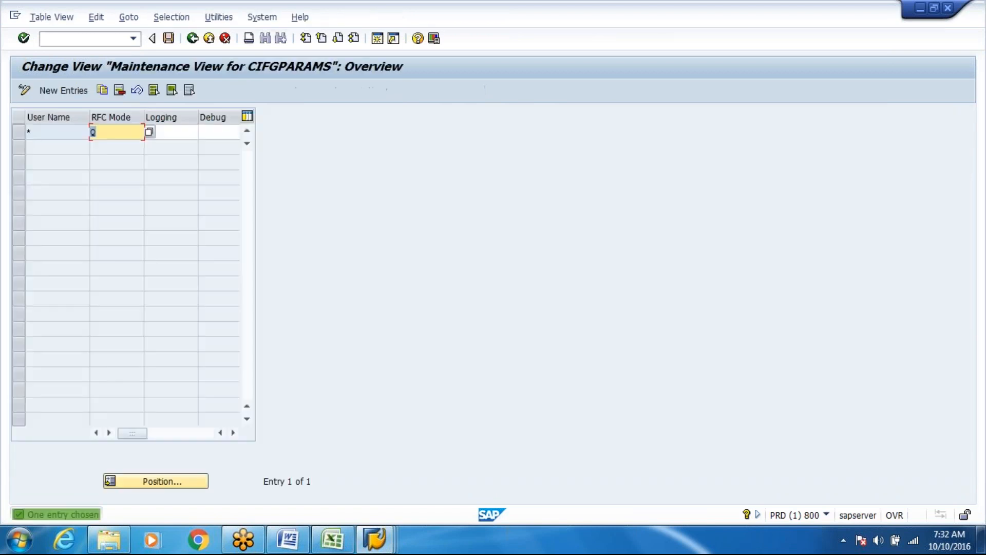
Step: Choose Queued RFC (Q) as the RFC mode for the * user entry and select its Logging field
left_click(69, 134)
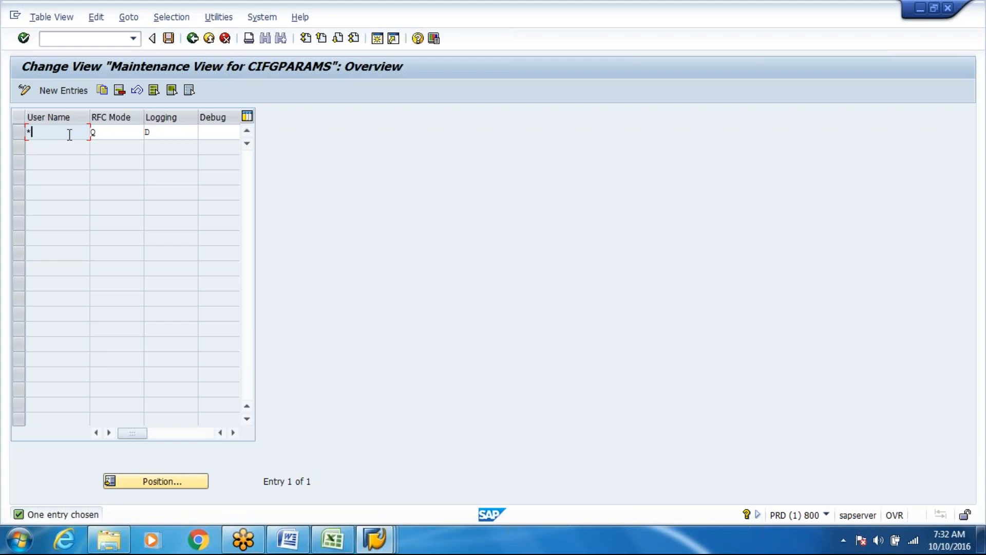
left_click(128, 135)
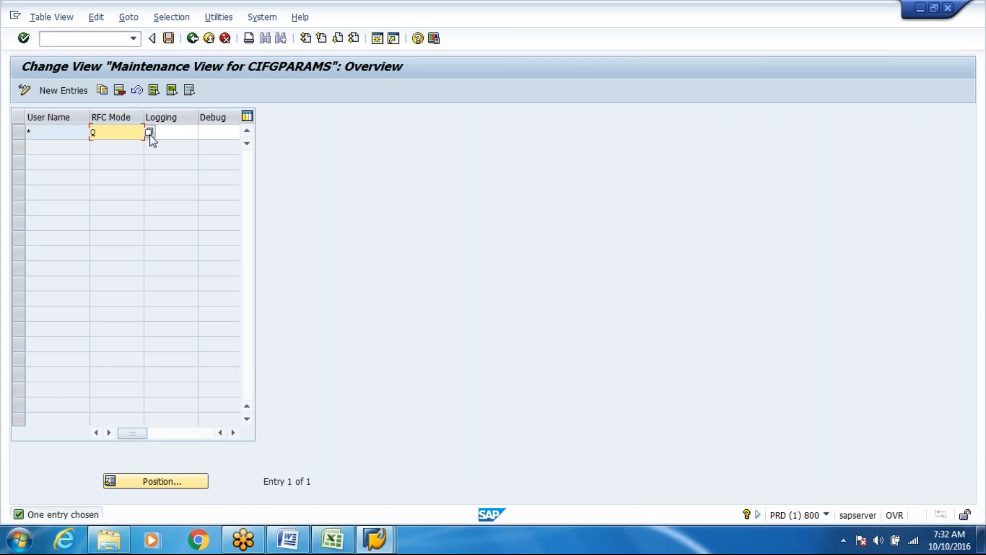
left_click(149, 133)
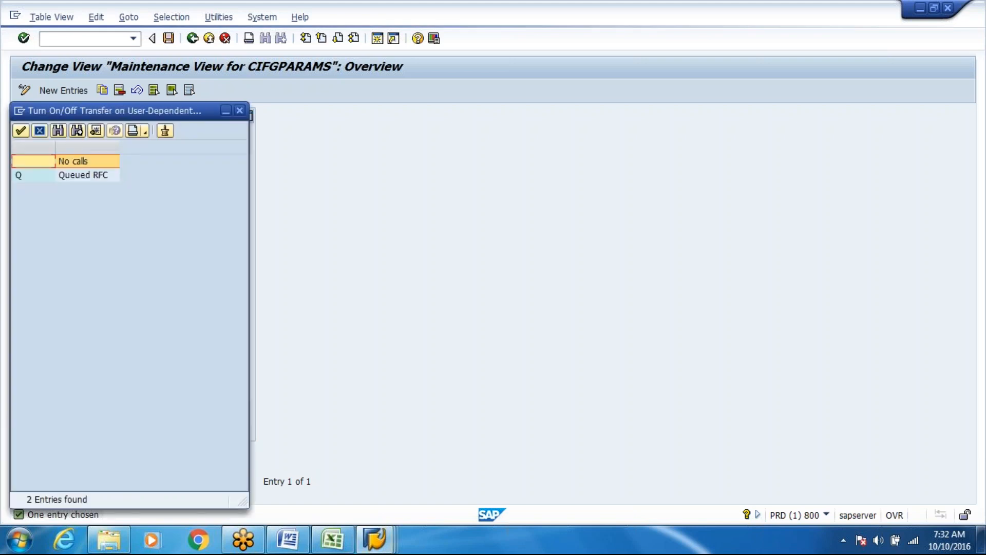
left_click(78, 174)
left_click(174, 132)
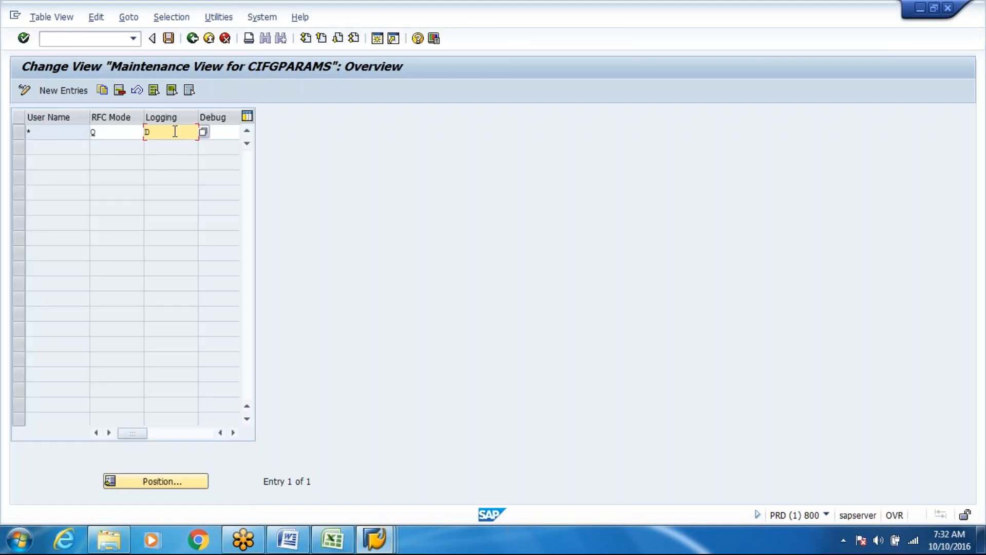
Step: Review the available Logging modes and the Debug field of the user parameters entry, and leave the view without saving changes
left_click(203, 136)
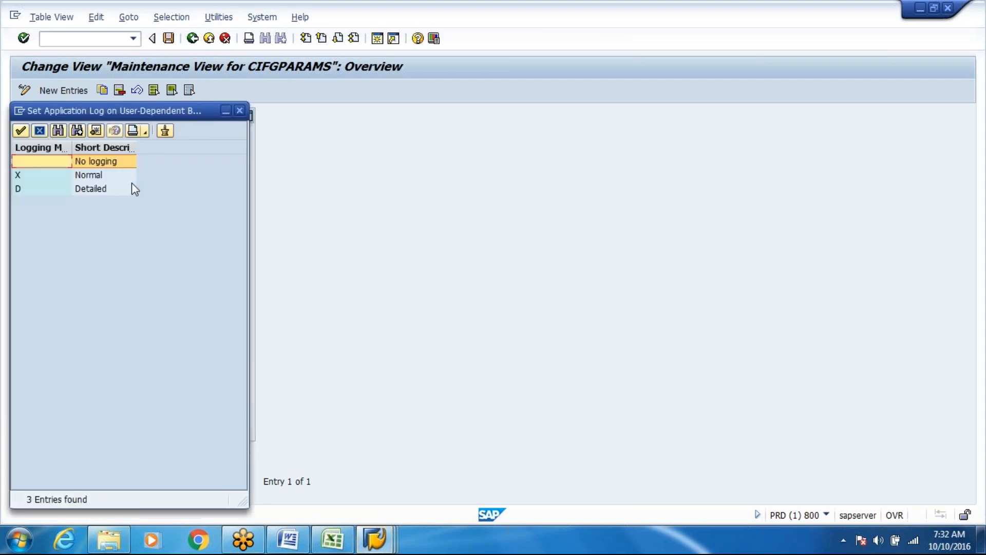
left_click(123, 188)
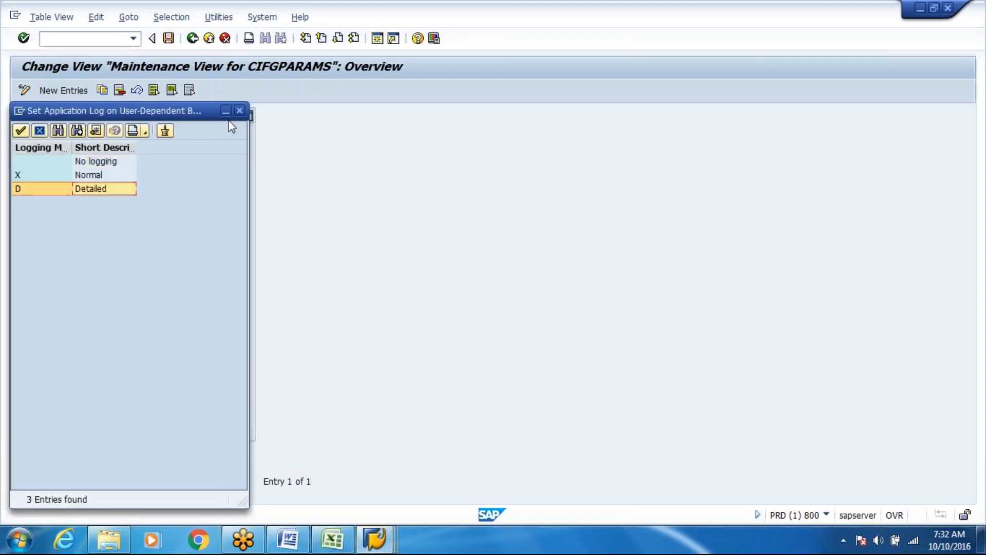
left_click(240, 111)
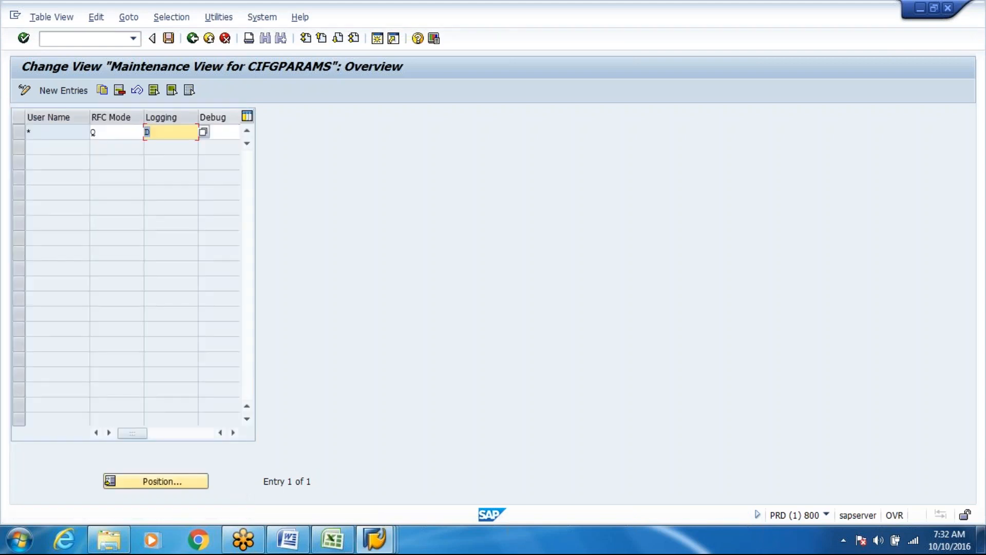
key("Tab")
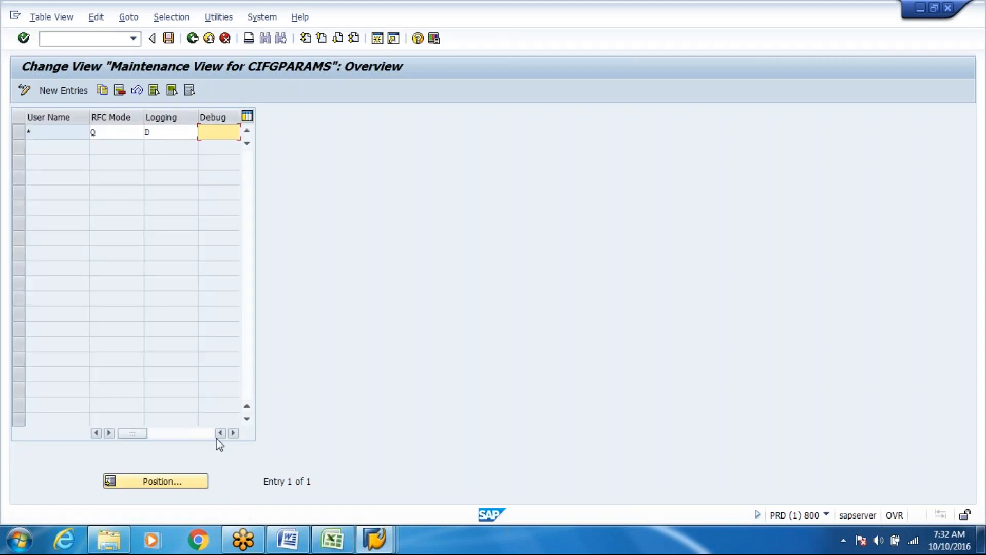
left_click(234, 433)
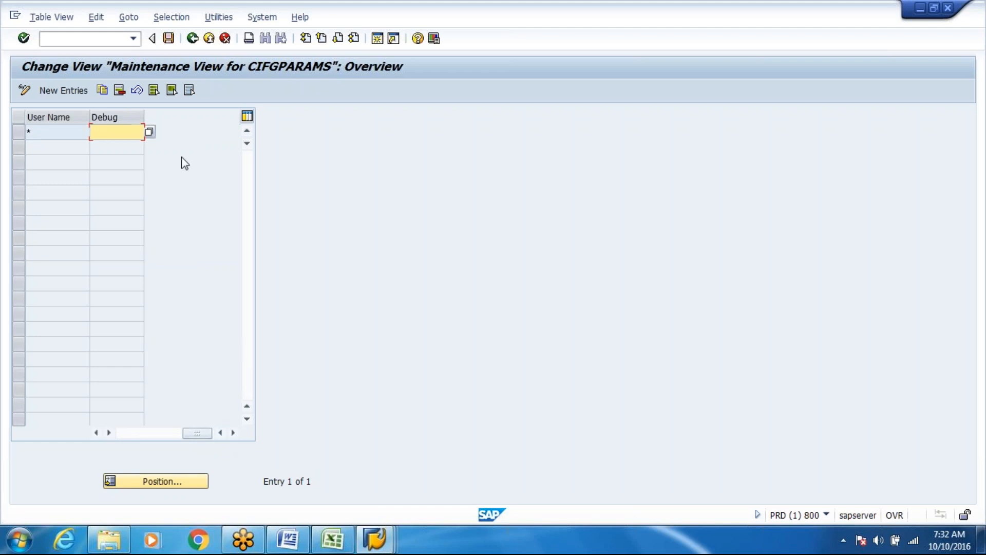
left_click(192, 39)
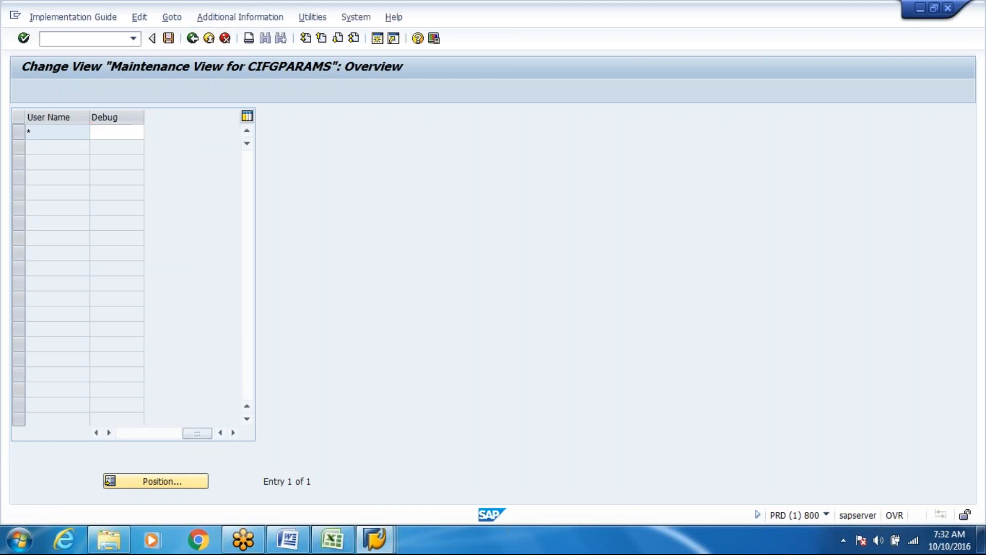
left_click(276, 266)
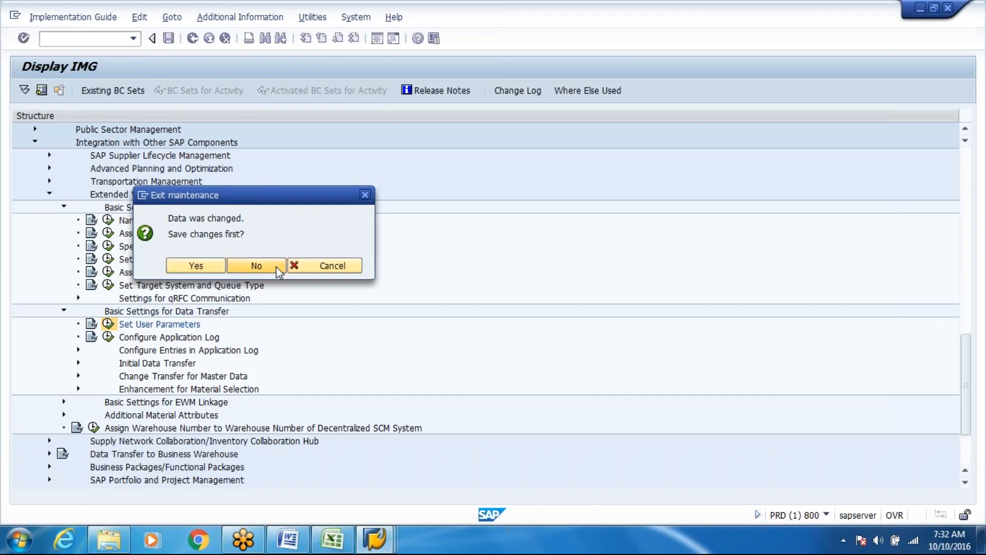
Step: Switch to the ERP-EWM Integration Word document and read section 1.10 Checking Basic Table Entries, including its procedure and table list
left_click(290, 539)
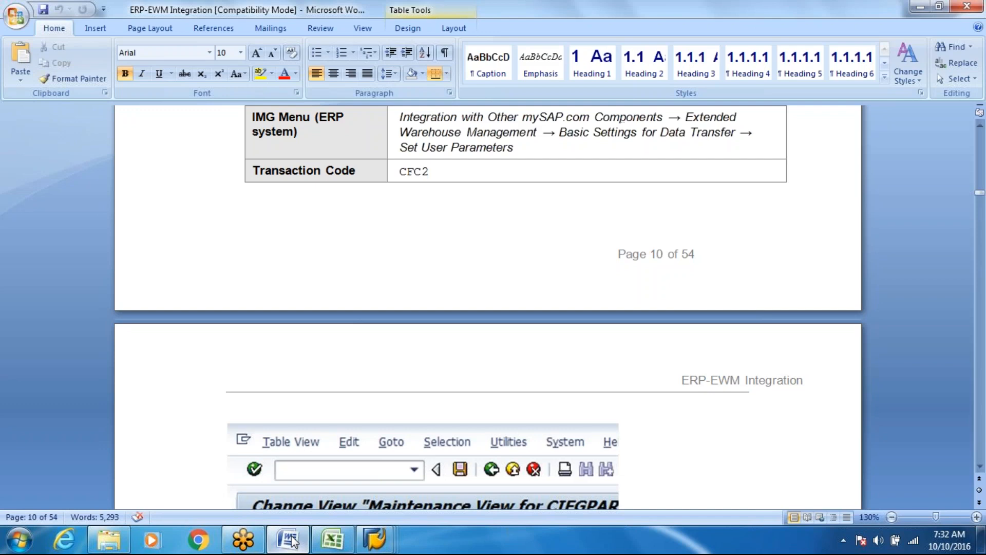
key("Page_Down")
key("Page_Down")
key("Page_Down")
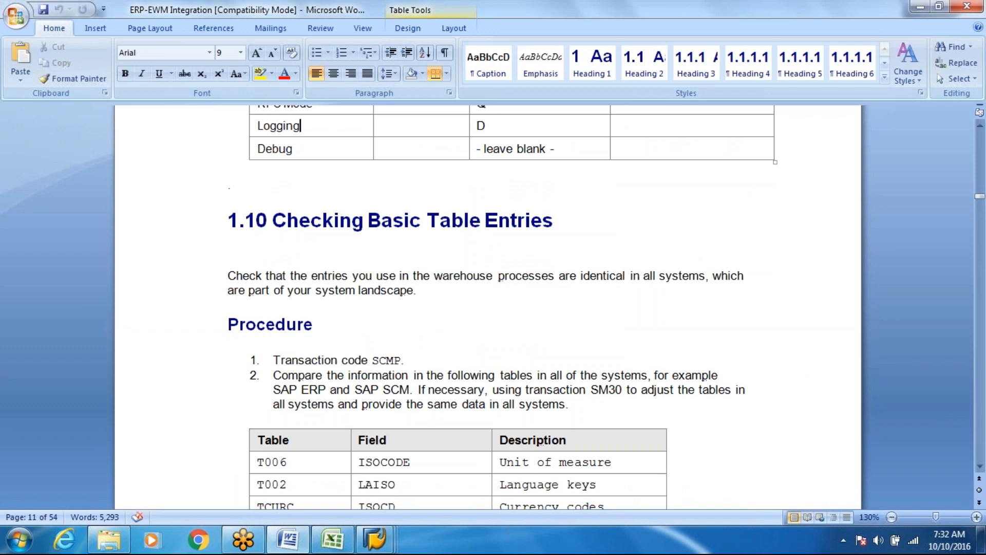
left_click(359, 212)
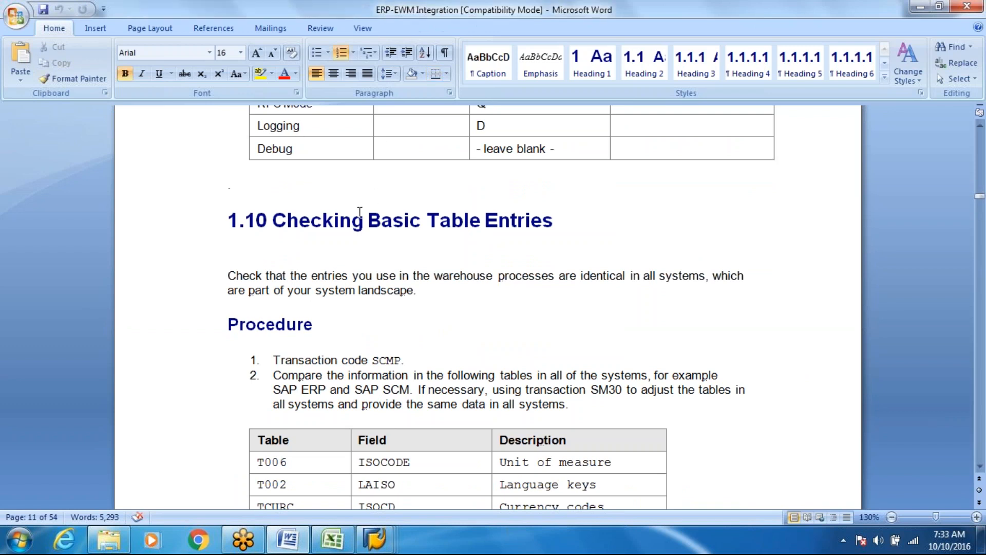
key("Down")
key("Down")
key("Down")
key("Down")
key("Down")
key("Down")
key("Down")
key("Down")
key("Down")
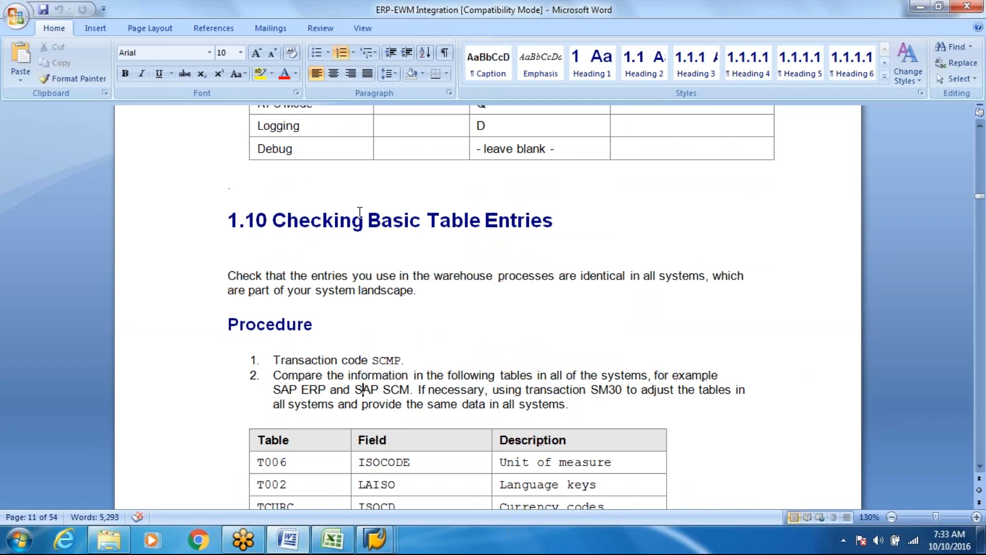
key("Down")
key("Down")
key("Down")
key("Down")
key("Down")
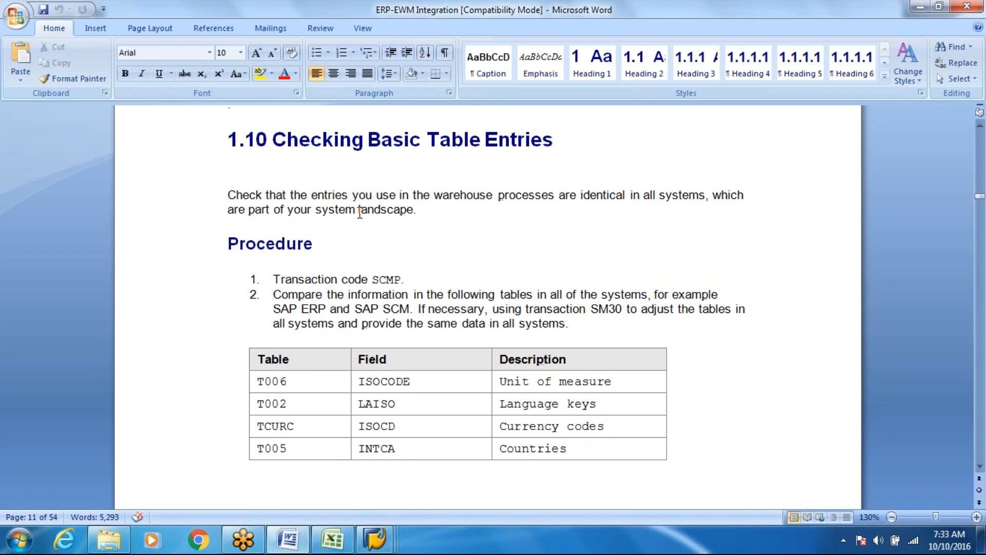
Step: Copy transaction code SCMP from the procedure, switch to SAP and run it in a new session
double_click(386, 279)
key("ctrl+c")
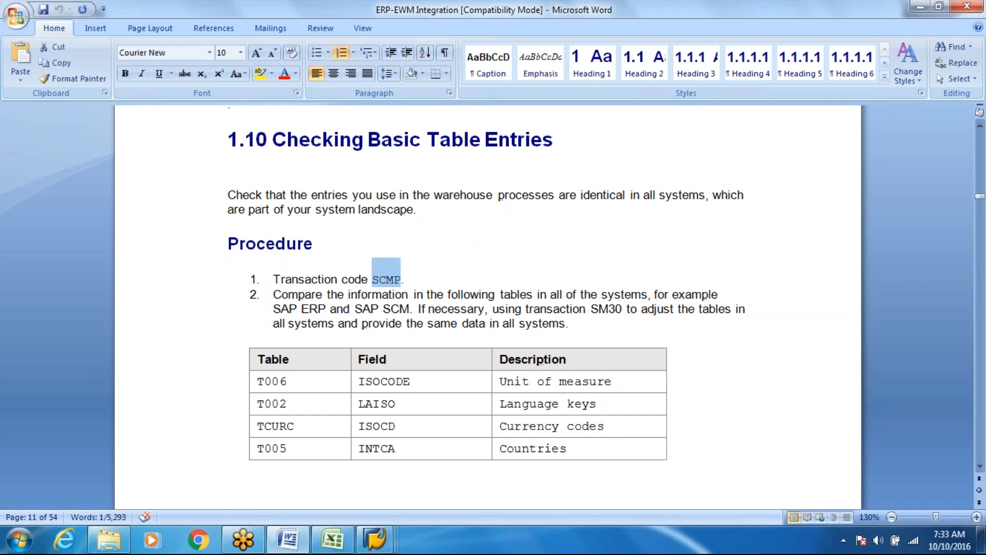
key("alt+Tab")
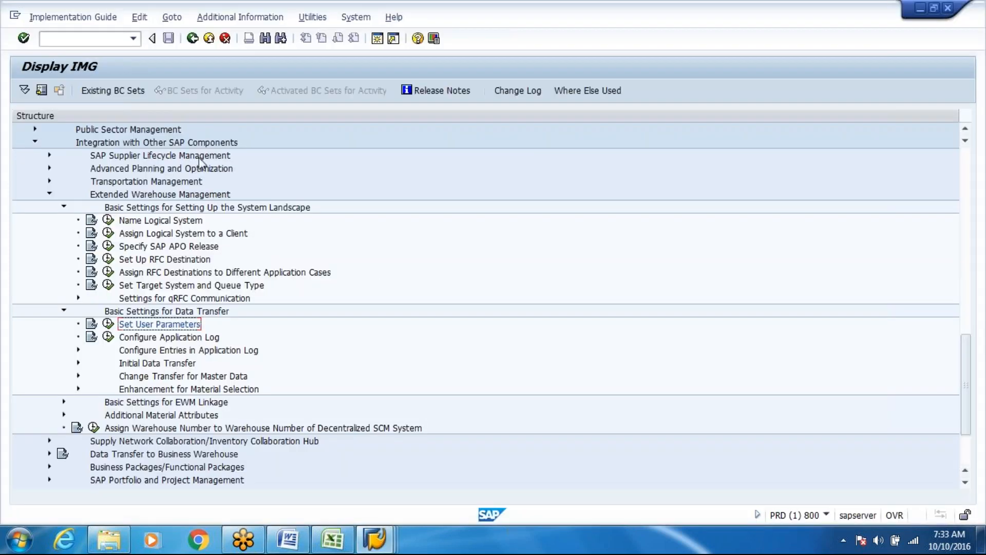
left_click(374, 43)
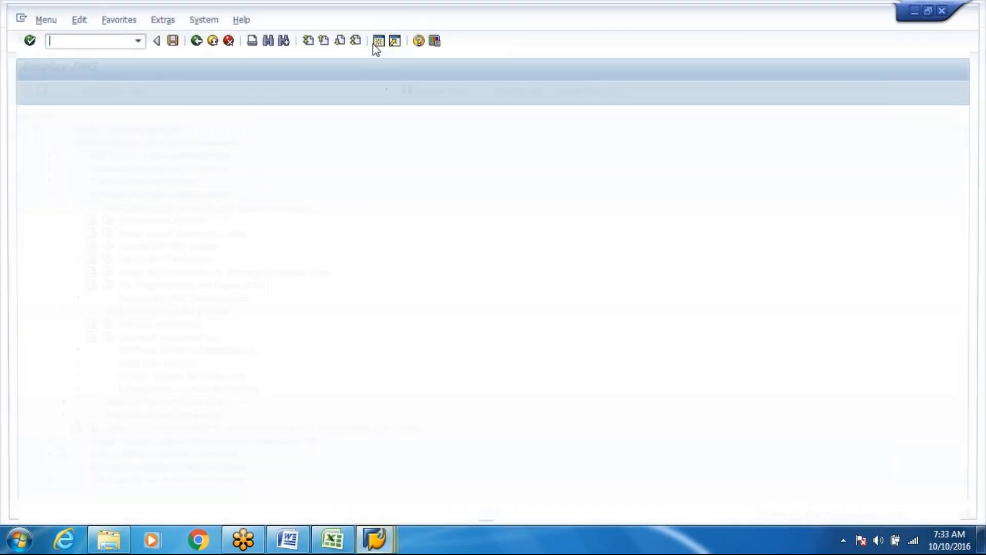
key("ctrl+v")
key("Return")
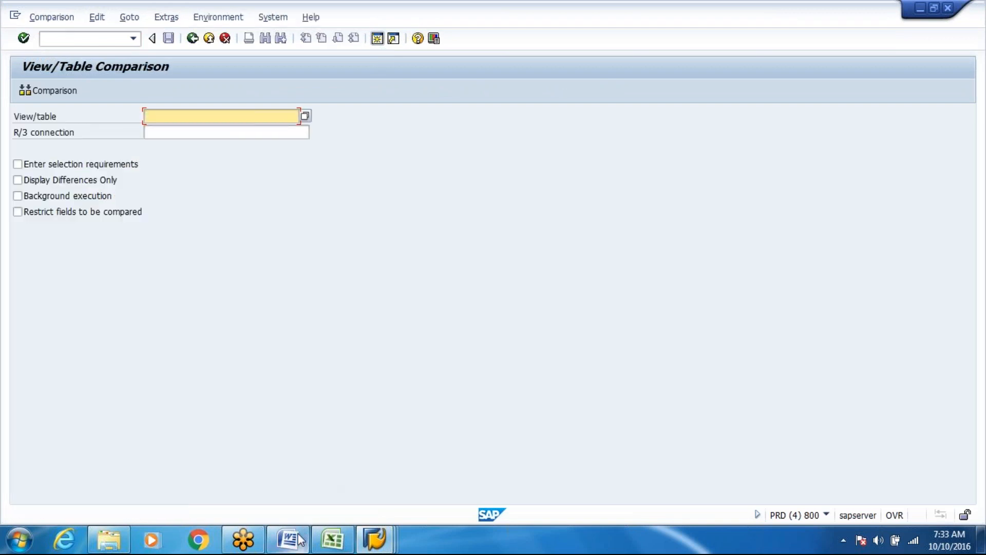
Step: Switch back to the Word document and review the tables and fields that have to be compared between the systems
left_click(299, 539)
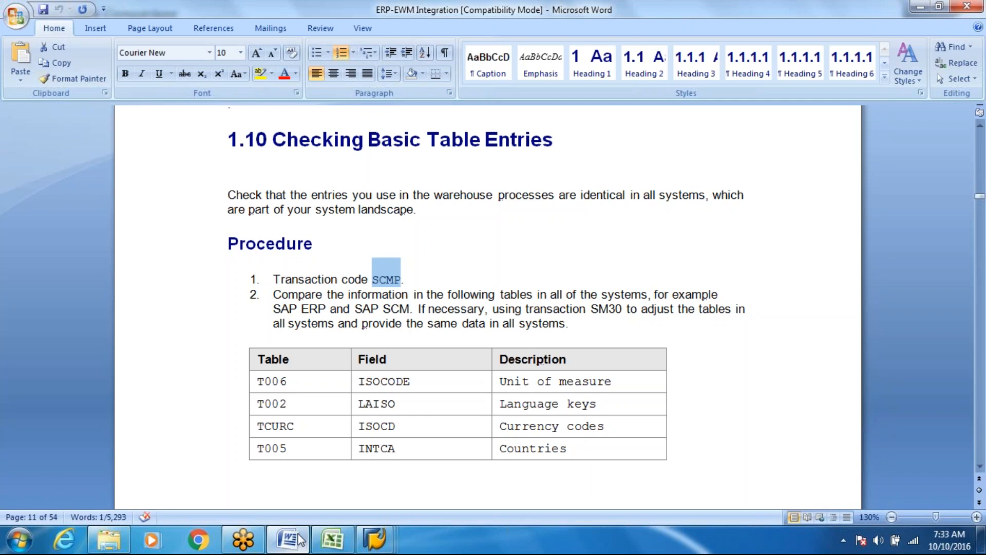
key("Down")
key("Down")
key("Down")
key("Down")
key("Down")
key("Down")
key("Down")
key("Down")
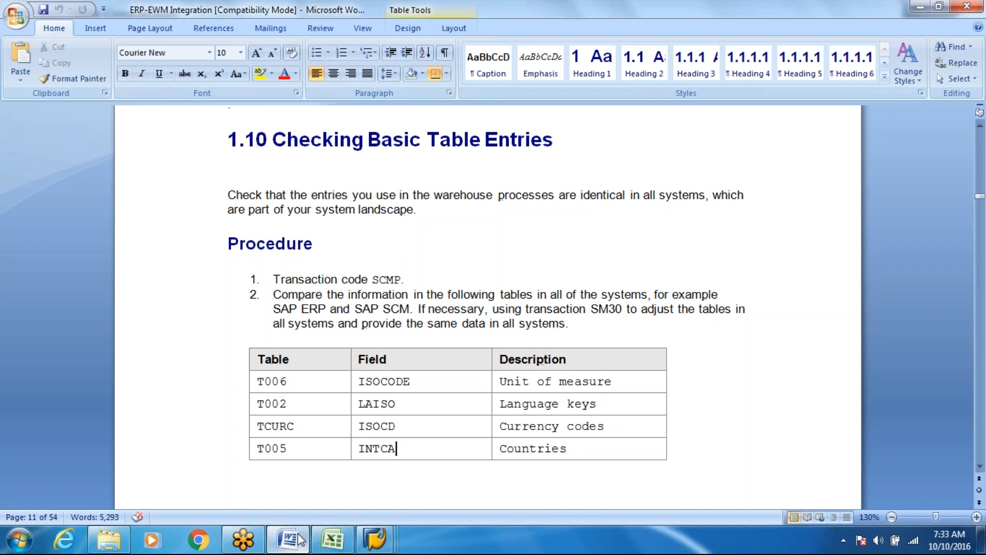
key("Down")
key("Down")
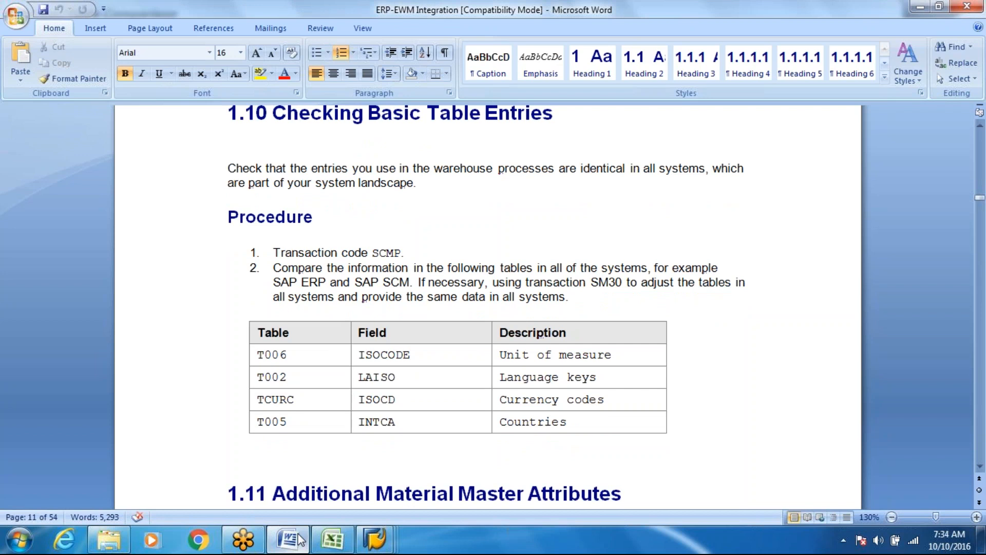
key("Up")
key("Up")
key("Up")
key("Up")
key("Up")
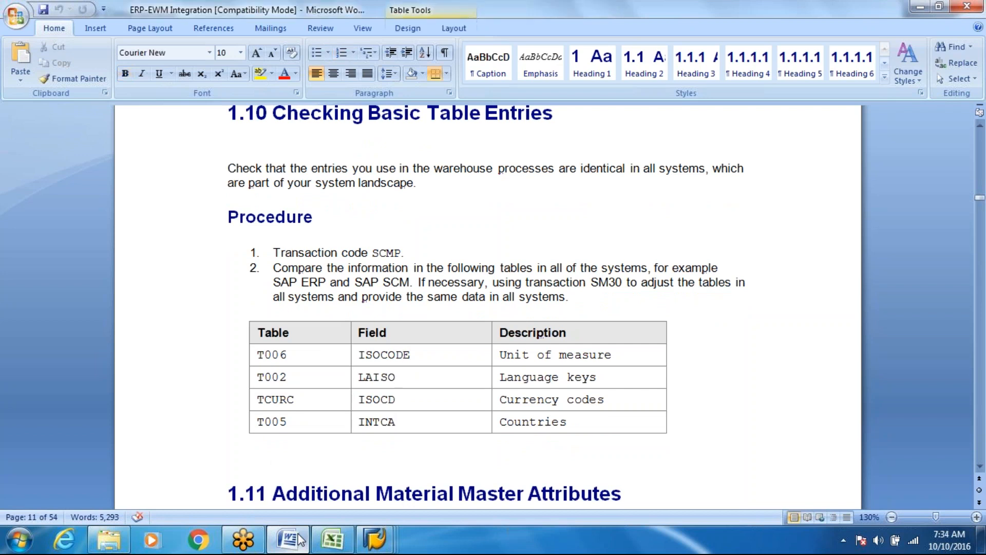
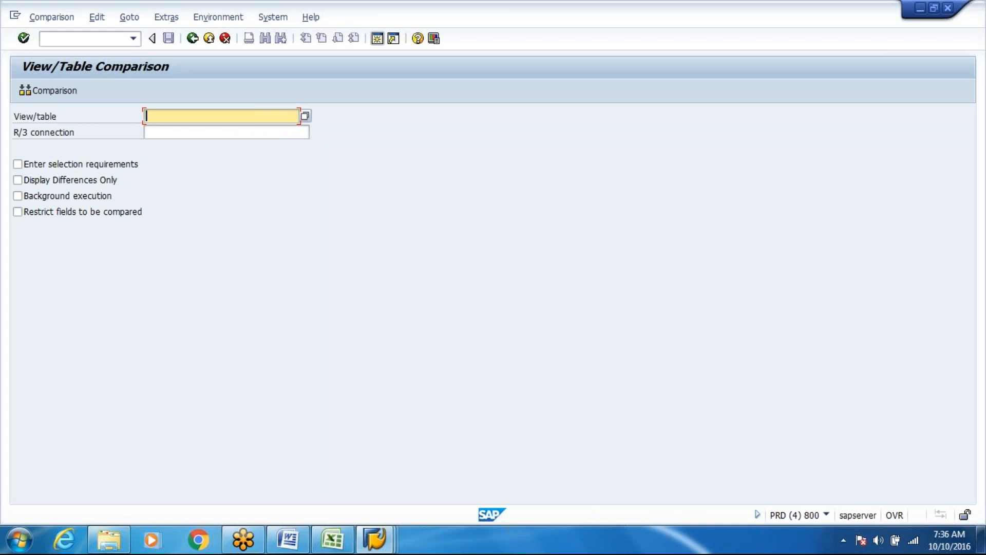
Step: In SAP's table comparison, enter T002 as the view/table and choose EWMCLNT400 as the R/3 connection
type("T002")
left_click(229, 132)
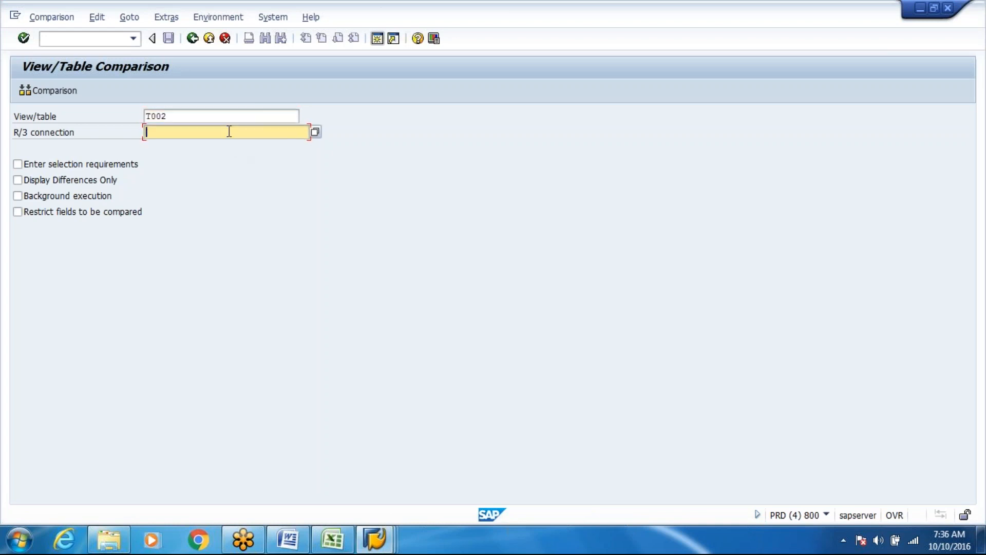
left_click(315, 133)
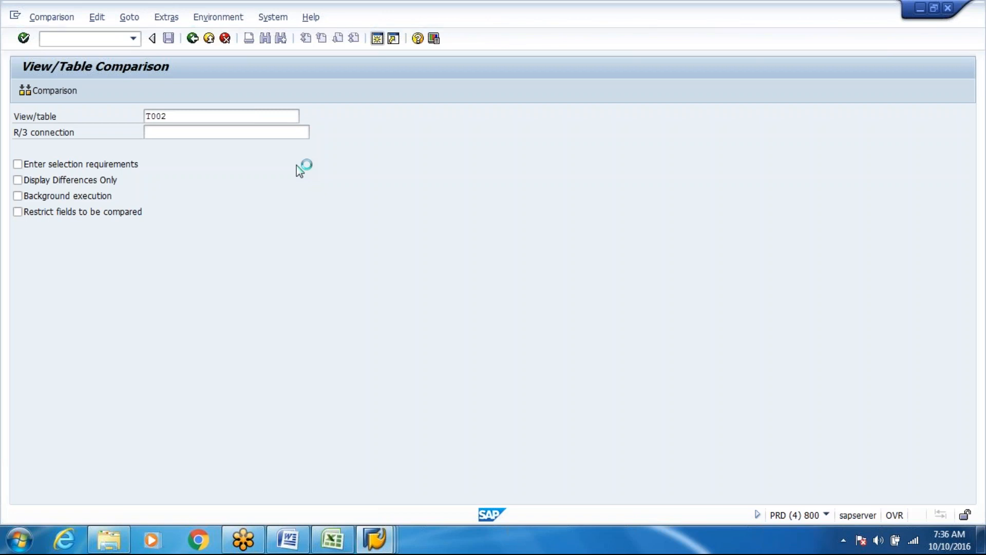
key("alt+Tab")
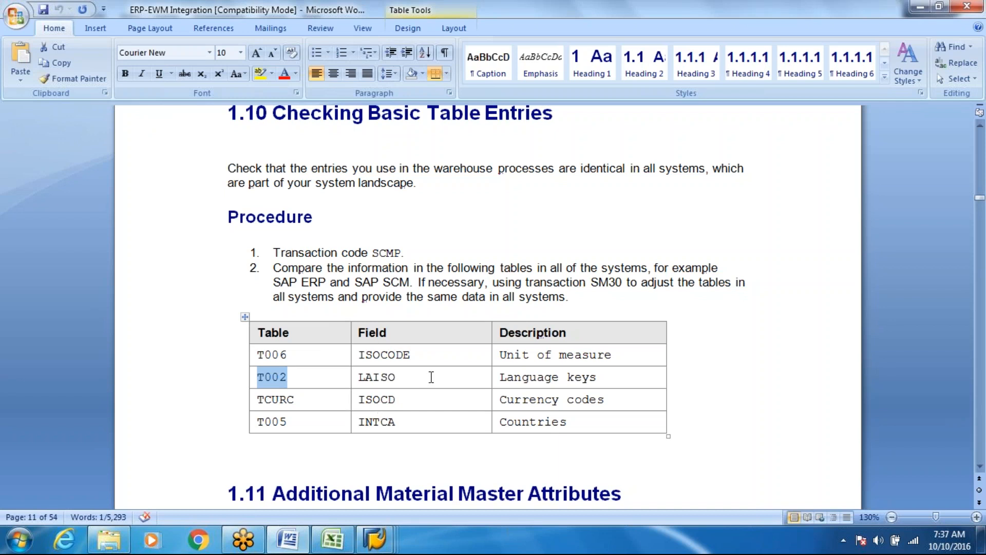
key("alt+Tab")
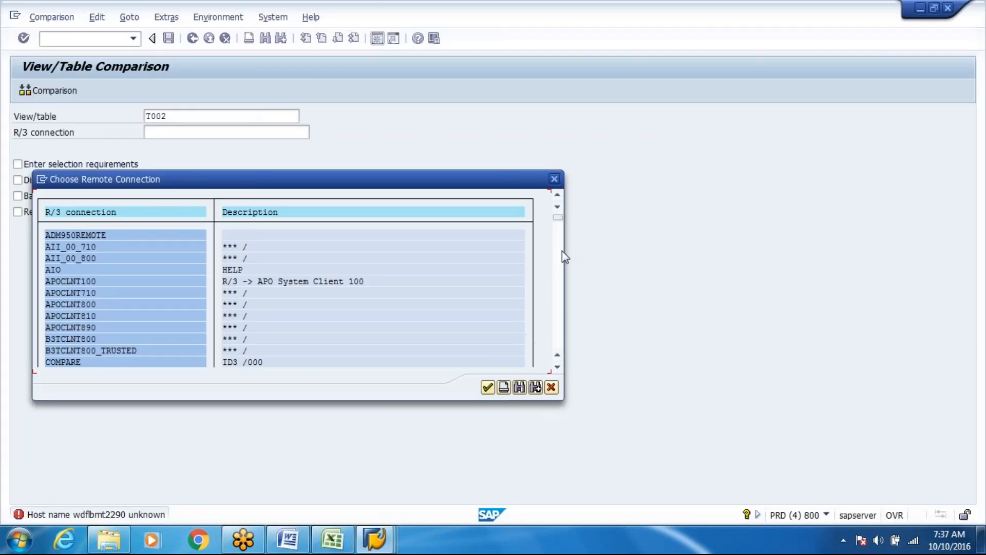
left_click_drag(559, 220, 560, 312)
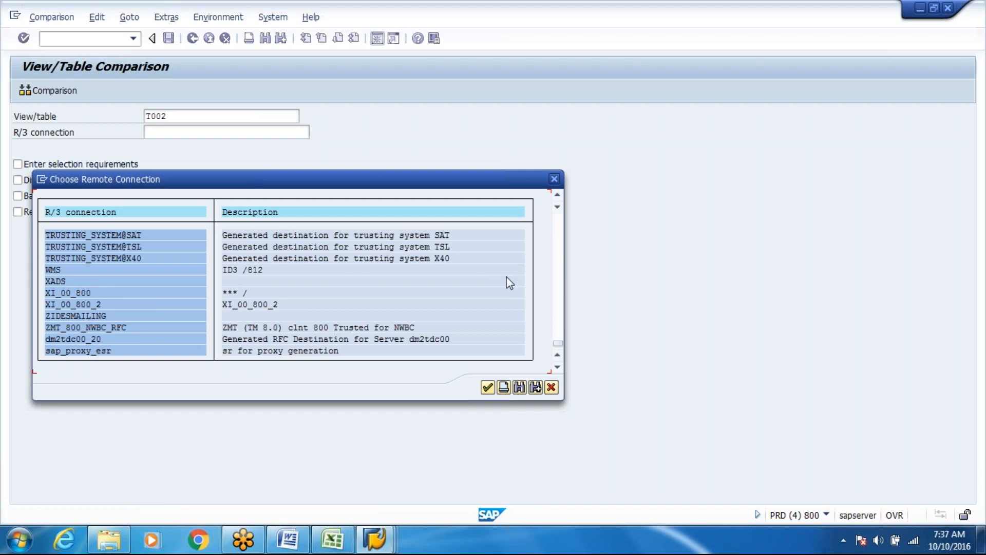
left_click_drag(557, 341, 556, 303)
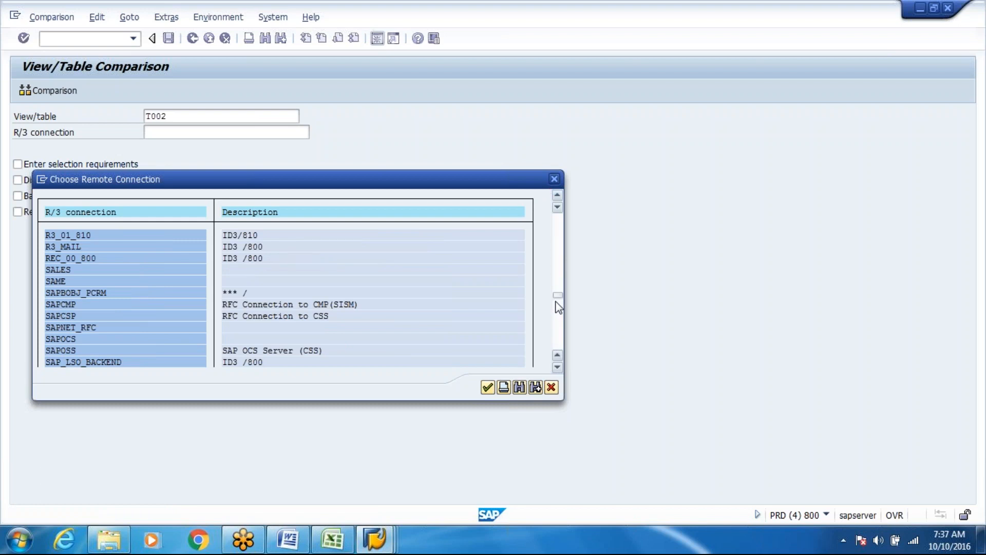
scroll(559, 307, "up", 3)
scroll(559, 307, "up", 3)
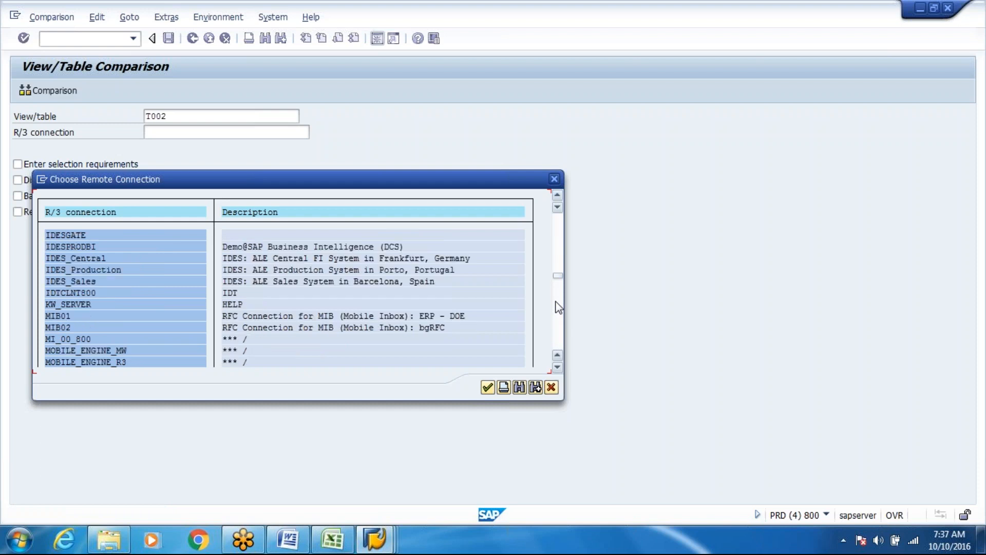
scroll(559, 307, "up", 6)
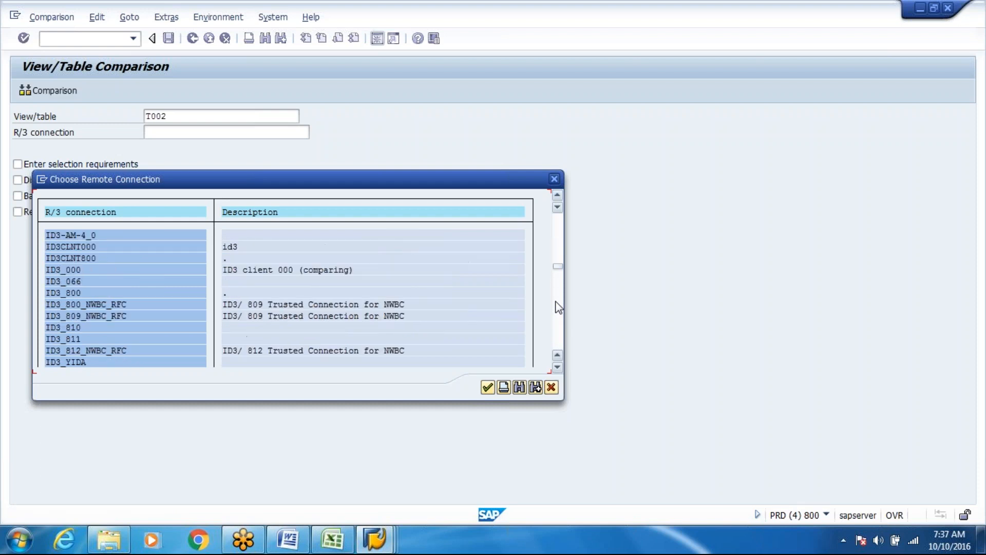
scroll(559, 308, "up", 3)
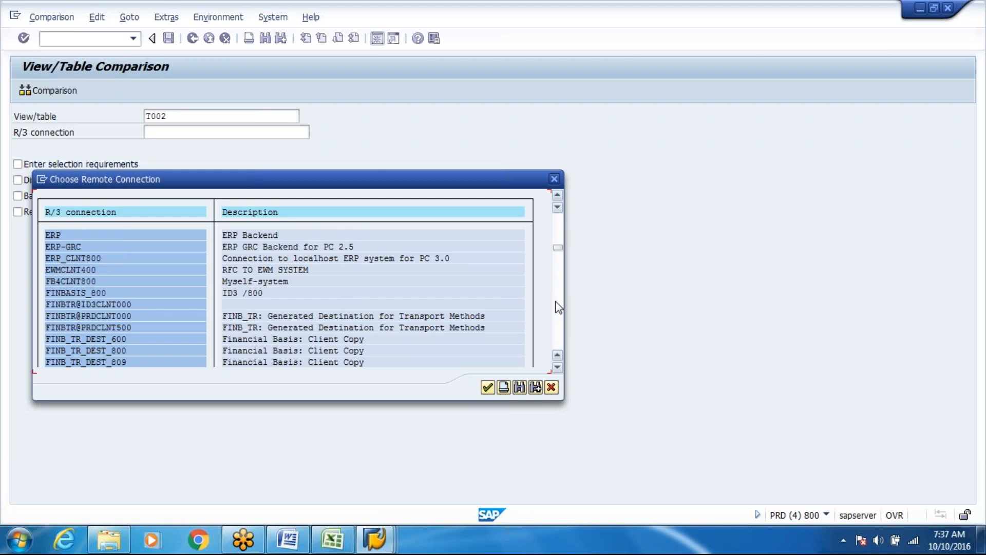
double_click(75, 268)
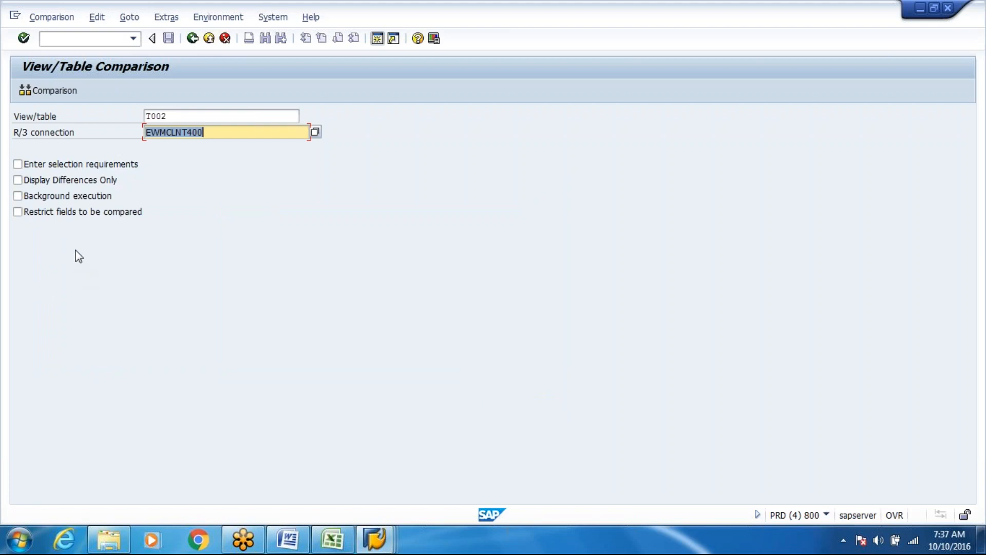
Step: Compare the tables showing differences only, display the comparison results and return to the selection screen
left_click(39, 181)
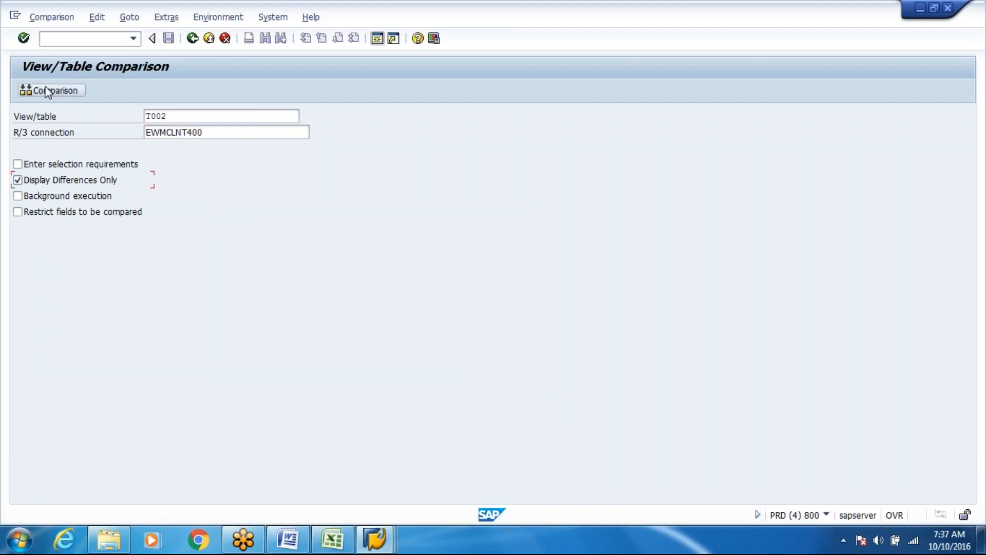
left_click(48, 91)
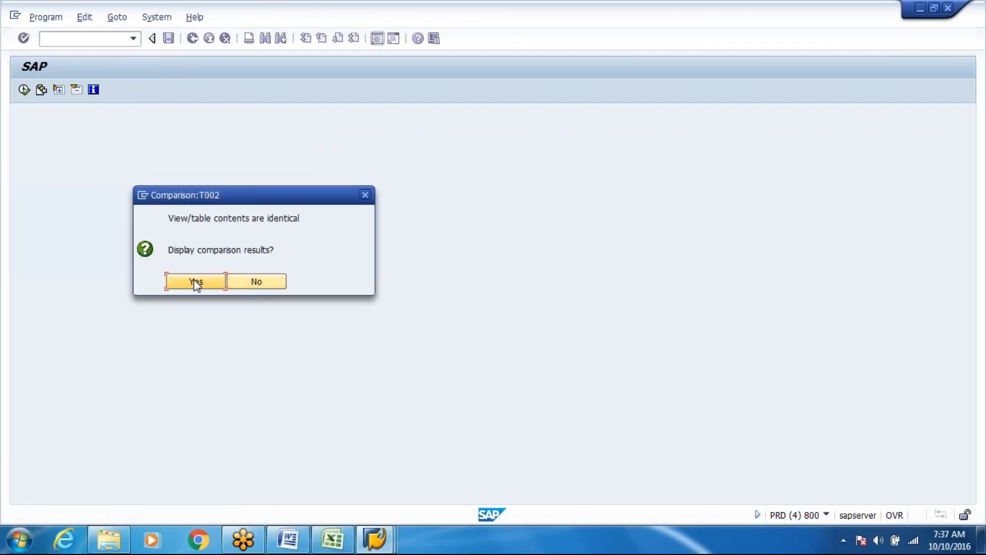
left_click(195, 283)
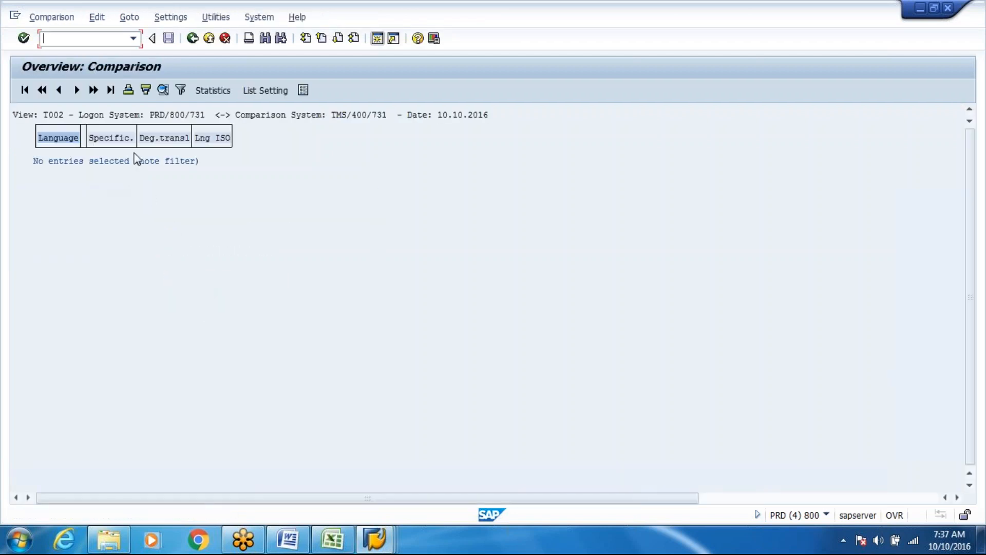
left_click(192, 39)
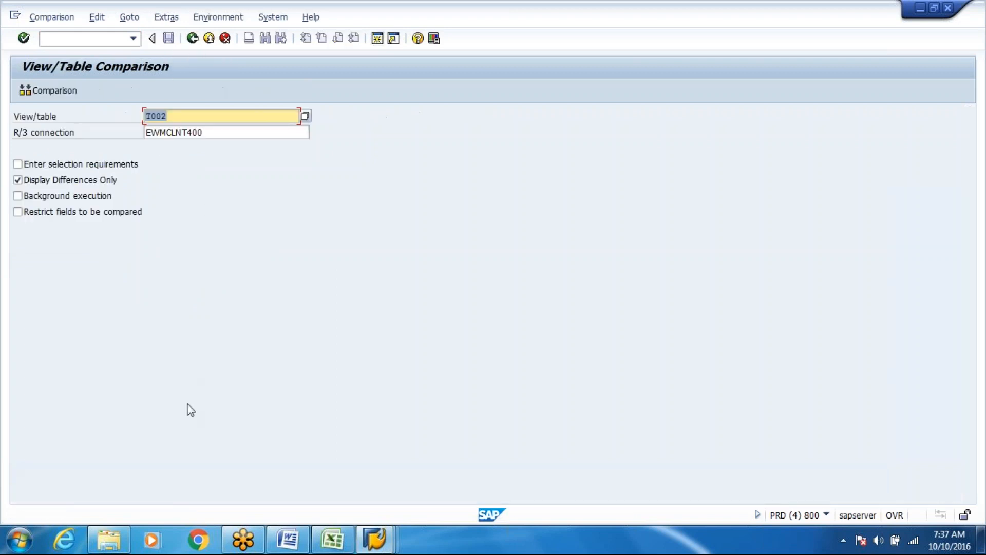
Step: Copy table name TCURC from the Word guide, enter it as the view/table in SAP's comparison and run the comparison
left_click(314, 548)
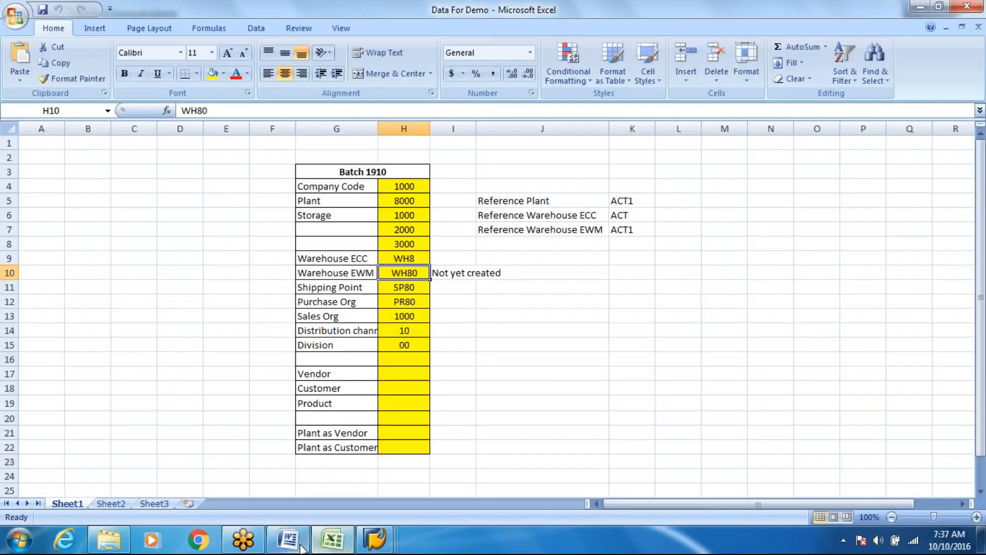
left_click(288, 540)
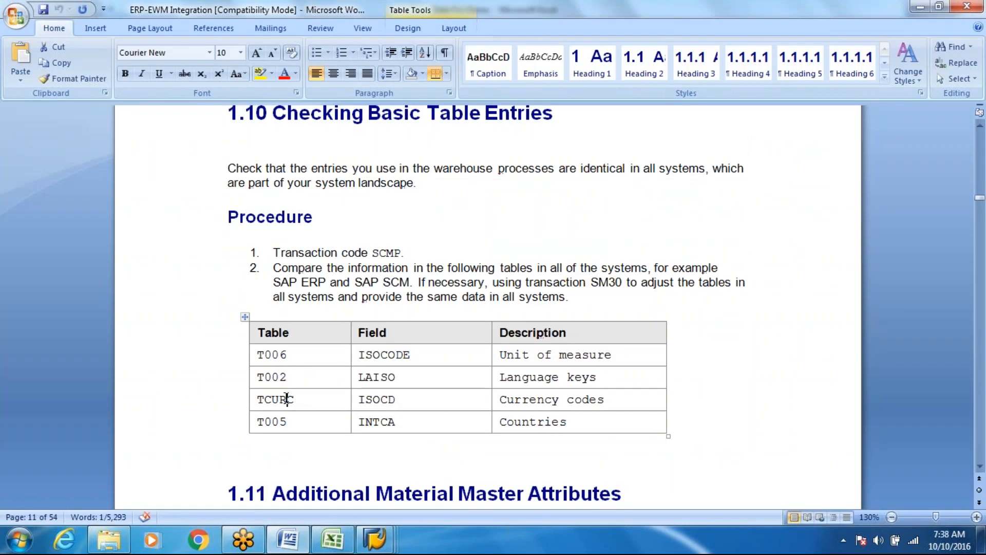
double_click(286, 398)
key("ctrl+c")
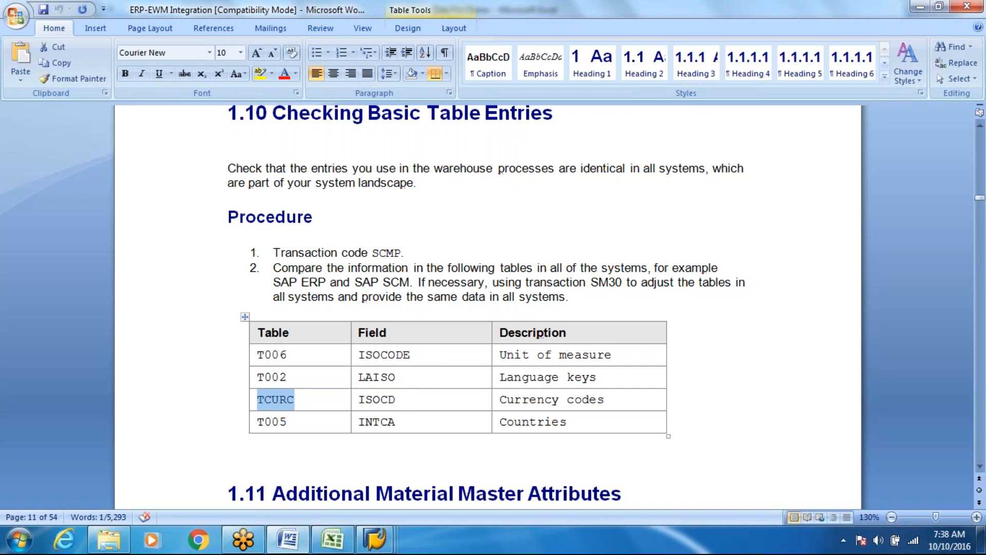
key("alt+Tab")
key("alt+Tab")
key("ctrl+v")
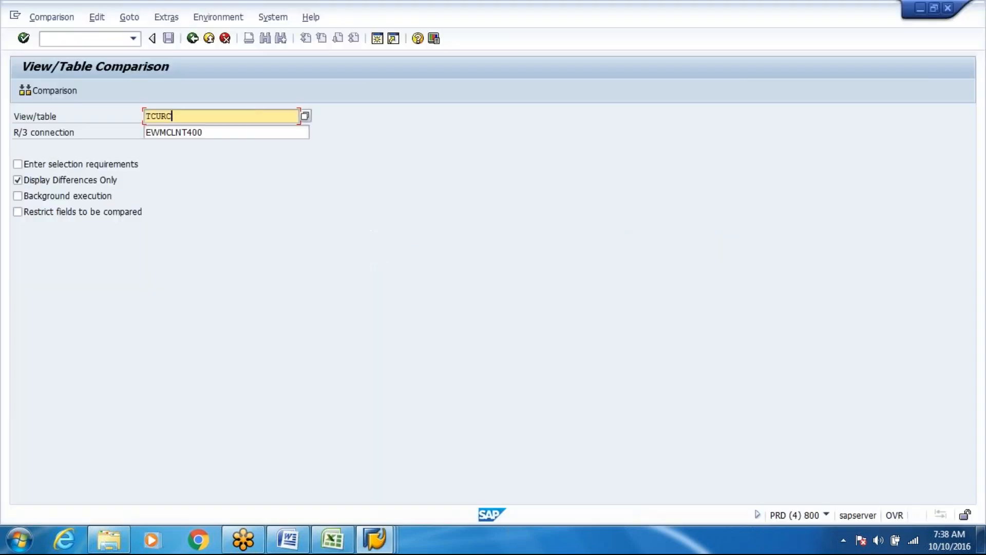
left_click(45, 95)
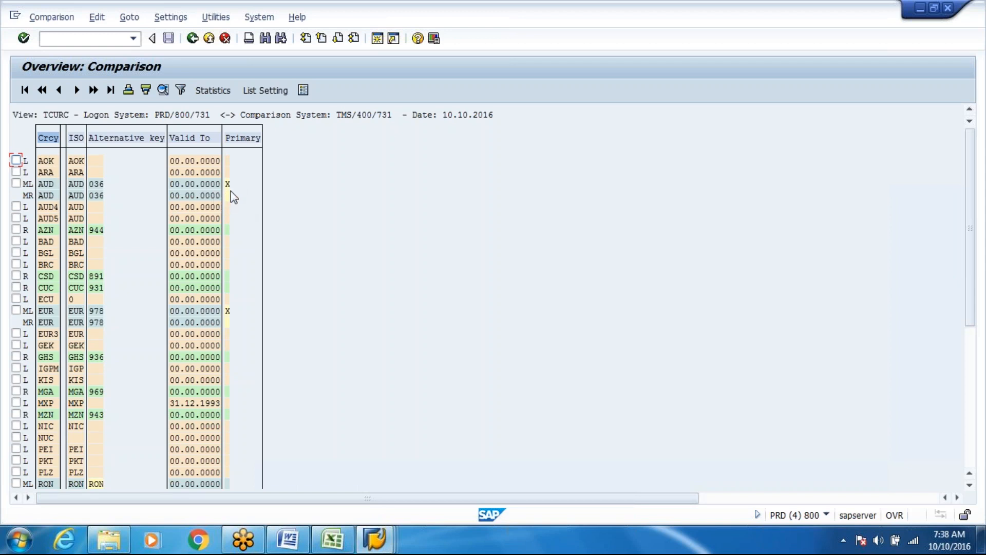
Step: Check the list settings and the comparison statistics for table TCURC, closing each window again
left_click(253, 91)
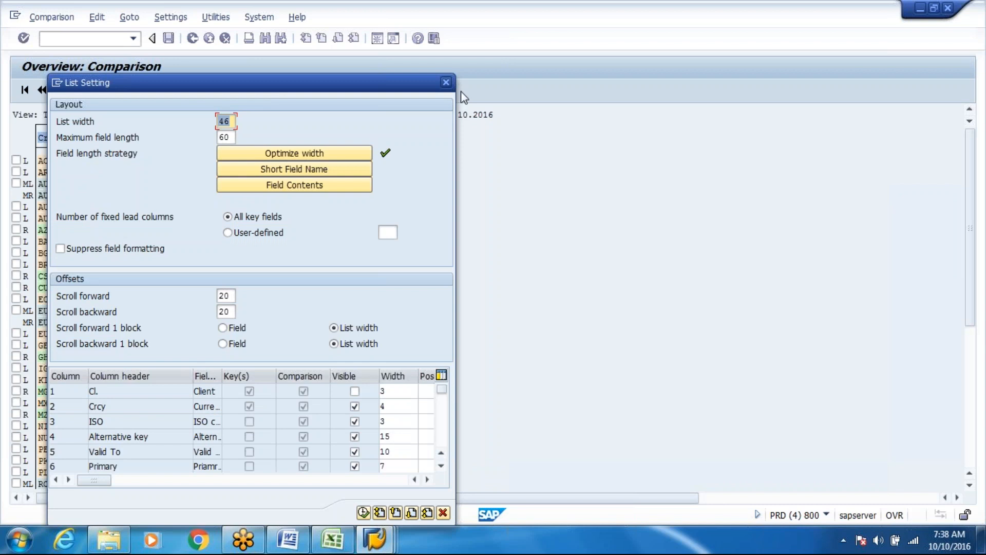
left_click(446, 82)
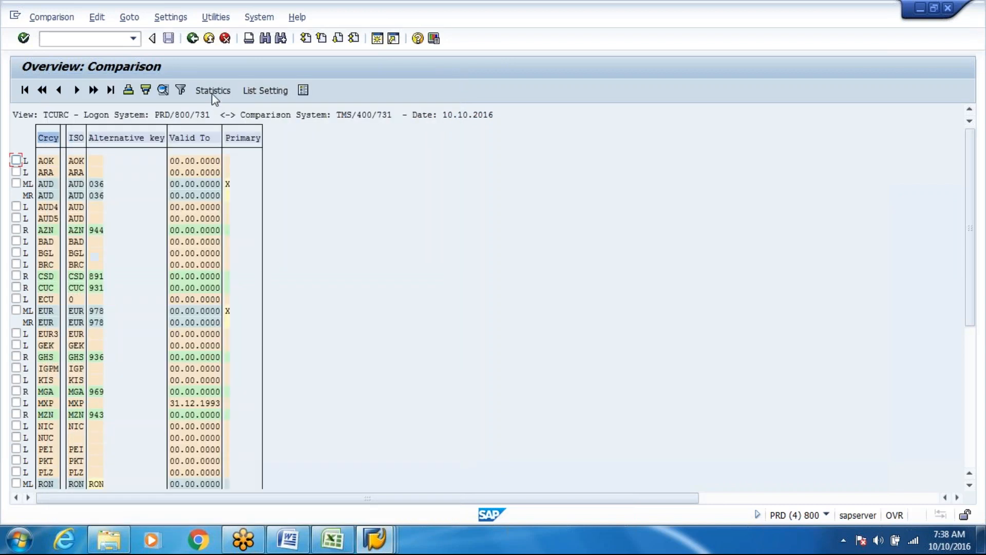
left_click(213, 92)
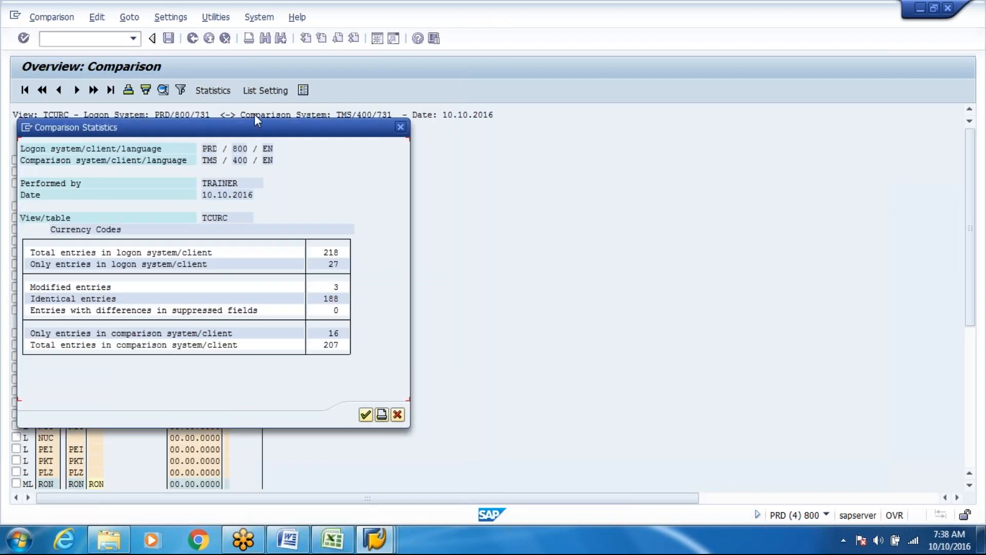
left_click_drag(252, 123, 303, 141)
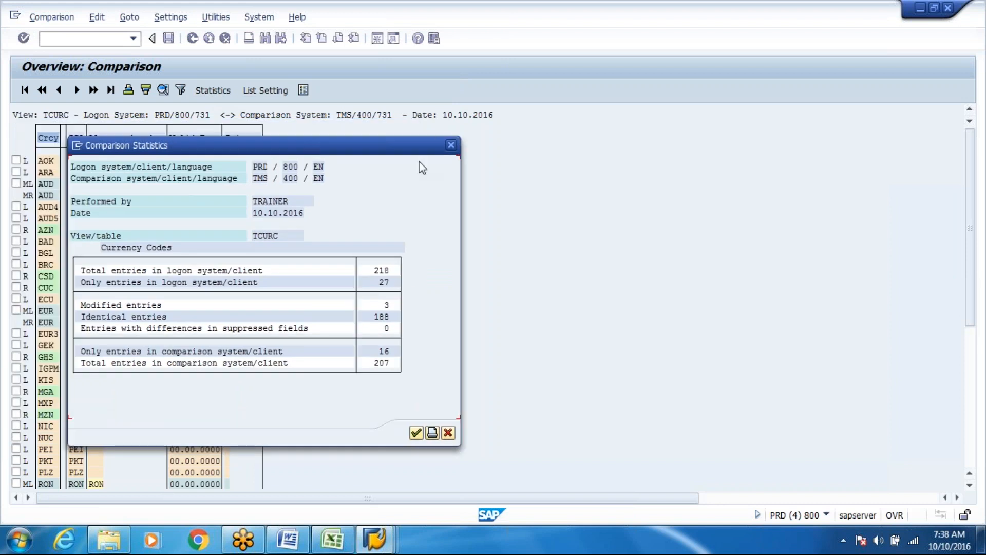
left_click(450, 145)
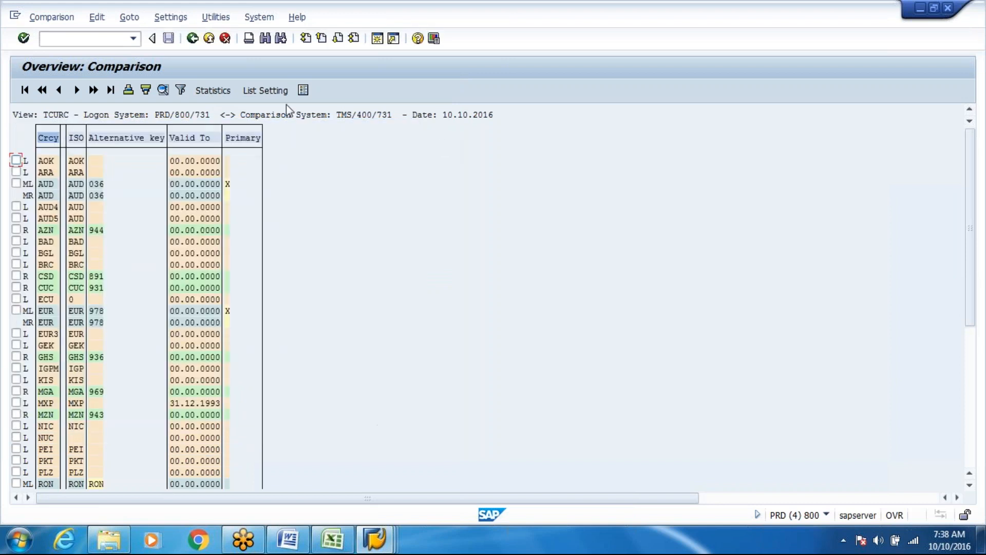
Step: Display the legend of comparison colors and codes beside the result list, review it and close it
left_click(303, 91)
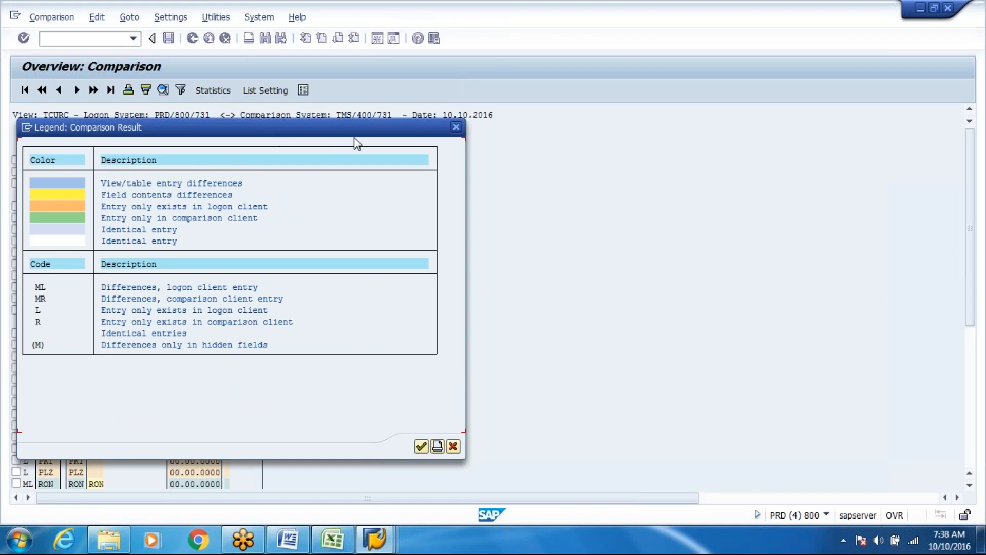
left_click_drag(406, 132, 678, 66)
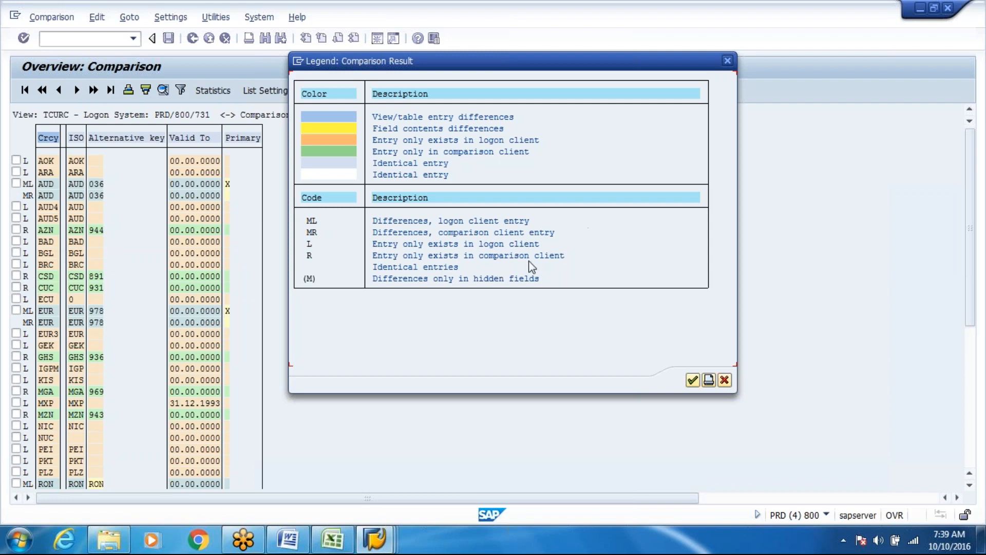
left_click(731, 60)
Step: Mark several currency entries that exist only in the logon client, such as AOK, ARA and AUD5
left_click(15, 355)
left_click(16, 160)
left_click(15, 172)
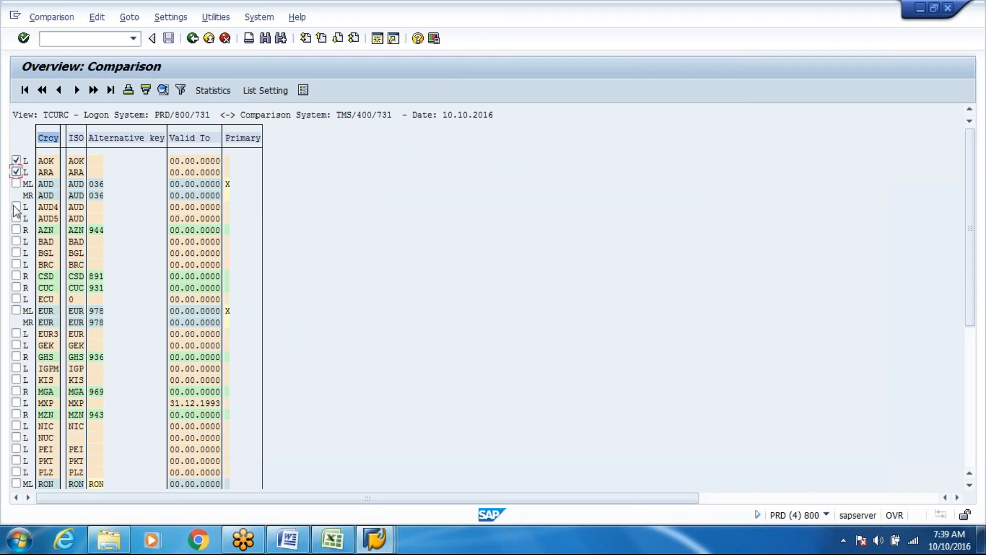
left_click(16, 207)
left_click(16, 218)
left_click(16, 206)
left_click(16, 240)
left_click(16, 253)
Step: Return to the comparison selection screen and switch to the Word guide's list of basic tables
left_click(188, 44)
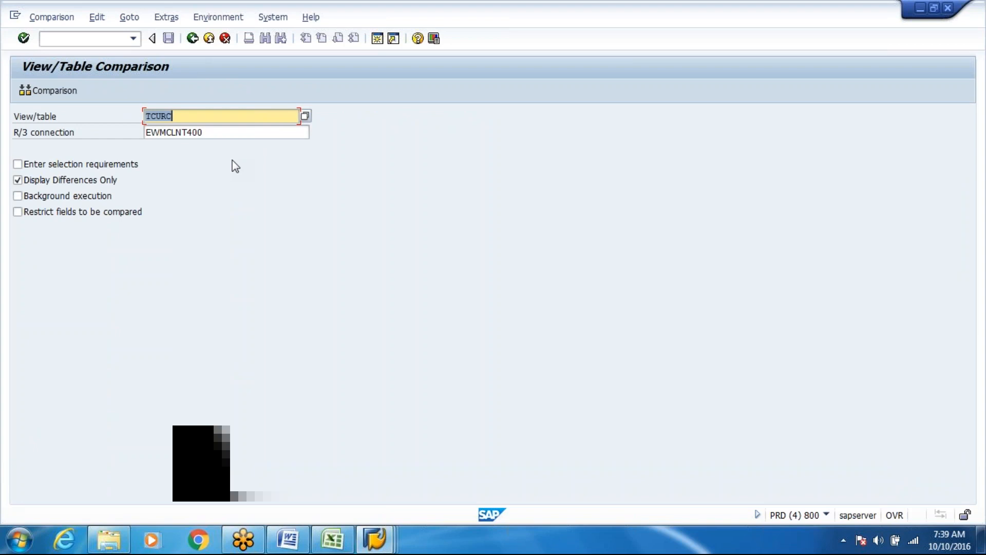
left_click(289, 548)
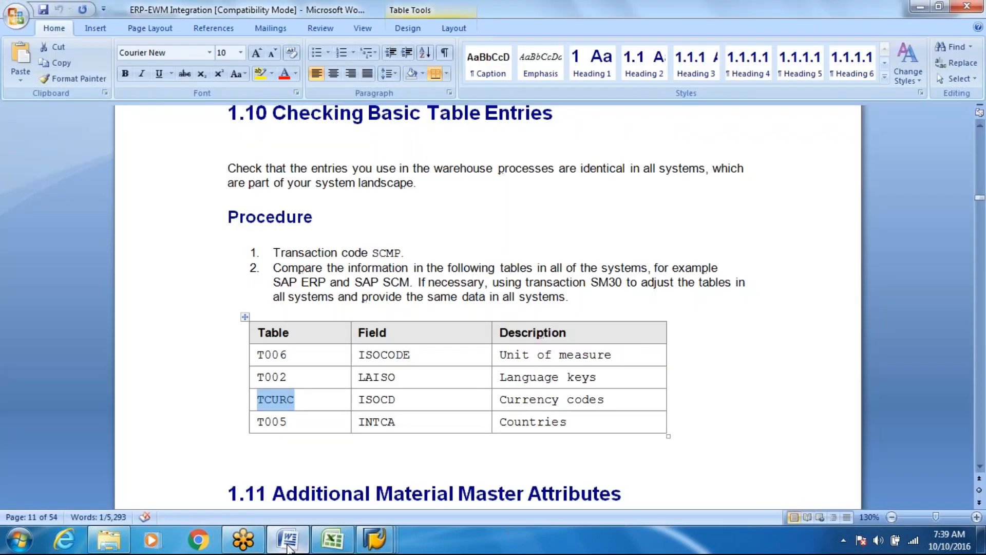
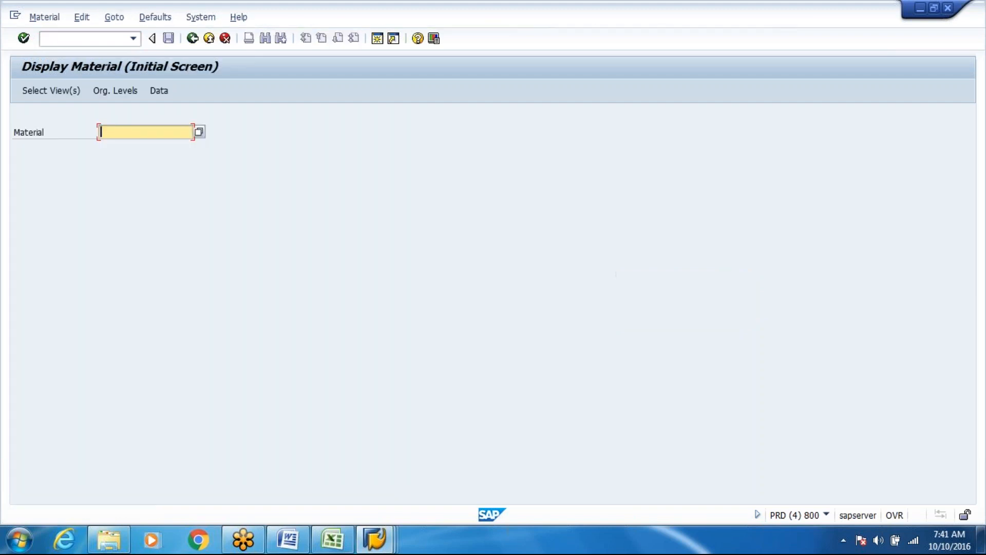
Step: Try to display material 1909
left_click(133, 134)
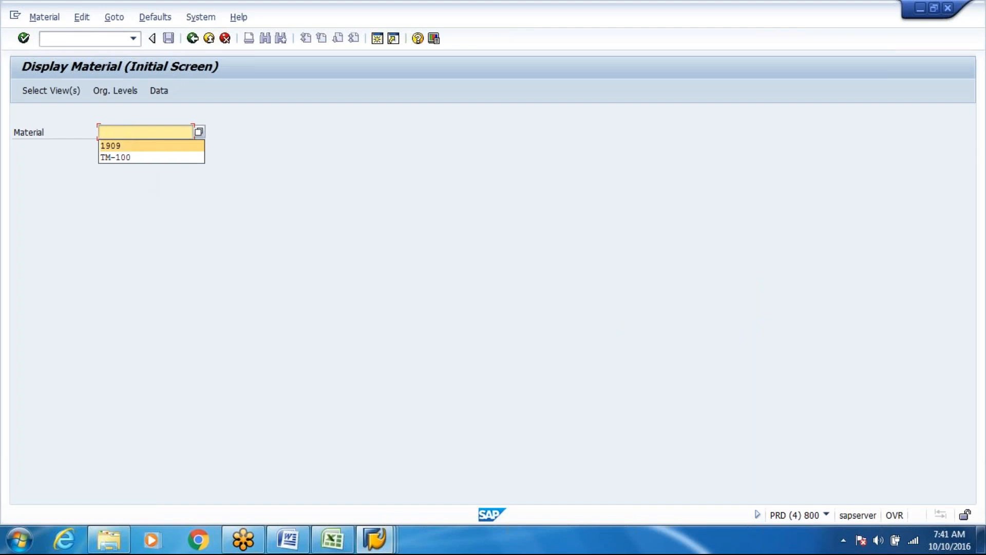
left_click(124, 147)
key("Return")
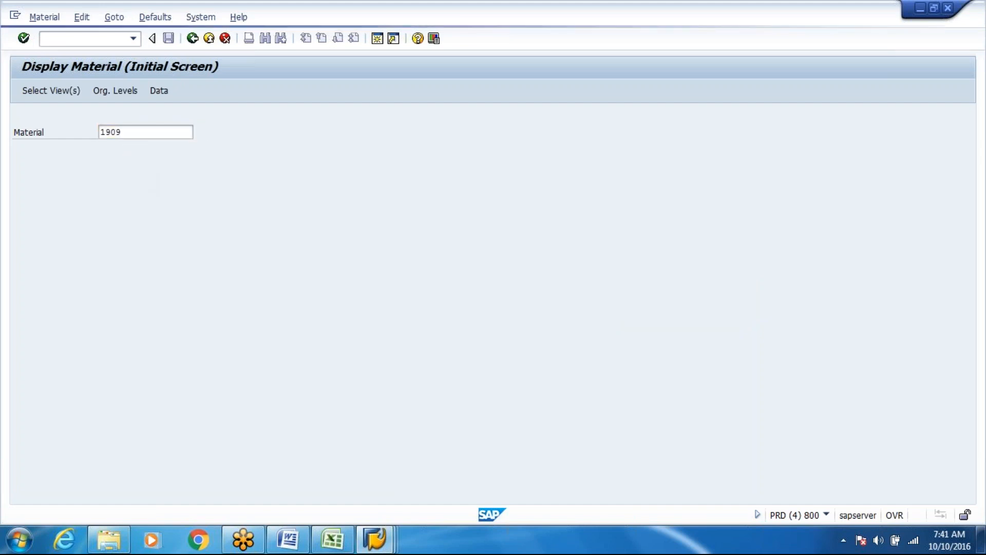
key("BackSpace")
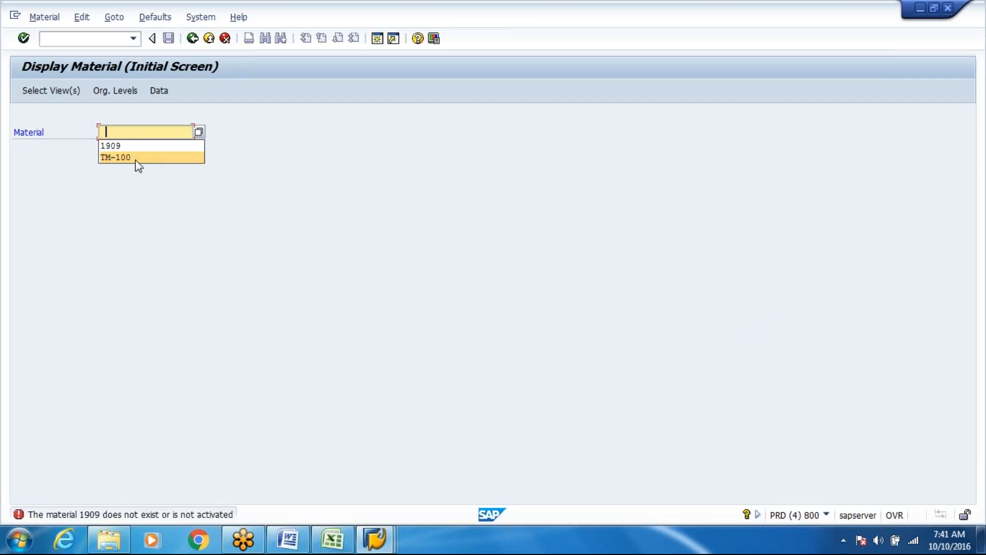
Step: Display material M-01 with the WM Execution and WM Packaging views and examine the data of both
type("m-01")
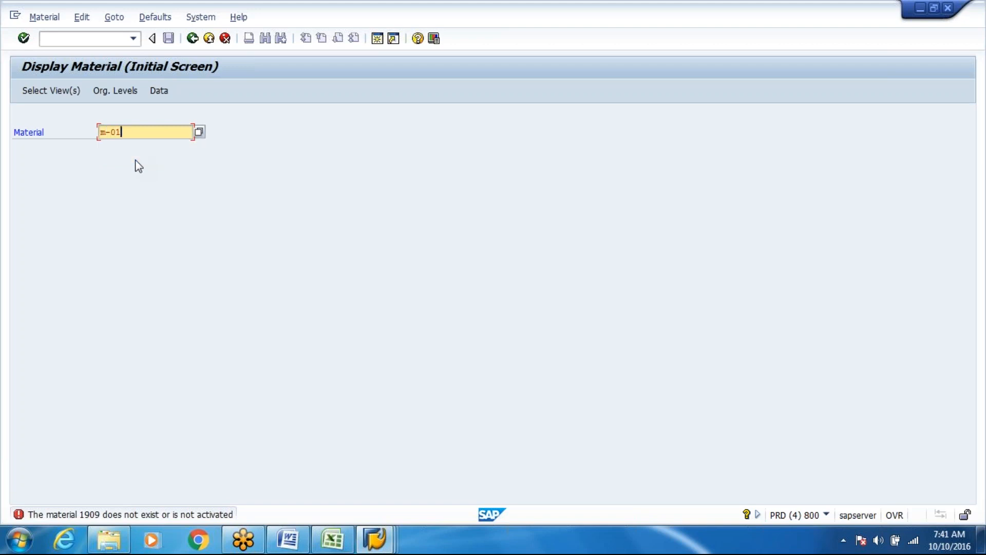
key("Return")
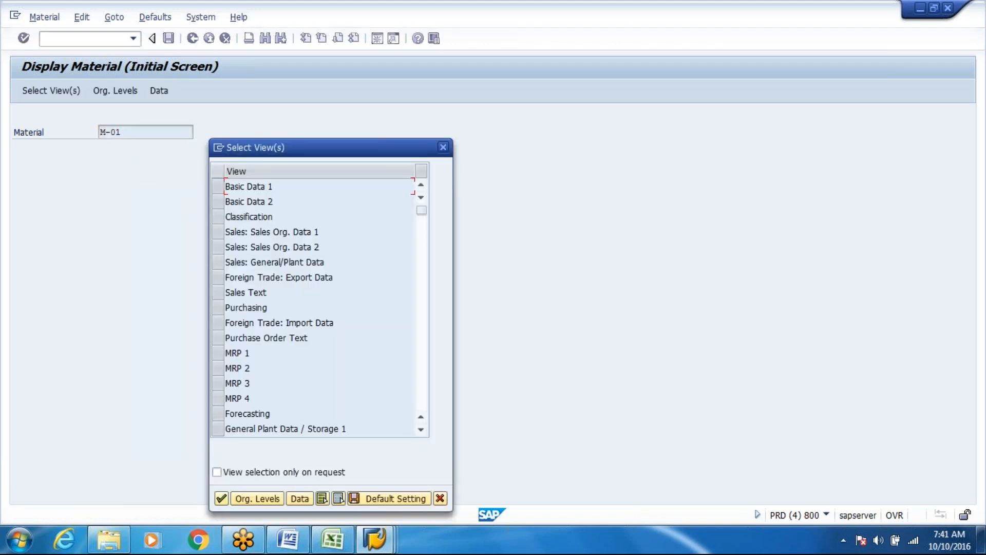
key("Page_Down")
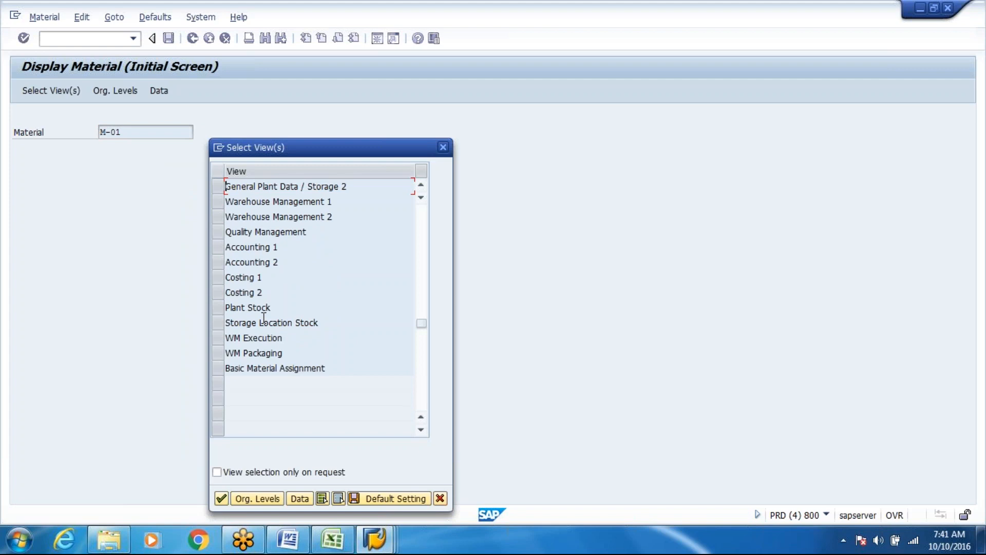
left_click(219, 338)
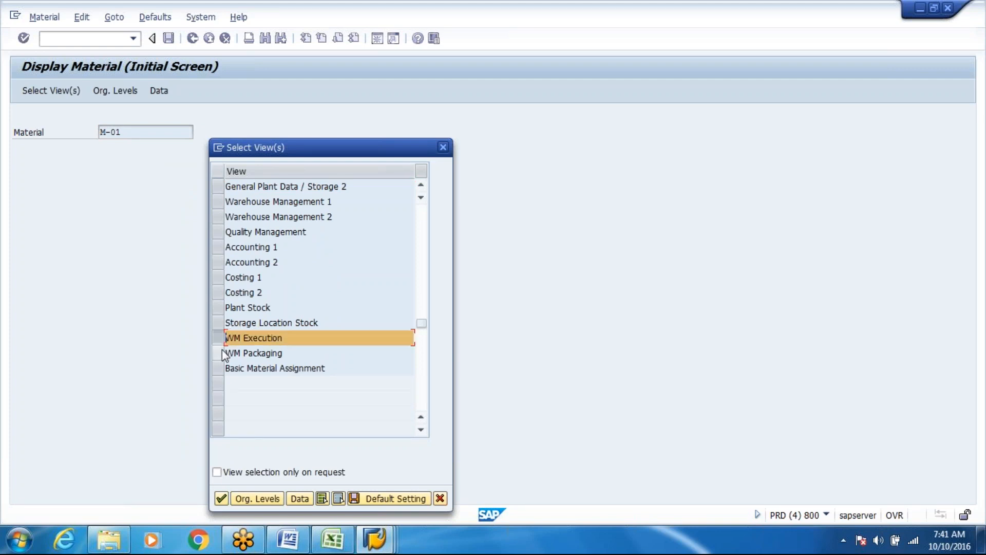
left_click(222, 349)
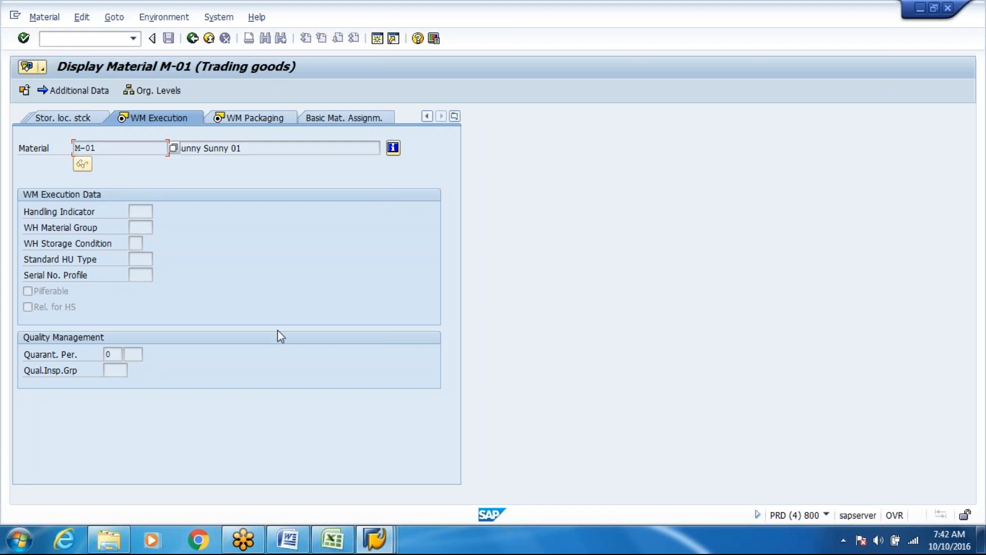
left_click(264, 120)
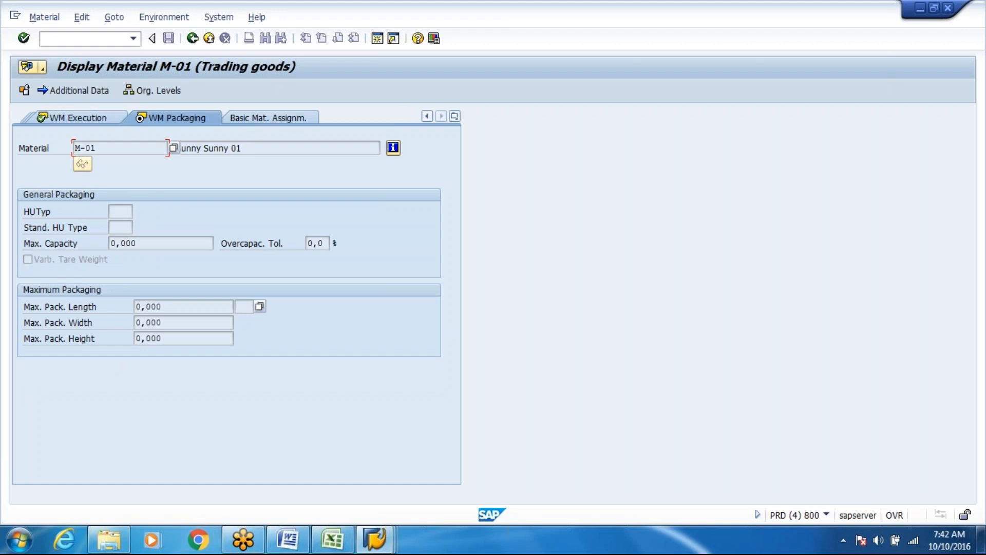
Step: Switch to the Word guide and copy transaction code SCPR20 from the procedure for activating BC sets
mouse_move(287, 551)
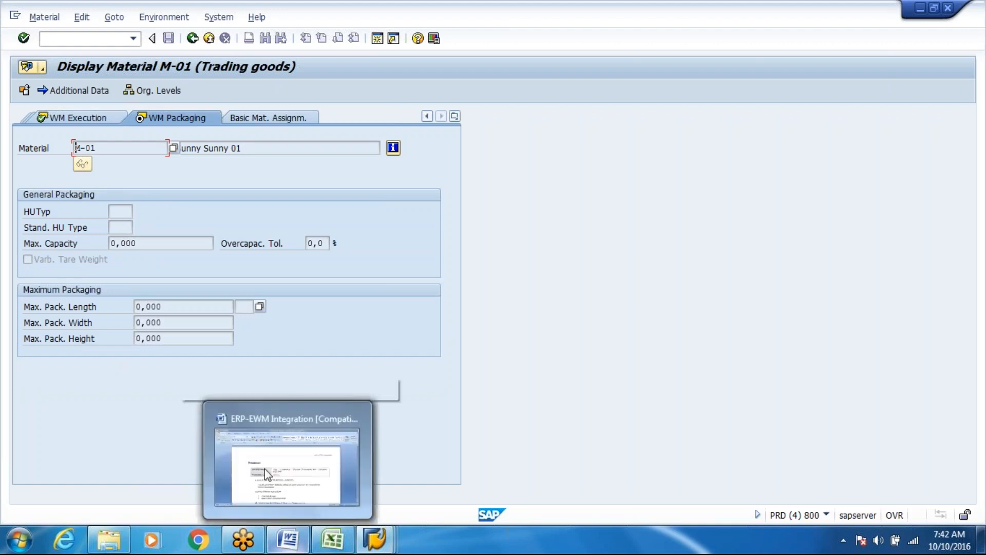
left_click(257, 454)
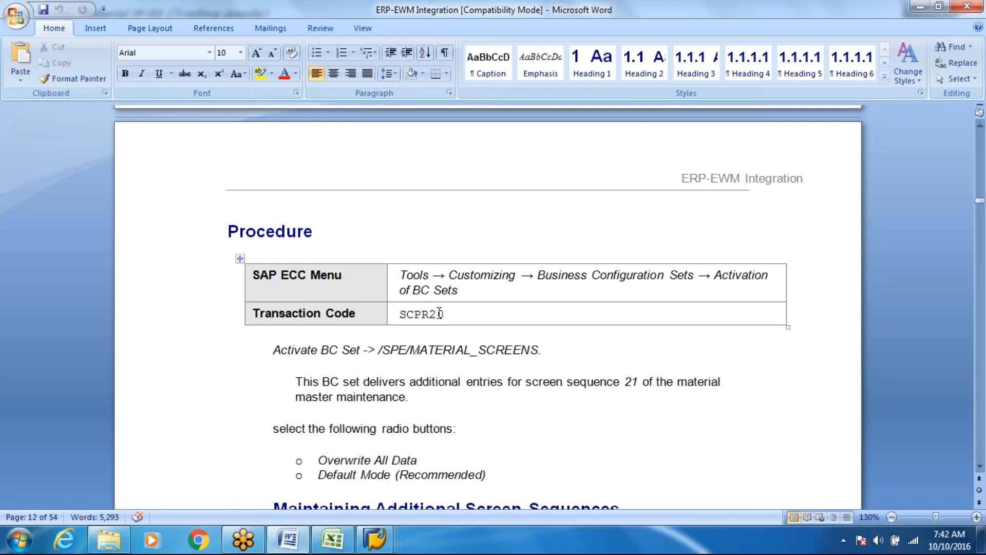
left_click(438, 317)
double_click(438, 317)
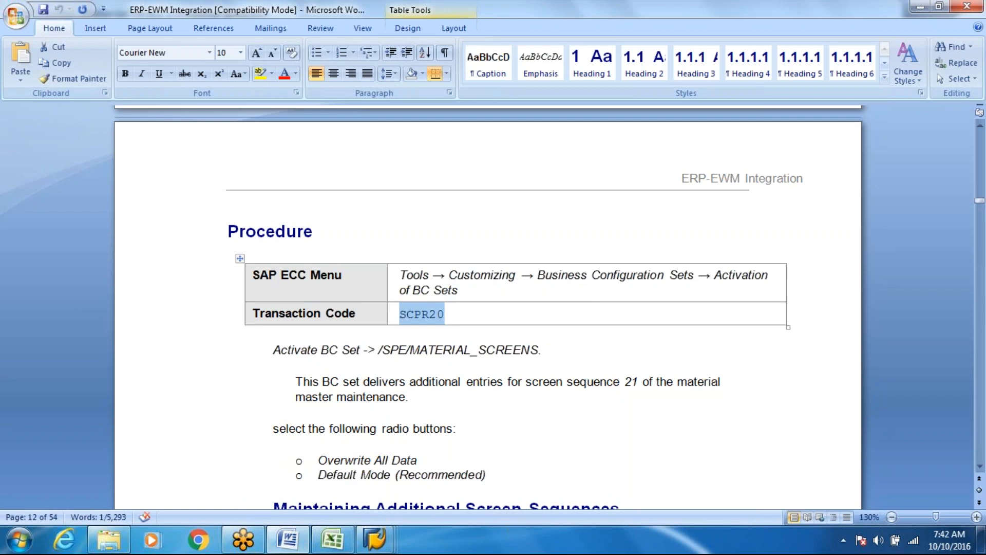
Step: Switch to the SAP session showing the inbound queue monitor and run transaction /nSCPR20 there
key("alt+Tab")
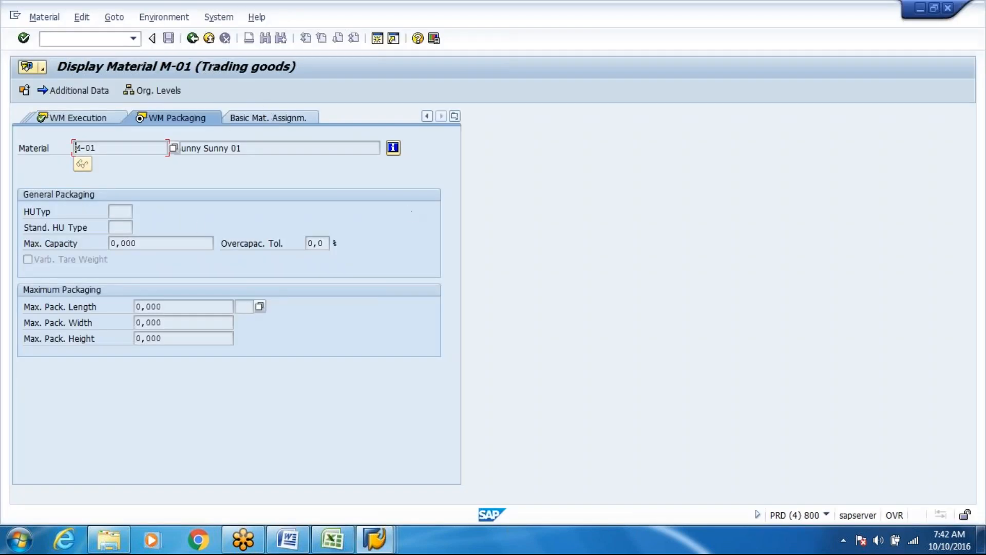
left_click(368, 546)
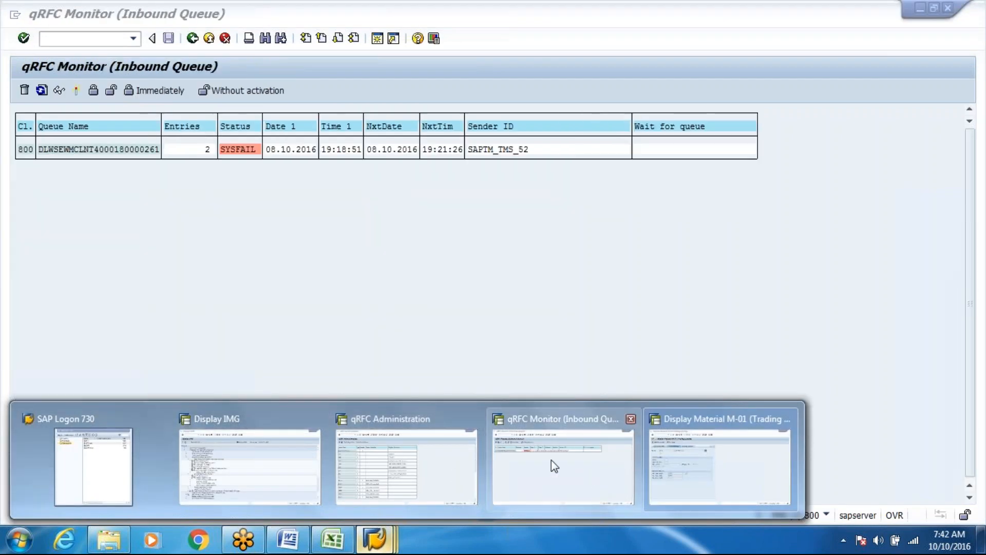
left_click(551, 460)
left_click(85, 39)
type("/n")
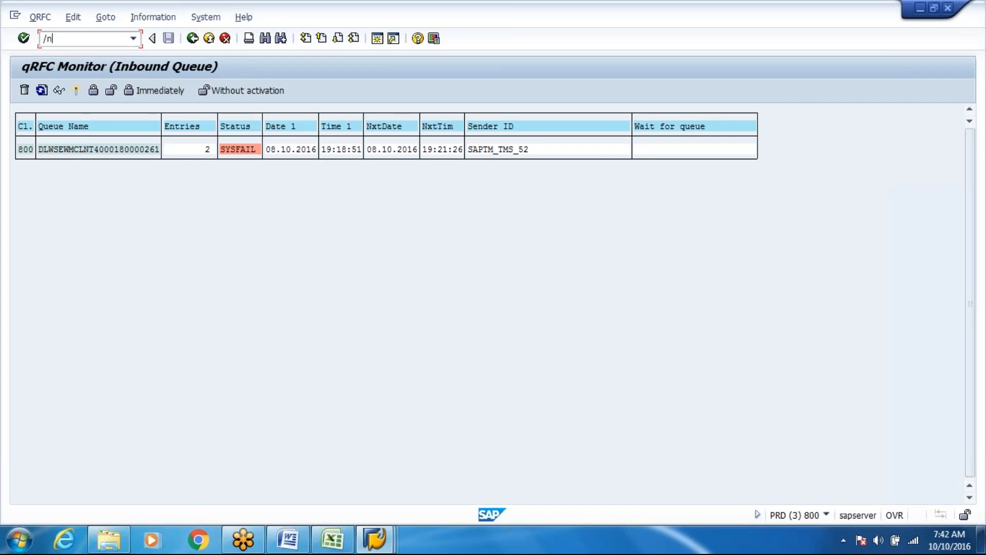
type("SCPR20")
key("Return")
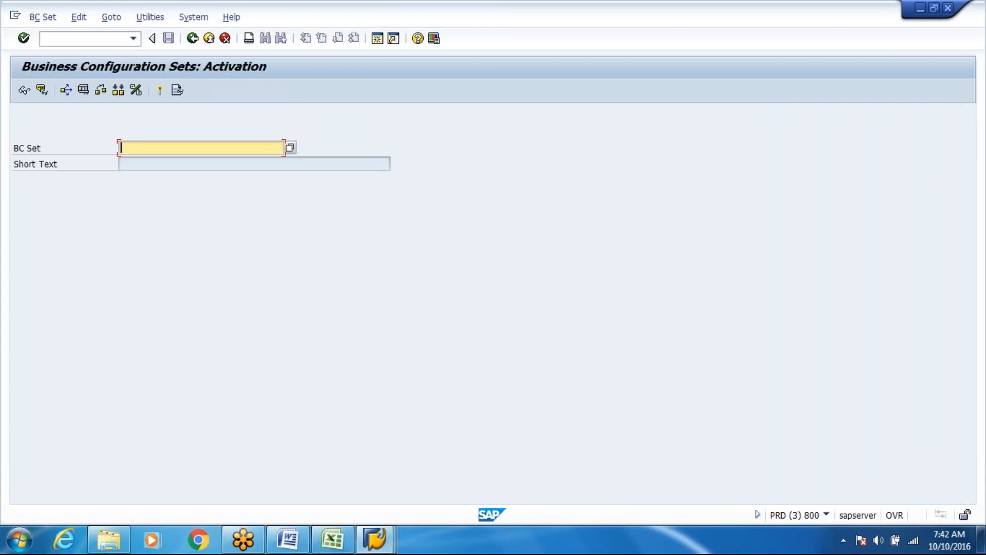
Step: Switch to the Word guide and copy the BC set name /SPE/MATERIAL_SCREENS from the activation procedure
key("alt+Tab")
key("alt+Tab")
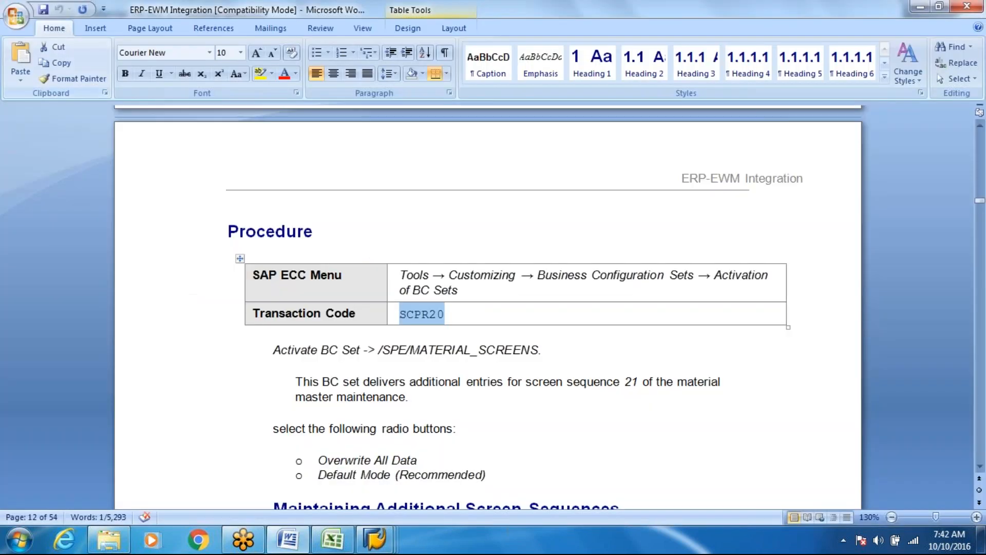
left_click_drag(380, 349, 487, 327)
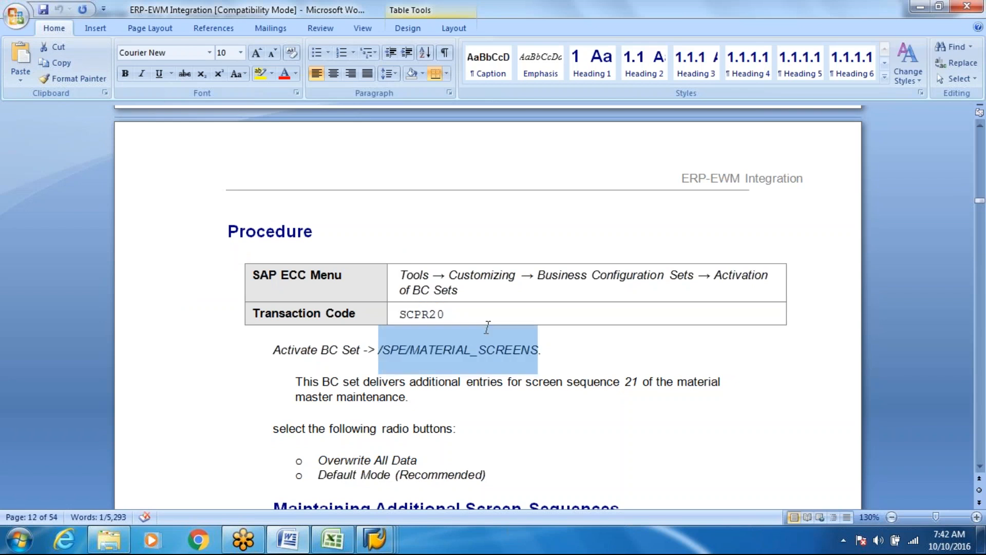
left_click(487, 327)
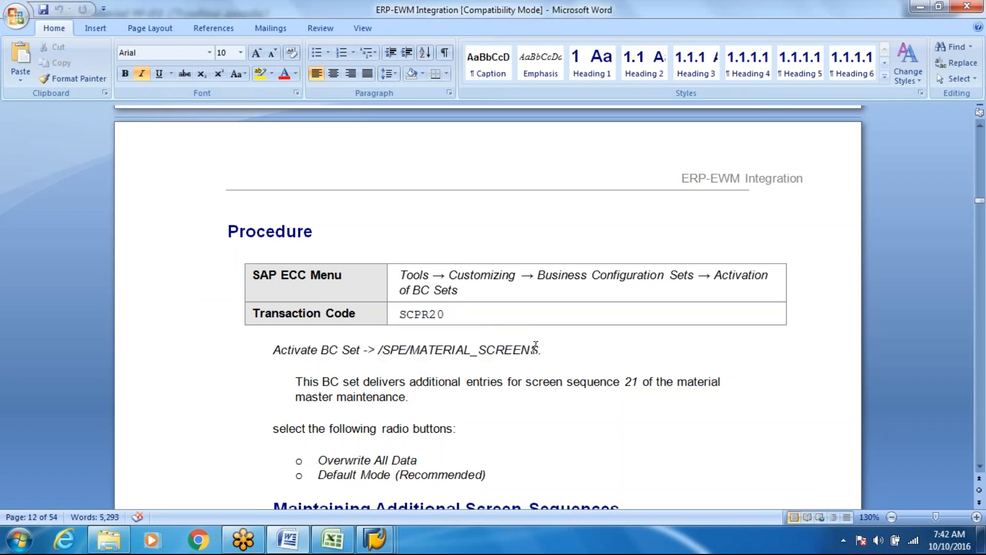
left_click_drag(541, 347, 381, 361)
key("ctrl+c")
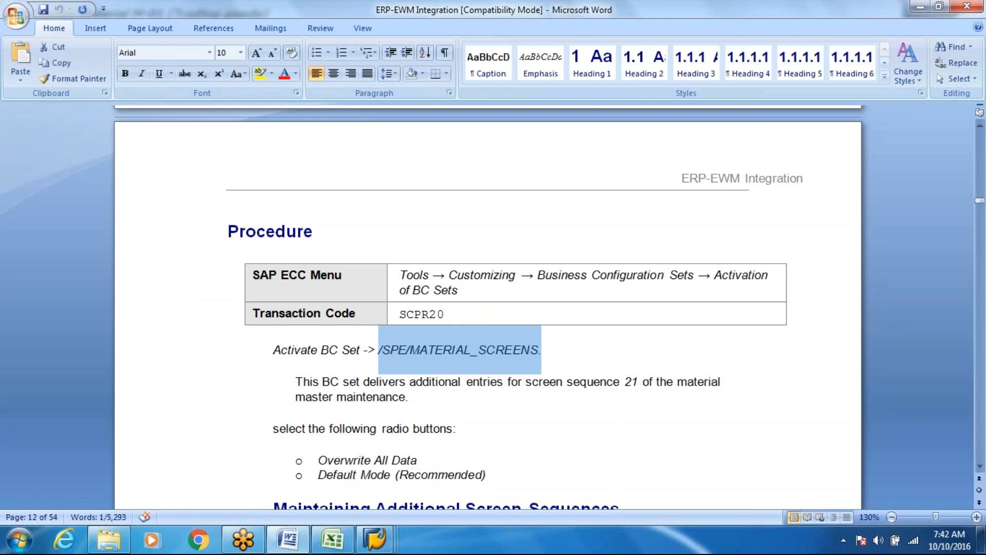
Step: Switch back to the SAP BC set activation screen and enter /SPE/MATERIAL_SCREENS as the BC set
key("alt+Tab")
key("alt+Tab")
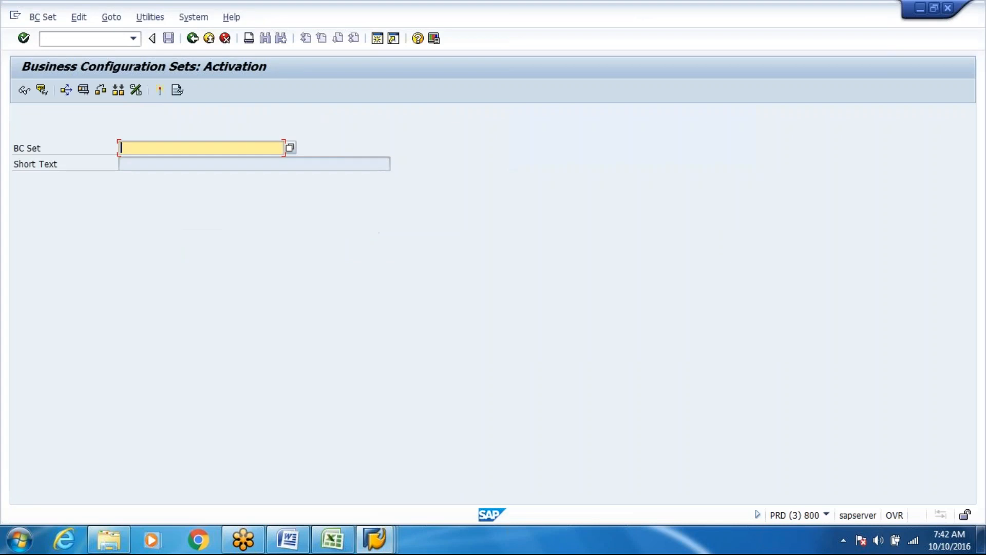
key("ctrl+v")
key("BackSpace")
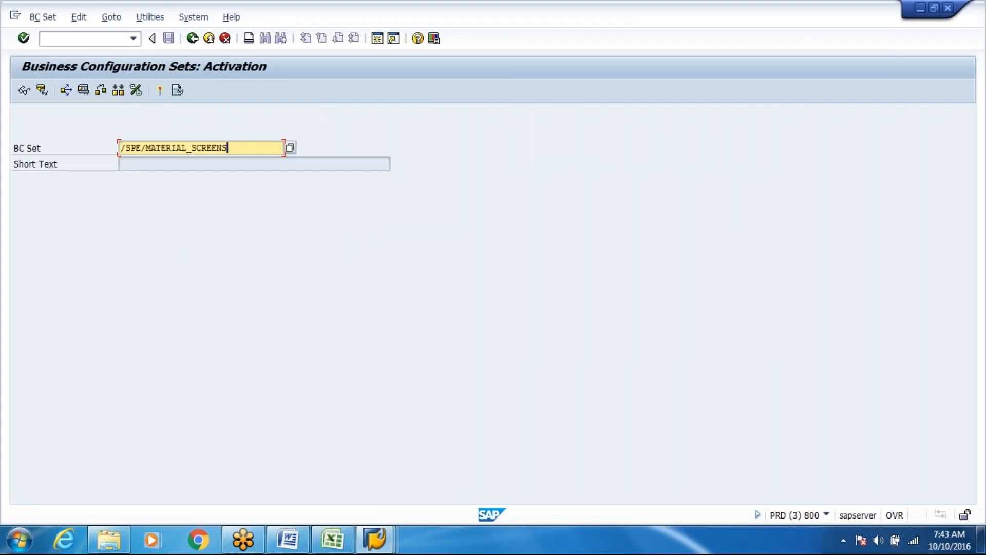
key("Return")
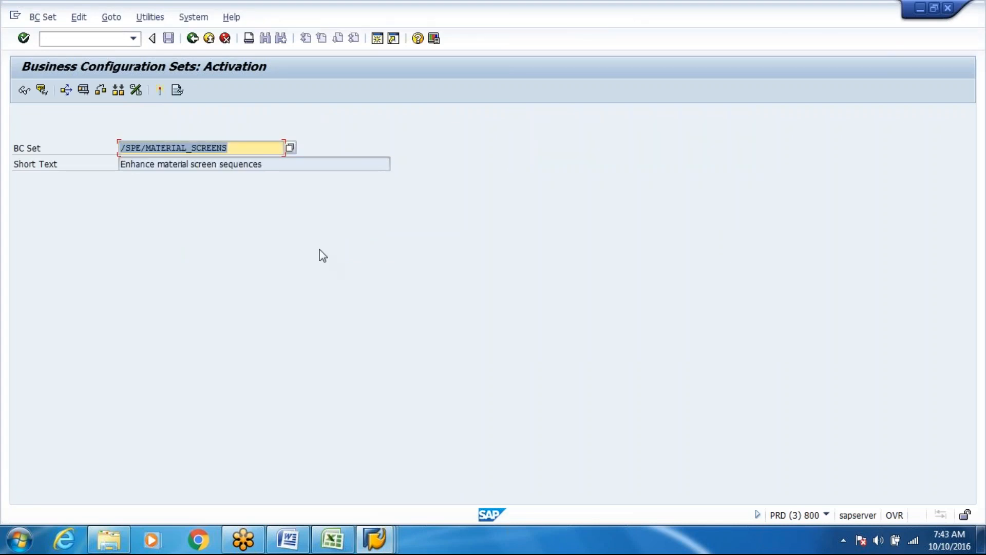
Step: Display the overall view of BC set /SPE/MATERIAL_SCREENS and examine its overview data
left_click(24, 96)
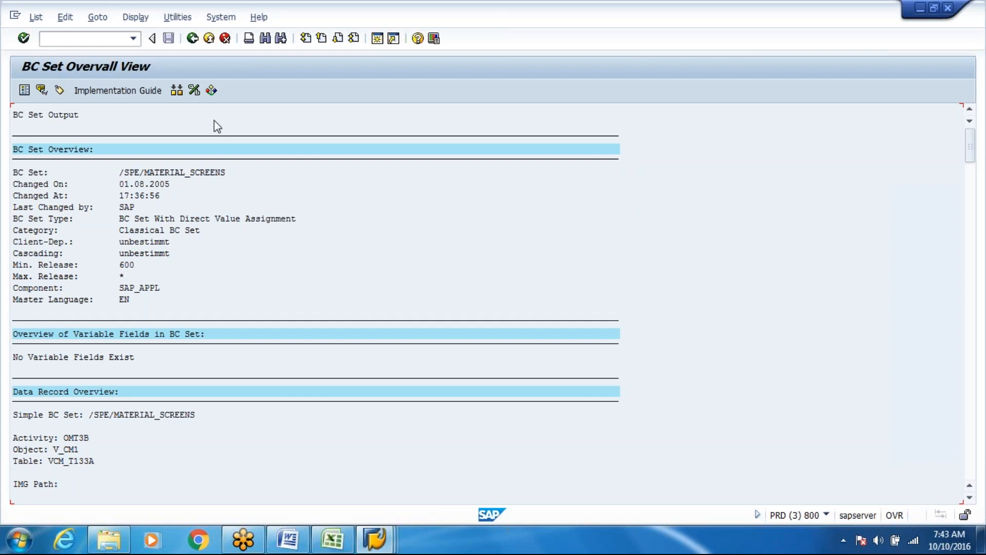
left_click(192, 39)
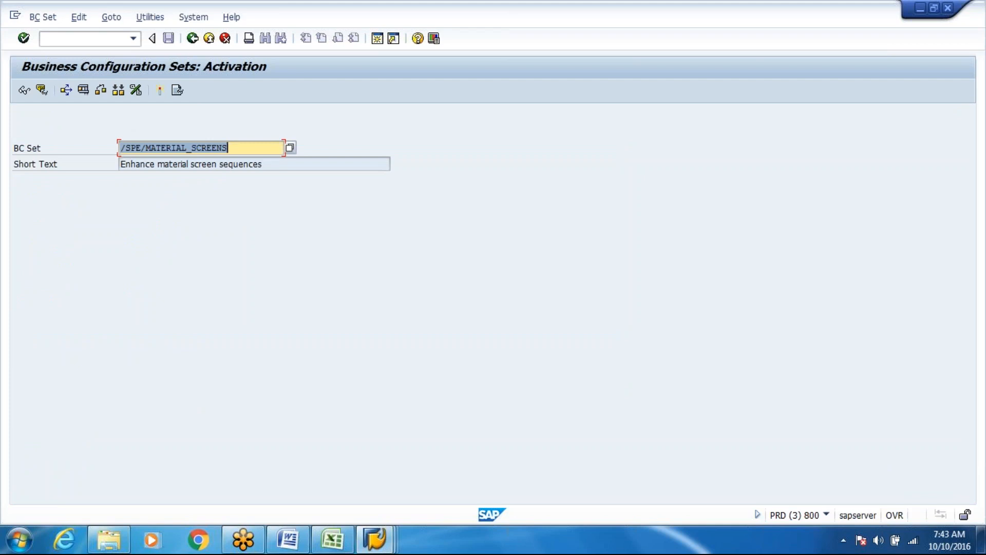
left_click(23, 91)
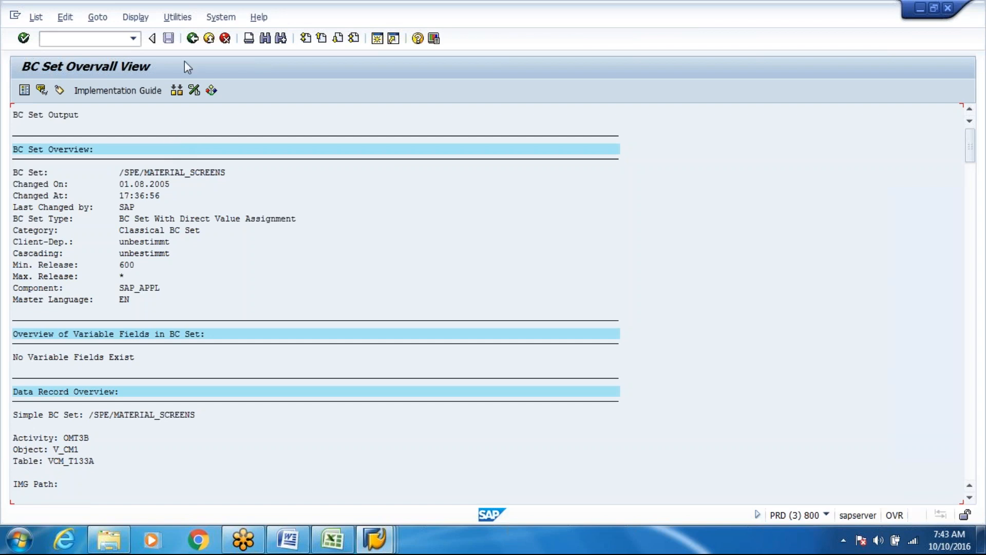
left_click(192, 39)
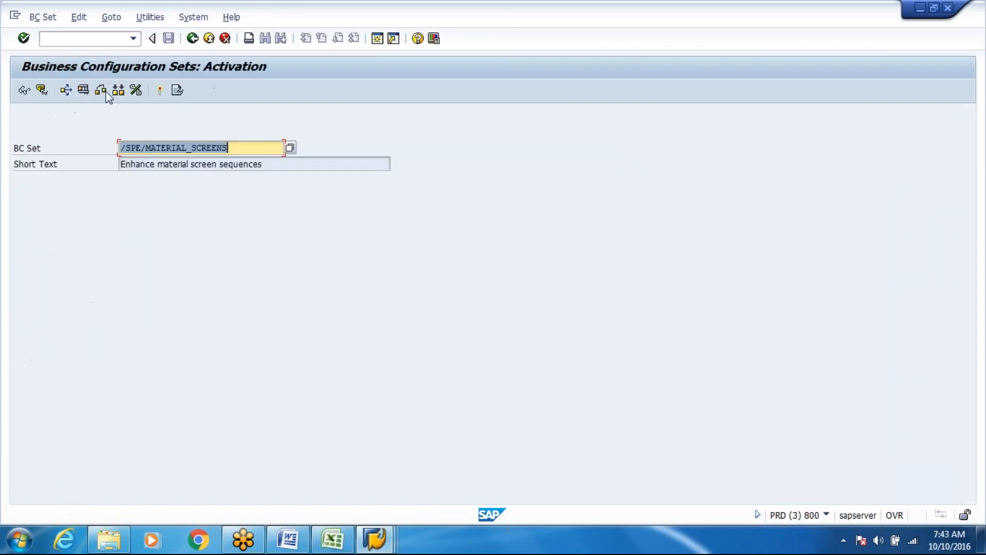
left_click(161, 91)
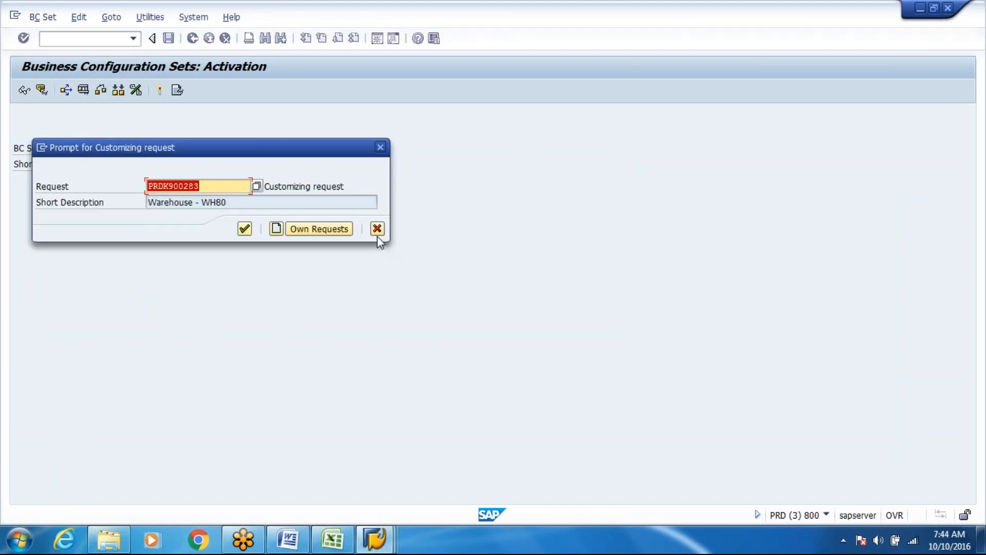
left_click(377, 229)
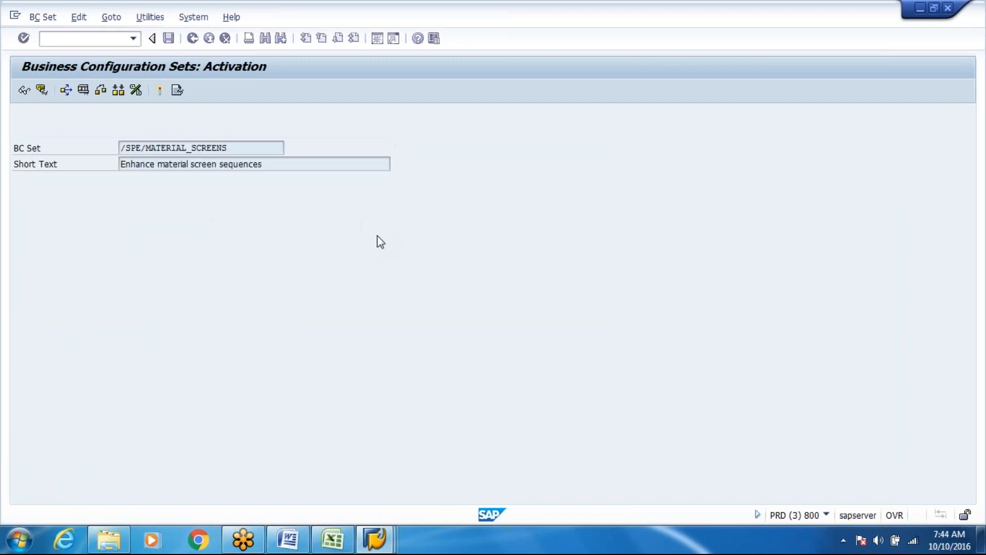
left_click(101, 90)
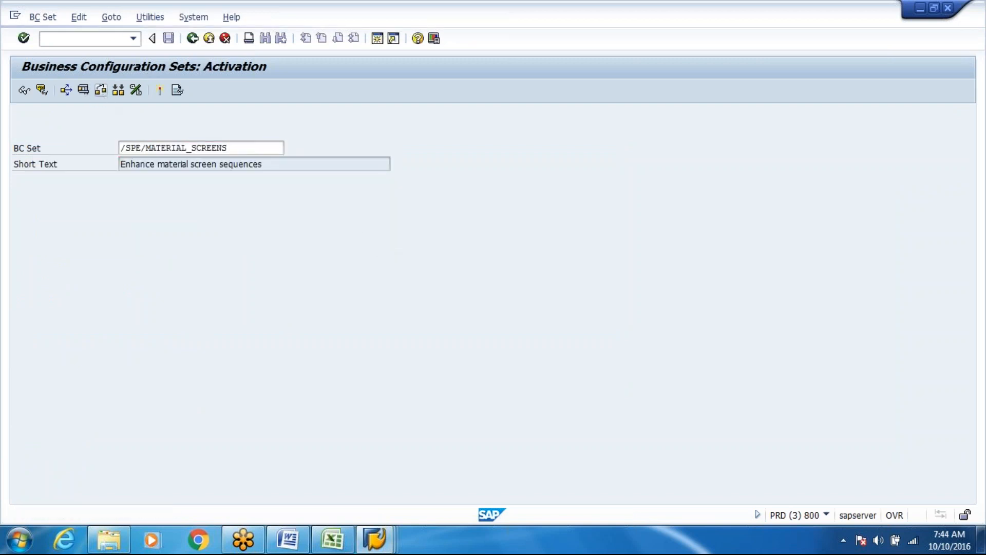
Step: Read the documentation of the BC set and examine the messages in its activation log
left_click(43, 90)
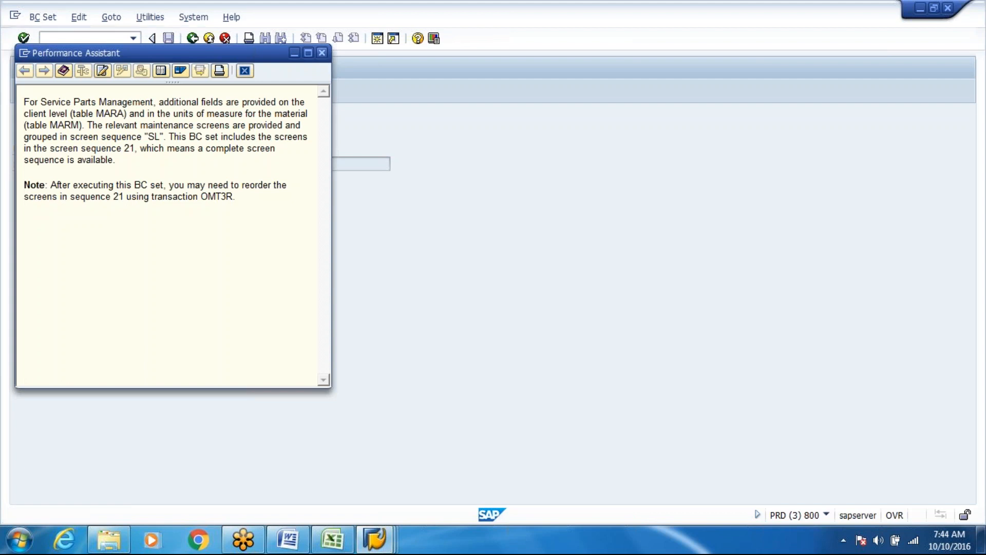
left_click(322, 54)
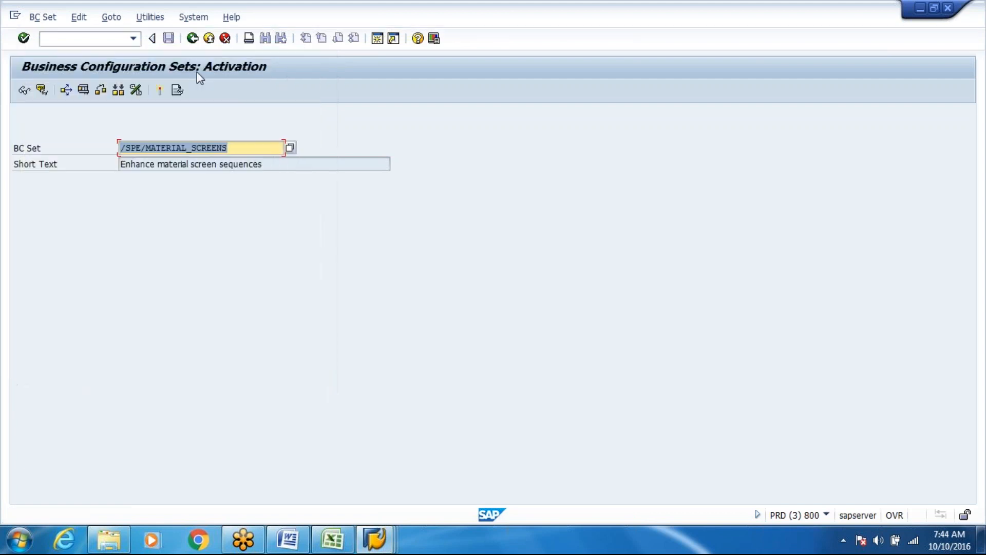
left_click(177, 91)
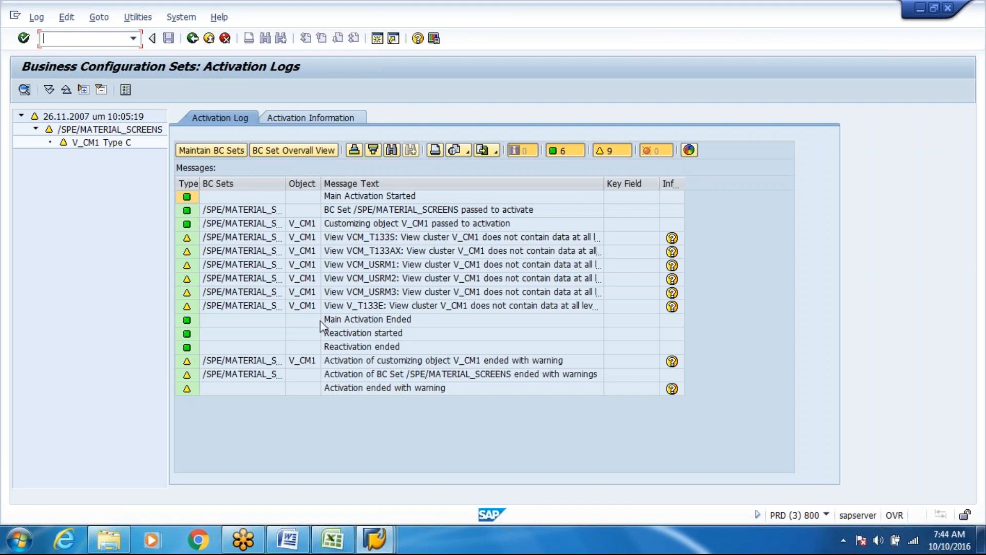
left_click(351, 346)
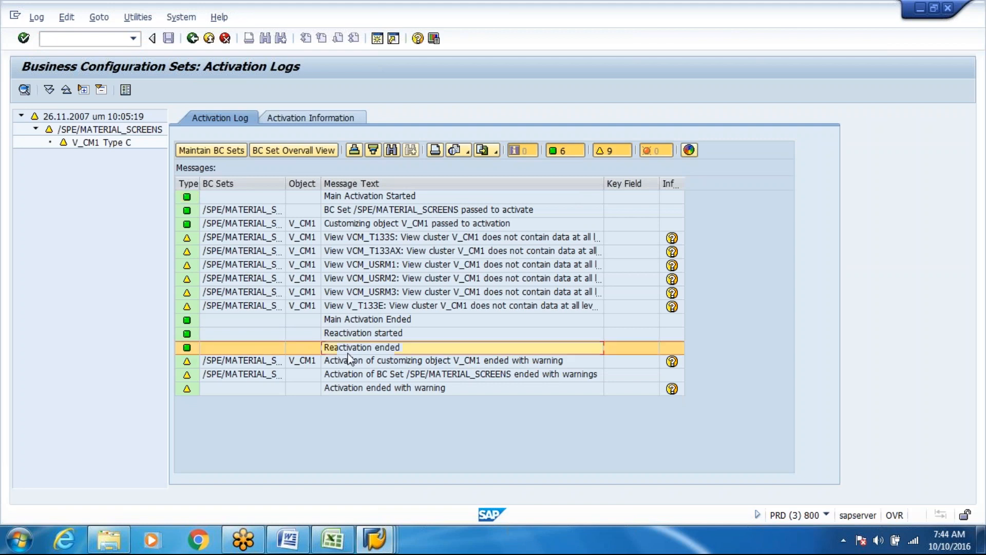
left_click(349, 322)
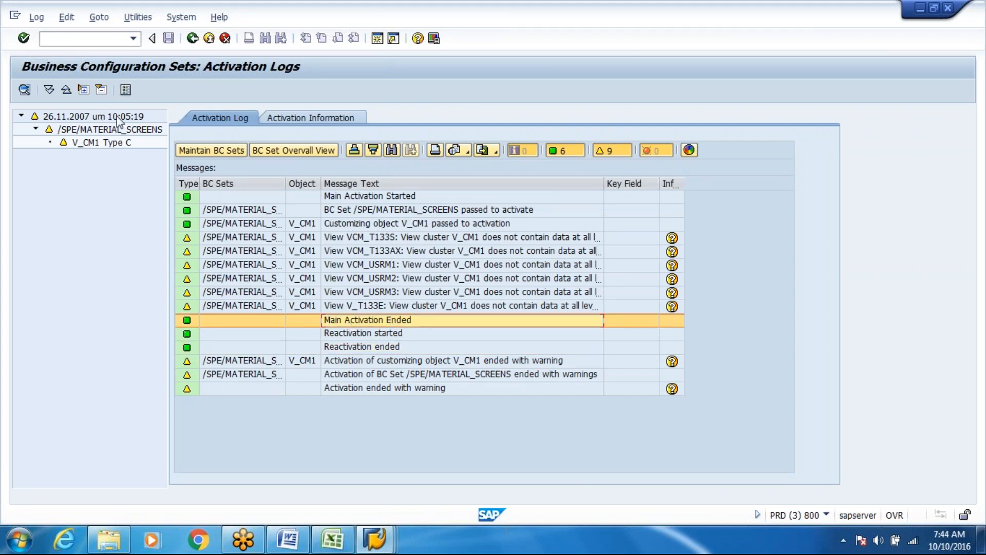
left_click(193, 39)
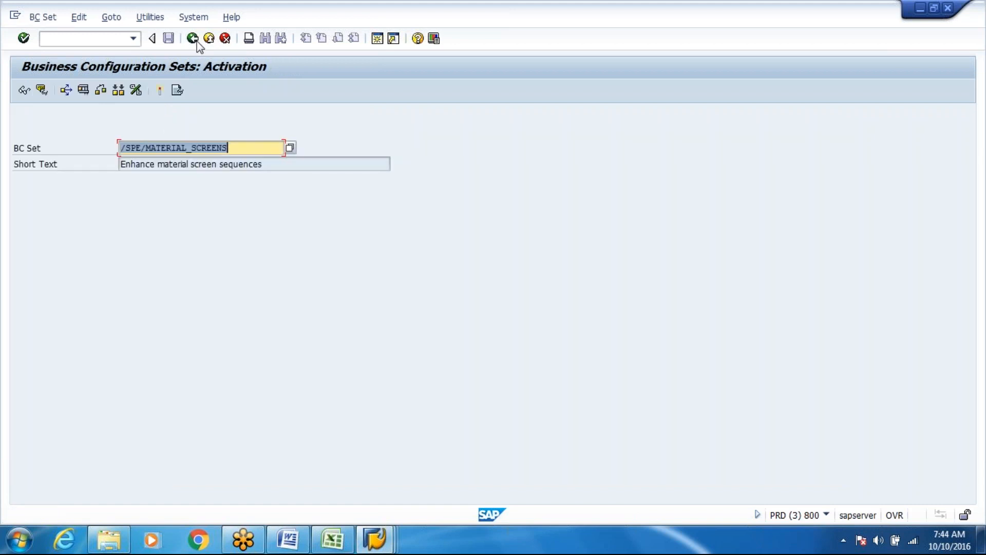
left_click(124, 39)
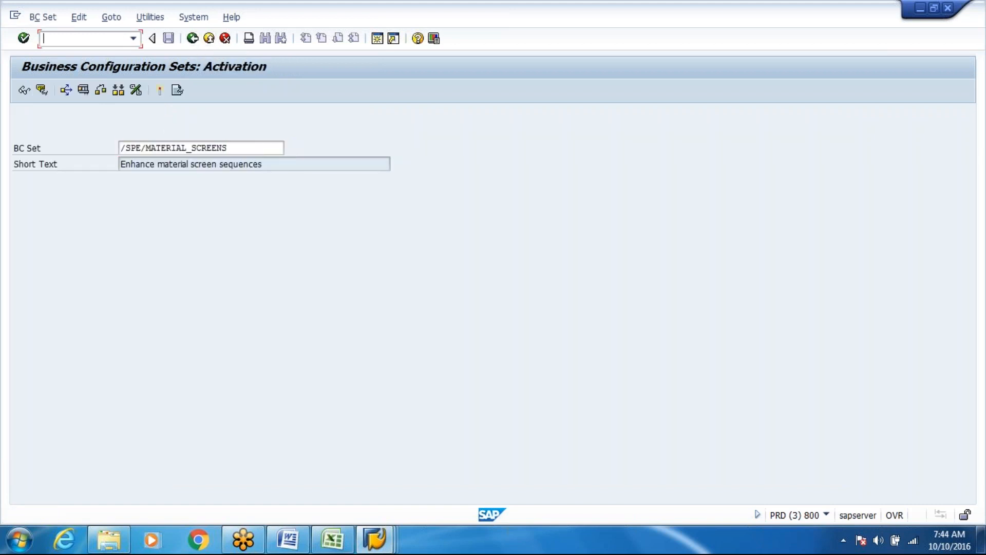
left_click(214, 42)
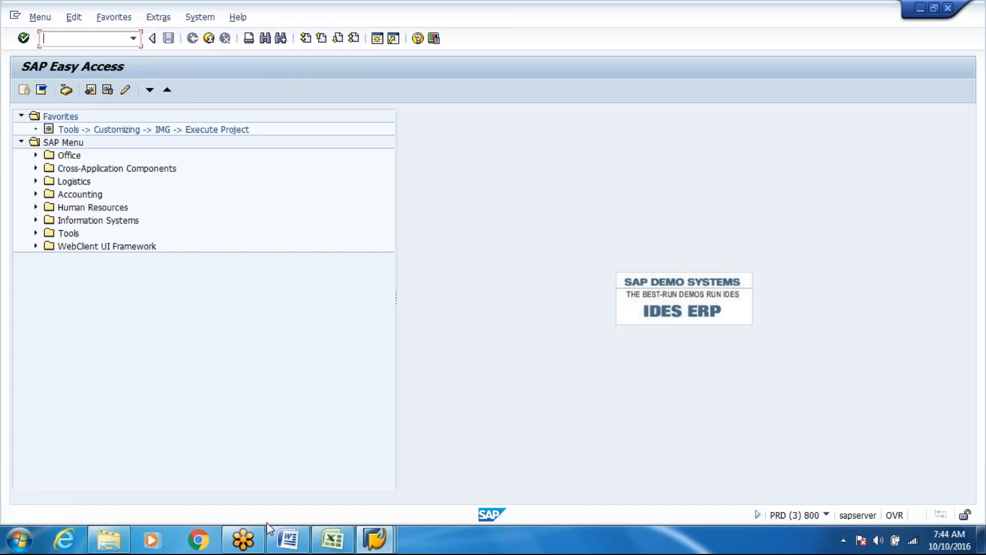
Step: Switch to the Word guide and read the procedure for maintaining additional screen sequences with transaction OMT3R
left_click(289, 539)
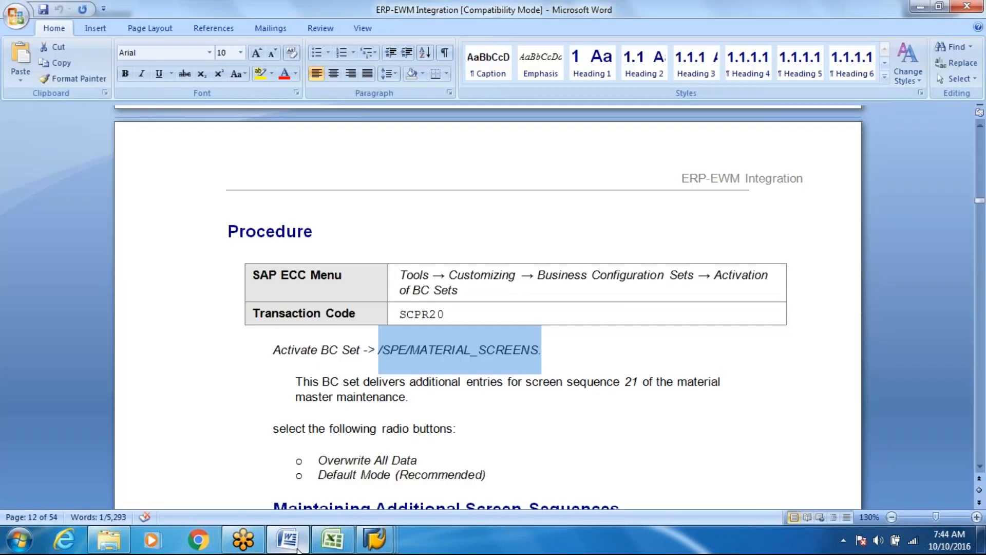
key("Down")
key("Down")
key("Down")
key("Down")
key("Down")
key("Down")
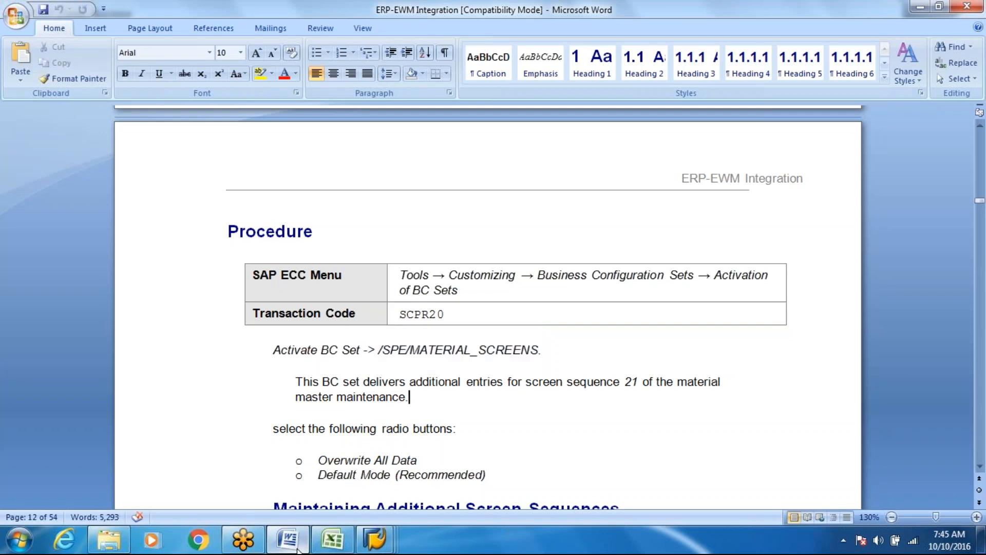
key("Down")
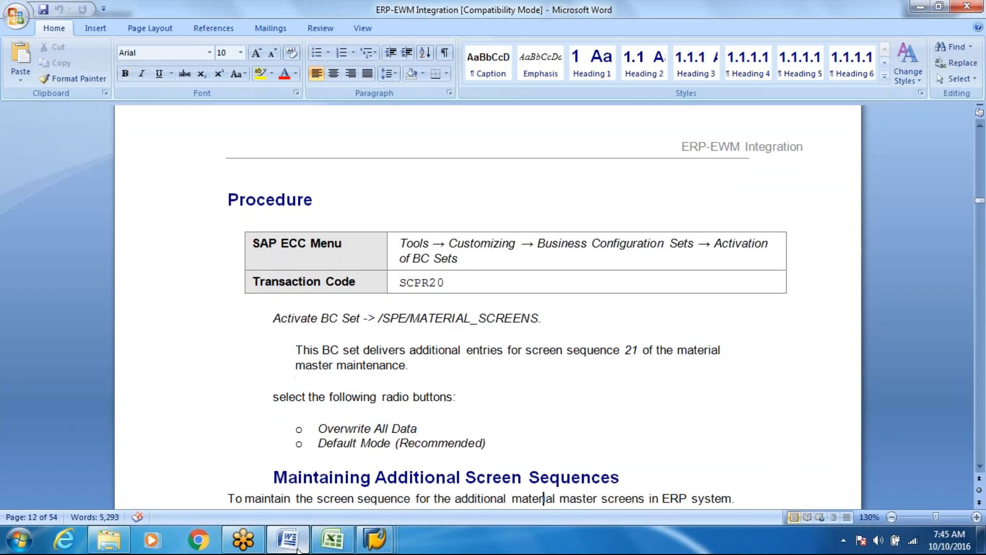
key("End")
key("Return")
type("Procedure")
key("Return")
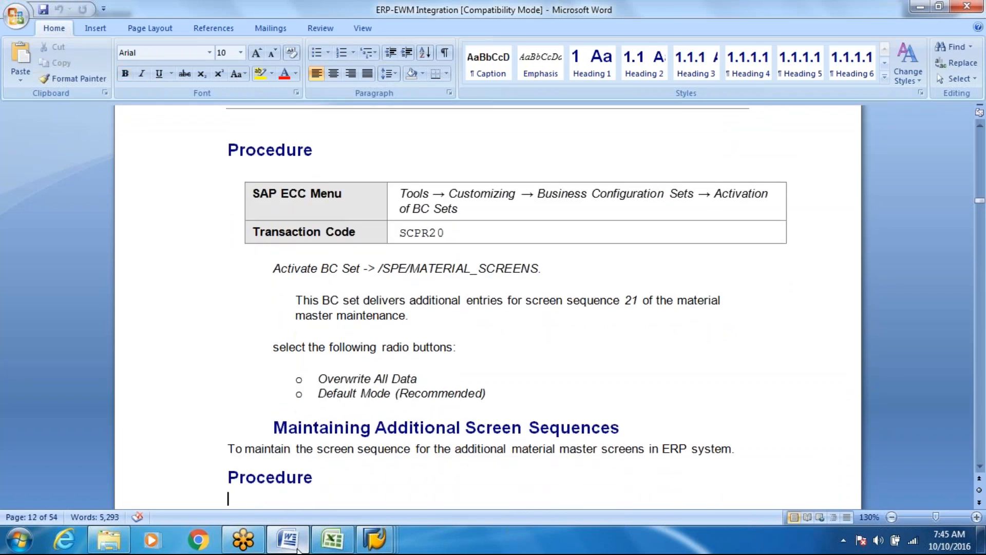
type("IMG Menu (ERP system)\tLogistics - General → Material Master → Configuring the Material Master → Maintain Order of Main and Additional Screens. Transaction Code\tOMT3R")
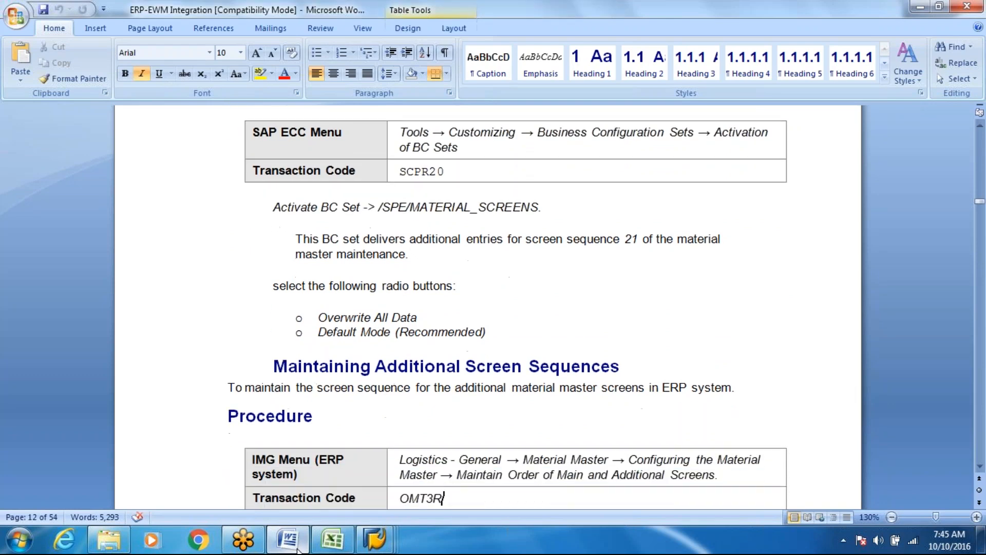
key("Down")
type("Select sequence 21 and For screen number 56, enter 300 and For screen number 57, enter 310.")
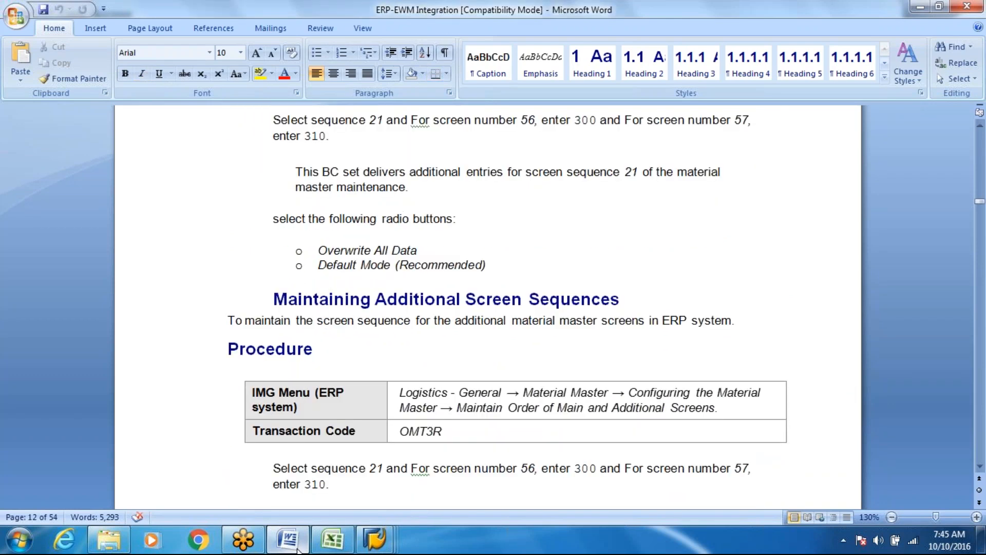
key("ctrl+v")
key("Up")
key("Up")
key("Up")
key("Up")
key("Up")
key("Up")
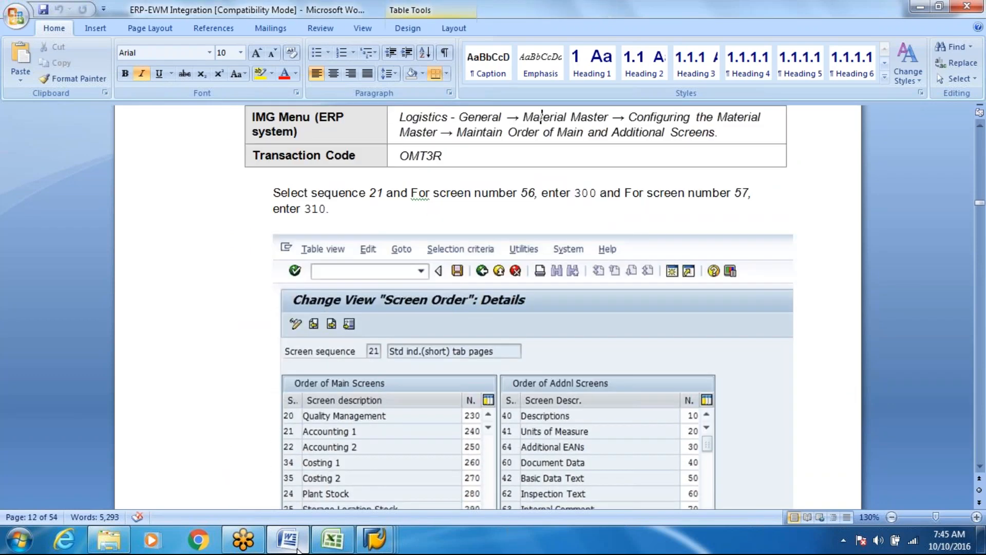
key("Up")
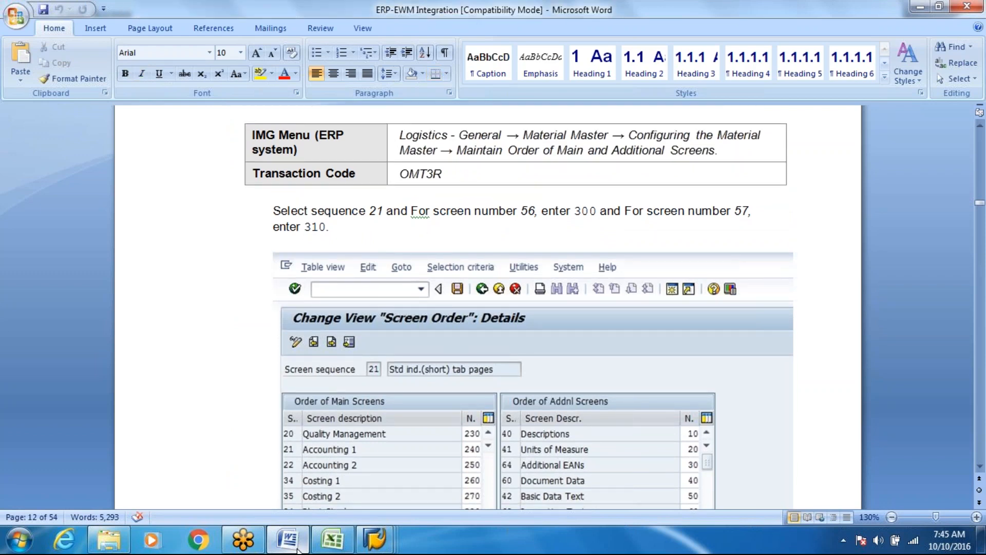
Step: Switch back to SAP Easy Access, run transaction SPRO and display the SAP Customizing Implementation Guide
left_click(298, 549)
type("spr")
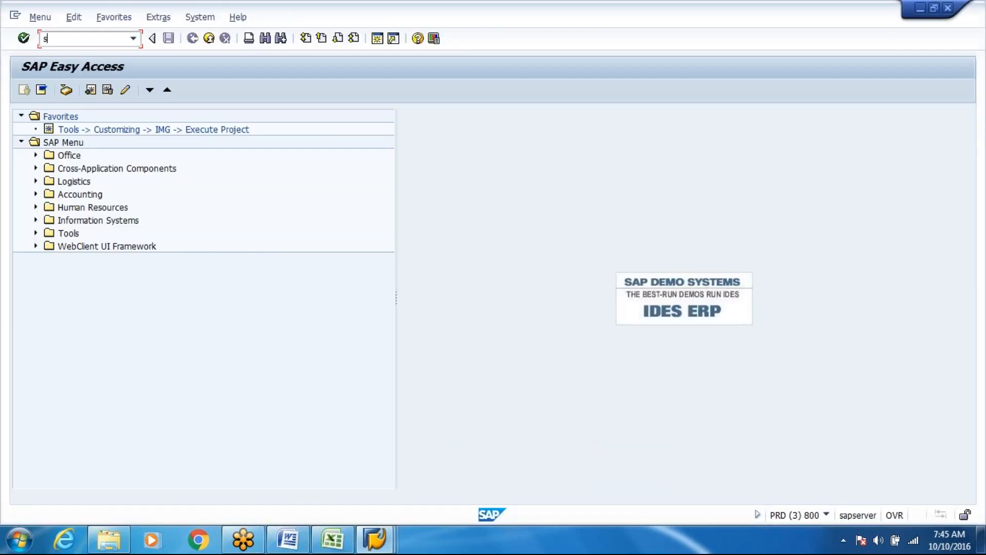
type("o")
key("Return")
left_click(82, 92)
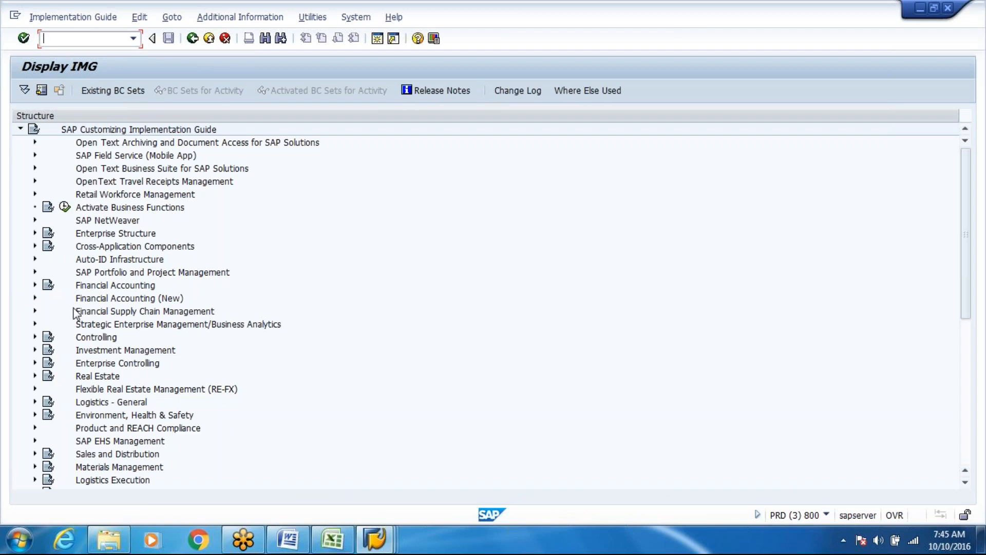
key("F10")
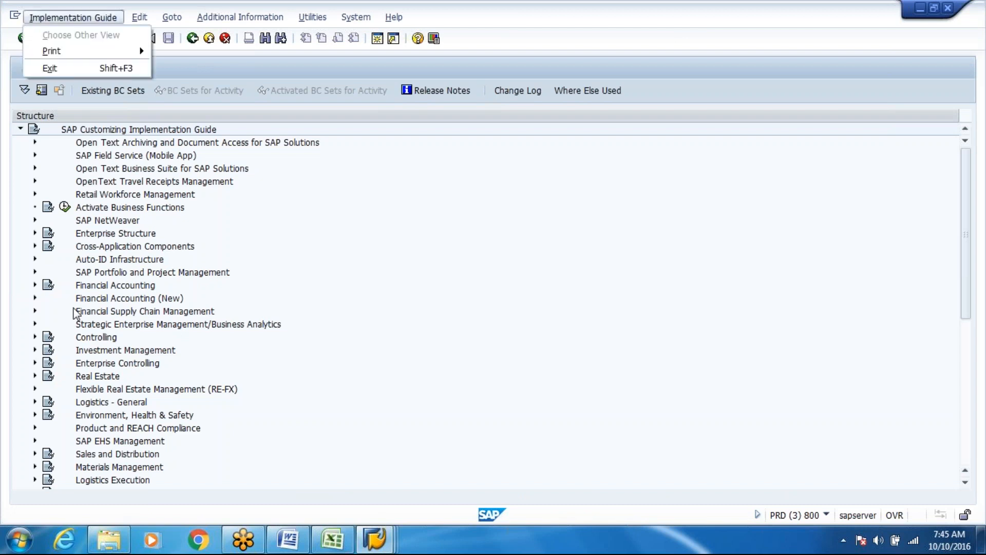
key("alt+Tab")
key("alt+Tab")
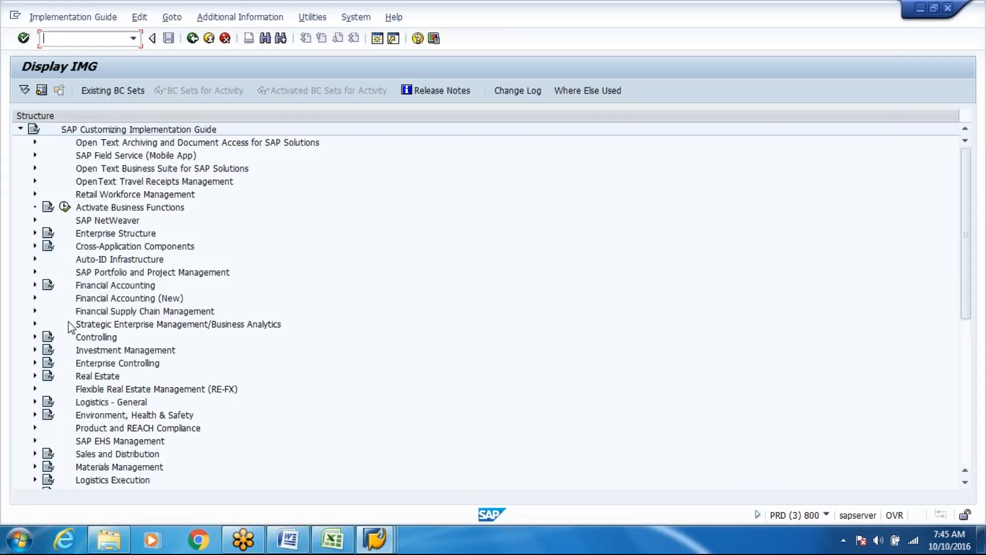
Step: Expand Logistics - General, Material Master and its Basic Settings in the implementation guide structure
left_click(100, 455)
key("Down")
scroll(100, 455, "down", 3)
left_click(100, 454)
key("Up")
key("Up")
key("Up")
key("Up")
key("Up")
key("Up")
key("Up")
key("Up")
key("Up")
key("Up")
key("Up")
key("Up")
key("Up")
key("Up")
key("Up")
key("Up")
key("Up")
key("Up")
key("Up")
key("Up")
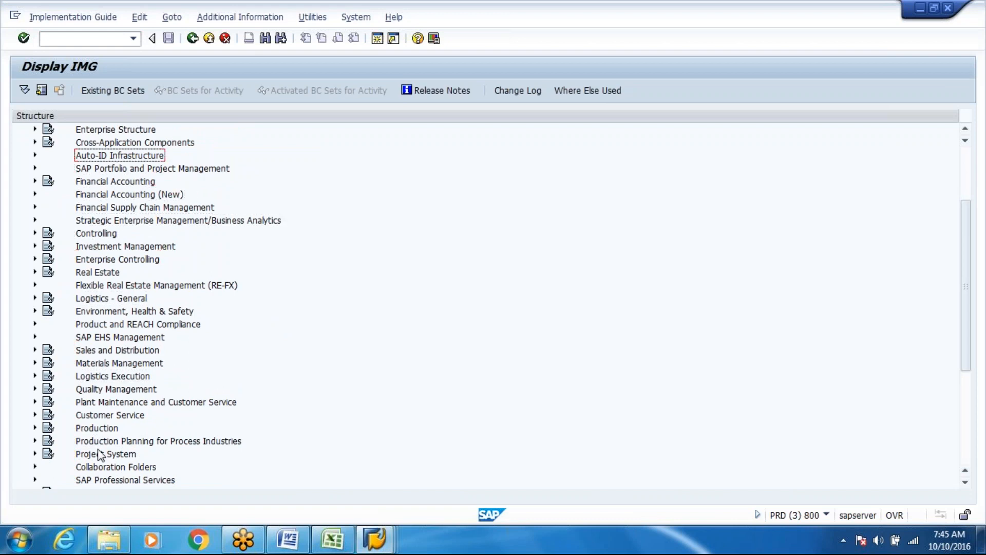
left_click(34, 298)
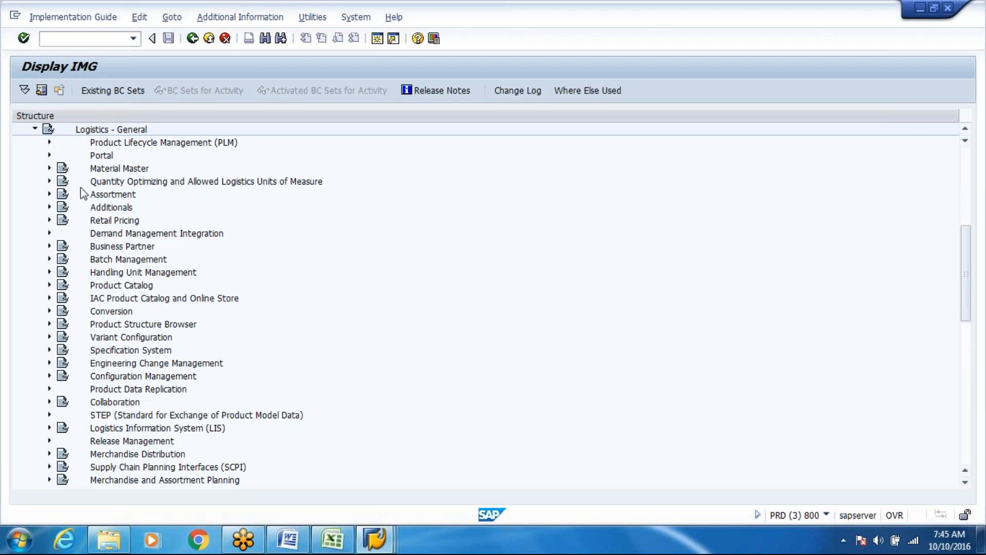
left_click(49, 168)
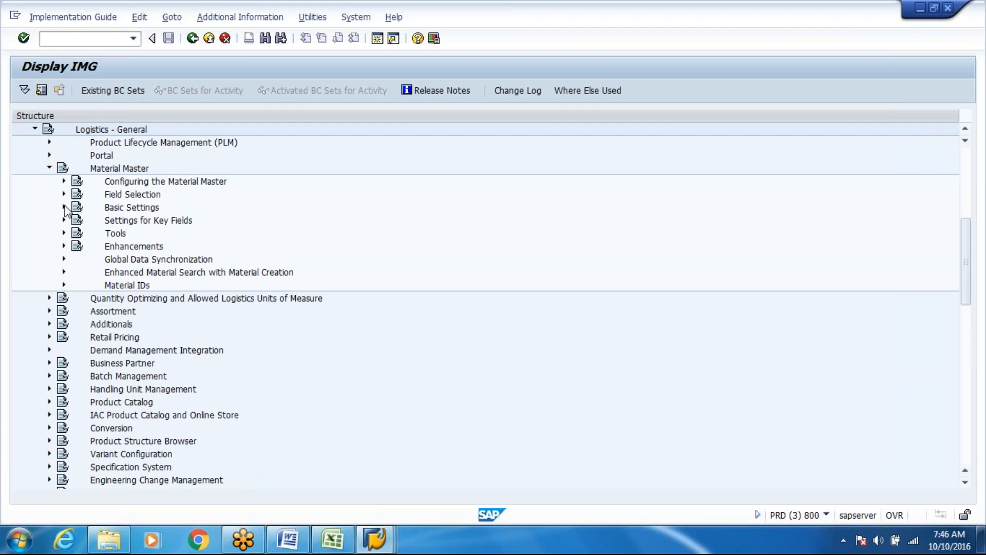
left_click(64, 207)
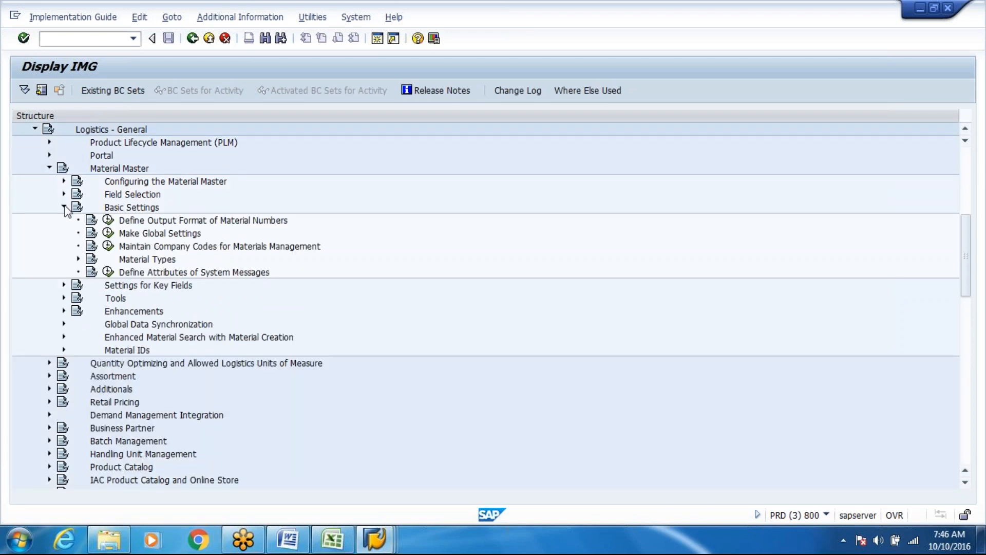
Step: Check the menu path in the Word guide and execute Maintain Order of Main and Additional Screens under Configuring the Material Master
key("alt+Tab")
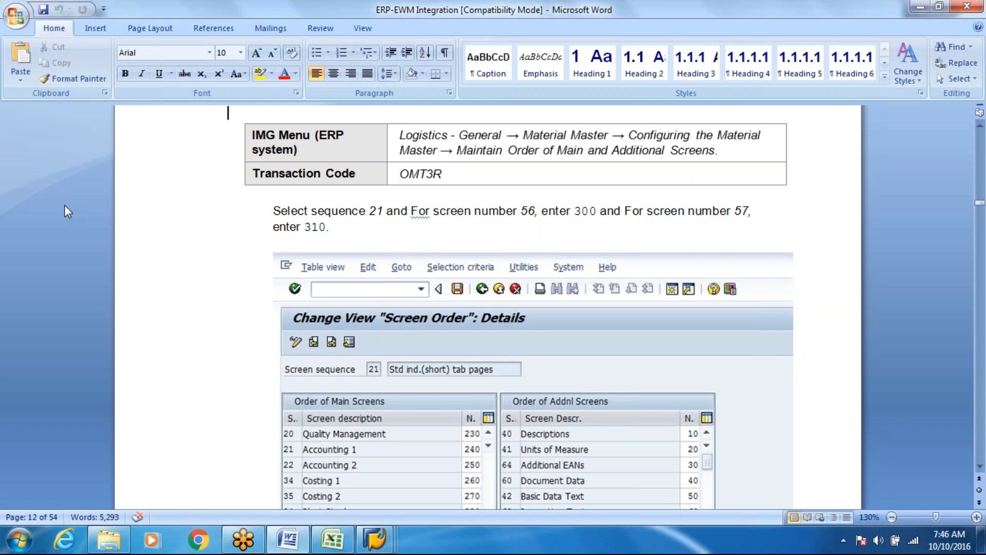
key("alt+Tab")
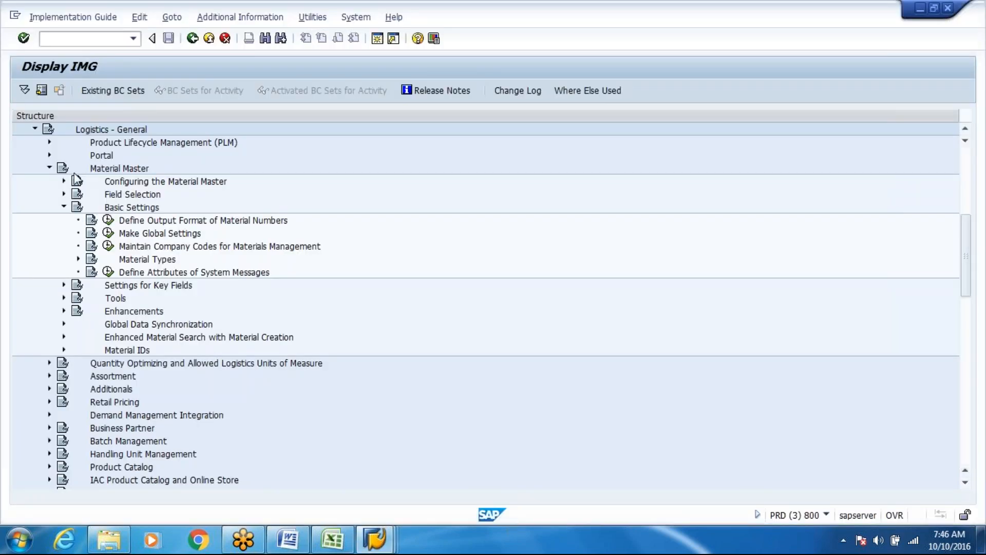
left_click(63, 182)
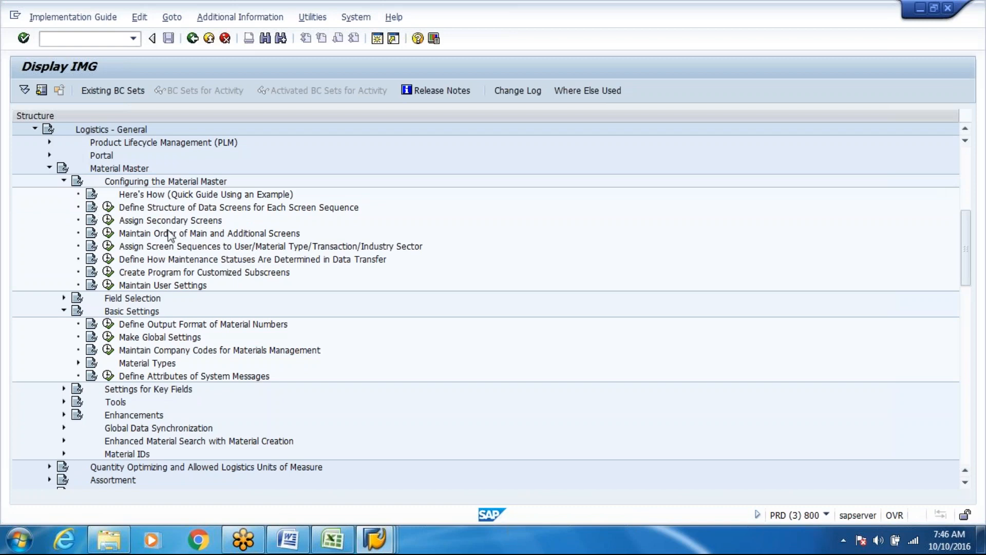
key("alt+Tab")
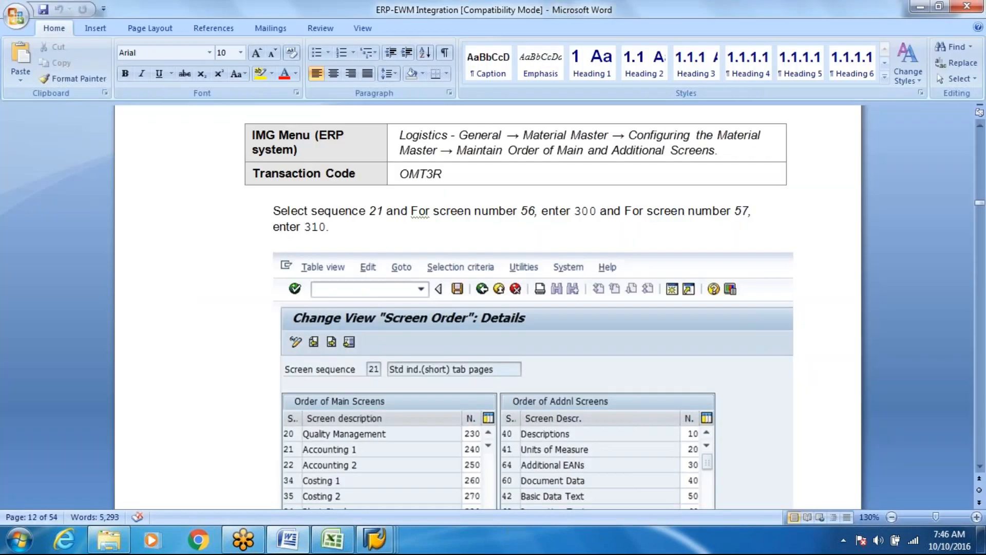
key("alt+Tab")
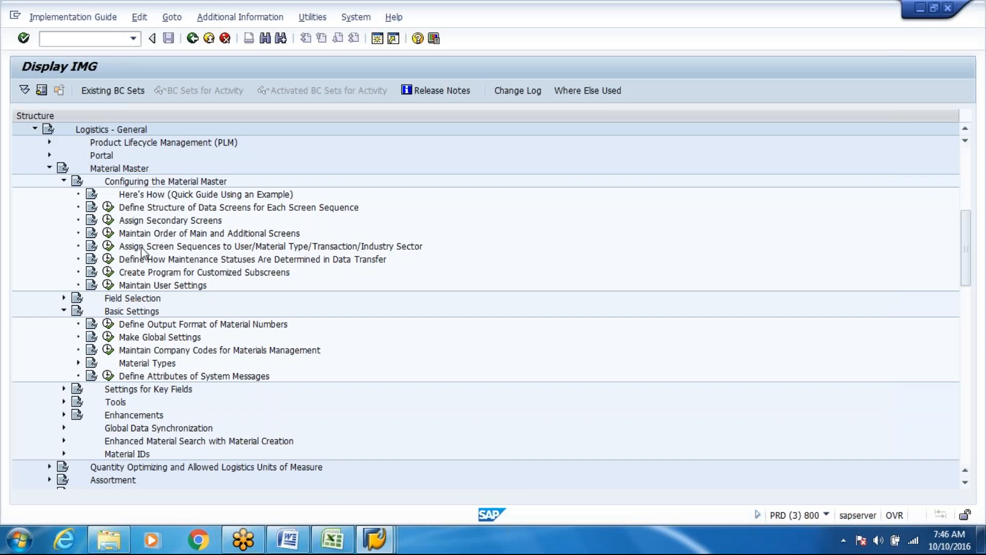
left_click(108, 233)
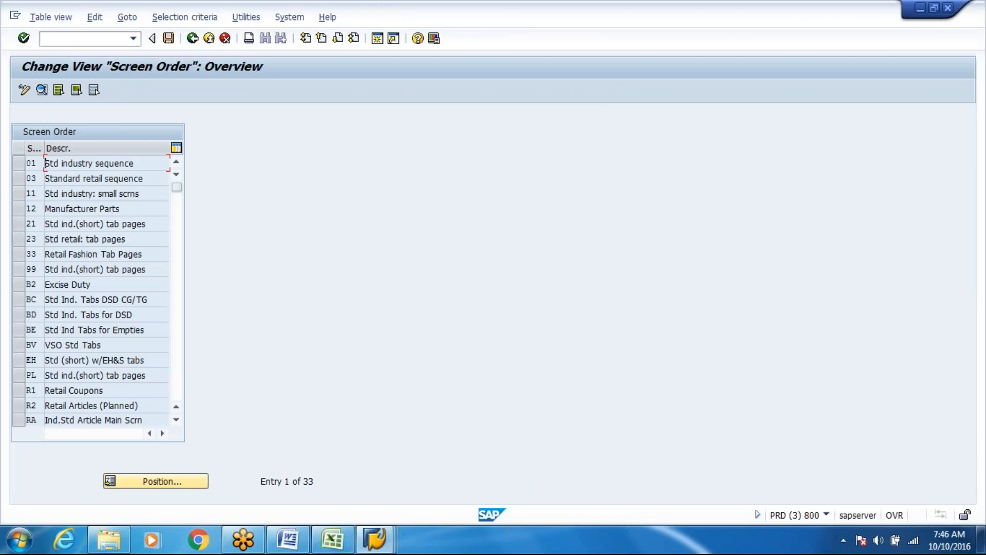
Step: Select screen sequence 21, Std ind.(short) tab pages, and display its screen order details
left_click(53, 223)
left_click(20, 220)
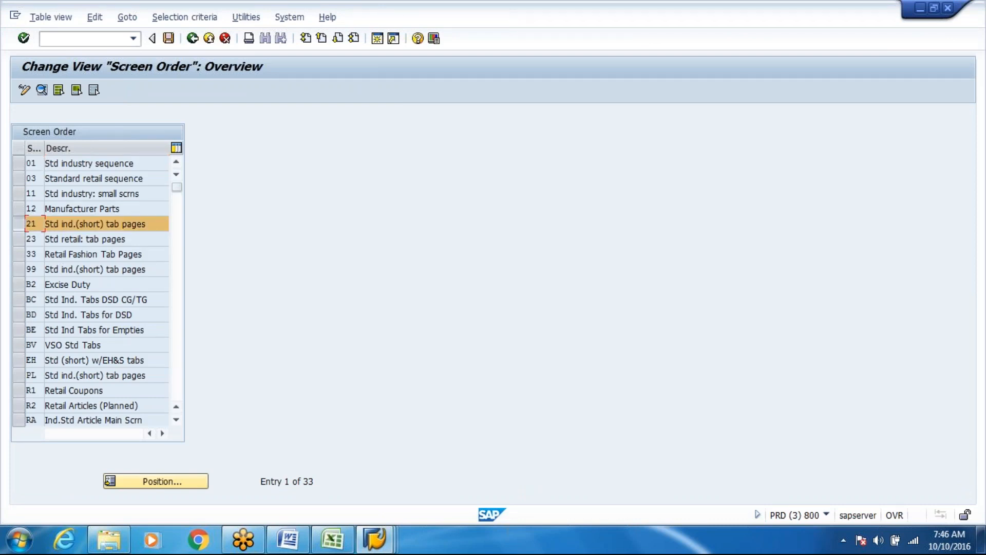
key("Return")
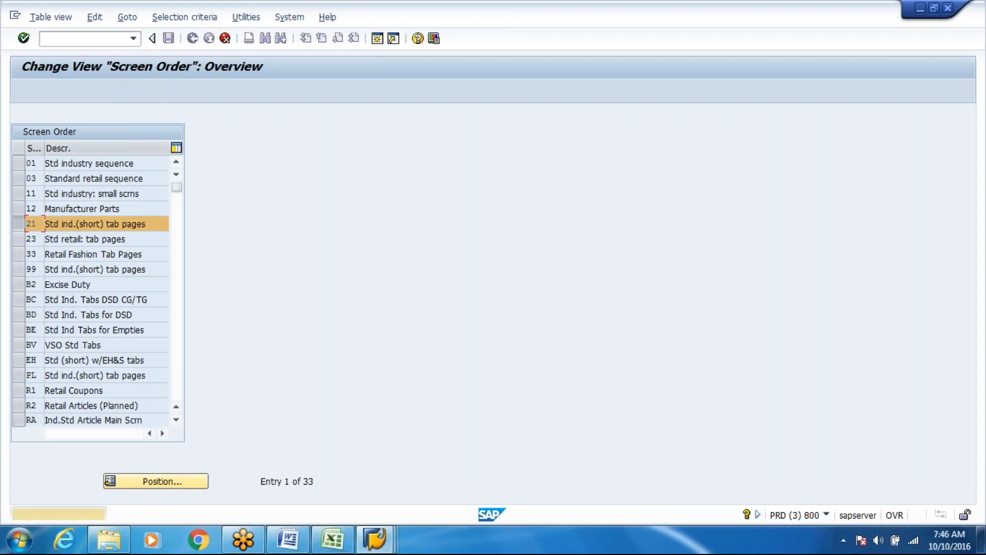
double_click(83, 223)
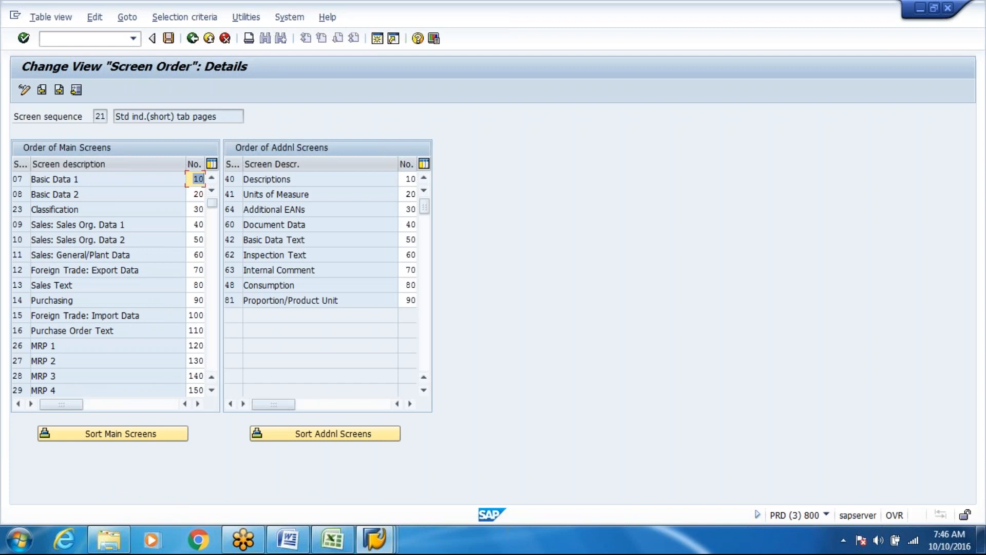
Step: Examine the order of main screens in sequence 21 down to screens 56 WM Execution and 57 WM Packaging
left_click(100, 117)
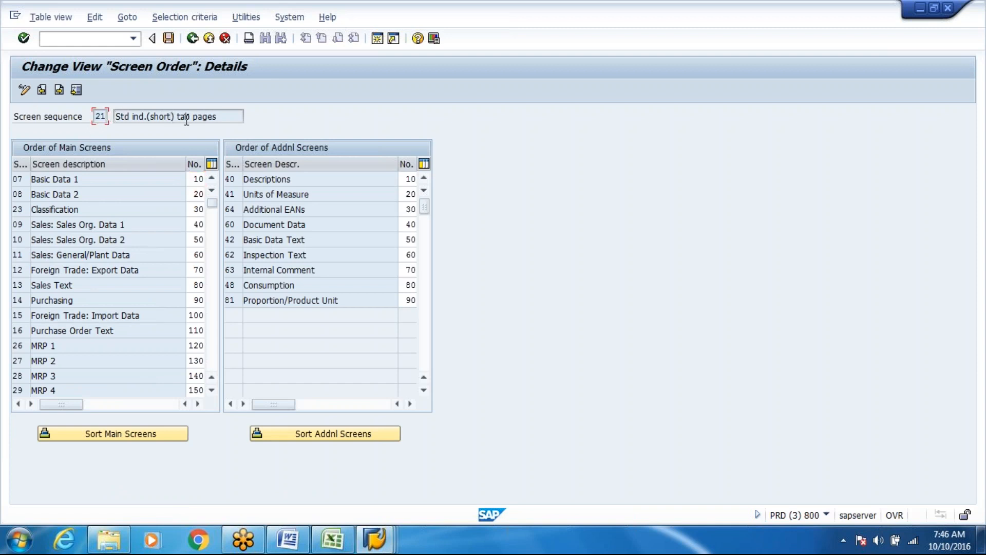
left_click_drag(227, 115, 96, 133)
left_click(94, 224)
key("Page_Down")
key("Page_Down")
key("Page_Up")
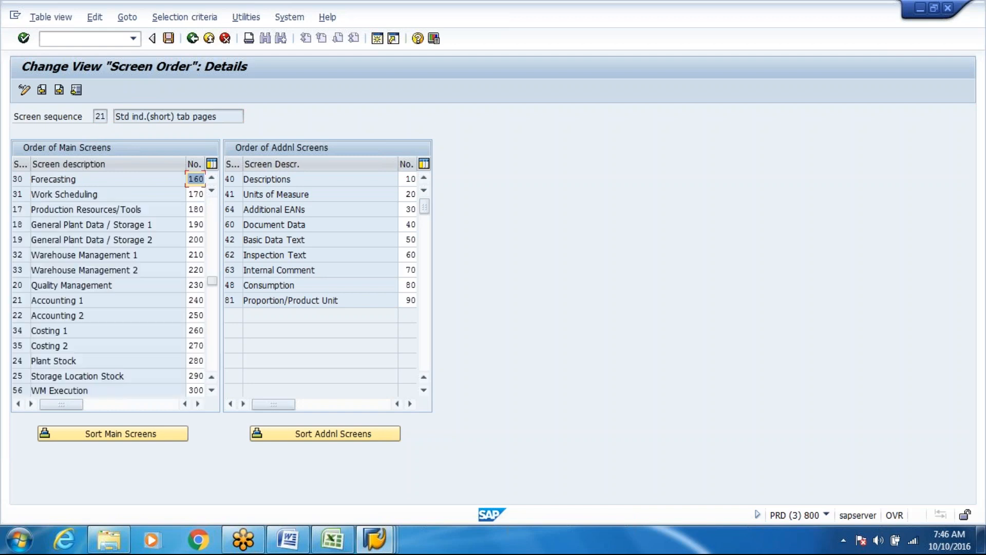
left_click(211, 391)
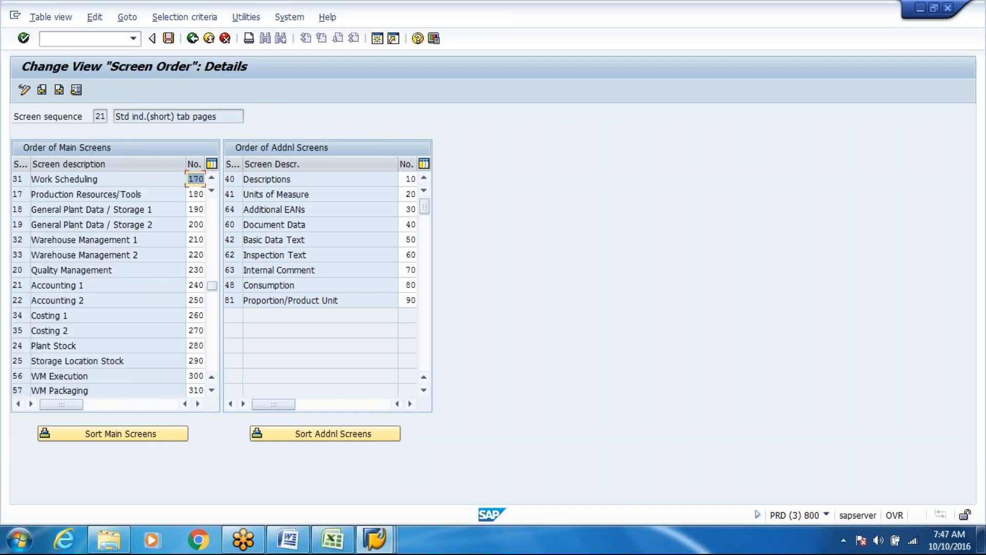
left_click(19, 390)
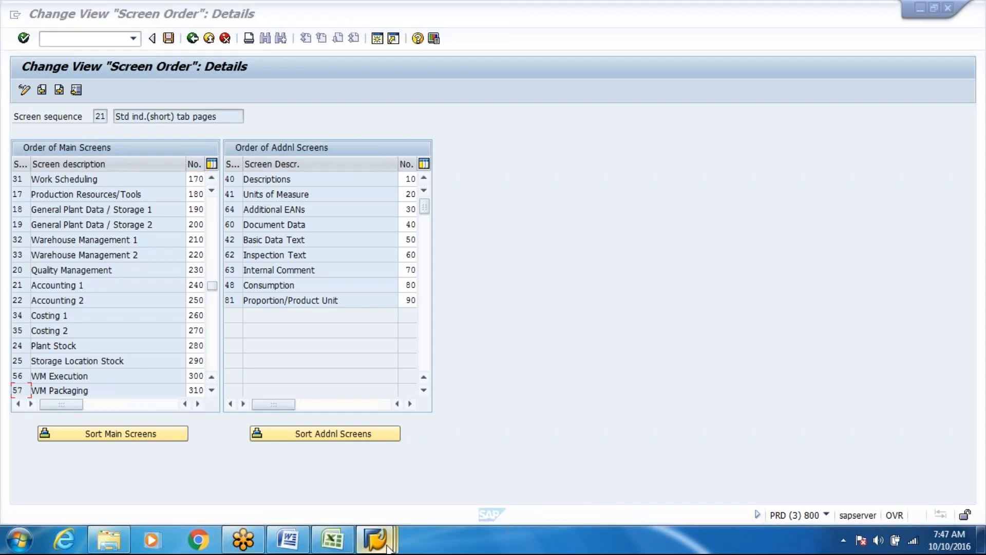
Step: Switch to the Display Material M-01 session, check the WM Execution view in its view list, and return to the screen order
mouse_move(388, 547)
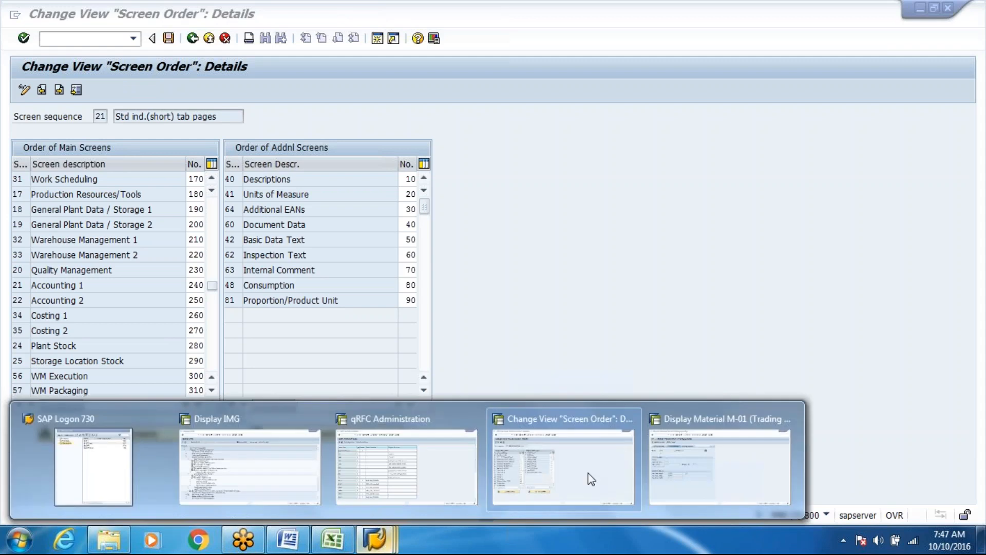
left_click(677, 466)
left_click(454, 117)
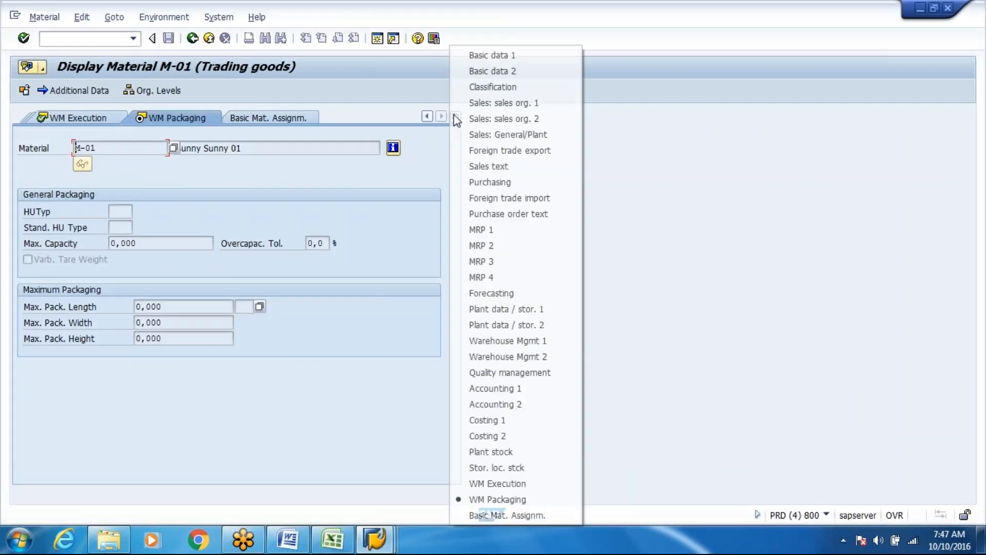
left_click(492, 483)
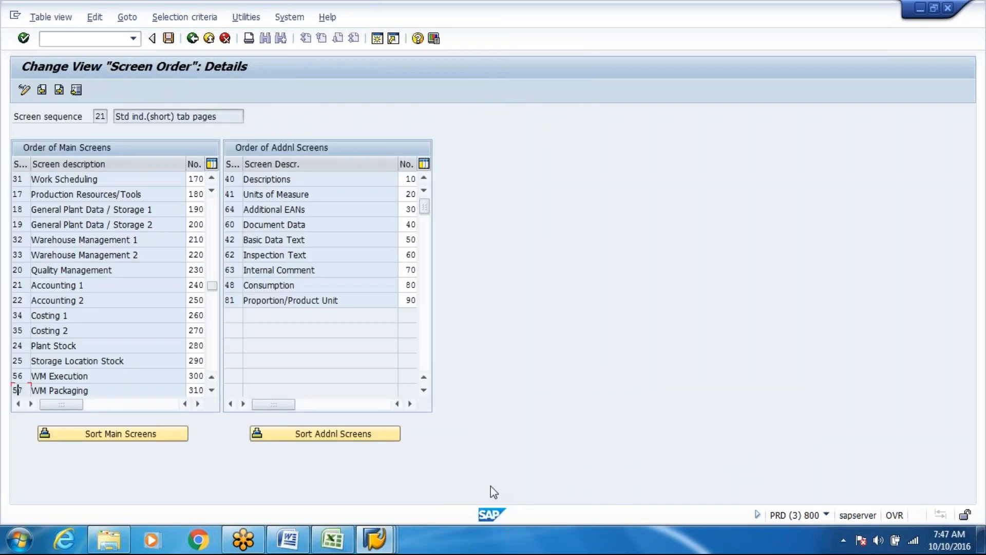
key("alt+Tab")
Step: Review the order numbers of the last main screens from Costing 2 to Basic Material Assignment, and return to the screen order overview
key("Page_Down")
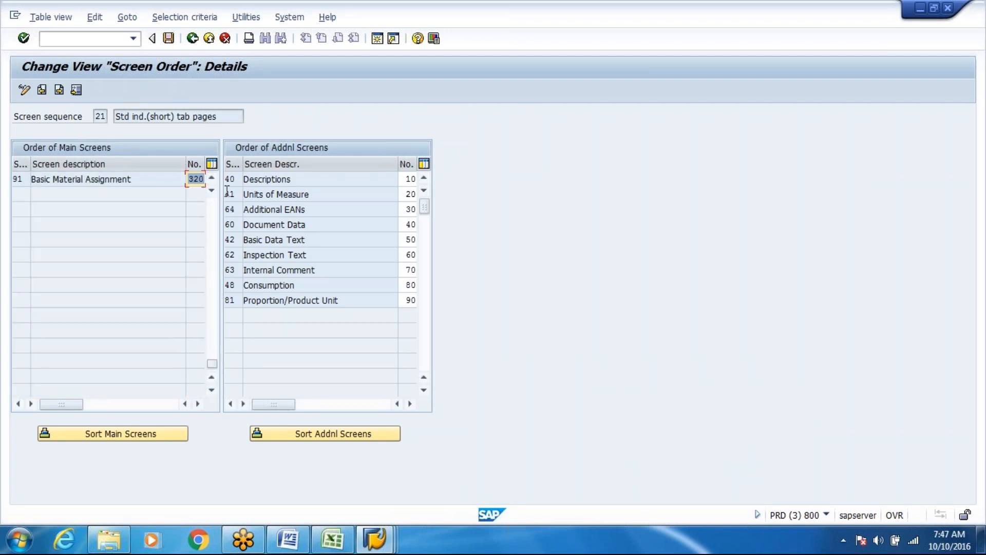
left_click(211, 177)
left_click(211, 178)
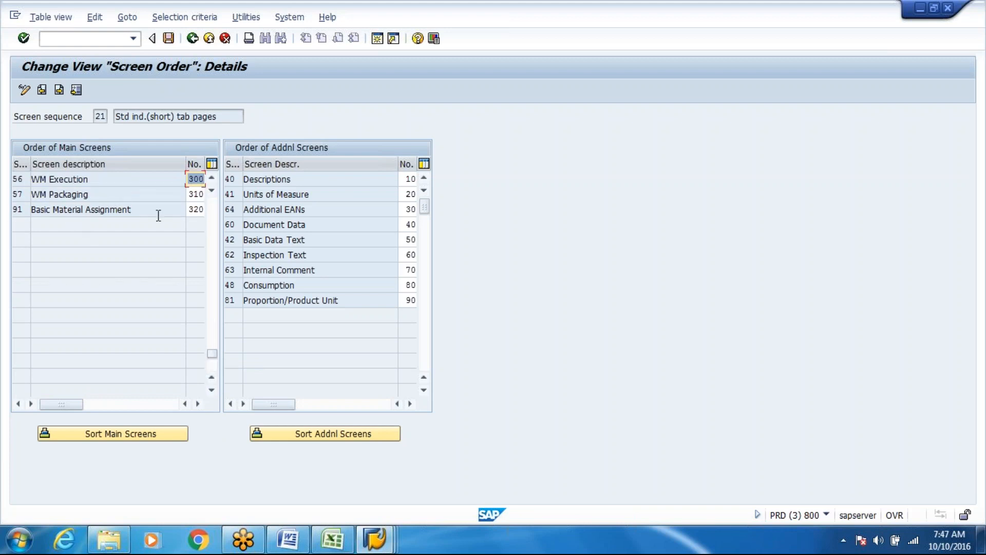
left_click(211, 178)
left_click(211, 178)
left_click(211, 177)
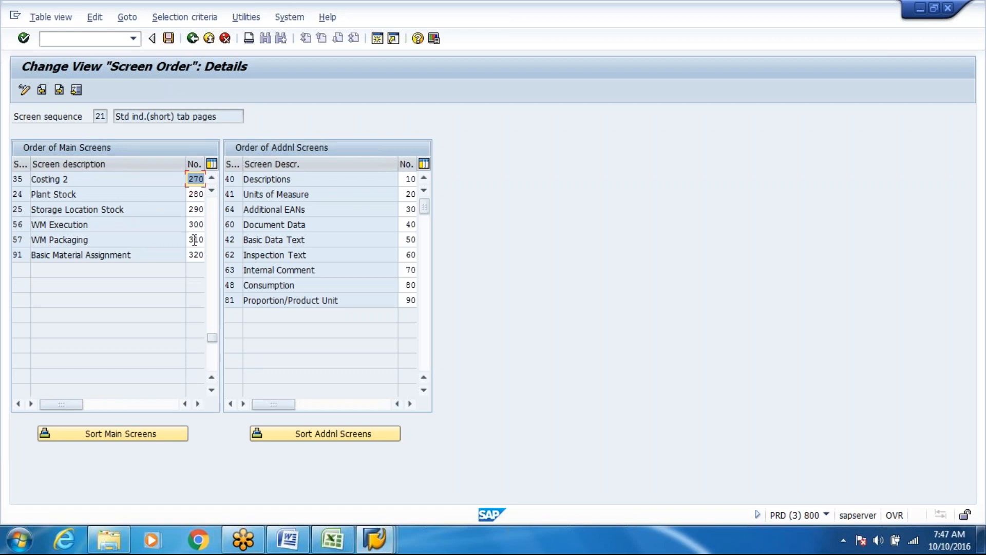
left_click(196, 209)
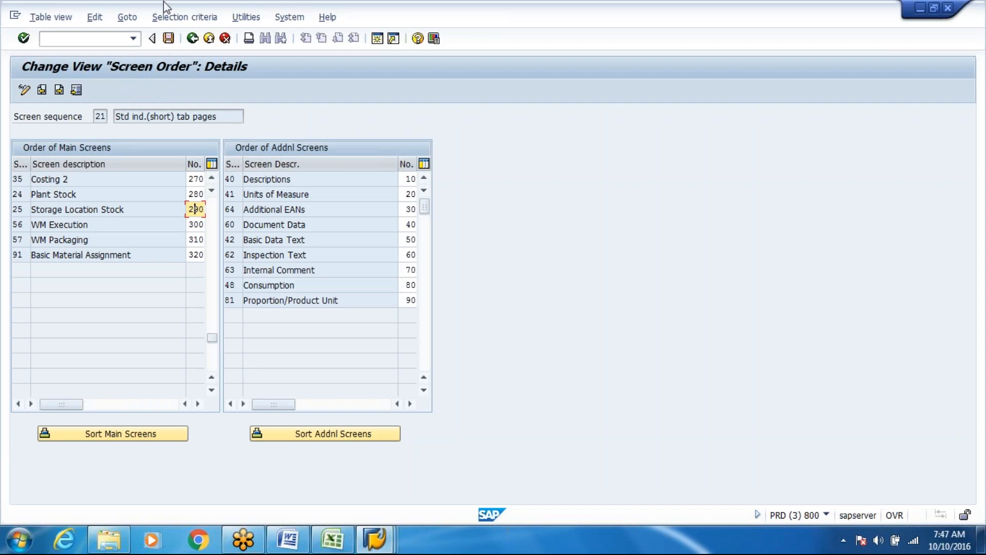
left_click(192, 38)
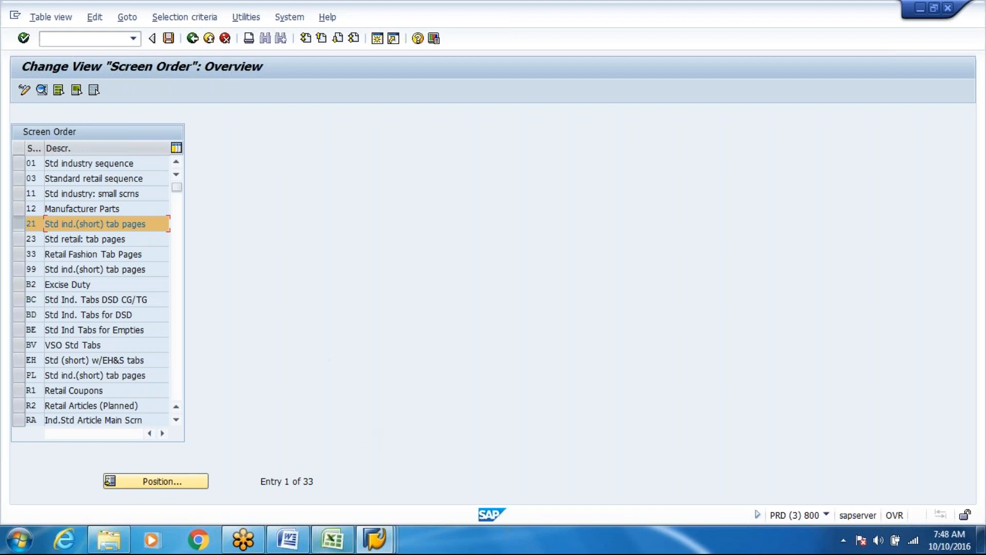
Step: Go to section 1.12 on extended inbound delivery profiles in the Word guide, and open a new SAP session for transaction VL60P2
left_click(291, 548)
key("Page_Down")
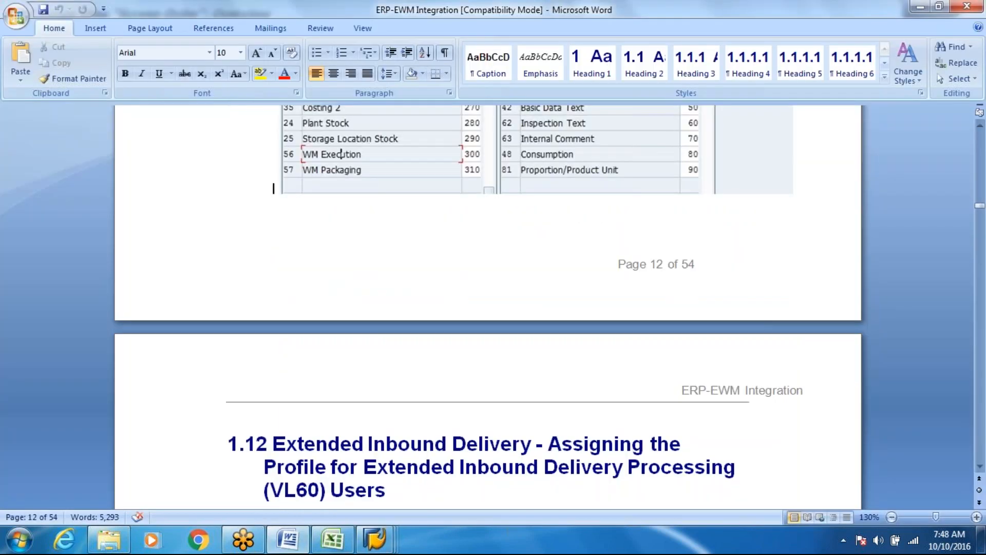
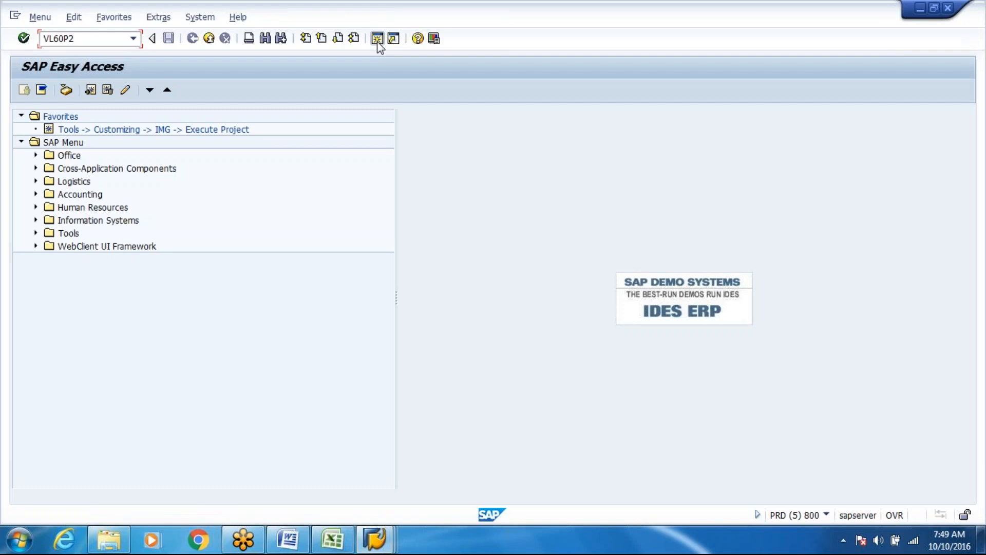
left_click(378, 41)
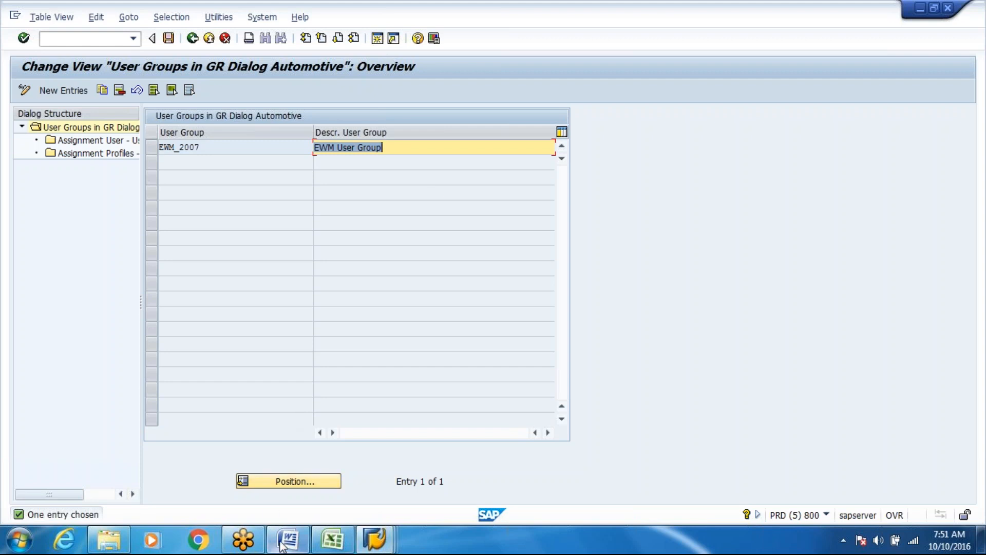
Step: Switch to the Word guide, read the VL60P2 user group procedure through section 1.13, and switch back to the SAP user groups view
mouse_move(281, 543)
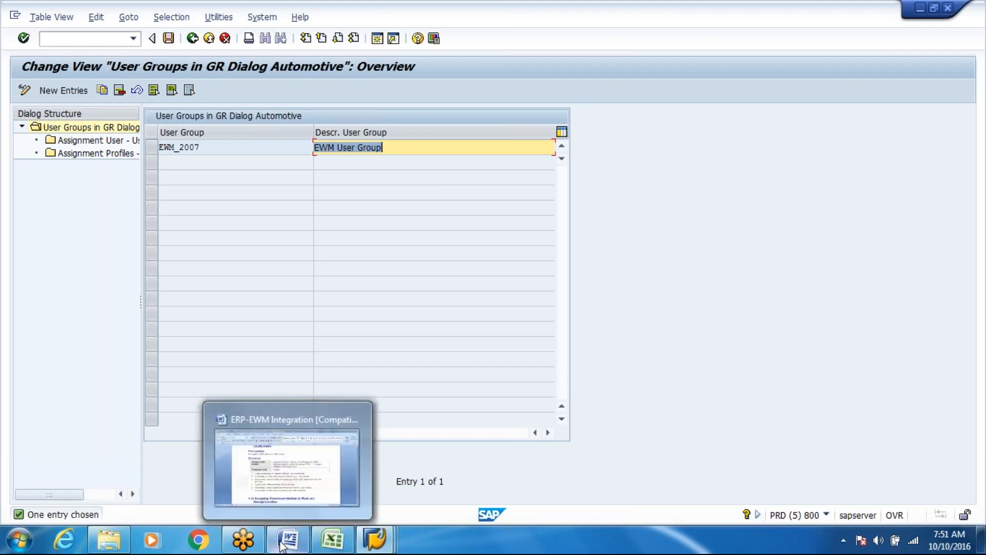
left_click(271, 462)
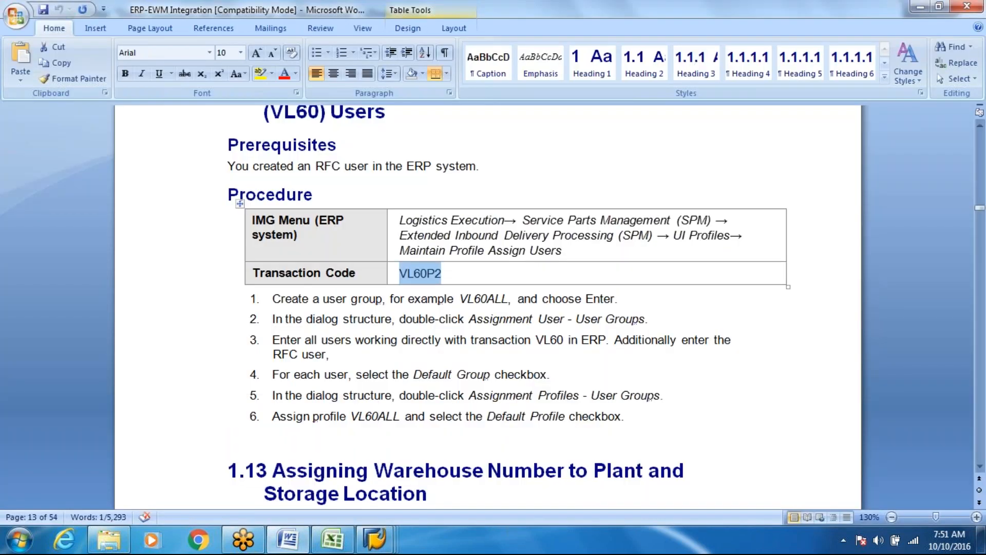
scroll(340, 160, "up", 10)
left_click(341, 160)
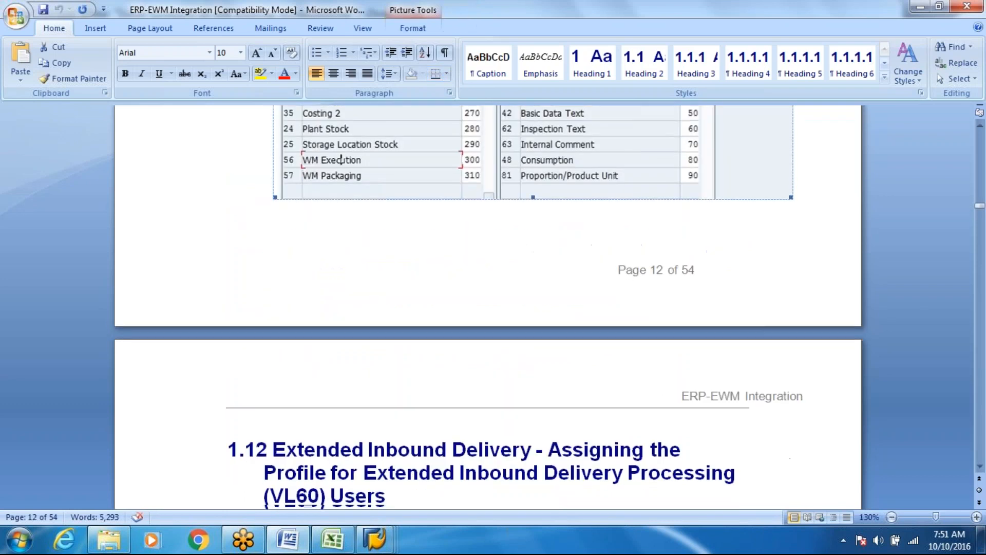
key("Page_Down")
key("Page_Down")
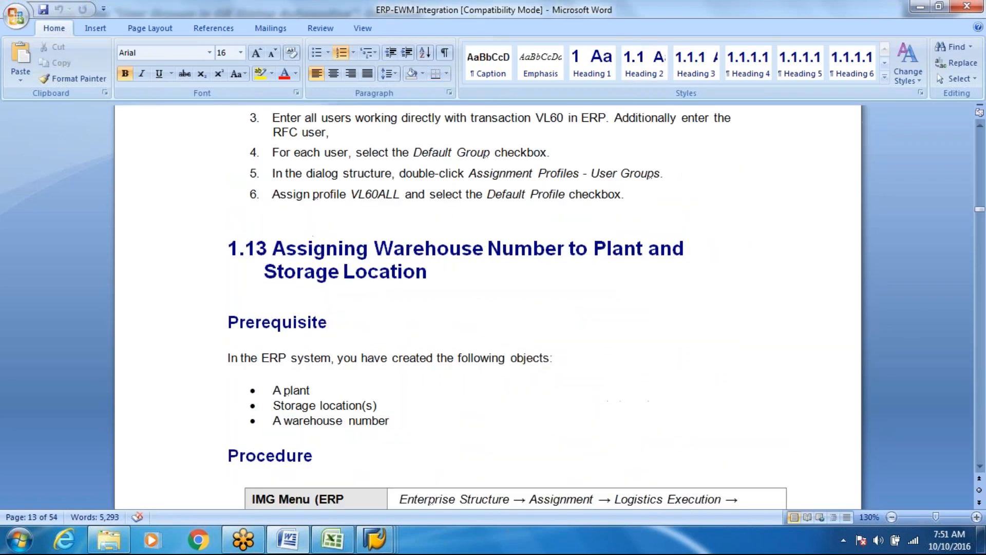
key("alt+Tab")
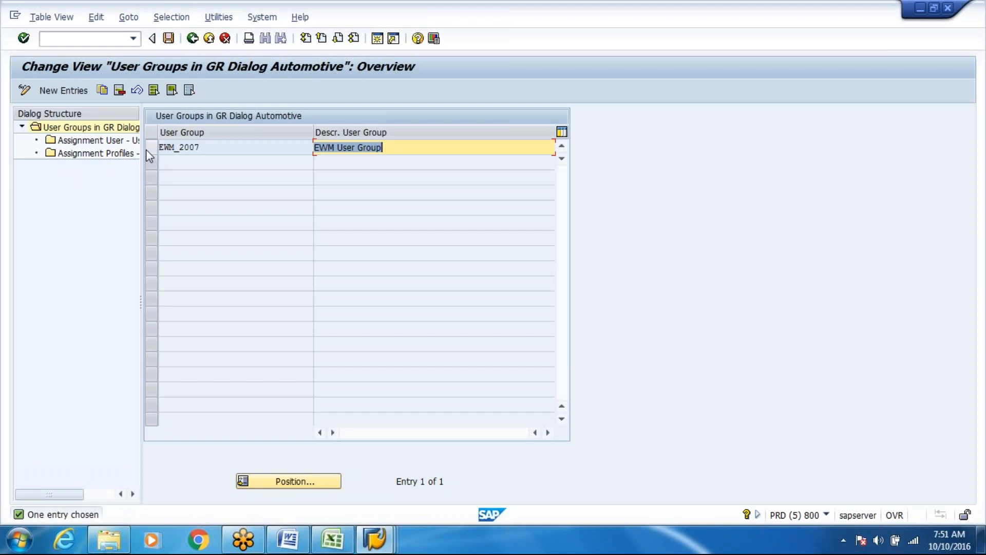
Step: Check the users assigned to user group EWM_2007, and open the group's profile assignments
left_click(148, 152)
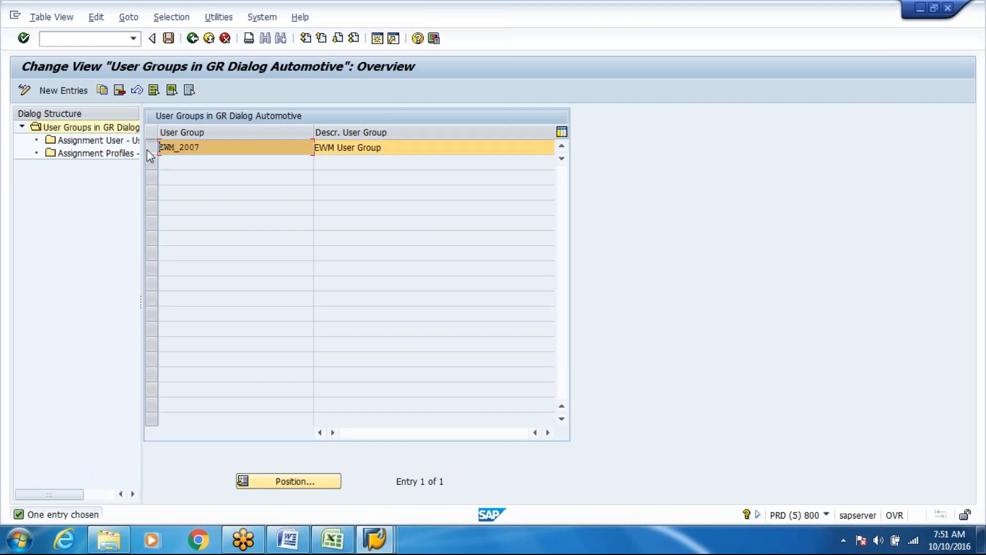
double_click(118, 143)
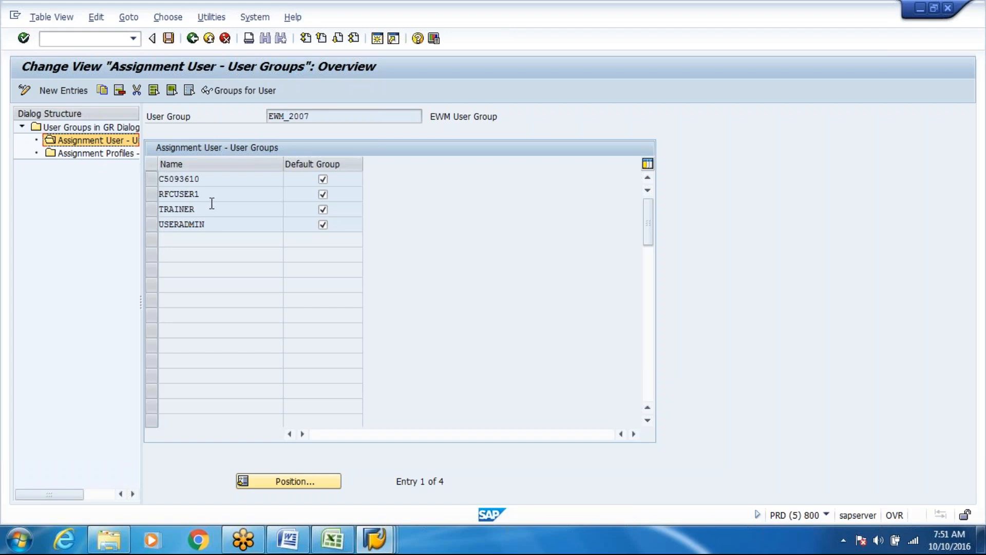
double_click(87, 154)
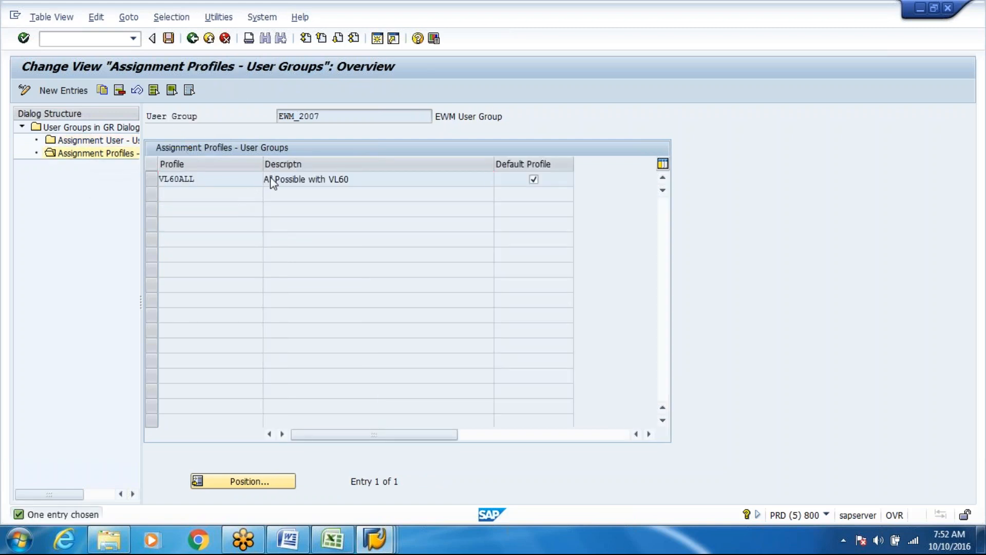
Step: Look through the possible VL60 profiles for the user group, close the list without choosing one, and return to SAP Easy Access
key("F4")
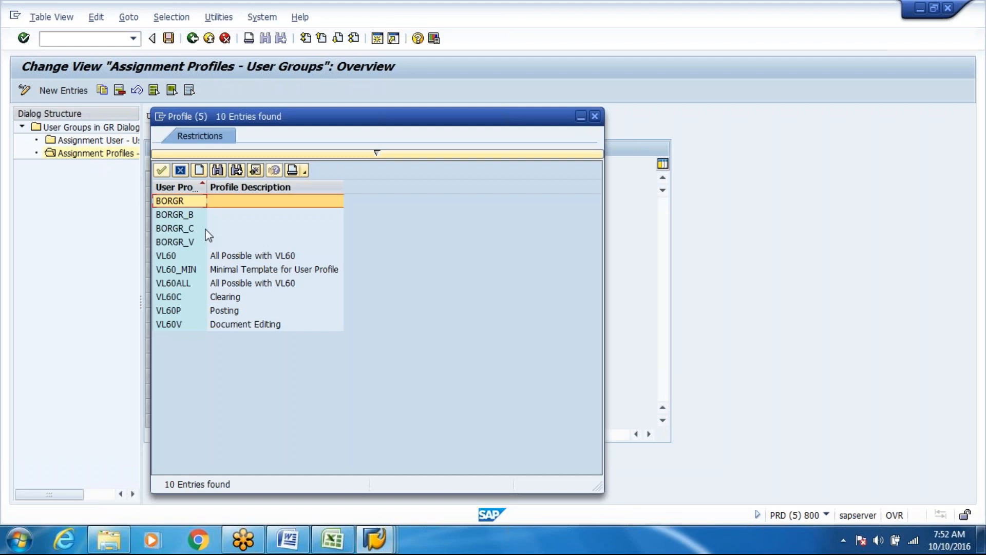
left_click(202, 304)
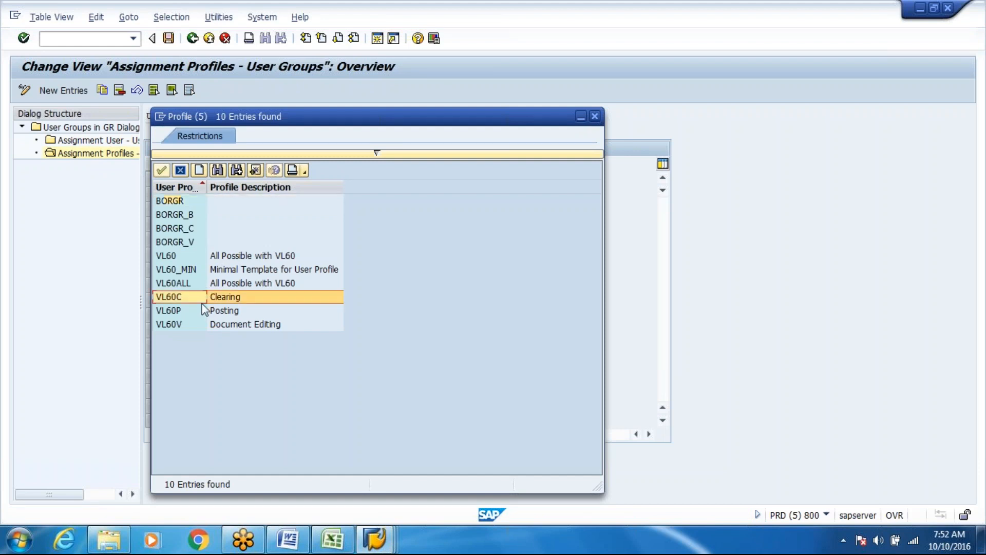
left_click(199, 307)
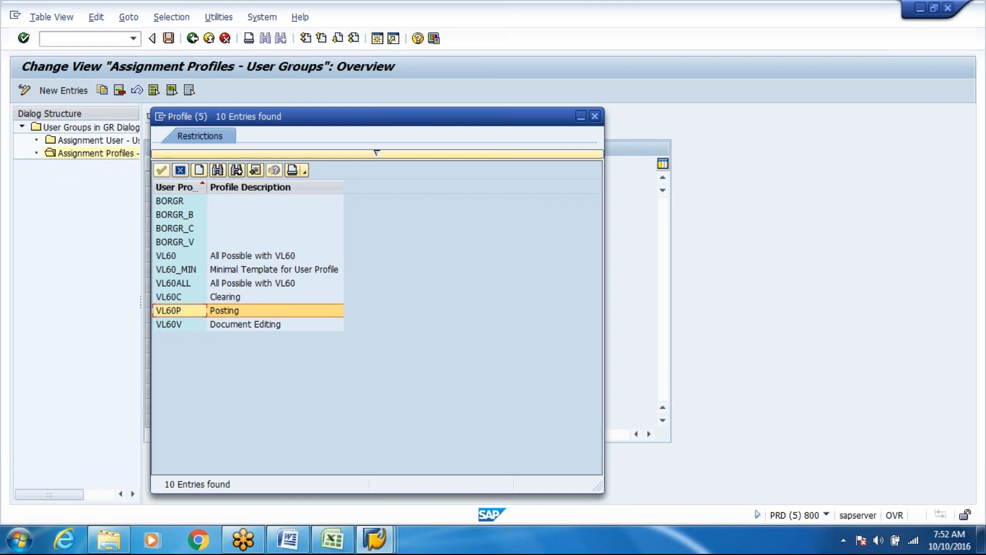
left_click(594, 116)
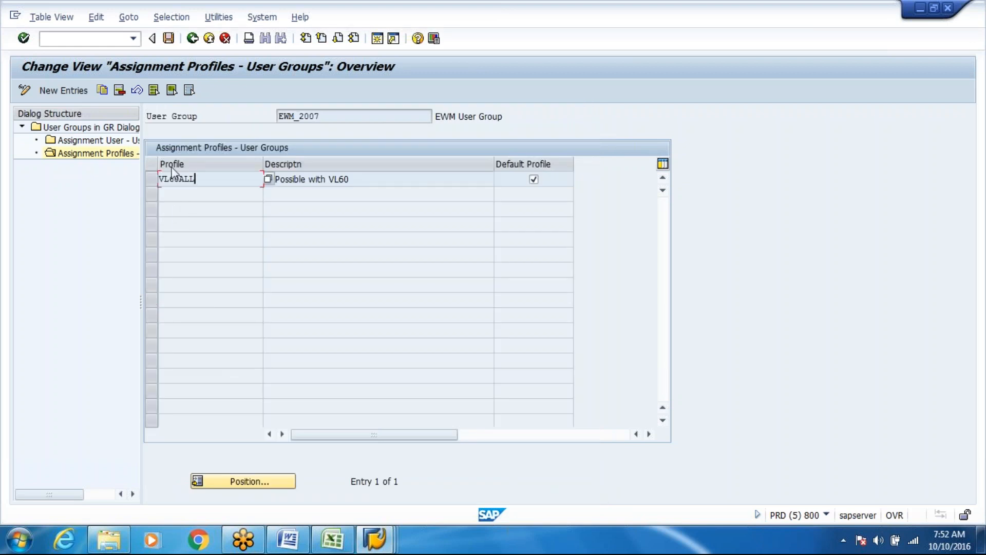
left_click(192, 39)
left_click(191, 39)
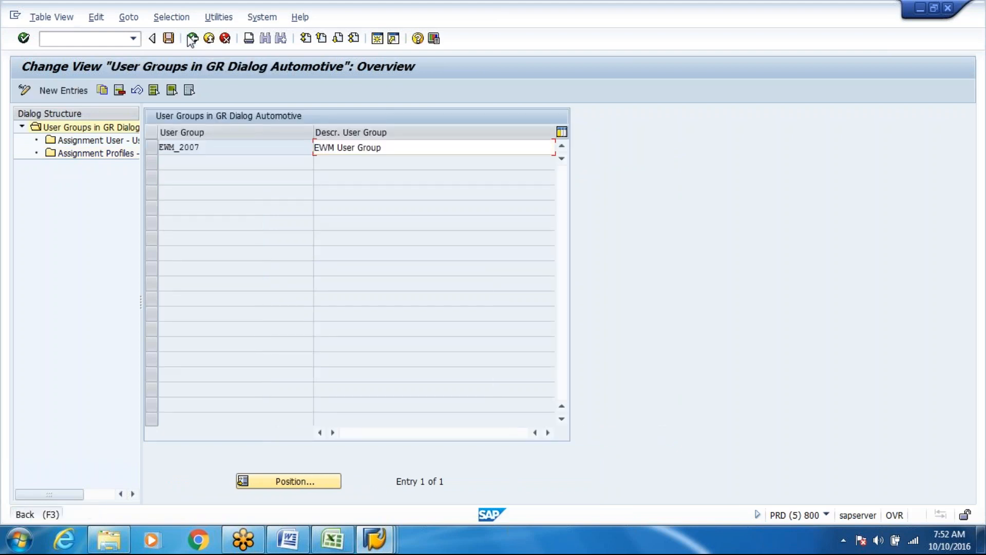
left_click(192, 39)
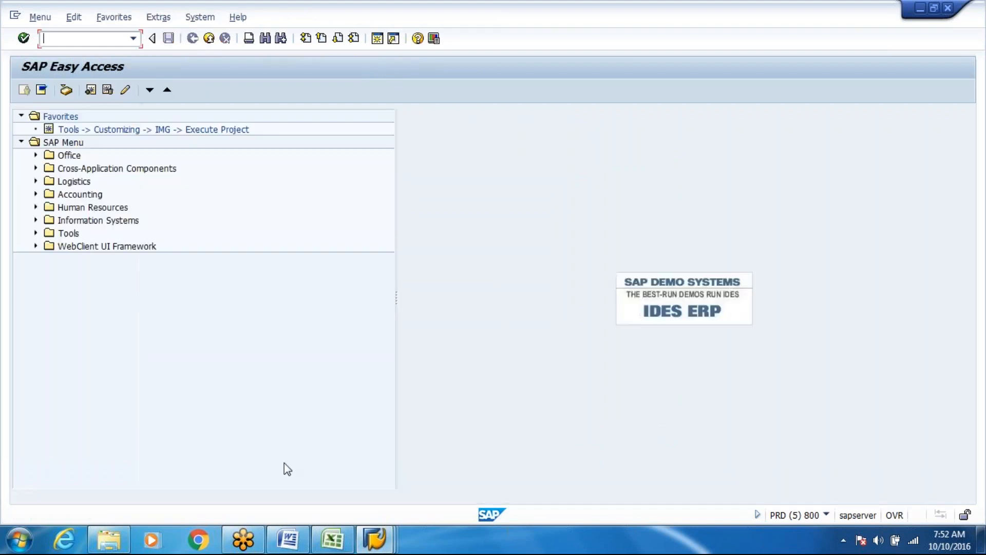
Step: Check section 1.13 on assigning the warehouse number in the Word guide, and switch to the SAP Display IMG session
left_click(289, 540)
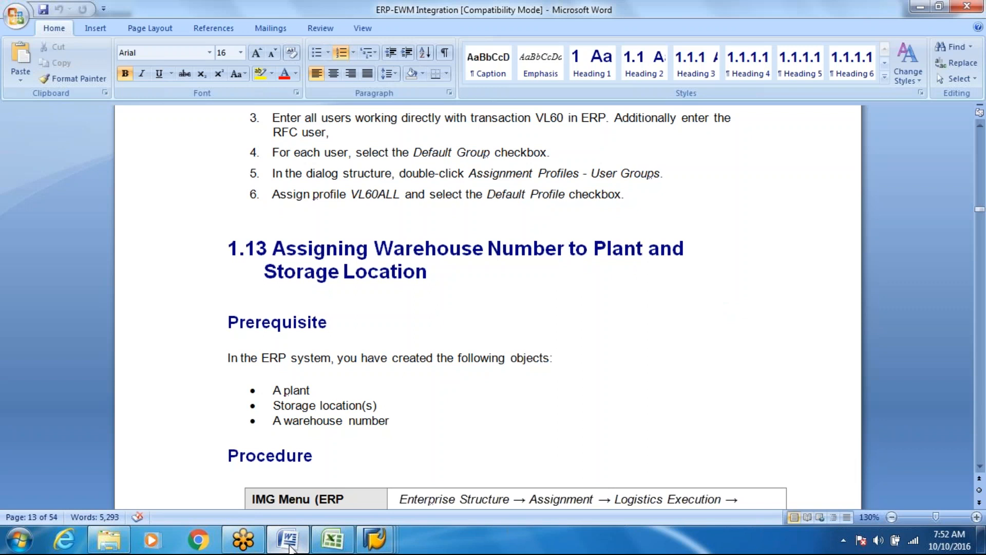
key("Down")
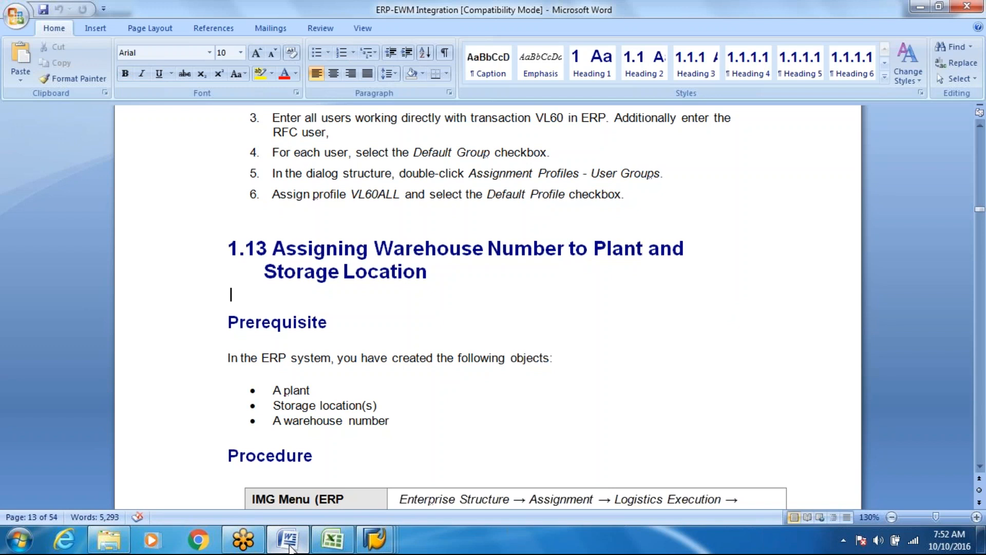
left_click(289, 547)
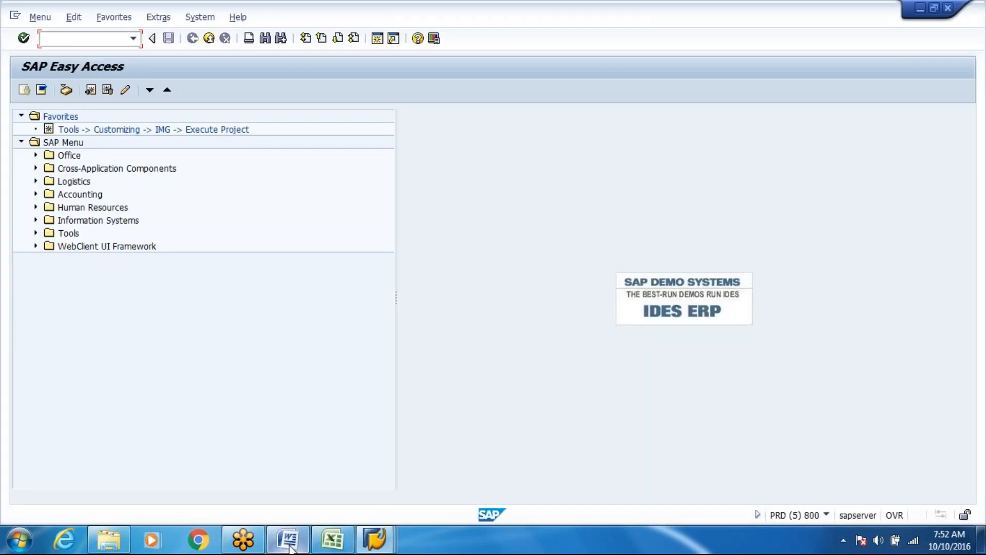
left_click(382, 542)
mouse_move(383, 540)
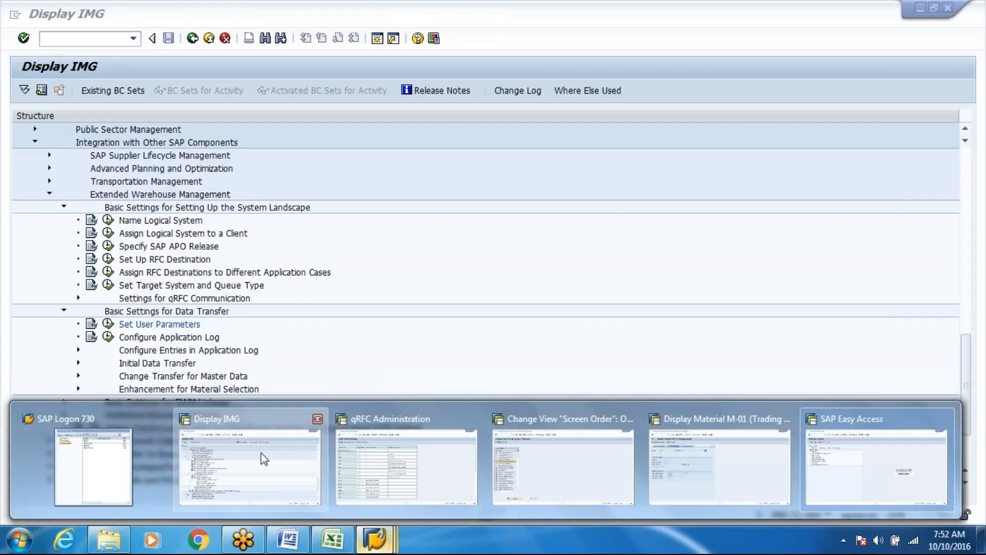
left_click(263, 457)
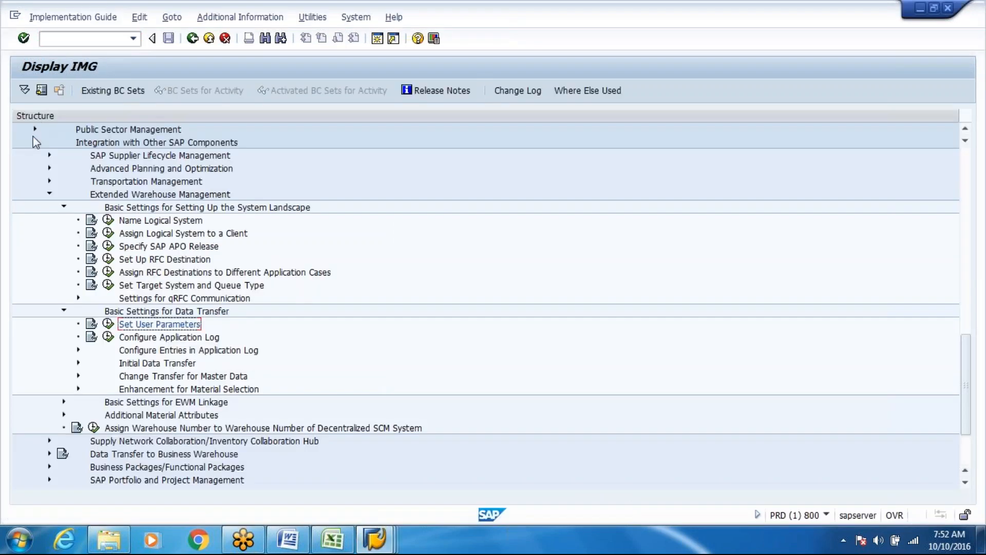
Step: Collapse Integration with Other SAP Components in the implementation guide, and expand the Logistics Execution node
left_click(34, 142)
left_click(137, 194)
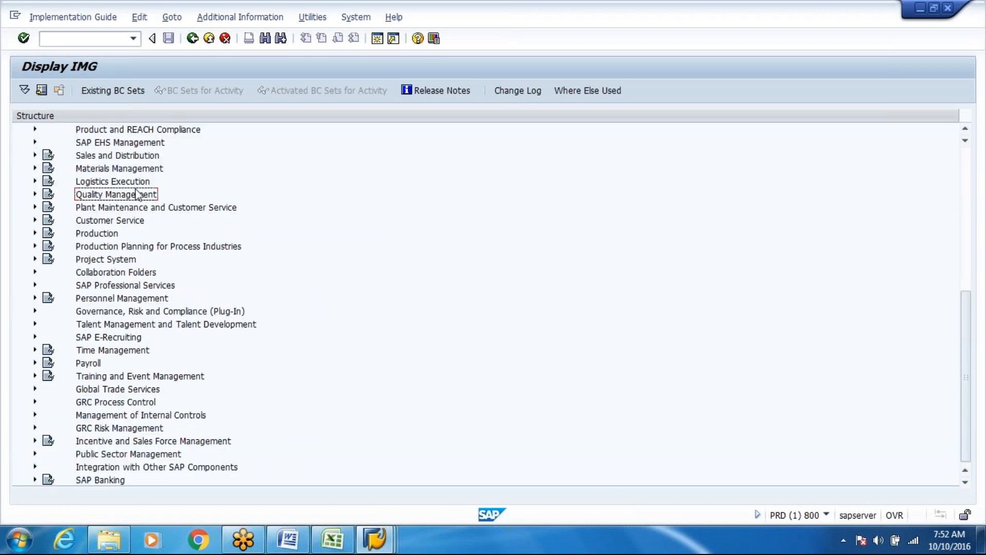
key("Page_Up")
key("Page_Up")
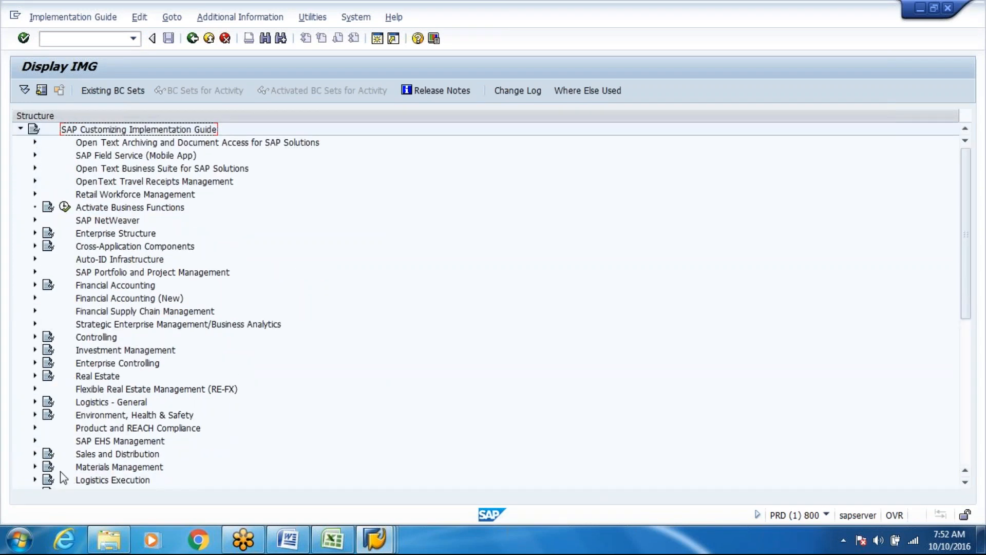
left_click(34, 480)
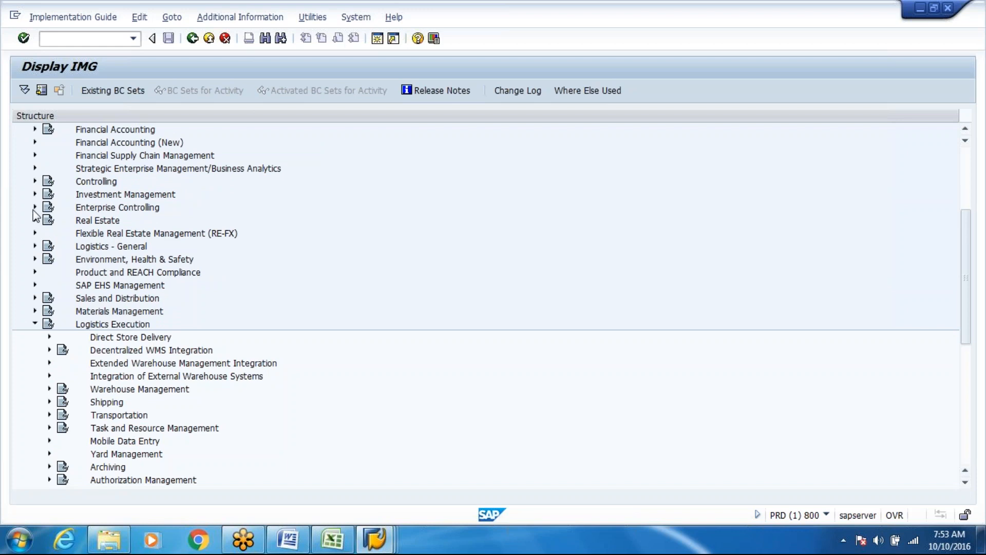
Step: Open the activity Assign warehouse number to plant/storage location under Enterprise Structure, Assignment, Logistics Execution
left_click(117, 249)
key("Up")
key("Up")
key("Up")
key("Up")
key("Up")
key("Up")
key("Up")
key("Up")
key("Up")
key("Up")
key("Up")
key("Up")
key("Up")
key("Up")
key("Up")
key("Up")
key("Up")
key("Up")
key("Up")
key("Up")
key("Up")
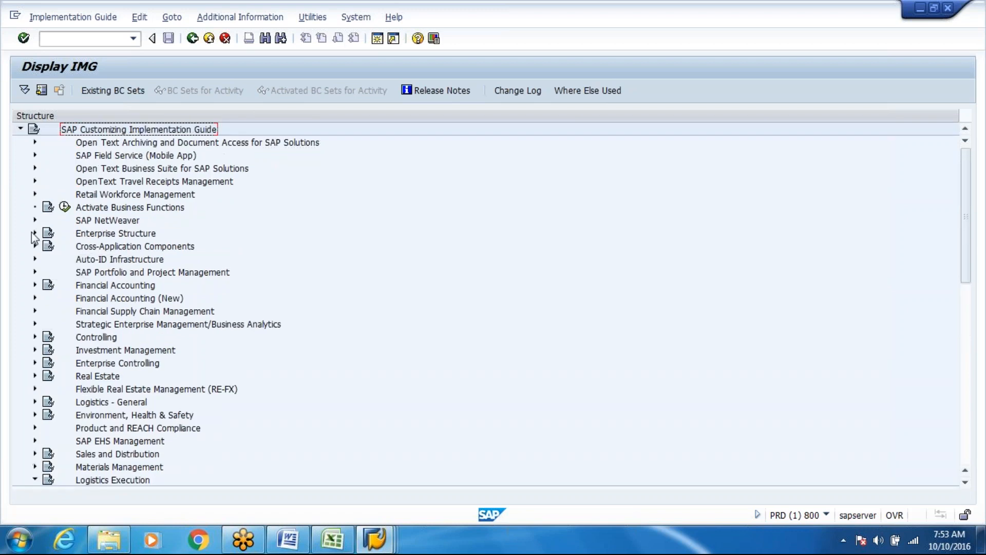
left_click(33, 233)
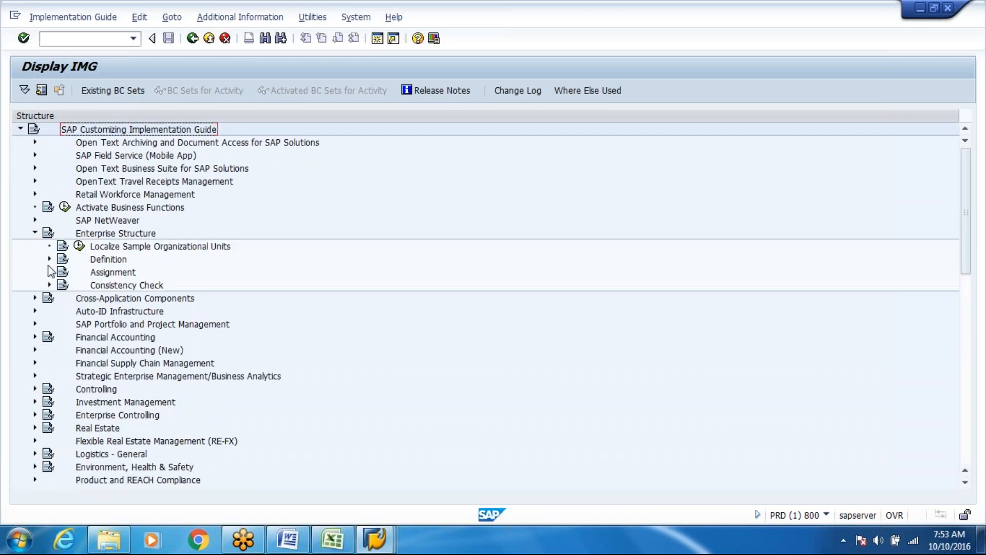
left_click(49, 272)
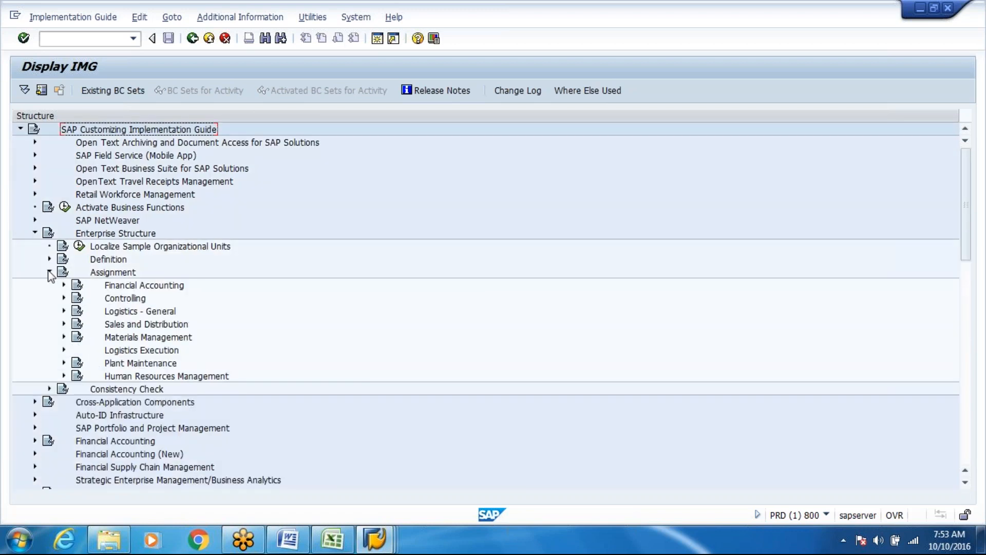
left_click(64, 350)
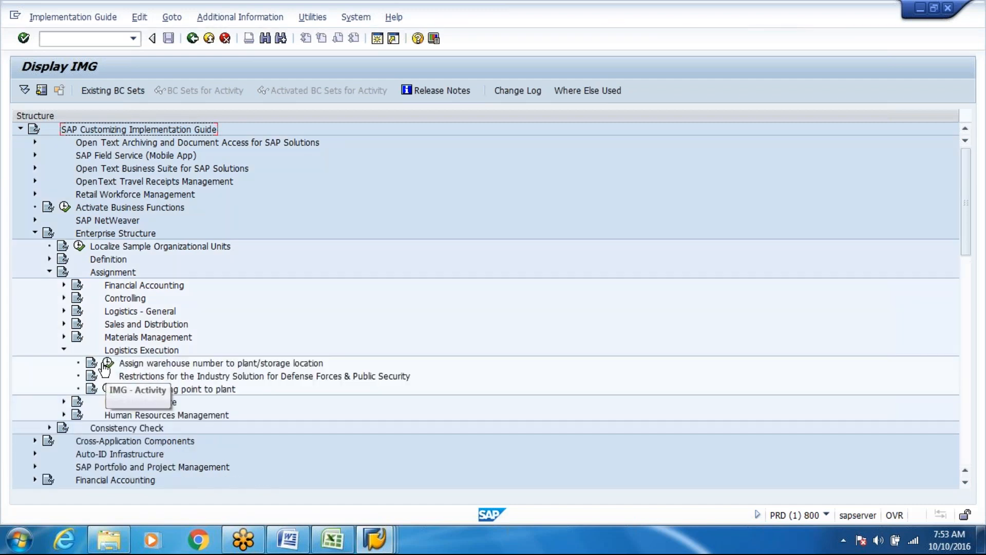
left_click(106, 363)
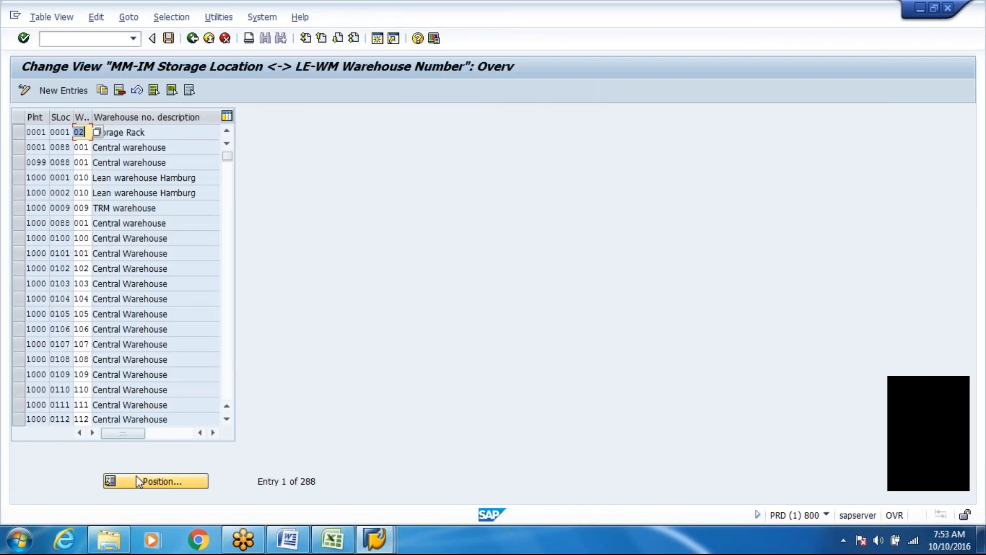
Step: Position the storage location and warehouse number assignments at plant 8000
left_click(138, 481)
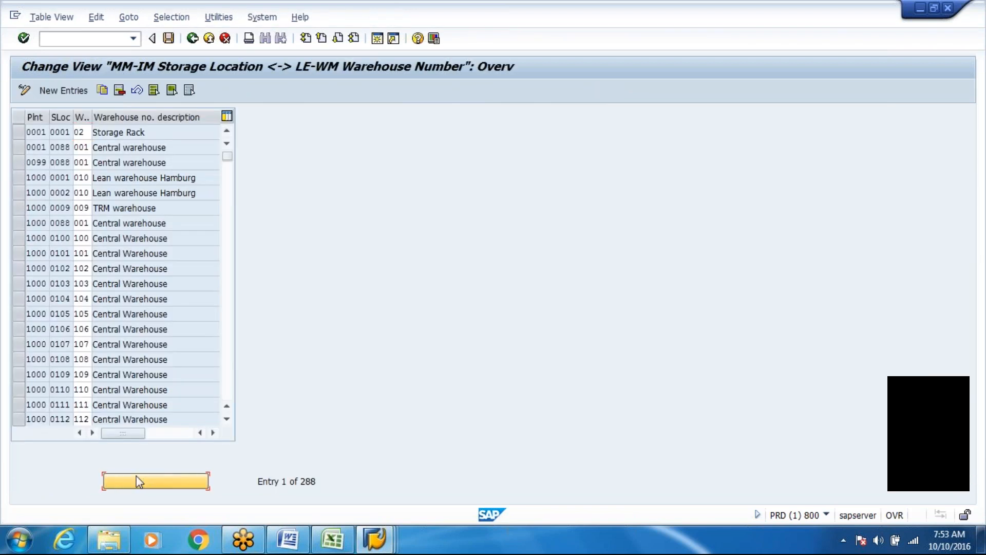
key("Down")
key("Down")
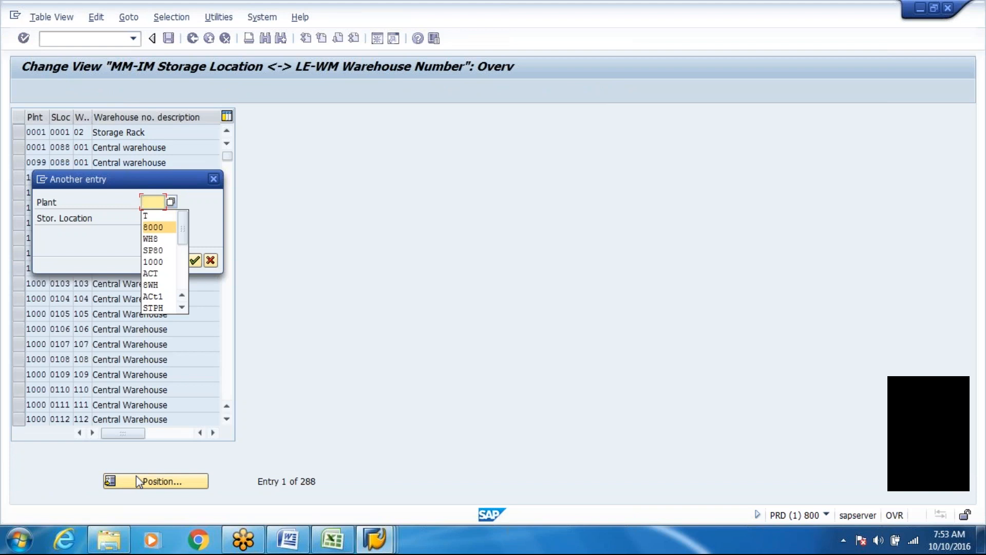
key("Return")
key("Return")
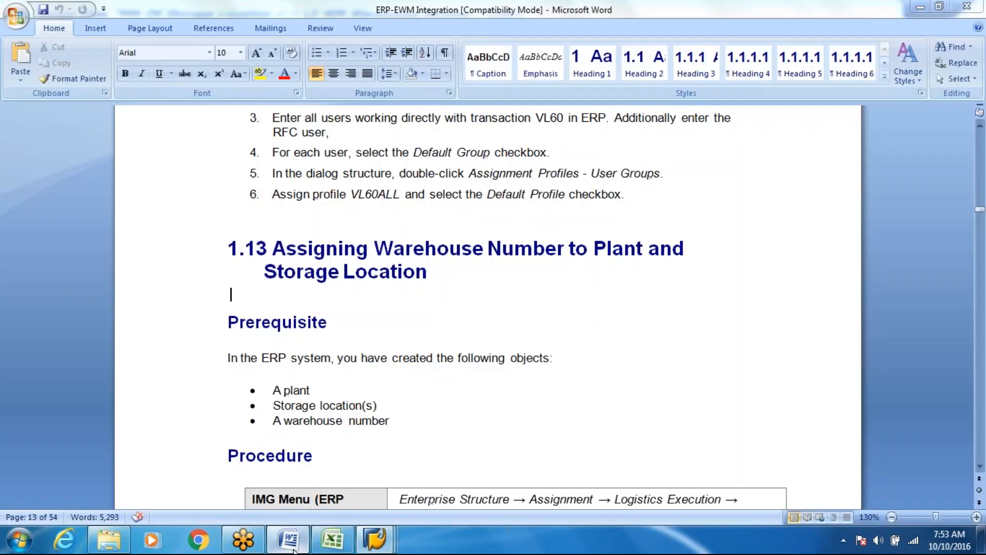
Step: Switch to the Word guide, read the rest of section 1.13 through shipping point determination in 1.15, and return to SAP
left_click(294, 549)
scroll(295, 550, "down", 15)
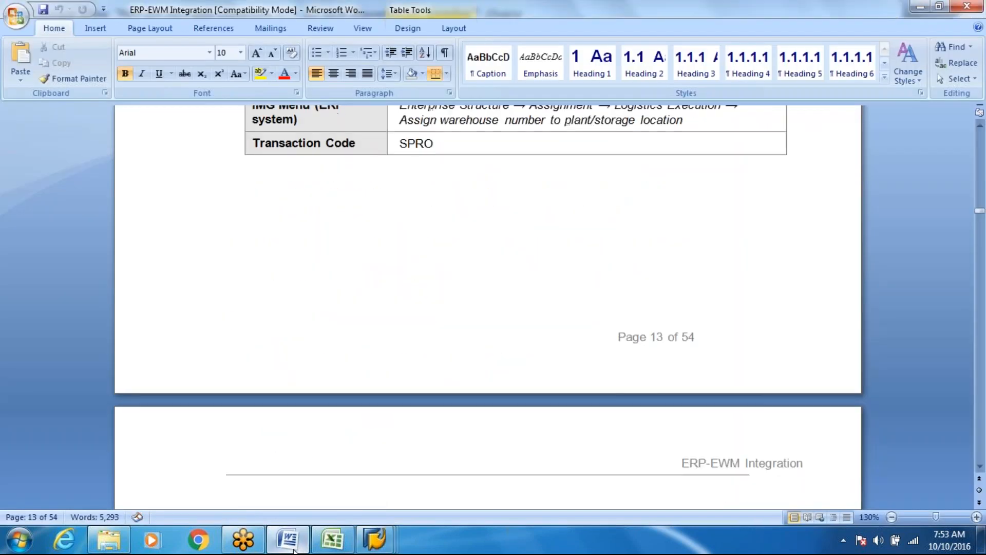
scroll(294, 549, "down", 7)
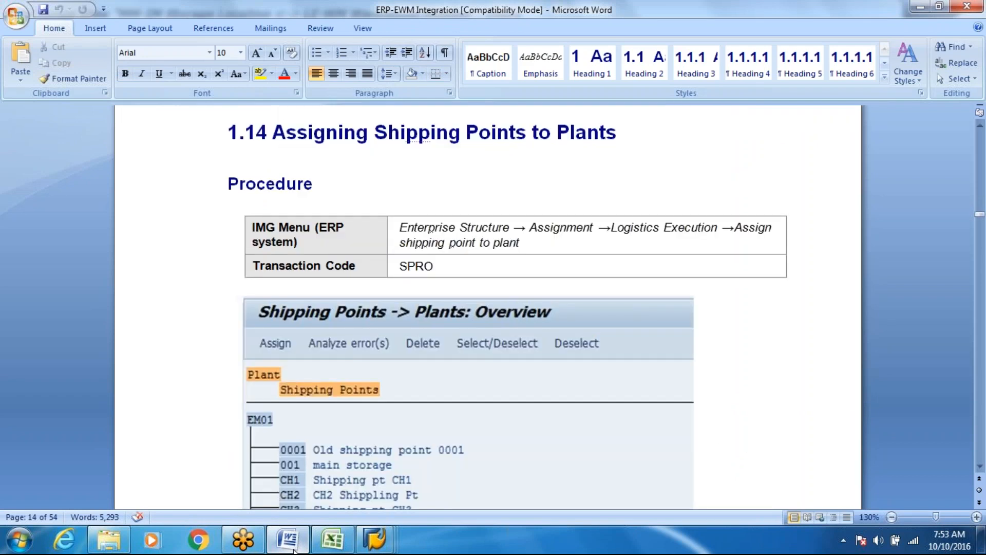
key("Down")
key("Down")
key("Down")
key("Down")
key("Down")
key("Down")
key("Down")
key("Down")
key("Down")
key("Down")
key("Down")
key("Down")
key("Down")
key("Down")
key("Down")
key("Down")
key("Down")
key("Down")
key("Down")
key("Down")
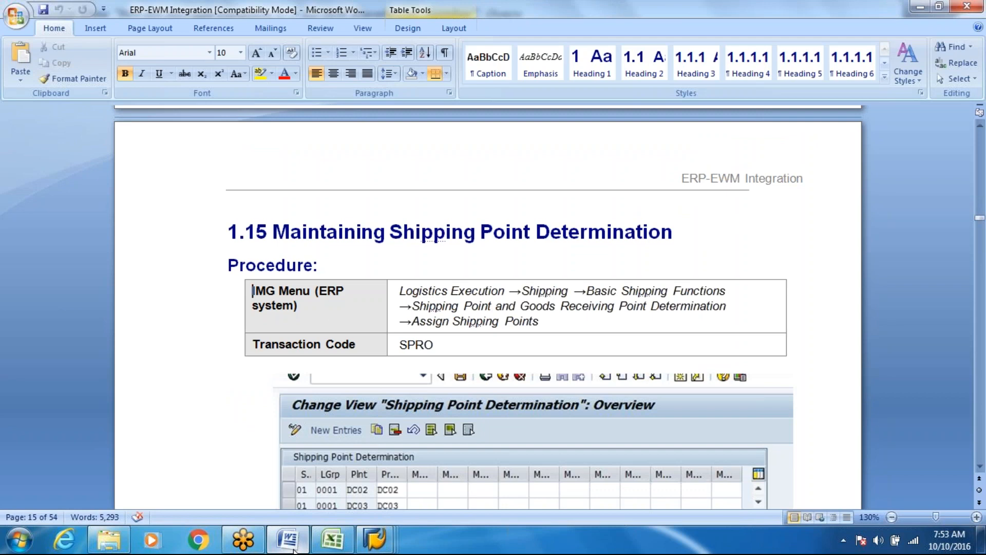
left_click(290, 540)
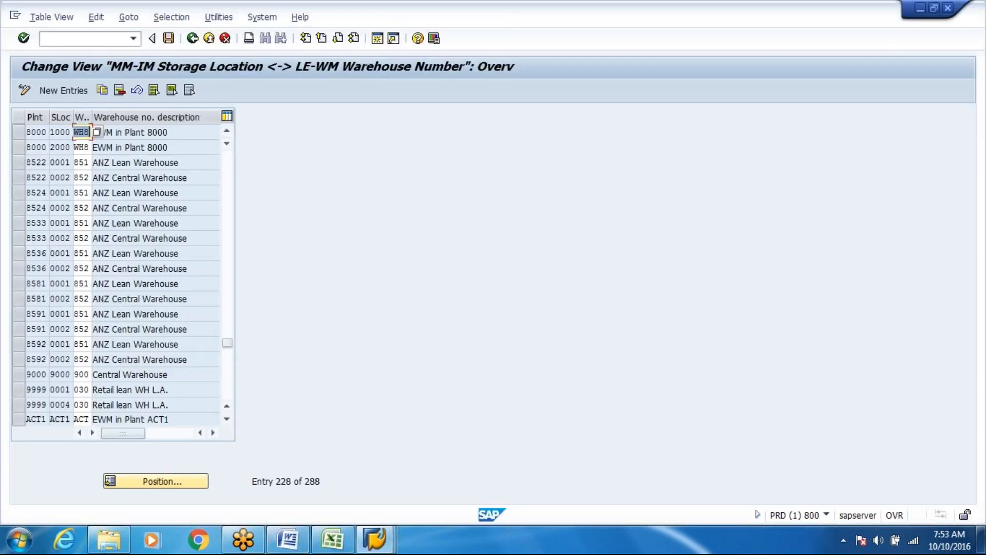
Step: Leave the warehouse number assignment view, and collapse the Assignment and Enterprise Structure nodes in the implementation guide
left_click(195, 40)
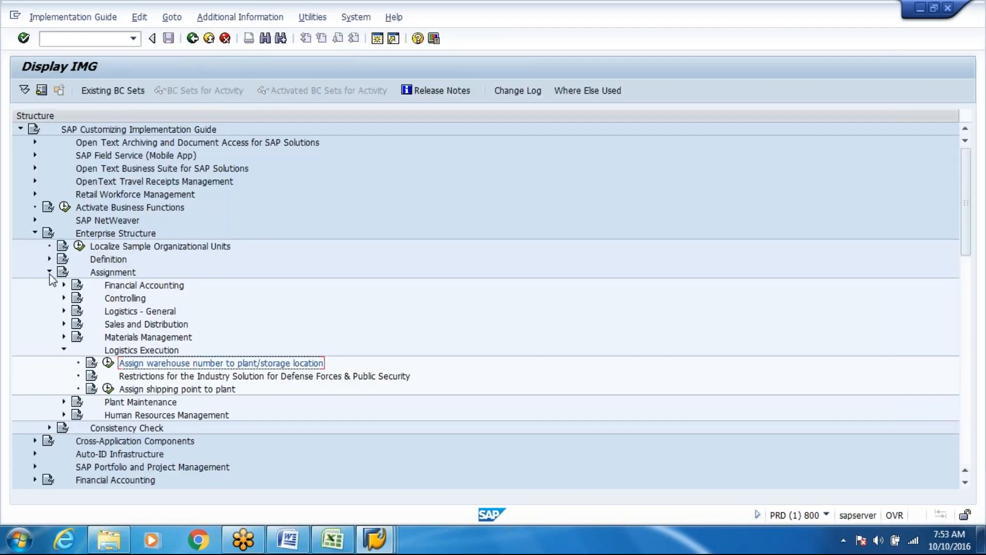
left_click(49, 272)
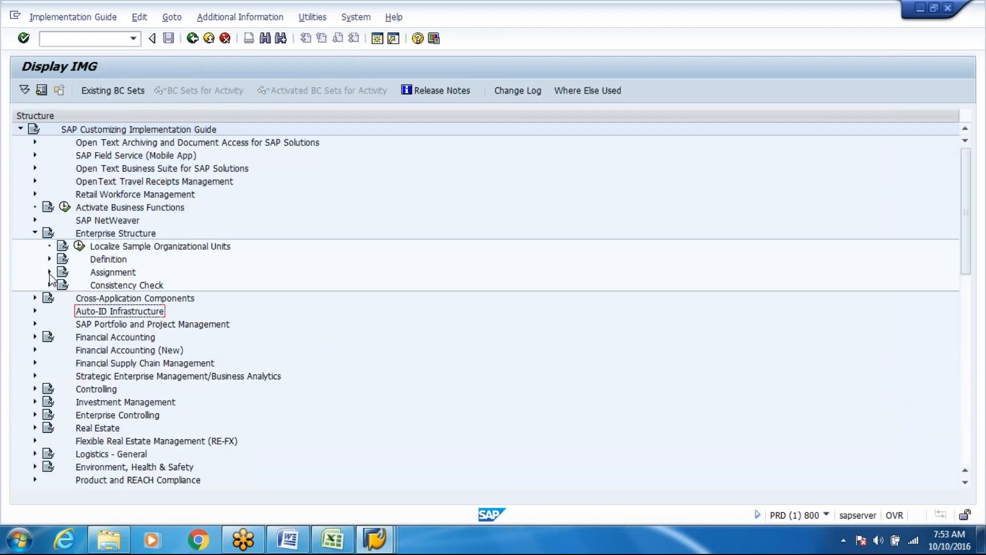
left_click(35, 233)
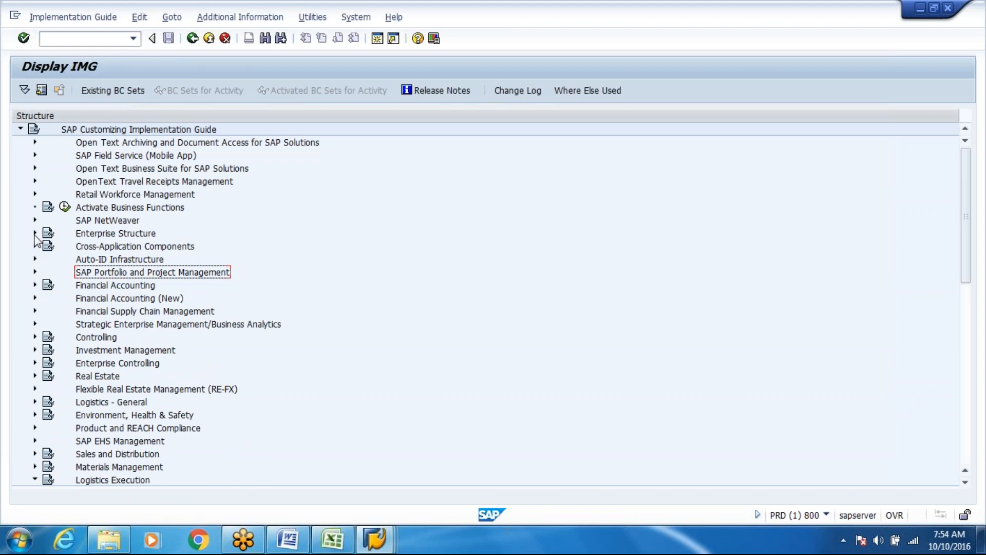
Step: Expand the Shipping node under Logistics Execution in the implementation guide
left_click(115, 483)
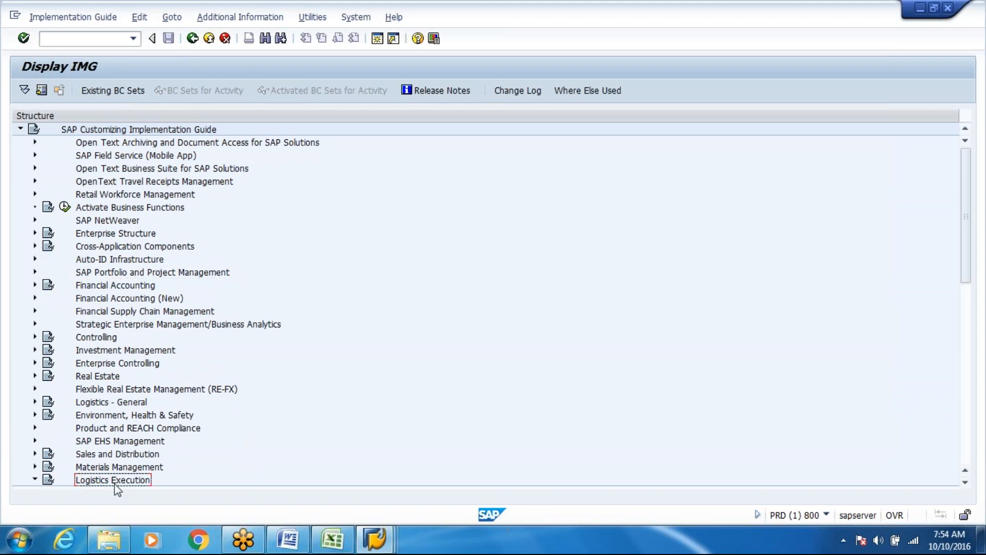
key("Down")
key("Down")
key("Down")
key("Down")
key("Down")
key("Down")
key("Down")
key("Down")
key("Down")
key("Down")
key("Down")
key("Down")
key("Down")
key("Down")
key("Down")
key("Down")
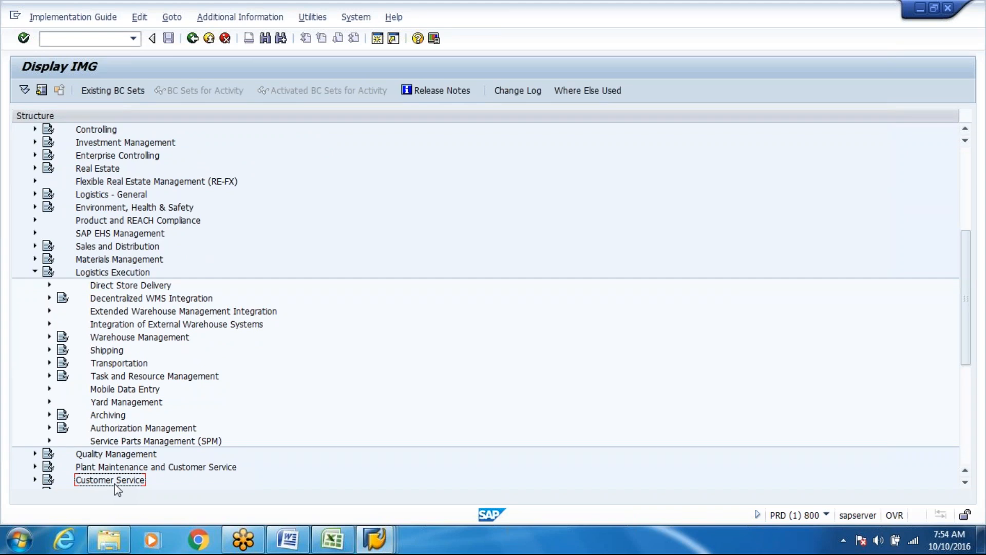
left_click(49, 349)
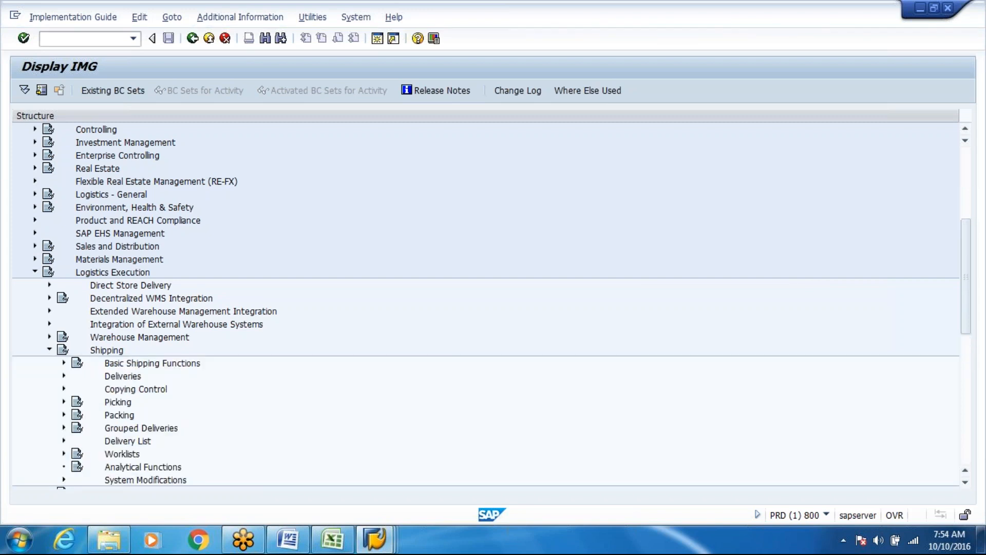
Step: Open Assign Goods Receiving Points for Inbound Deliveries under Basic Shipping Functions, and position the list at plant 8000
left_click(106, 392)
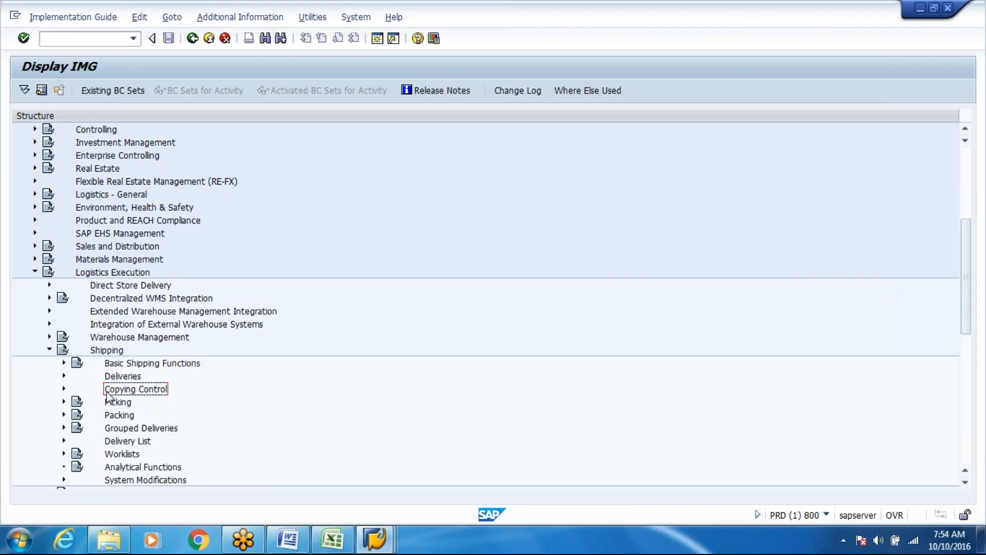
left_click(64, 363)
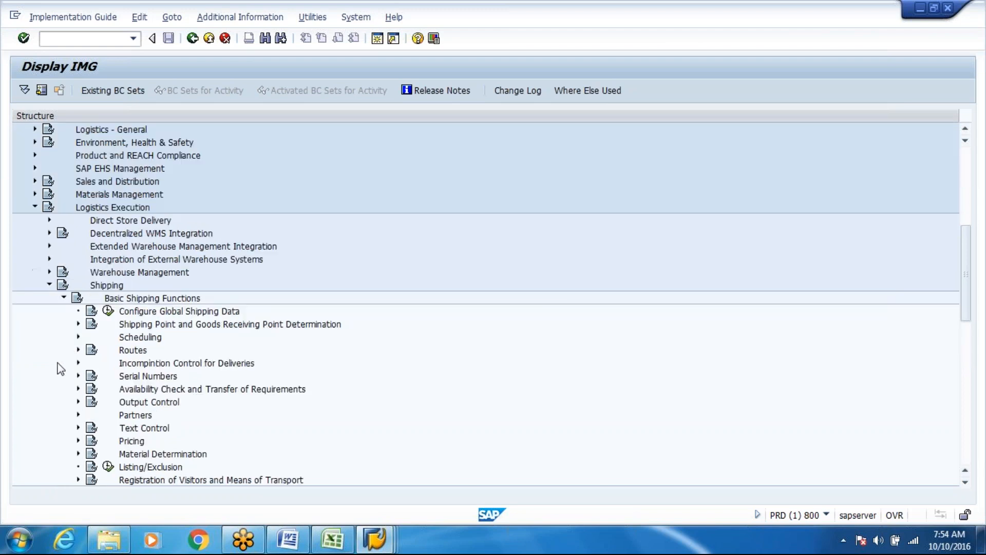
left_click(78, 324)
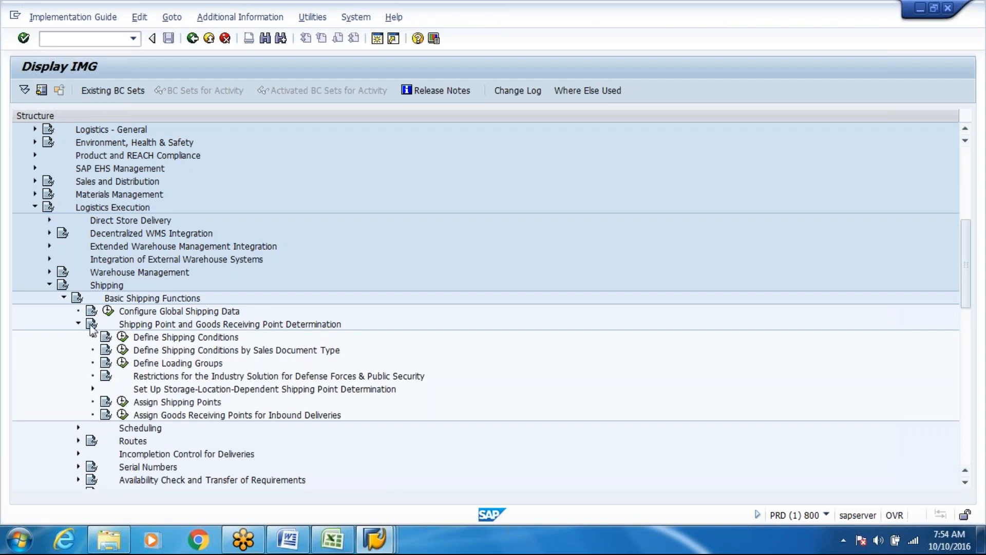
left_click(122, 415)
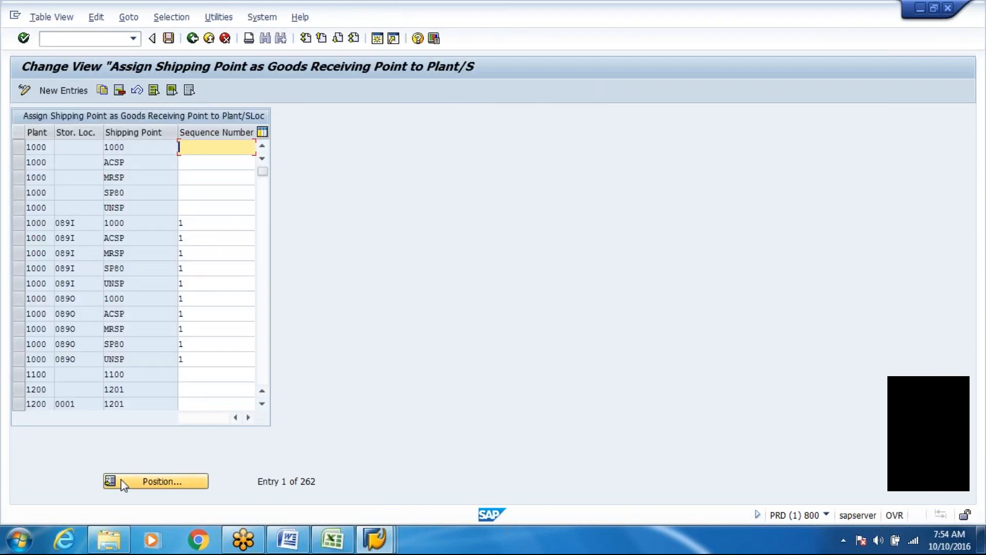
left_click(122, 486)
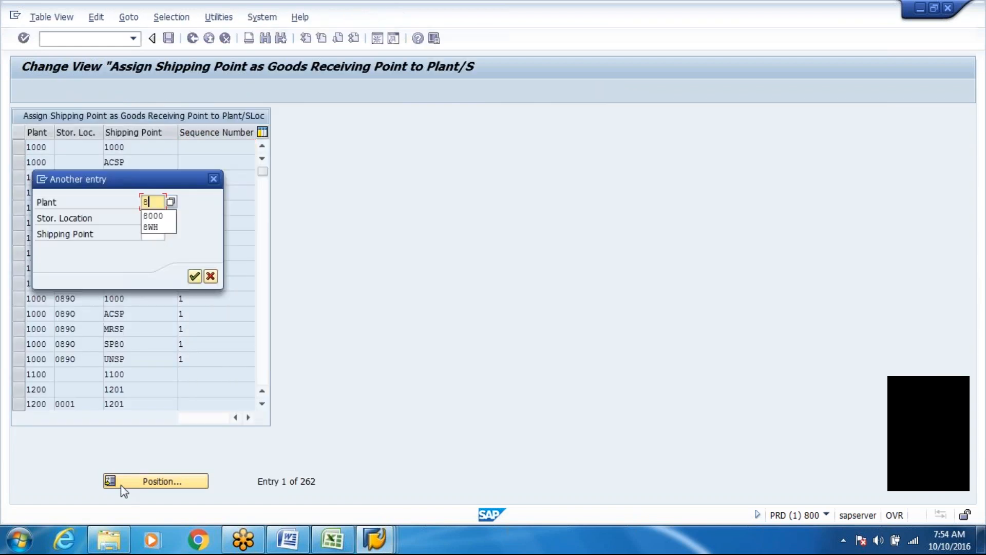
key("Return")
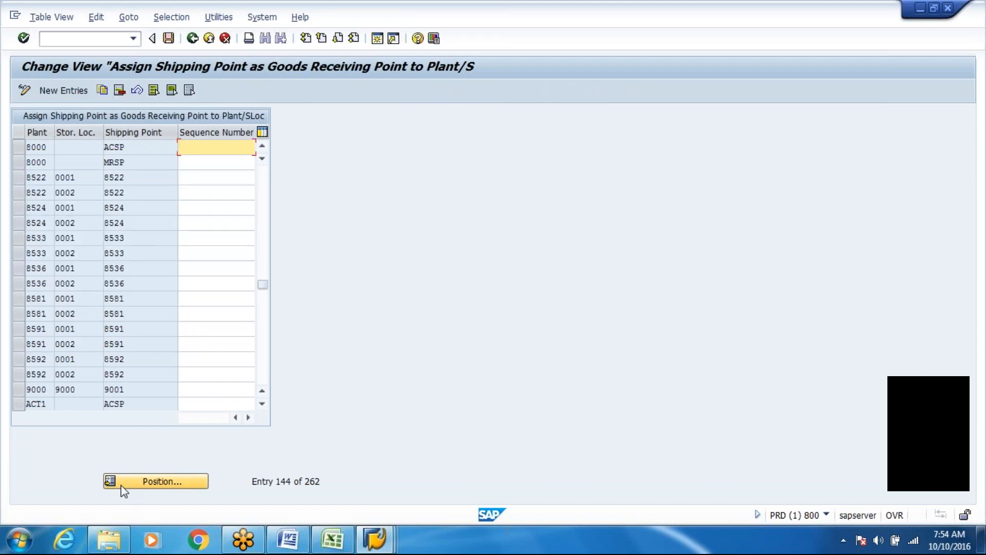
Step: Copy one of the plant 8000 goods receiving point assignments and set the copy's shipping point to SP80
left_click(19, 163)
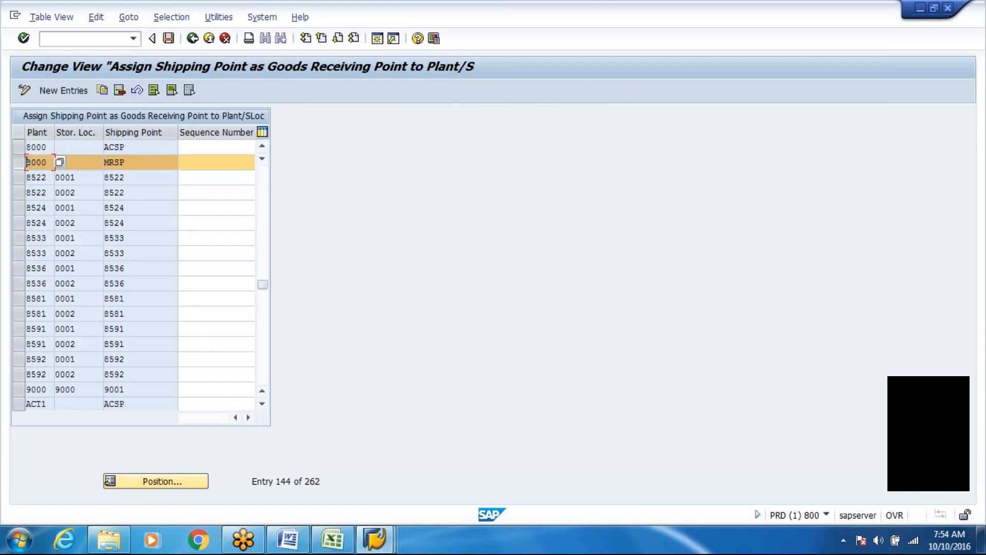
left_click(19, 148)
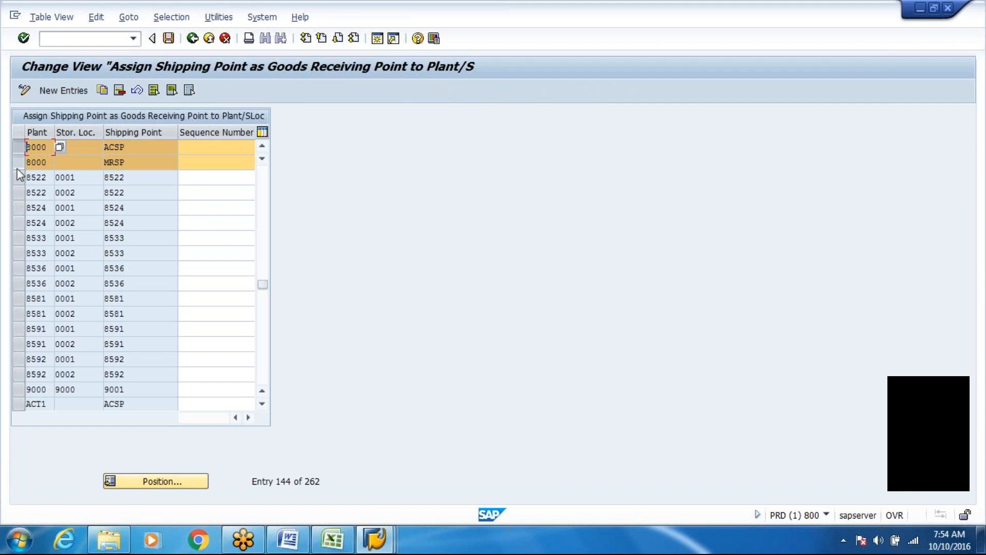
left_click(17, 168)
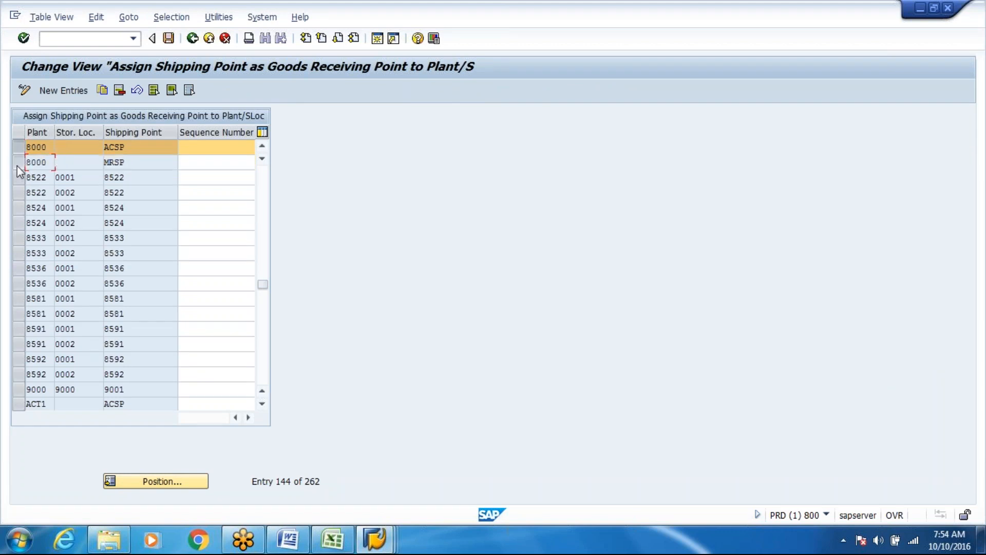
left_click(18, 165)
left_click(18, 162)
left_click(102, 91)
left_click(149, 148)
key("Return")
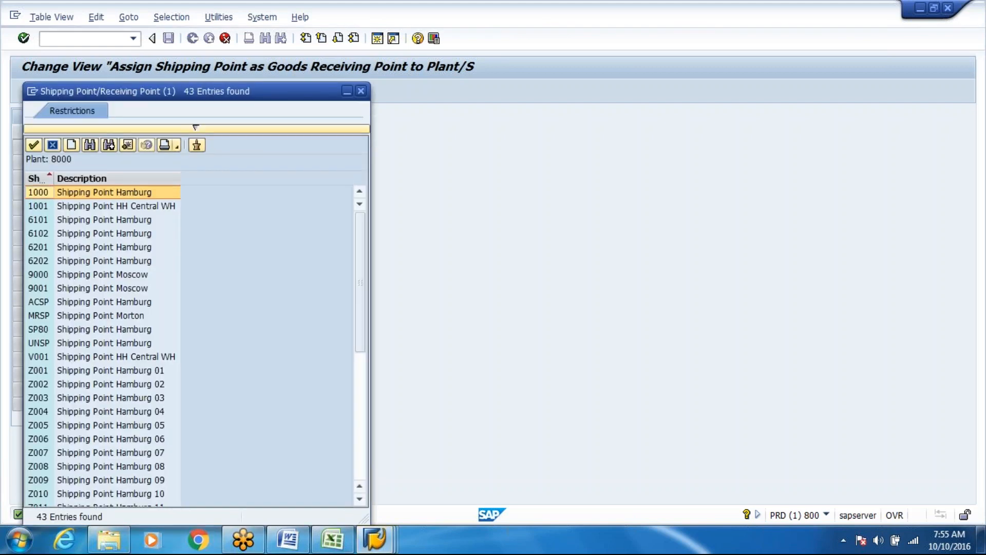
left_click_drag(362, 290, 375, 247)
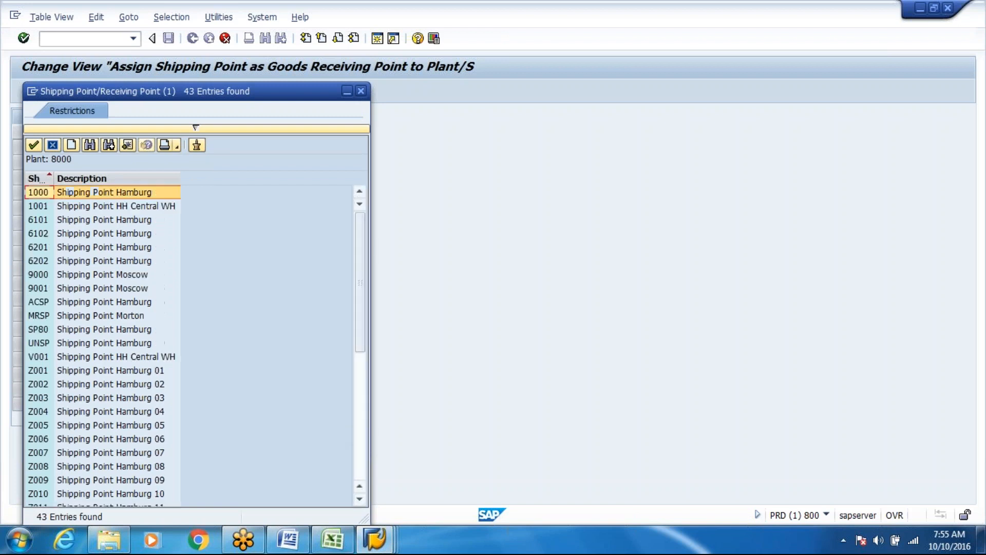
double_click(112, 331)
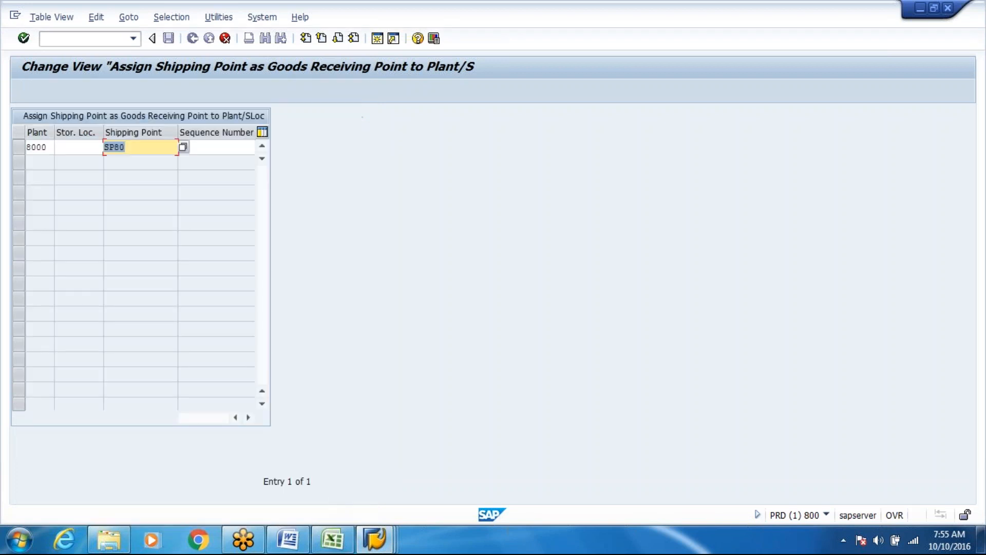
Step: Check the shipping point in the Excel demo data sheet, return to SAP, and confirm the copied entry
left_click(332, 539)
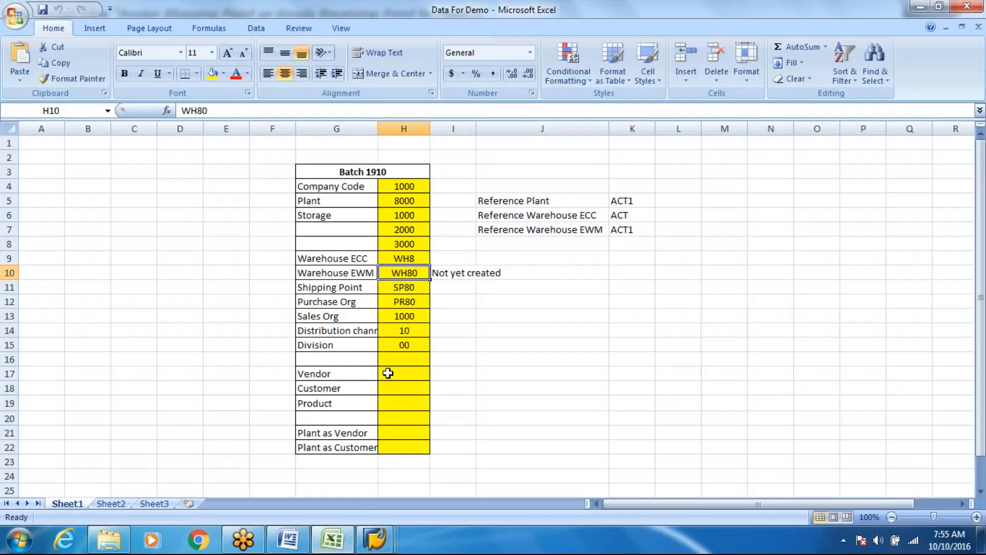
key("alt+Tab")
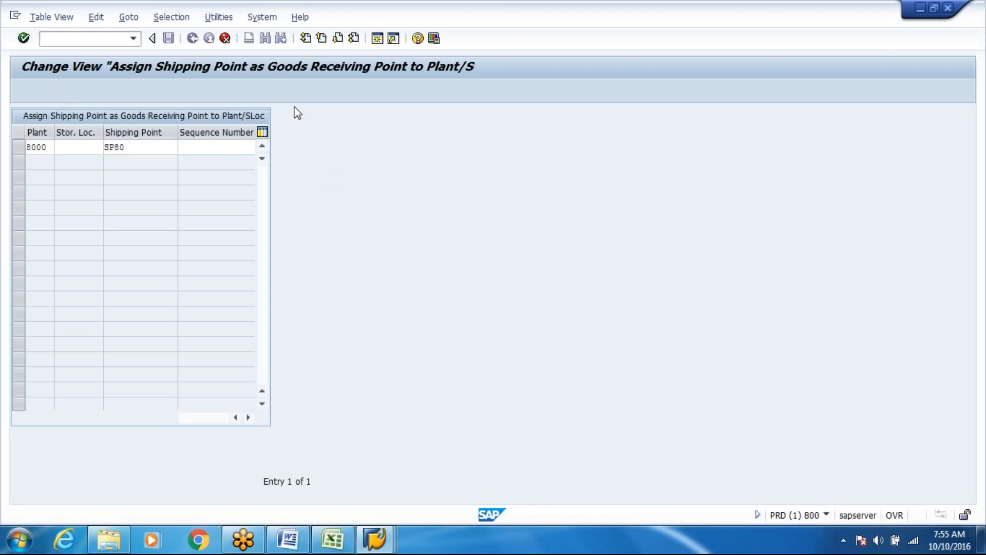
key("Return")
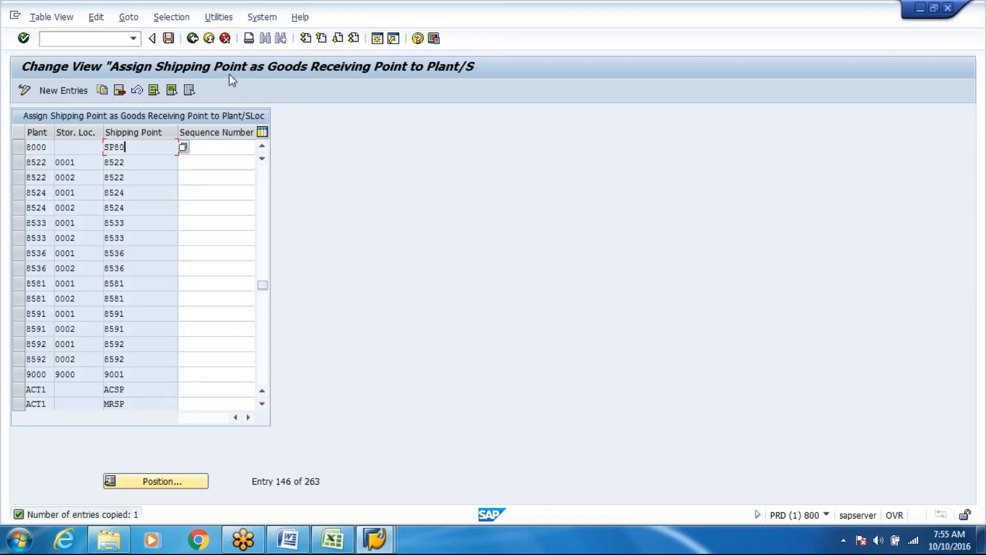
Step: Delete the plant 8000 assignments to shipping points ACSP and MRSP
left_click(263, 146)
left_click(263, 146)
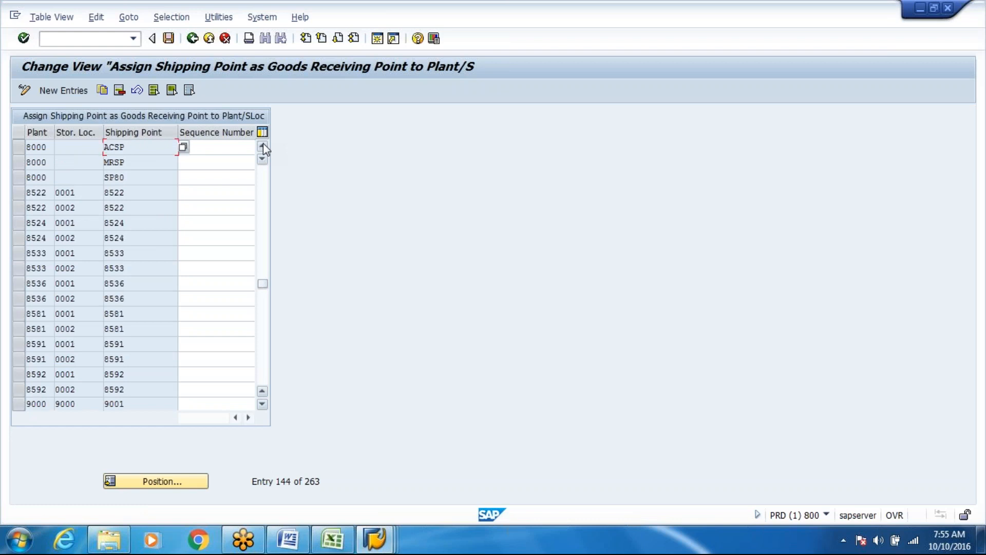
left_click(19, 162)
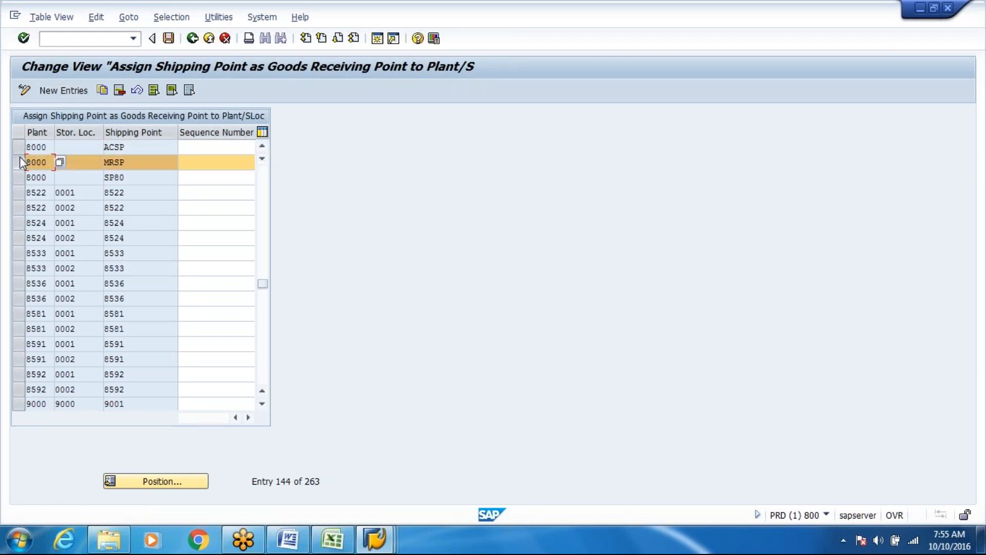
left_click(21, 148)
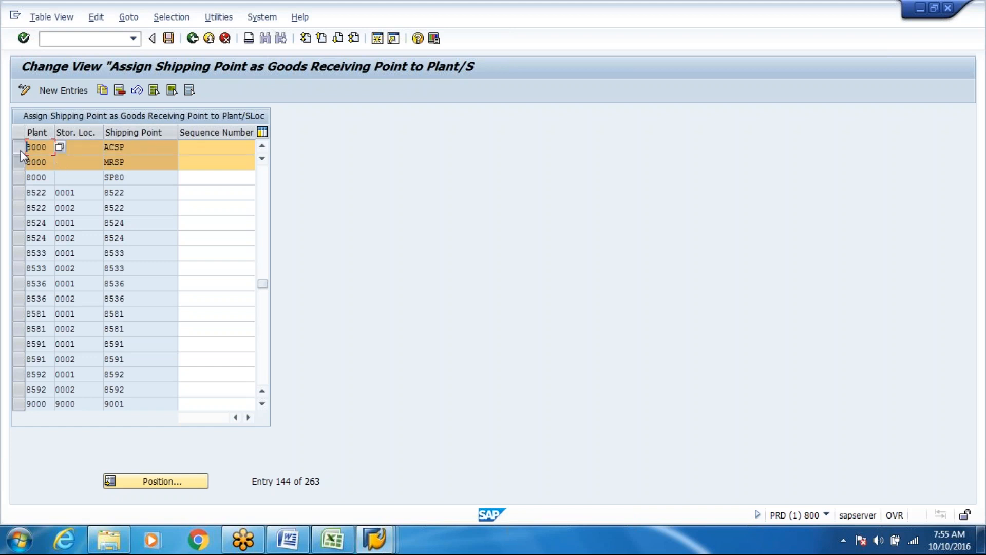
left_click(121, 93)
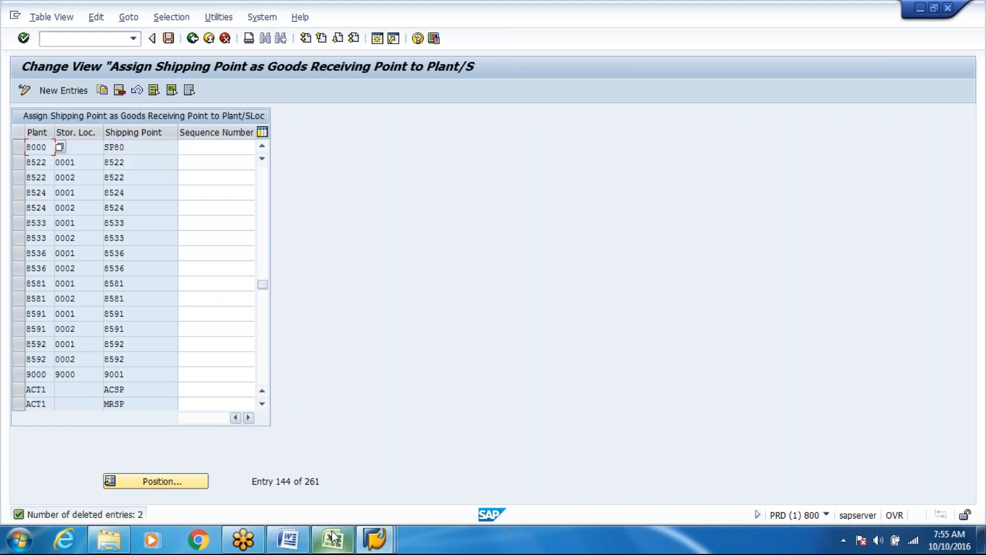
Step: Switch to the Word guide, review section 1.16 and the shipping point determination procedure in 1.15, and return to SAP
left_click_drag(334, 537, 296, 545)
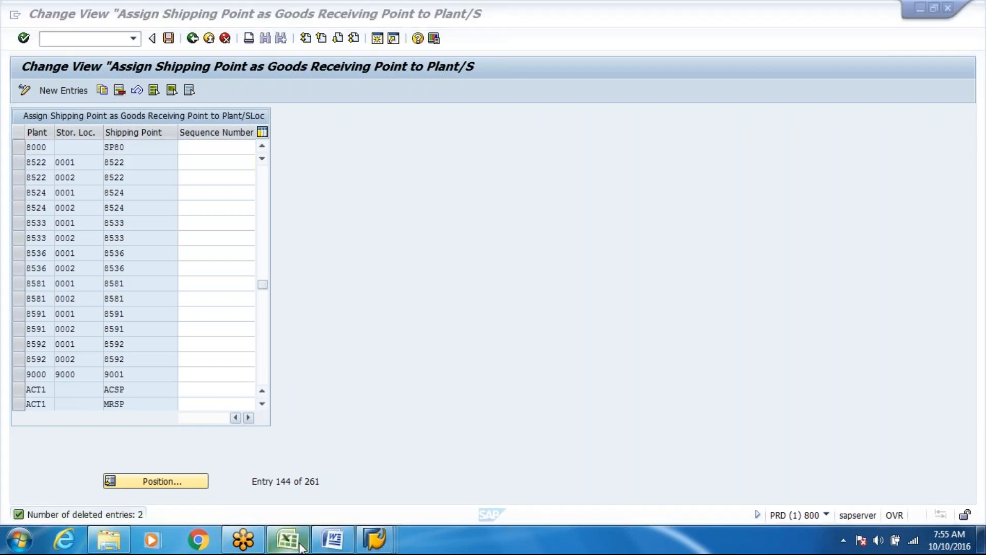
left_click(333, 539)
scroll(487, 257, "down", 2)
key("Page_Down")
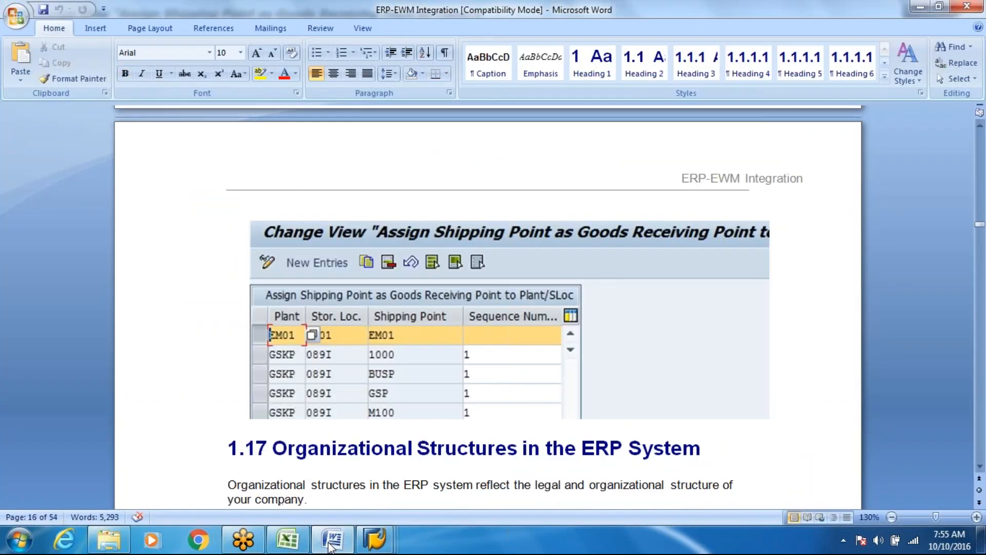
key("Up")
key("Up")
key("Up")
key("Up")
key("Up")
key("Up")
key("Up")
key("Up")
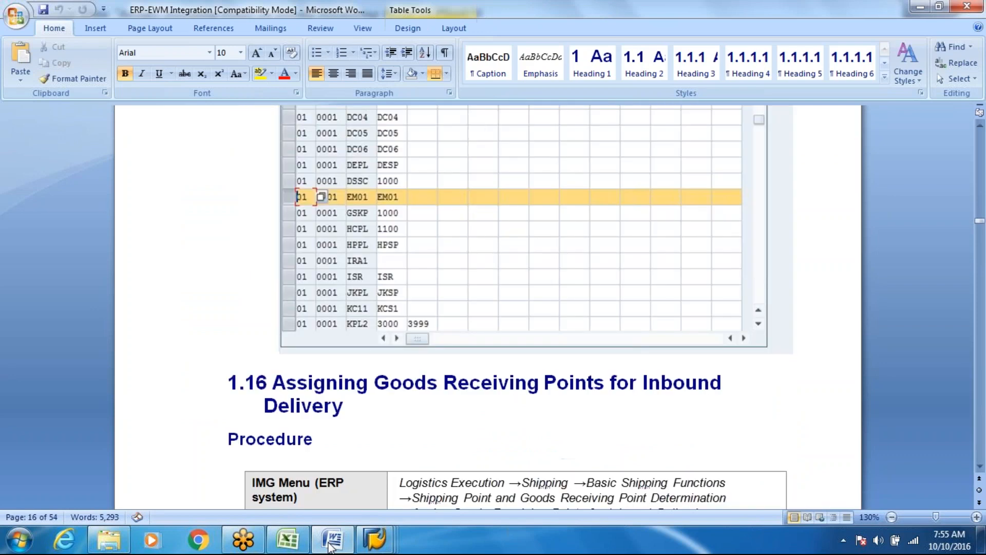
key("Up")
key("Up")
key("Up")
key("Up")
key("Up")
key("Up")
key("Up")
key("Up")
key("Up")
key("Up")
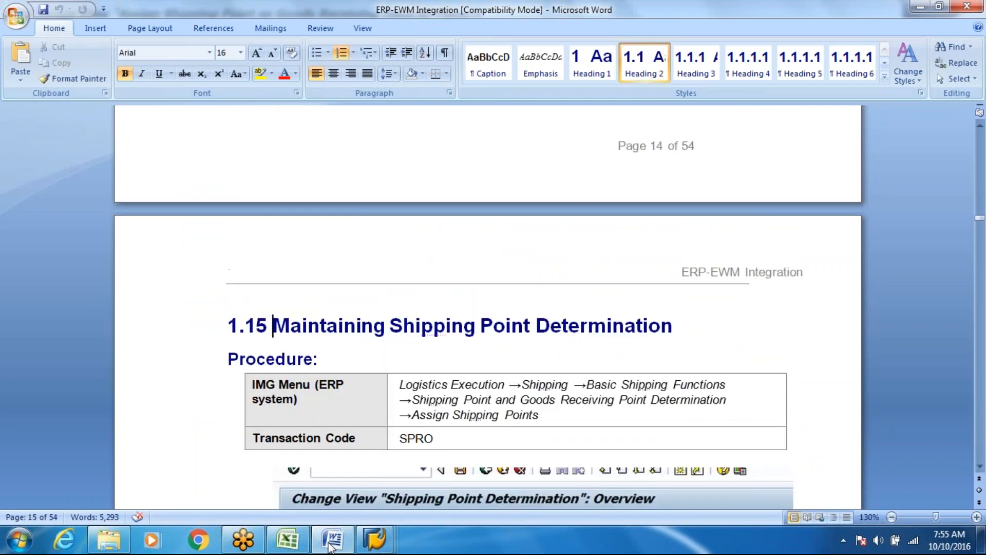
left_click(329, 545)
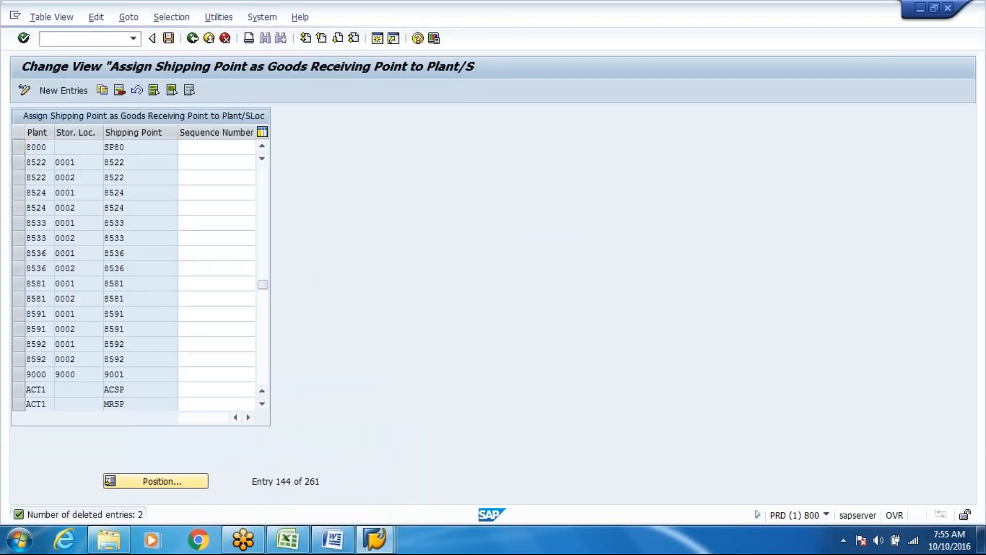
Step: Save the goods receiving point assignments to the Warehouse - WH80 customizing request, and return to the implementation guide
key("ctrl+s")
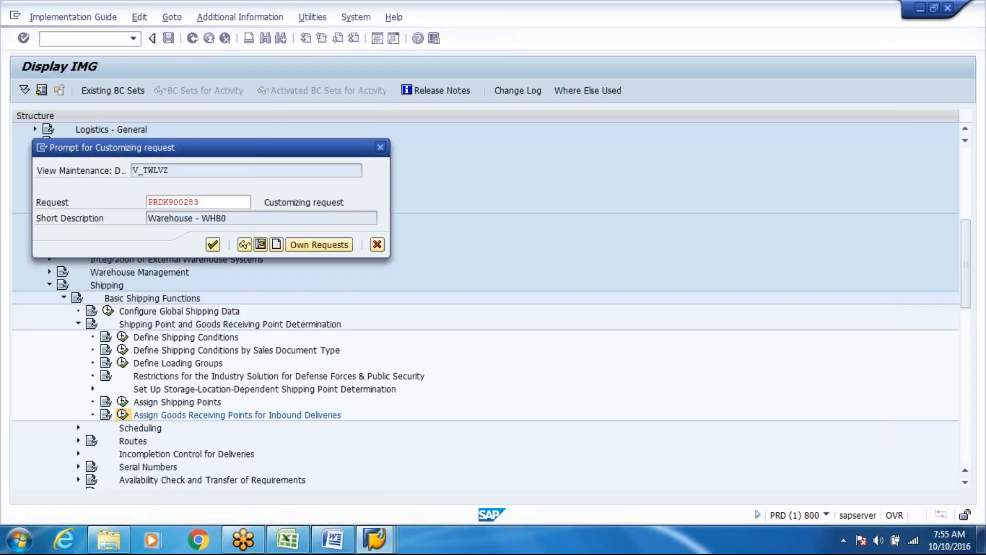
key("Return")
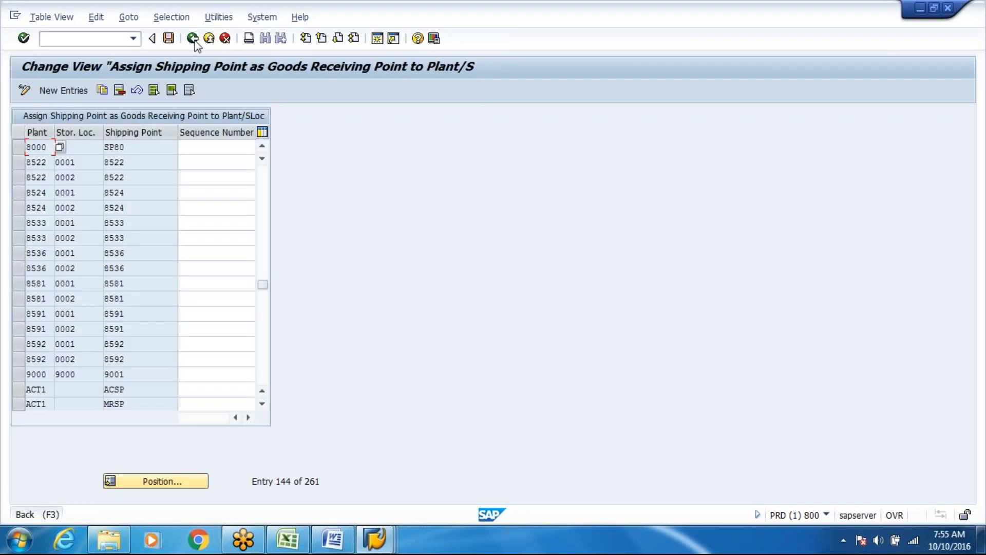
left_click(194, 41)
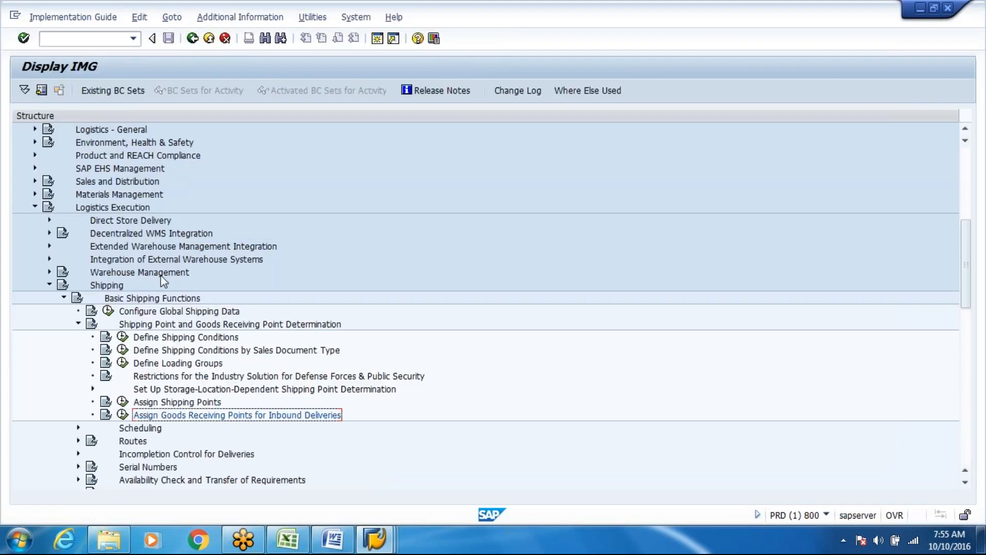
Step: Open the Assign Shipping Points activity and start a selection by contents in the shipping point determination view
left_click(122, 401)
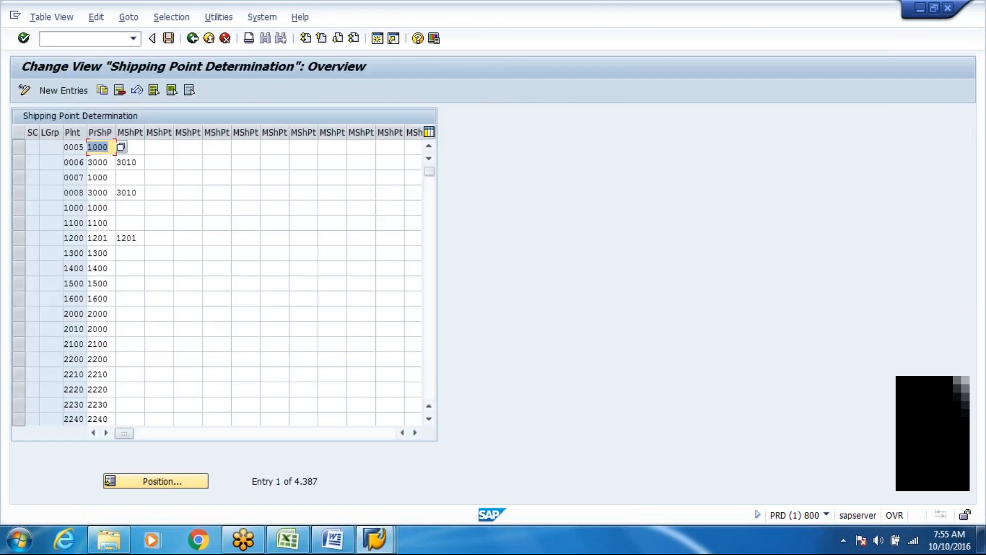
left_click(124, 19)
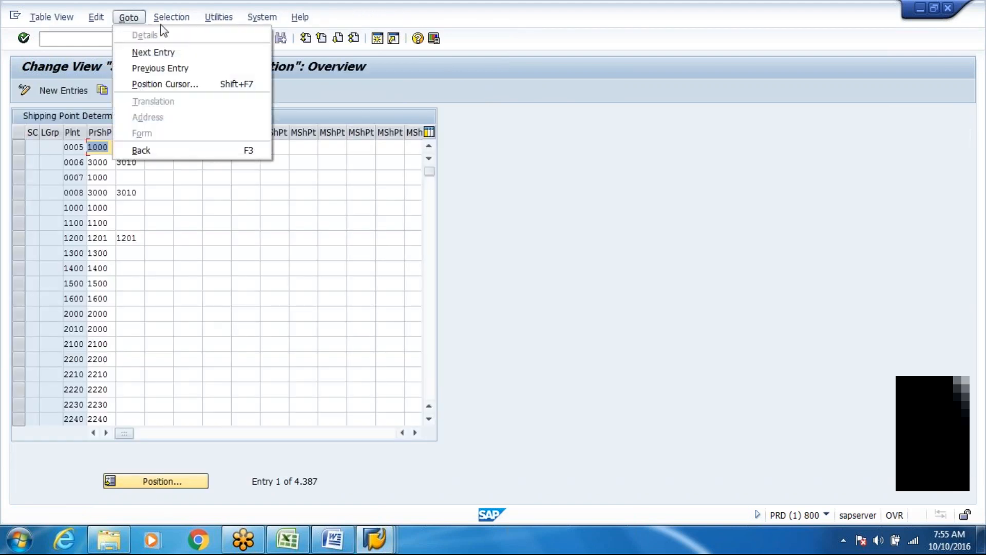
mouse_move(171, 17)
left_click(56, 149)
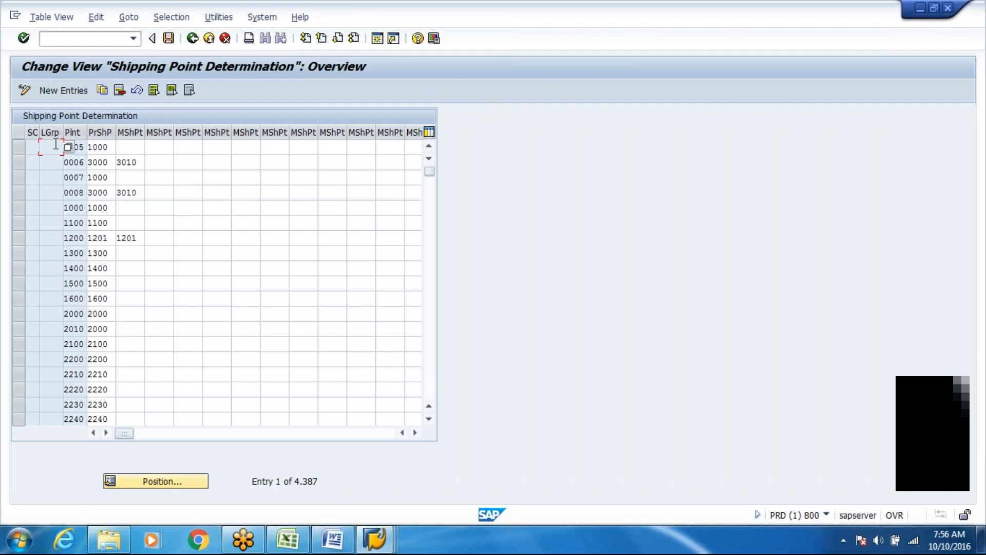
left_click(94, 17)
left_click(51, 17)
left_click(70, 23)
left_click(138, 19)
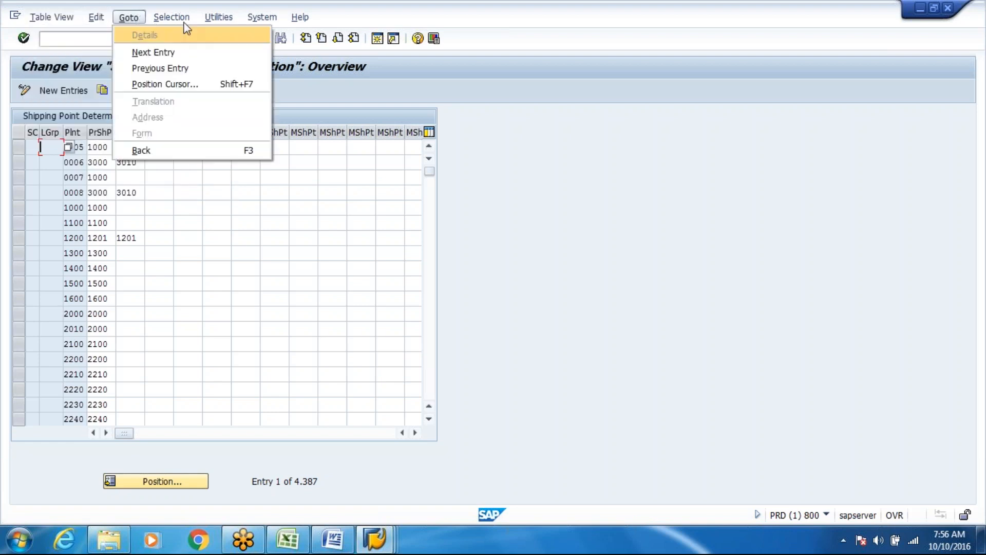
left_click(181, 36)
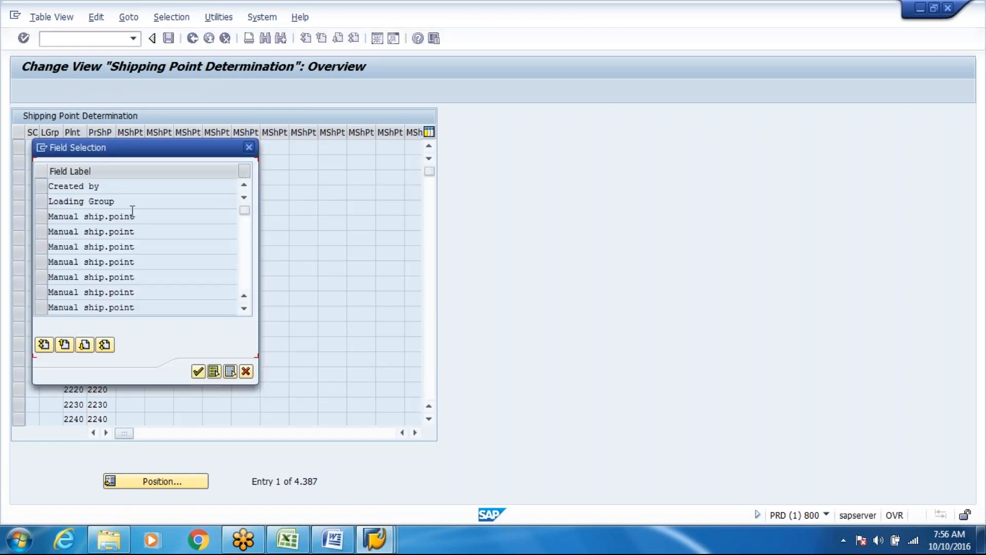
Step: Restrict the shipping point determination entries to those whose Plant equals 8000
scroll(246, 221, "down", 2)
scroll(242, 259, "up", 2)
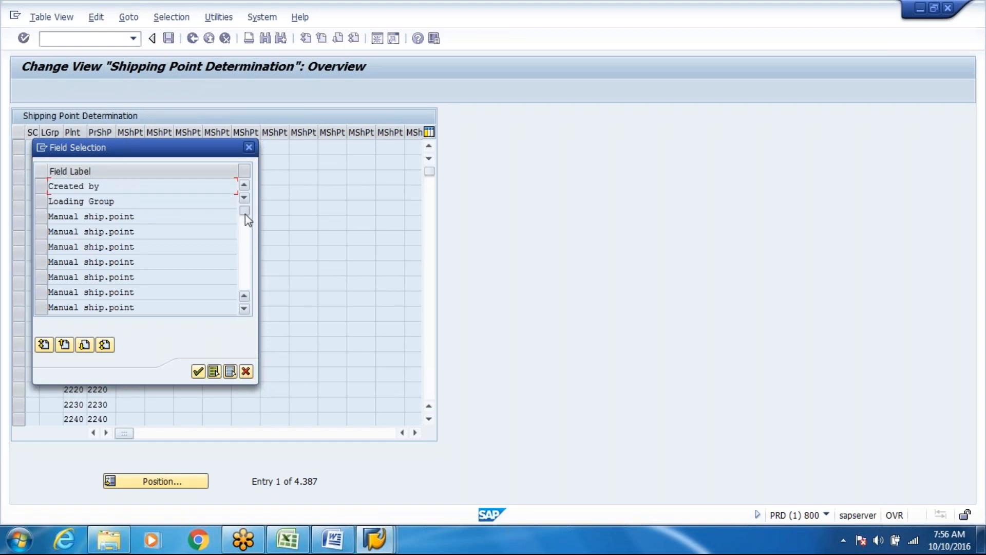
scroll(245, 226, "down", 2)
scroll(243, 236, "up", 2)
scroll(248, 212, "down", 2)
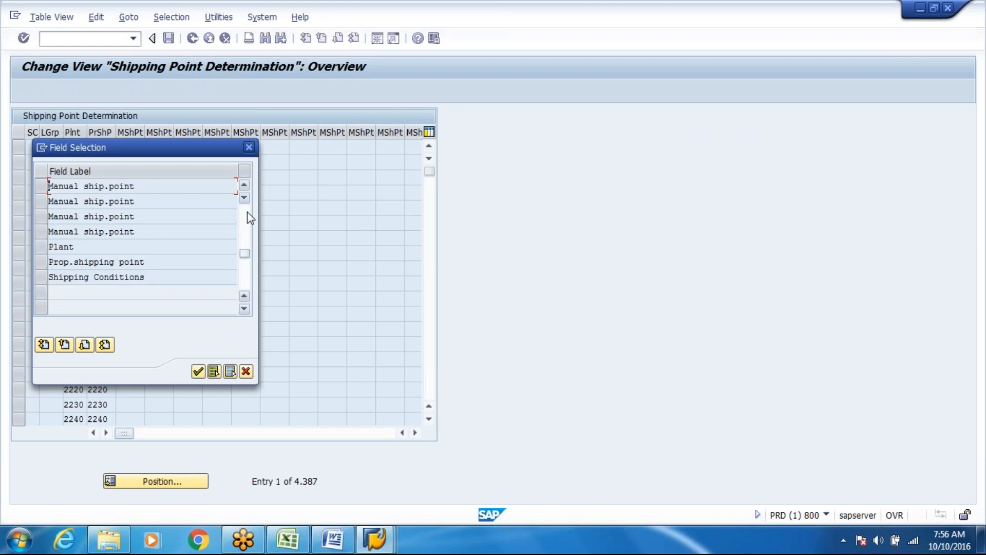
left_click(40, 247)
key("Return")
key("Tab")
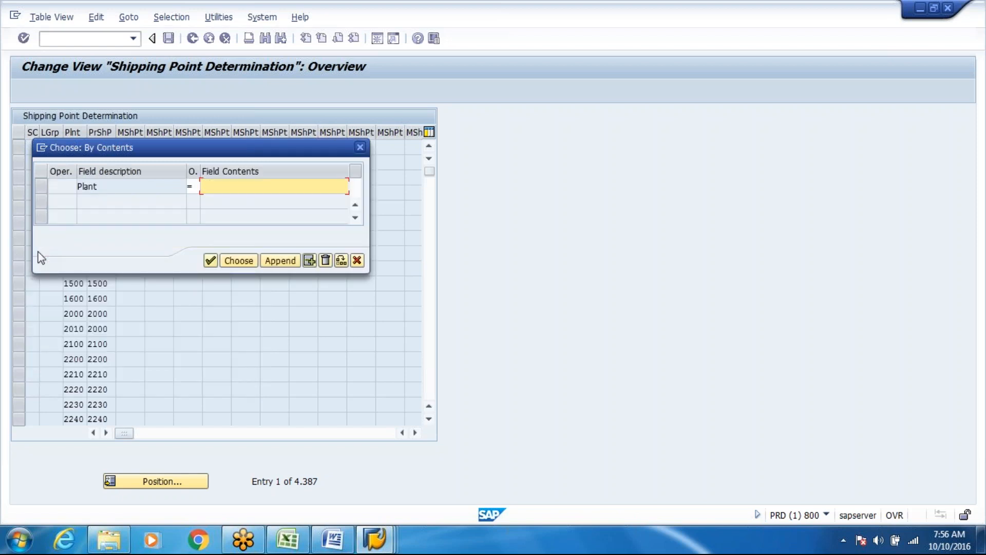
type("8000")
left_click(246, 262)
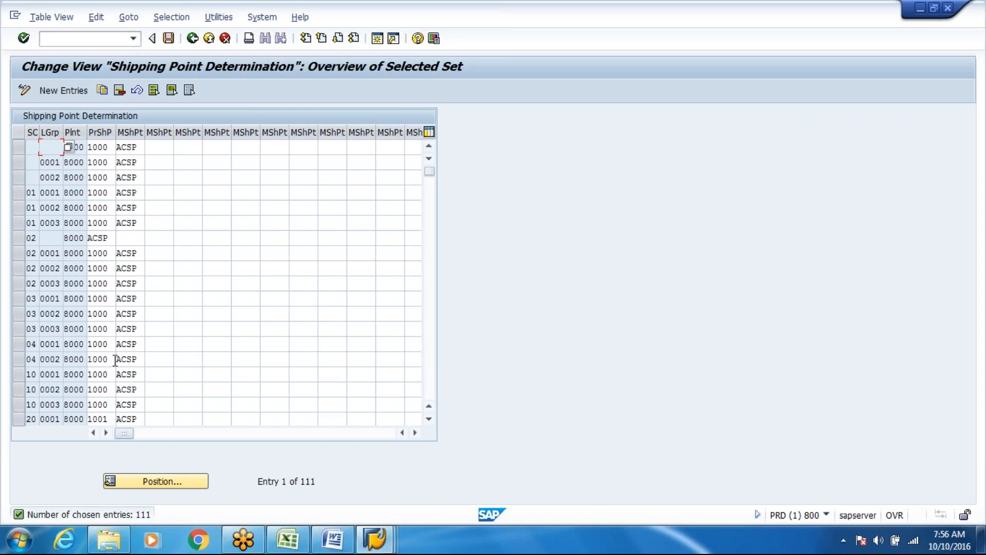
Step: Set the first manual shipping point to 8000 for the three plant 8000 entries without a shipping condition
scroll(67, 147, "down", 1)
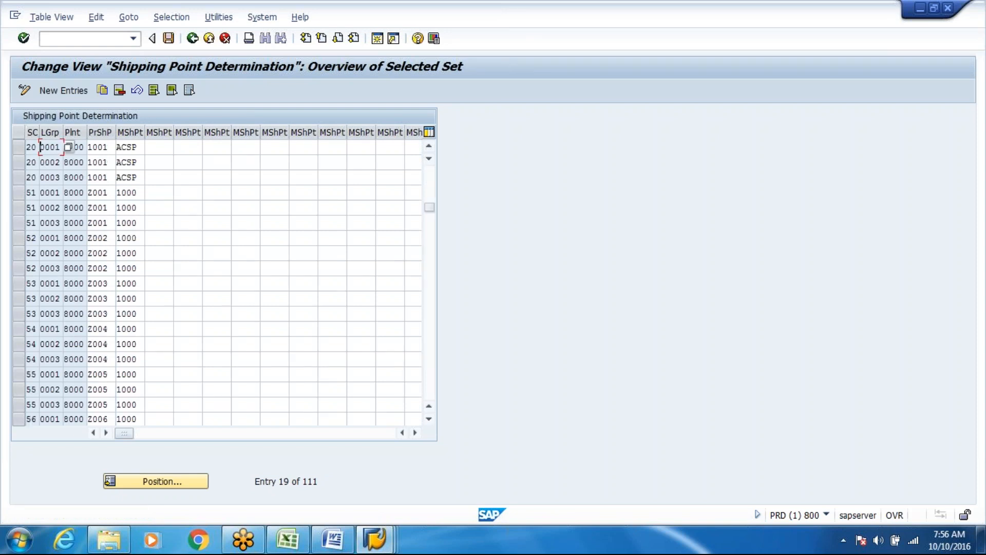
scroll(68, 147, "down", 1)
scroll(68, 147, "up", 1)
scroll(67, 147, "up", 1)
left_click(63, 146)
left_click(142, 147)
key("BackSpace")
key("BackSpace")
key("BackSpace")
key("BackSpace")
type("8000")
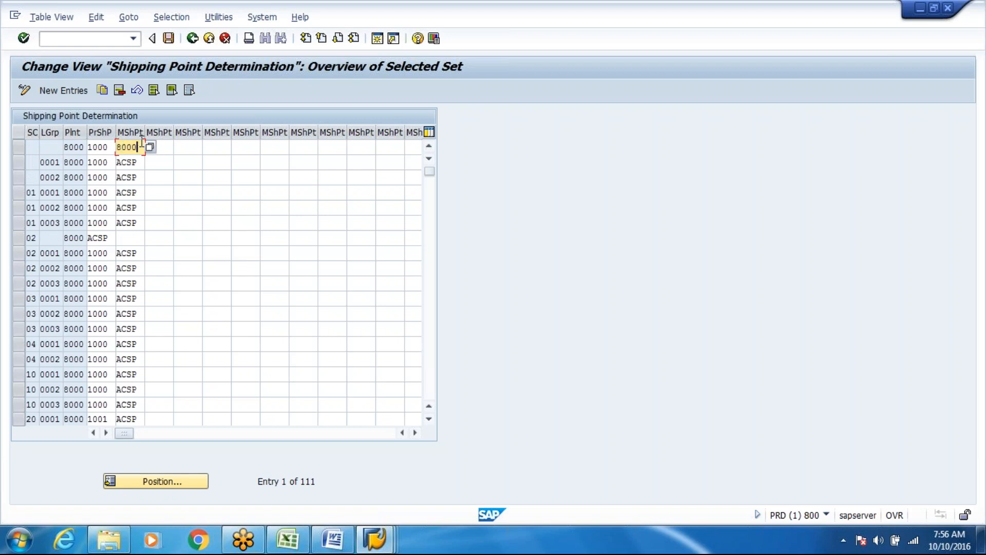
key("Down")
key("BackSpace")
key("BackSpace")
key("BackSpace")
key("BackSpace")
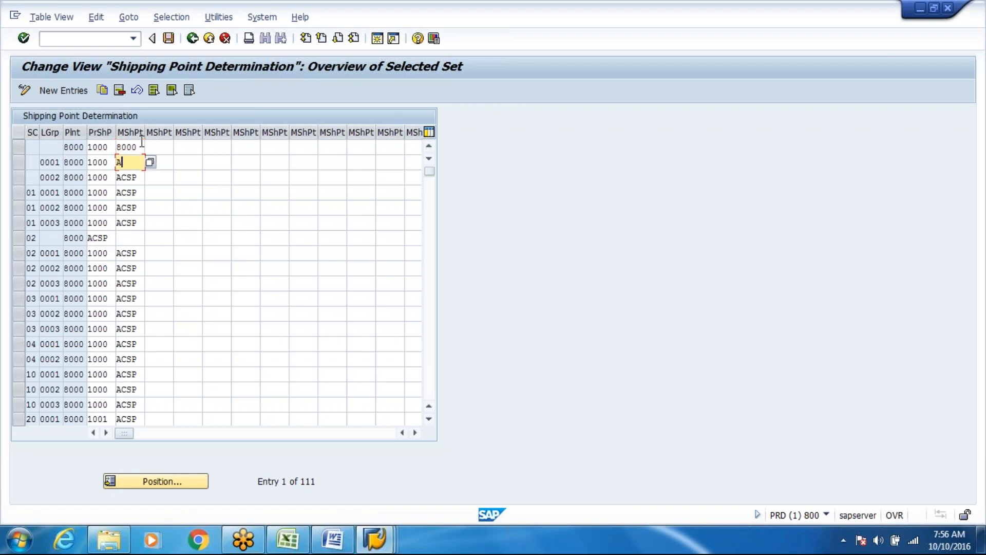
type("8000")
key("Down")
key("BackSpace")
key("BackSpace")
key("BackSpace")
key("BackSpace")
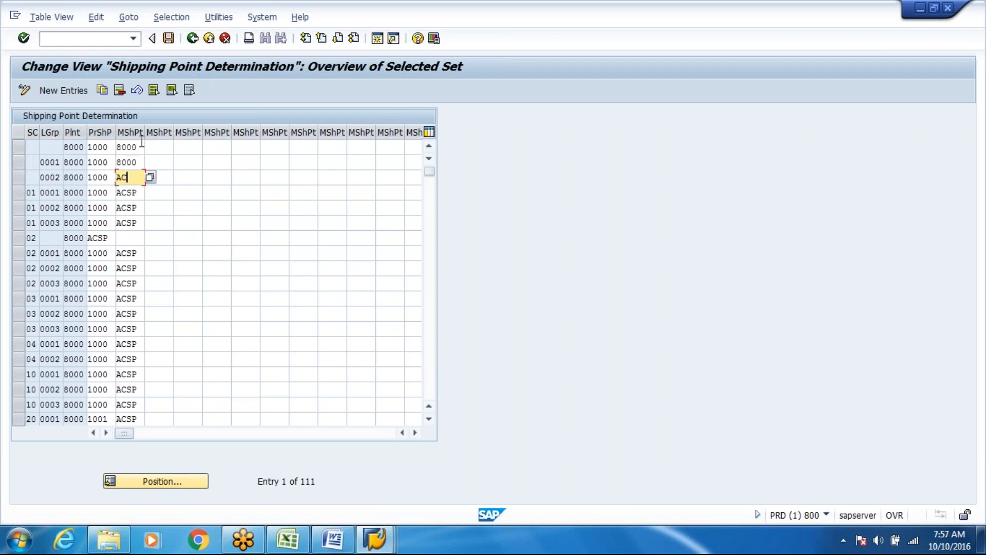
type("8000")
Step: Set the first manual shipping point to 8000 for shipping condition 01 with loading groups 0001, 0002 and 0003
key("Down")
key("BackSpace")
key("BackSpace")
key("BackSpace")
key("BackSpace")
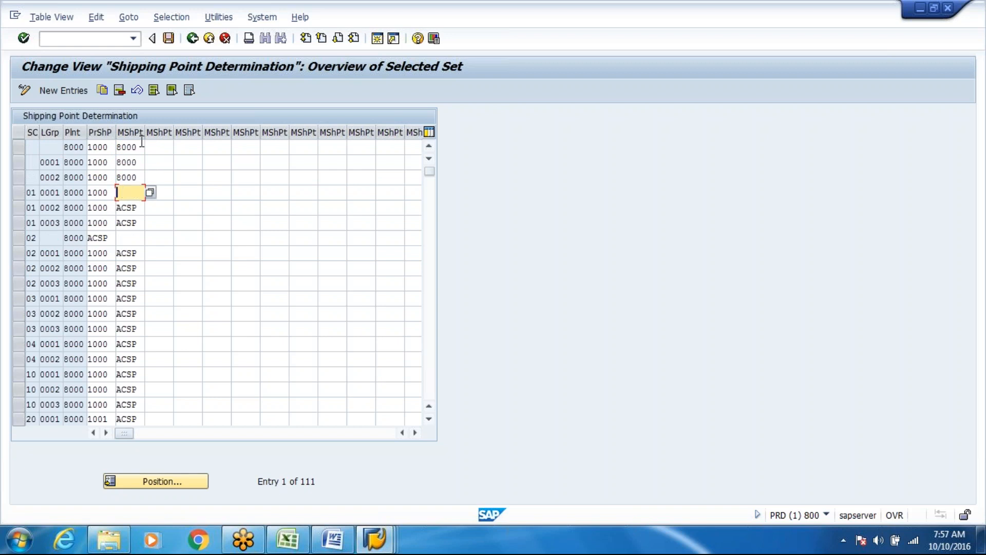
type("8000")
key("Down")
key("BackSpace")
key("BackSpace")
key("BackSpace")
key("BackSpace")
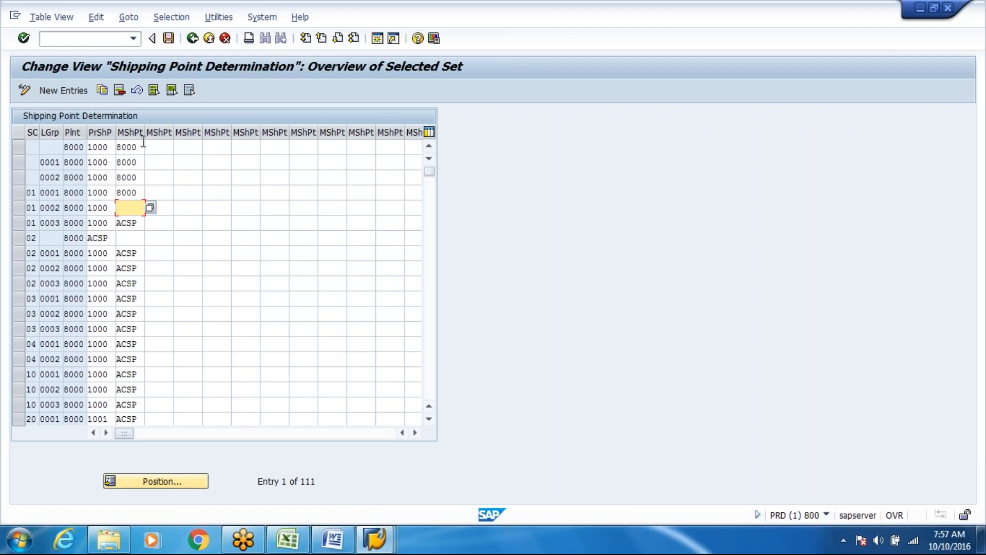
left_click(141, 194)
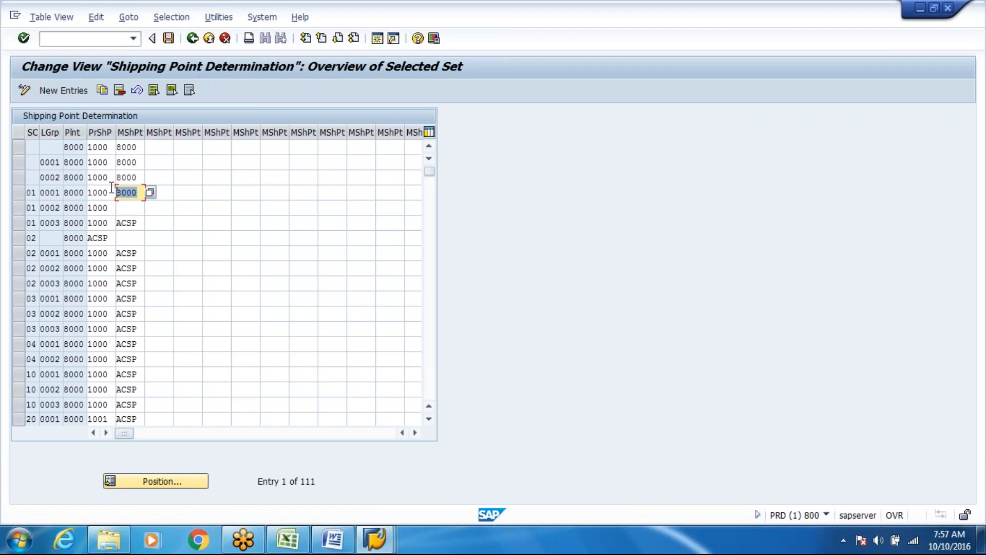
key("Tab")
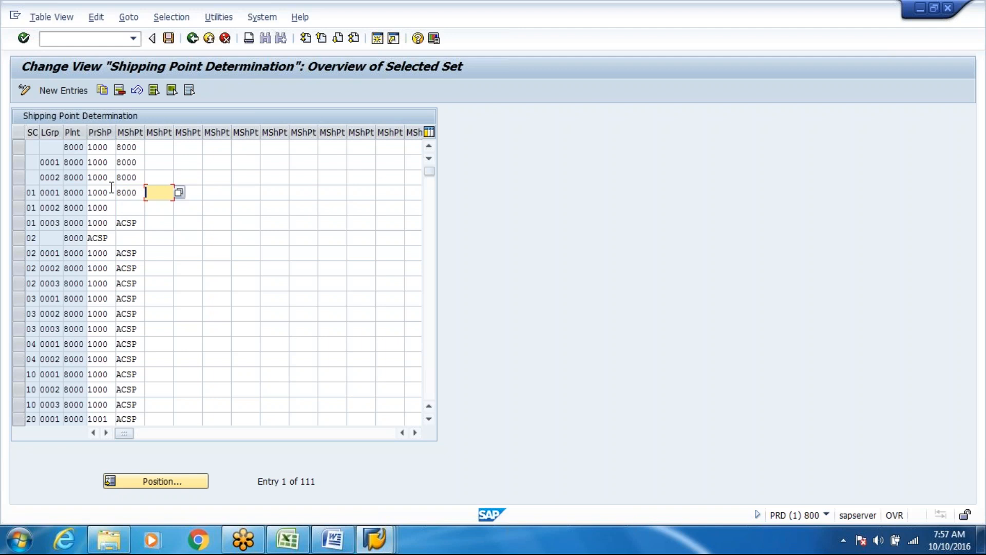
left_click(126, 207)
type("8000")
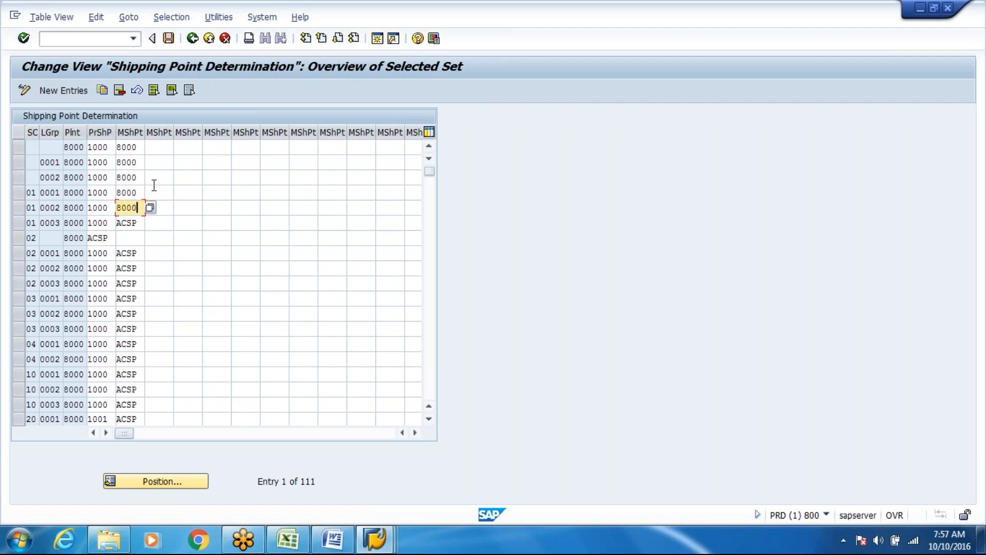
left_click(135, 223)
key("BackSpace")
key("BackSpace")
key("BackSpace")
key("BackSpace")
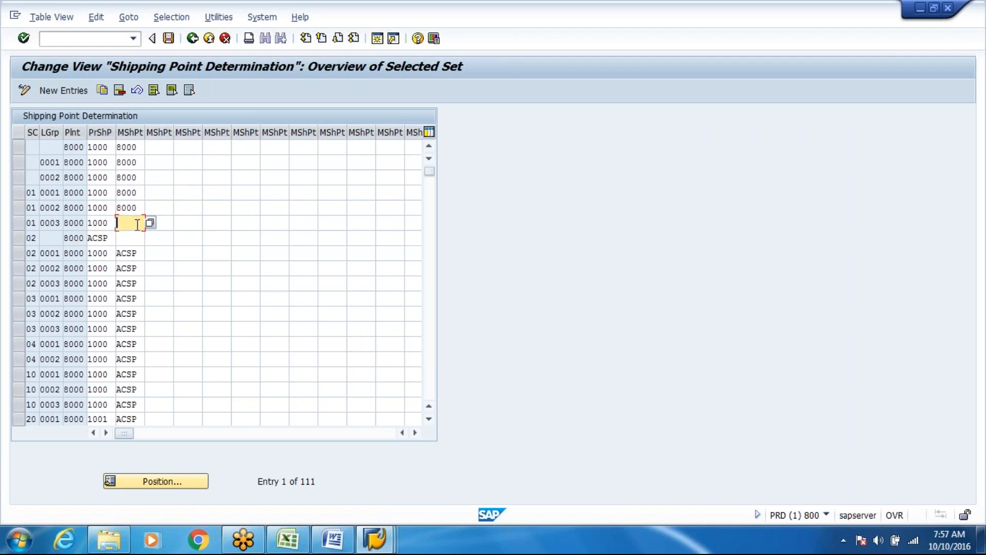
type("8000")
Step: Set the proposed shipping point to 8000 for the shipping condition 02 entry without a loading group
left_click(109, 237)
key("BackSpace")
key("BackSpace")
key("BackSpace")
key("BackSpace")
type("8000")
Step: Set the first manual shipping point to 8000 for shipping condition 02 with loading groups 0001, 0002 and 0003
left_click(138, 253)
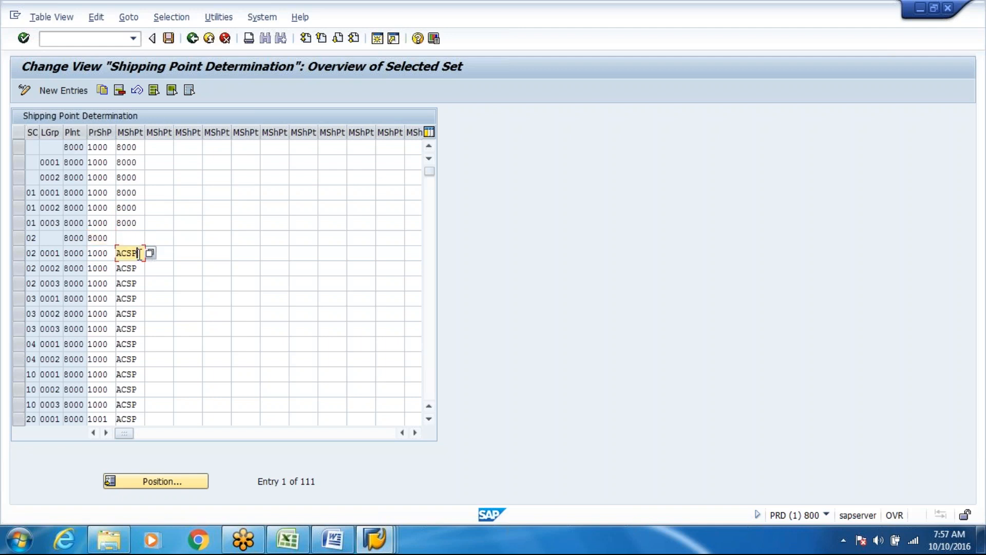
key("shift+Left")
key("shift+Left")
key("shift+Left")
key("shift+Left")
type("8000")
key("Down")
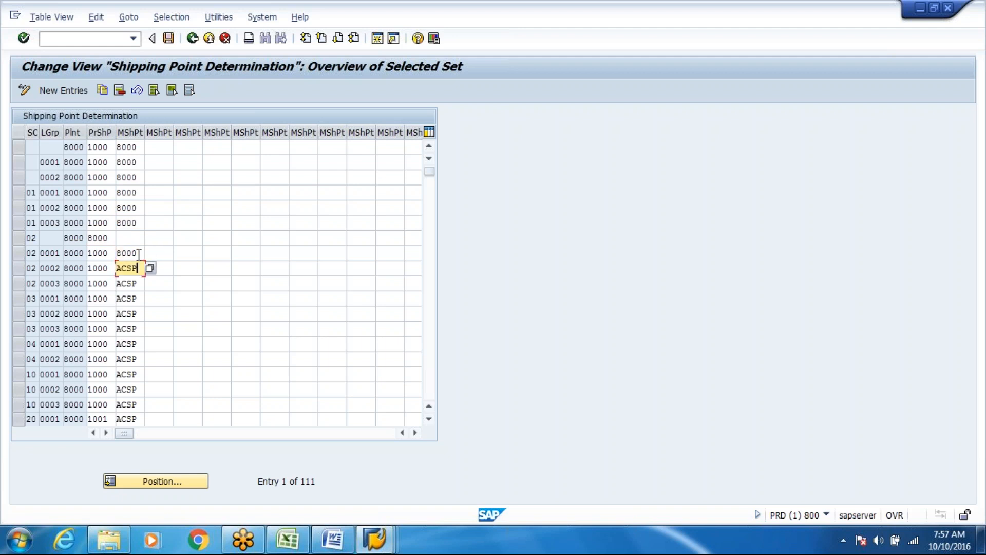
key("shift+Left")
key("shift+Left")
key("shift+Left")
key("shift+Left")
type("8000")
key("Down")
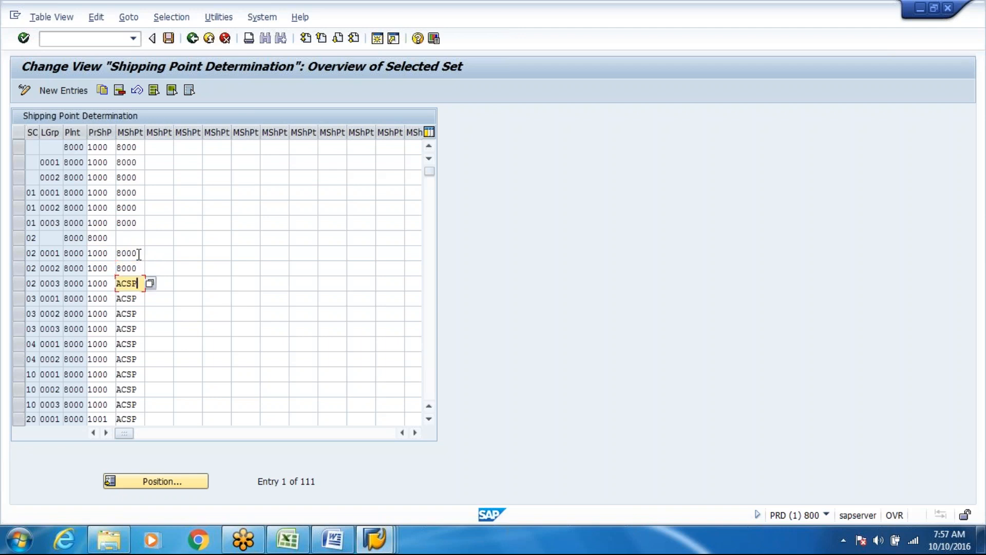
key("shift+Left")
key("shift+Left")
key("shift+Left")
key("shift+Left")
type("8000")
Step: Set the first manual shipping point to 8000 for shipping condition 03 with loading groups 0001, 0002 and 0003
key("Down")
key("shift+Left")
key("shift+Left")
key("shift+Left")
key("shift+Left")
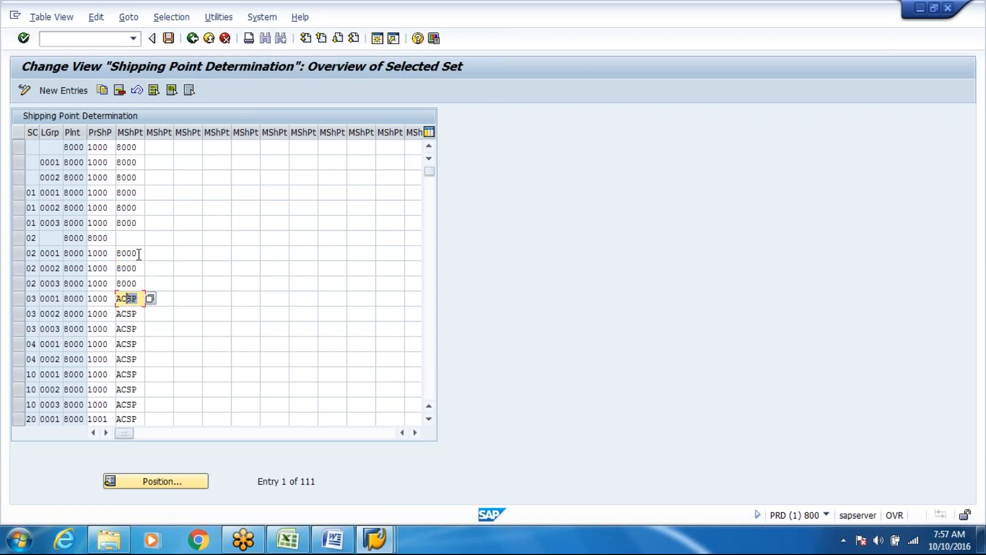
type("8000")
key("Down")
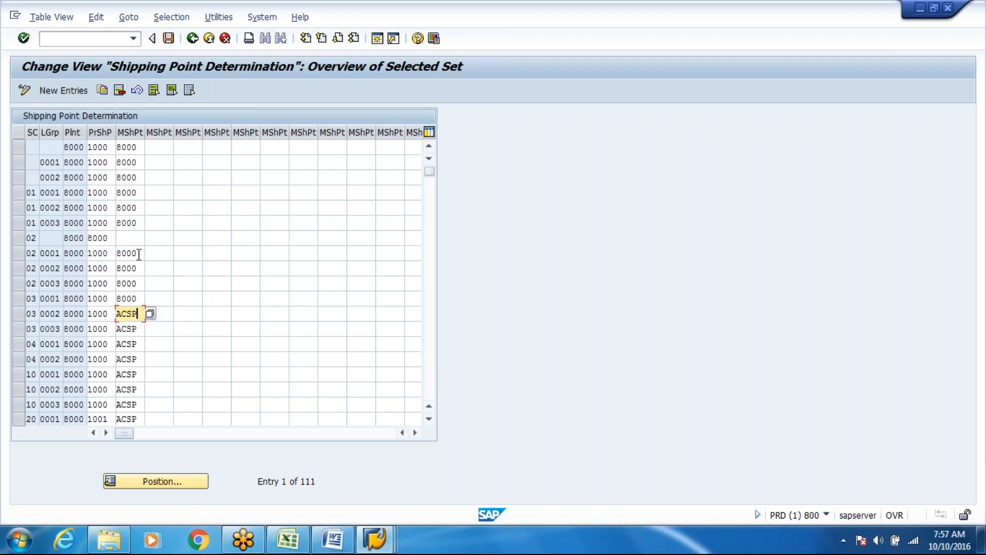
key("shift+Left")
key("shift+Left")
key("shift+Left")
key("shift+Left")
type("8000")
key("Down")
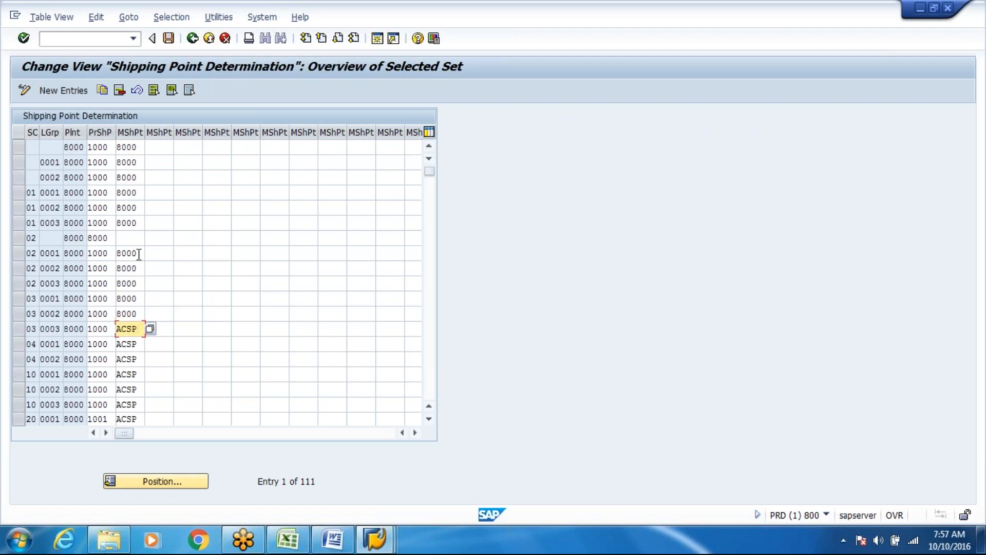
key("shift+Left")
key("shift+Left")
key("shift+Left")
key("shift+Left")
type("8000")
Step: Set the first manual shipping point to 8000 for shipping condition 04 with loading groups 0001 and 0002
key("Down")
key("shift+Left")
key("shift+Left")
key("shift+Left")
key("shift+Left")
type("8000")
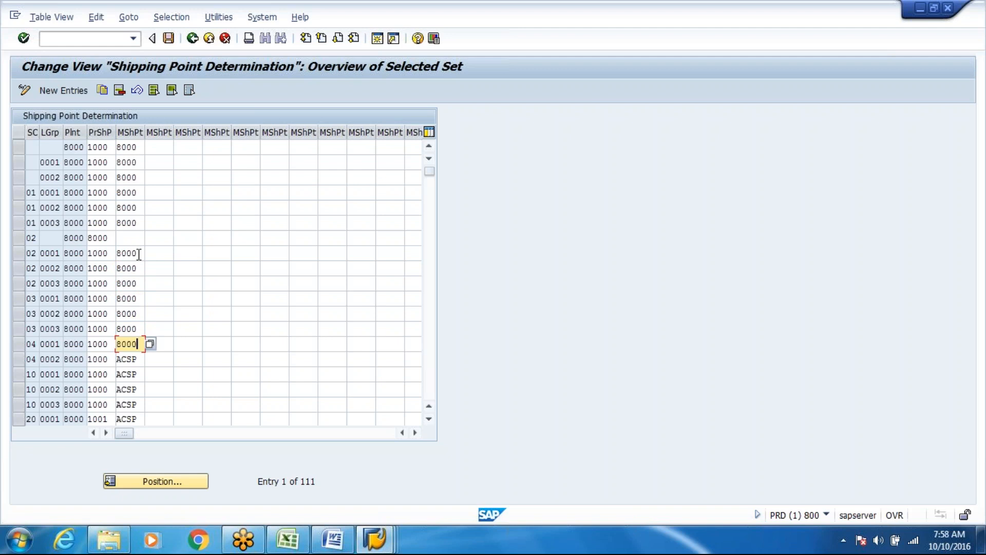
key("Down")
key("shift+Left")
key("shift+Left")
key("shift+Left")
key("shift+Left")
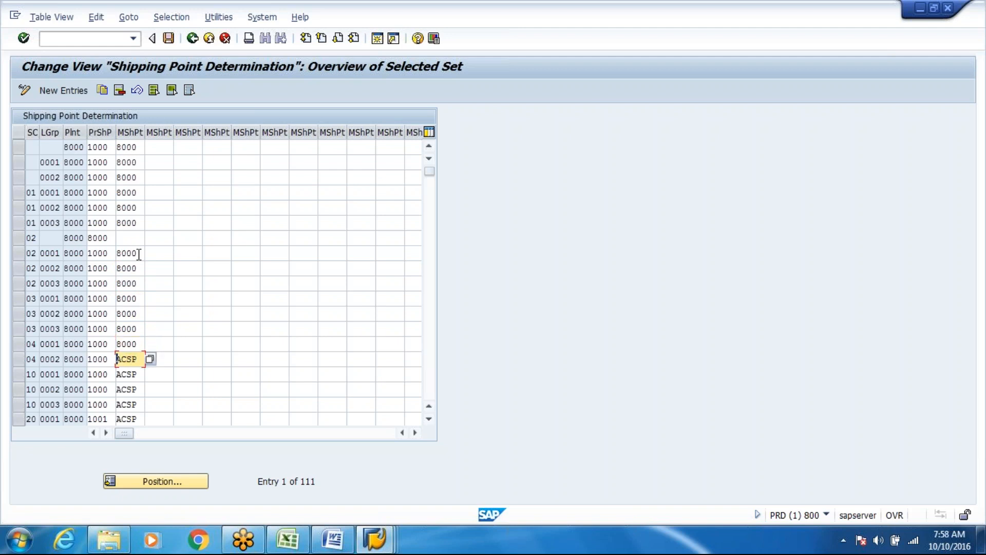
type("8000")
Step: Set the first manual shipping point to 8000 for shipping condition 10 with loading groups 0001, 0002 and 0003
key("Down")
key("shift+Left")
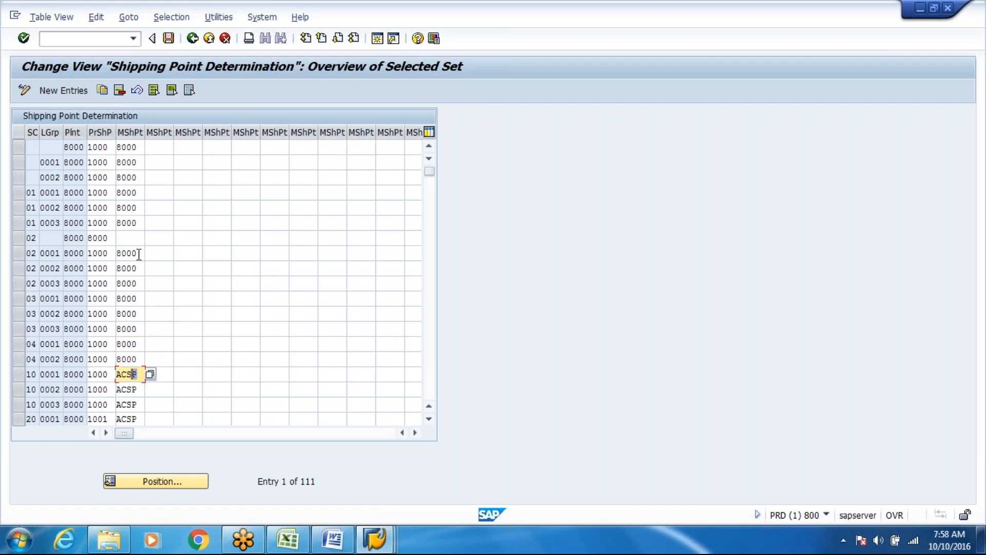
key("shift+Left")
key("shift+Left")
key("shift+Left")
type("8000")
key("Down")
key("shift+Left")
key("shift+Left")
key("shift+Left")
key("shift+Left")
type("8000")
key("Down")
key("shift+Left")
key("shift+Left")
key("shift+Left")
key("shift+Left")
type("8000")
Step: Set the first manual shipping point to 8000 for shipping condition 20 with loading group 0001
key("Down")
key("shift+Left")
key("shift+Left")
key("shift+Left")
key("shift+Left")
type("8000")
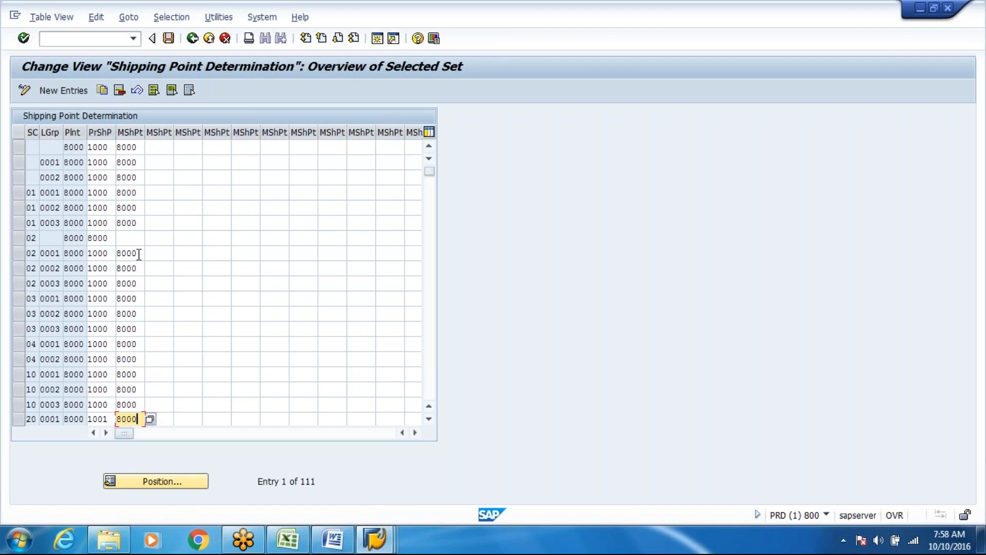
Step: Check the edited shipping point entries and discard all unsaved changes
key("Return")
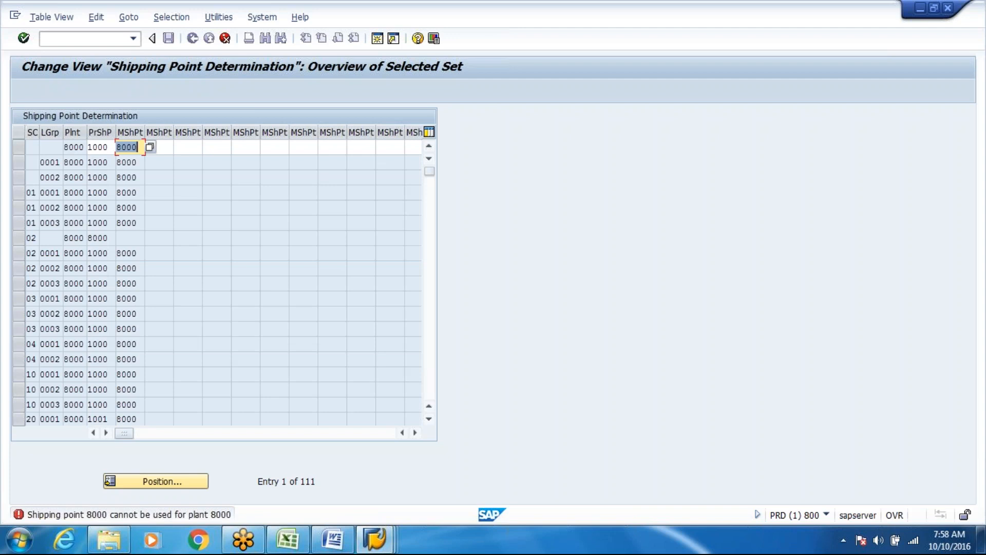
left_click(225, 39)
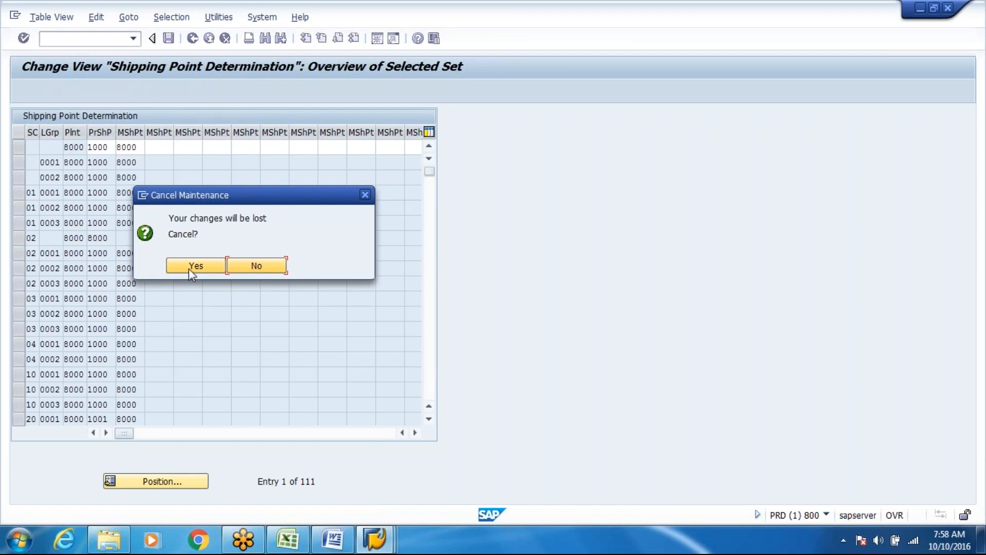
key("Return")
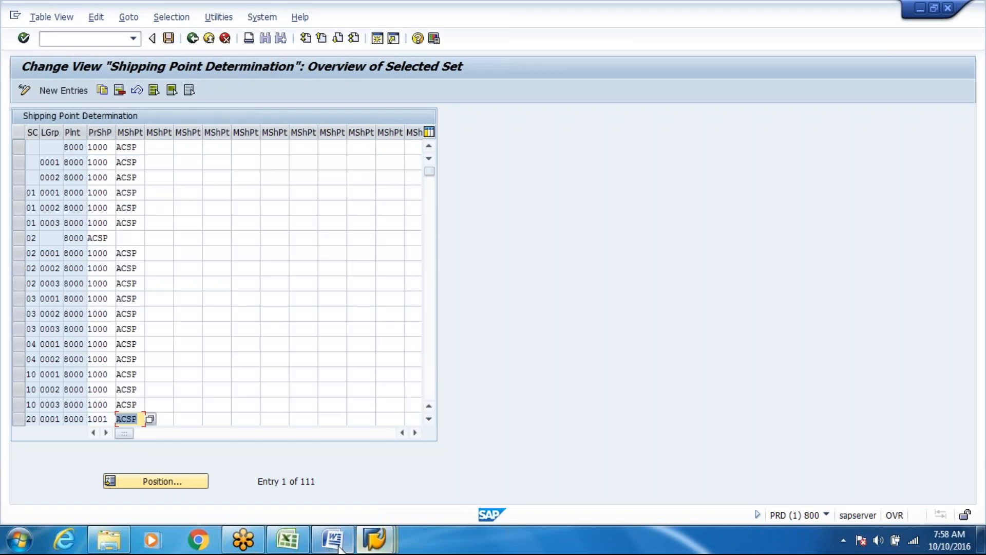
Step: Set the first manual shipping point to SP80 for the plant 8000 entry without a shipping condition or loading group
left_click(136, 147)
key("BackSpace")
key("BackSpace")
key("BackSpace")
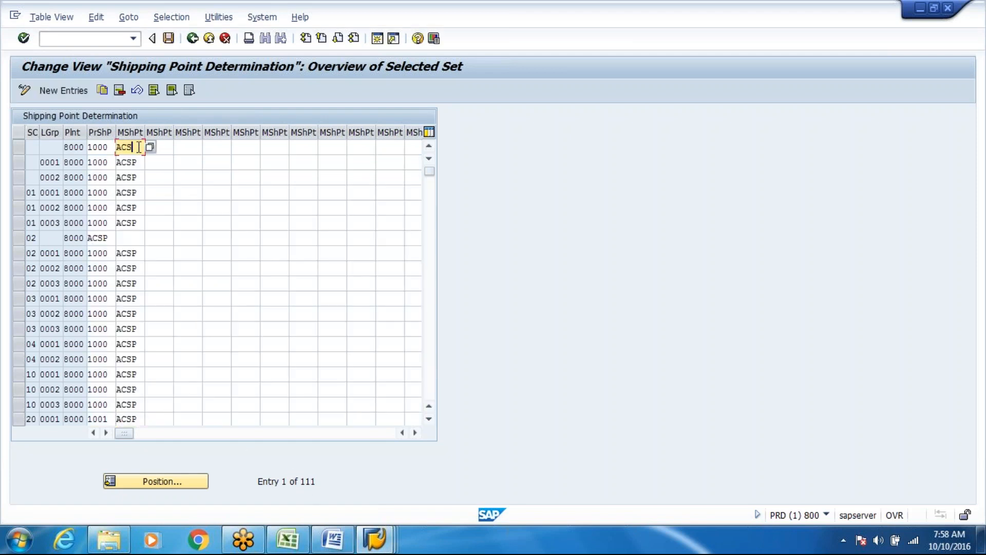
key("BackSpace")
type("S")
type("P*)")
key("BackSpace")
key("BackSpace")
type("*)")
key("BackSpace")
key("BackSpace")
type("9")
key("BackSpace")
type("80")
Step: Switch to the ERP-EWM Integration guide in Word and read ahead from section 1.16 on goods receiving points through section 1.18 on delivery split
left_click(326, 538)
scroll(487, 308, "down", 10)
key("Page_Down")
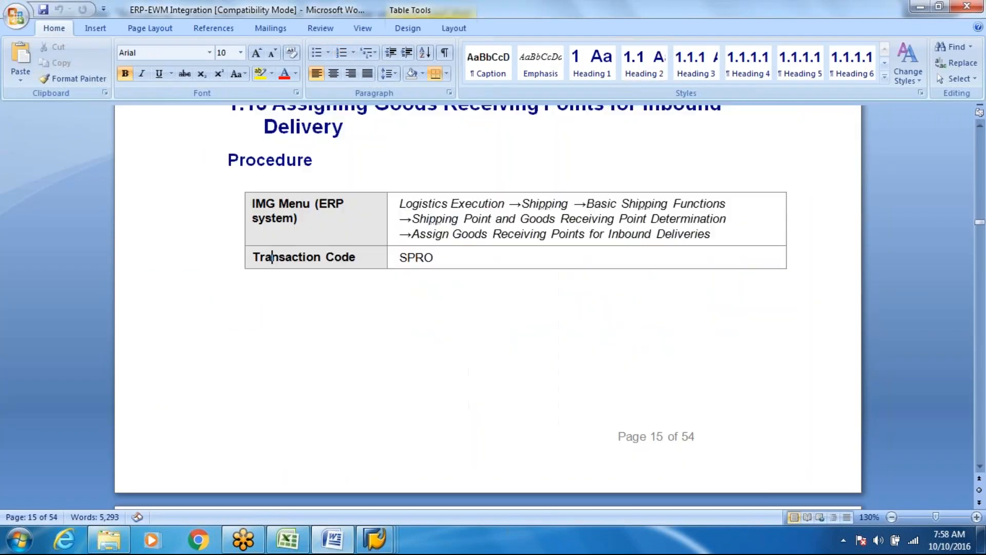
key("Page_Down")
key("Page_Down")
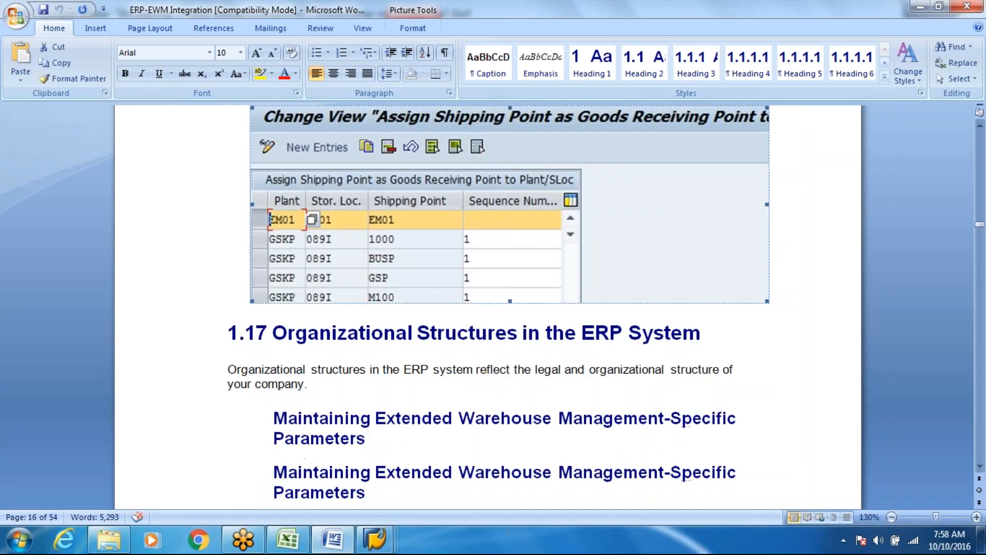
key("Page_Down")
key("Page_Down")
key("Page_Down")
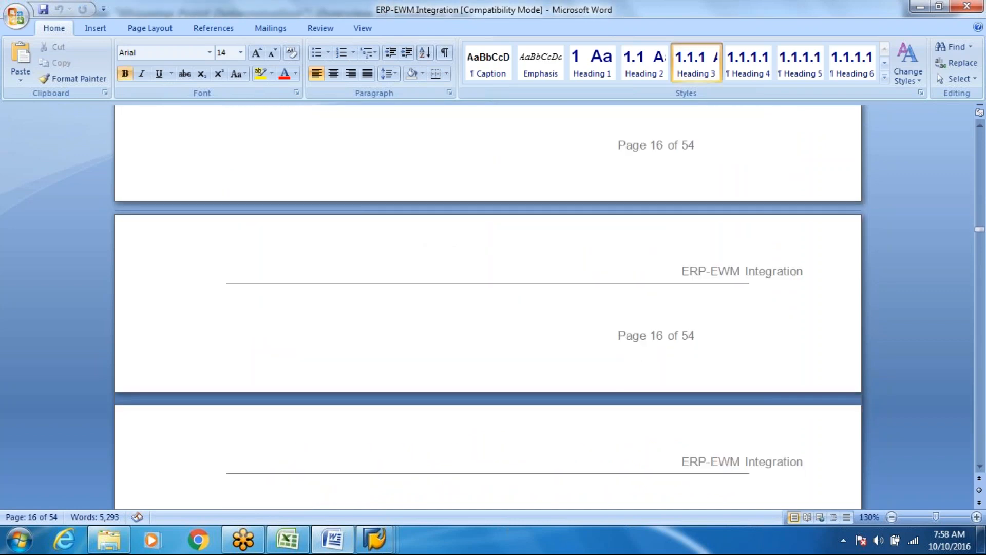
key("Page_Down")
key("Page_Down")
key("Page_Down")
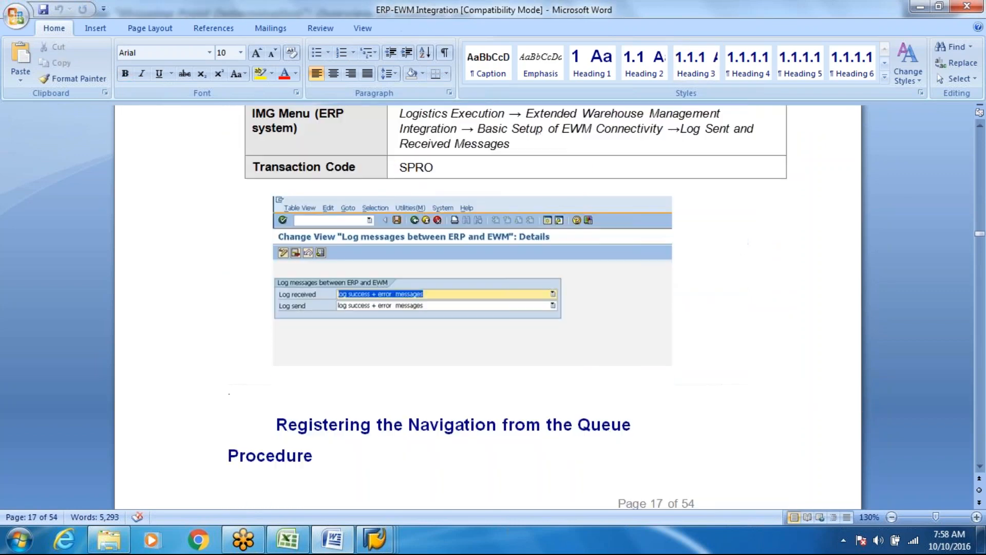
key("Page_Down")
key("Page_Down")
key("Page_Down")
key("Page_Down")
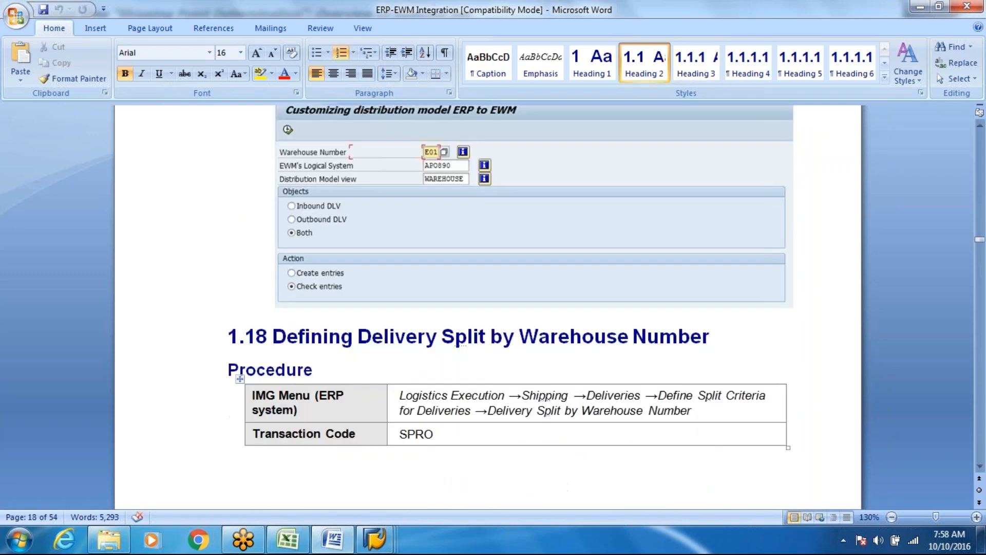
key("Page_Down")
key("Page_Down")
key("Page_Down")
Step: Go back through the guide to section 1.17, Organizational Structures in the ERP System
key("Page_Up")
key("Page_Up")
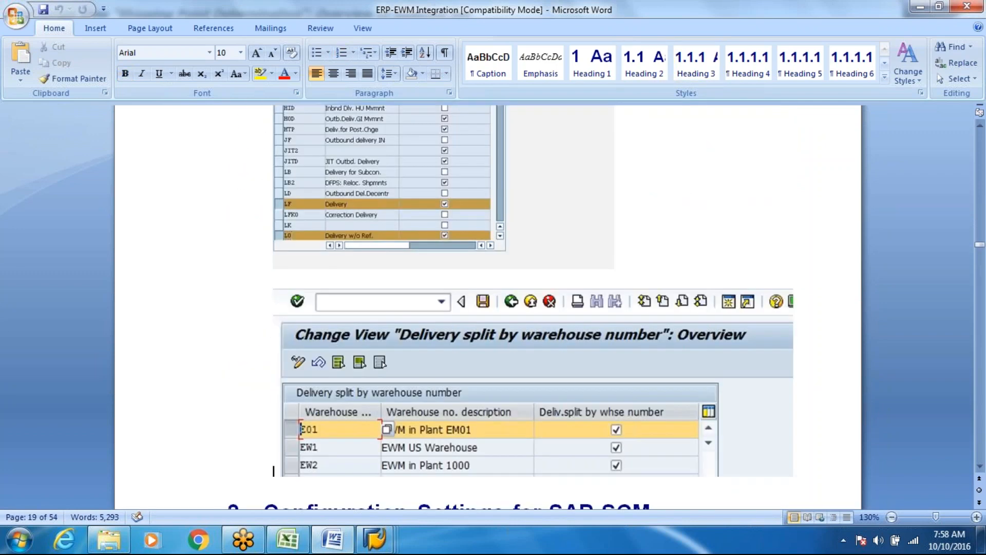
key("Page_Up")
key("Page_Up")
key("Page_Up")
key("Page_Up")
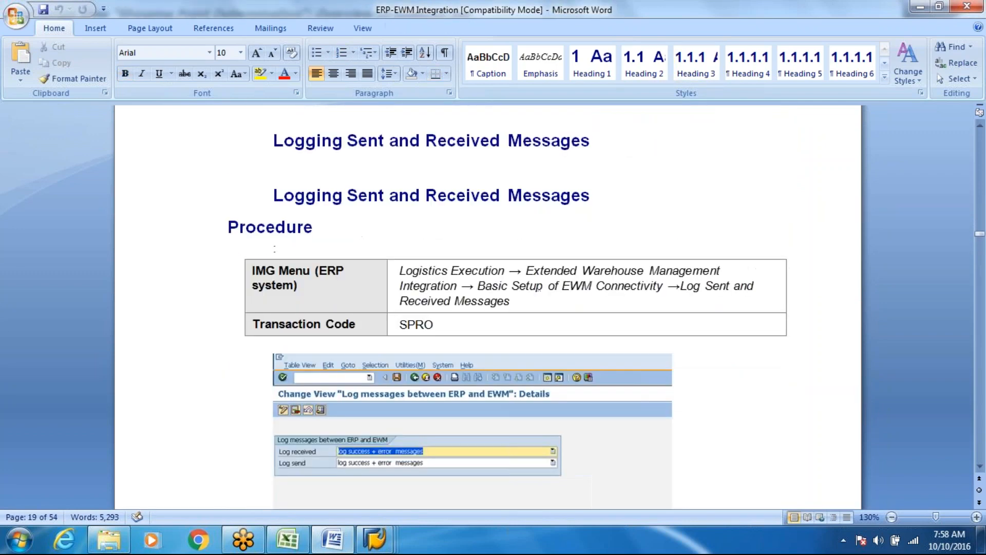
key("Page_Up")
key("Page_Up")
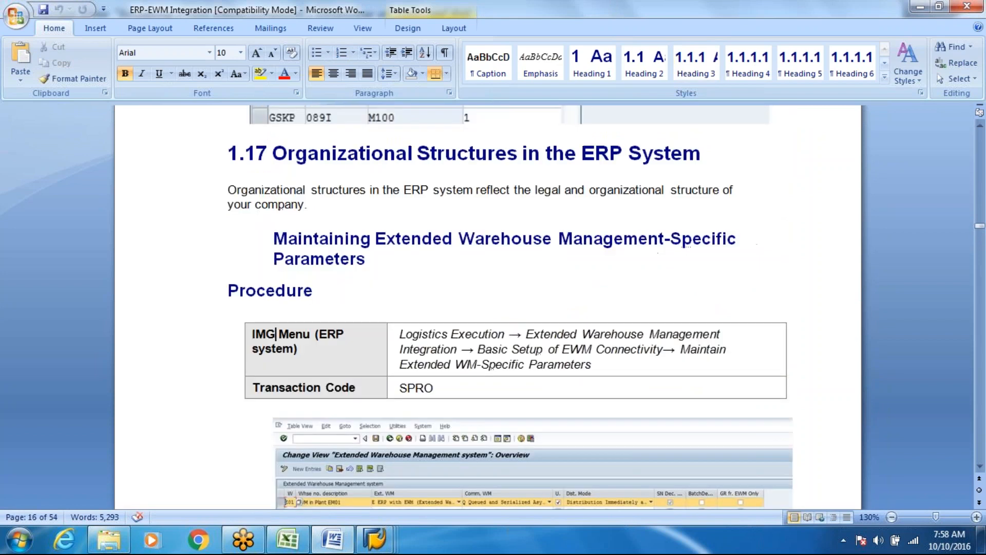
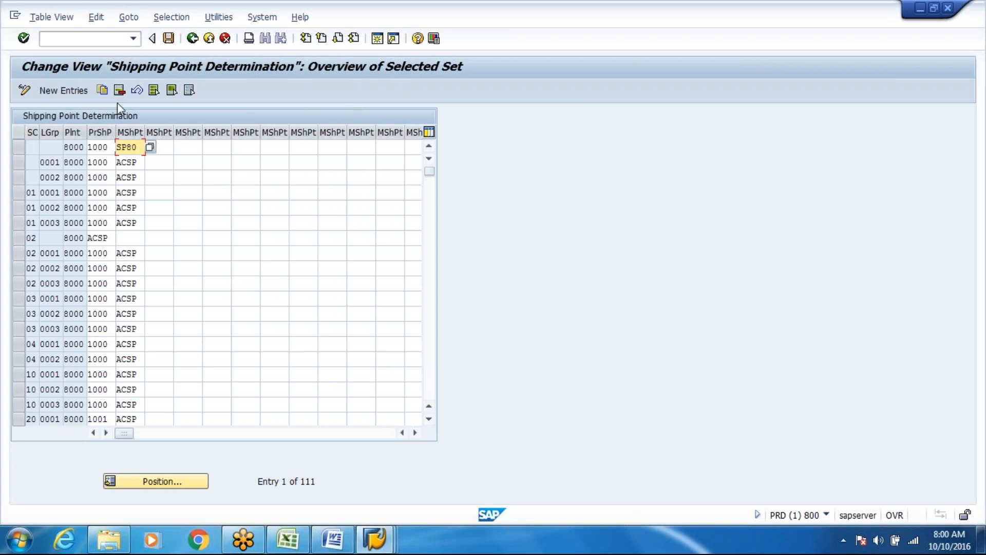
left_click(74, 148)
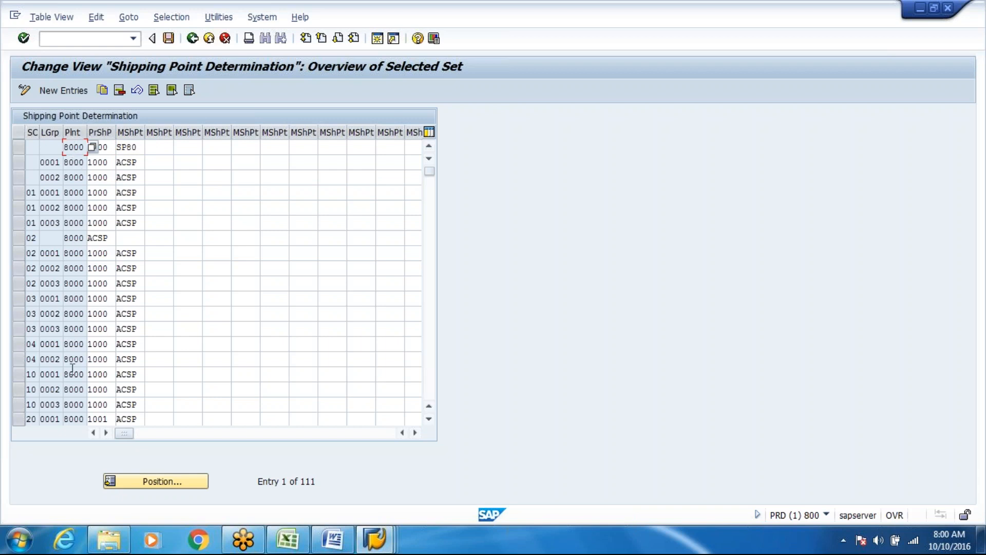
left_click(137, 162)
key("shift+Left")
key("shift+Left")
key("shift+Left")
key("shift+Left")
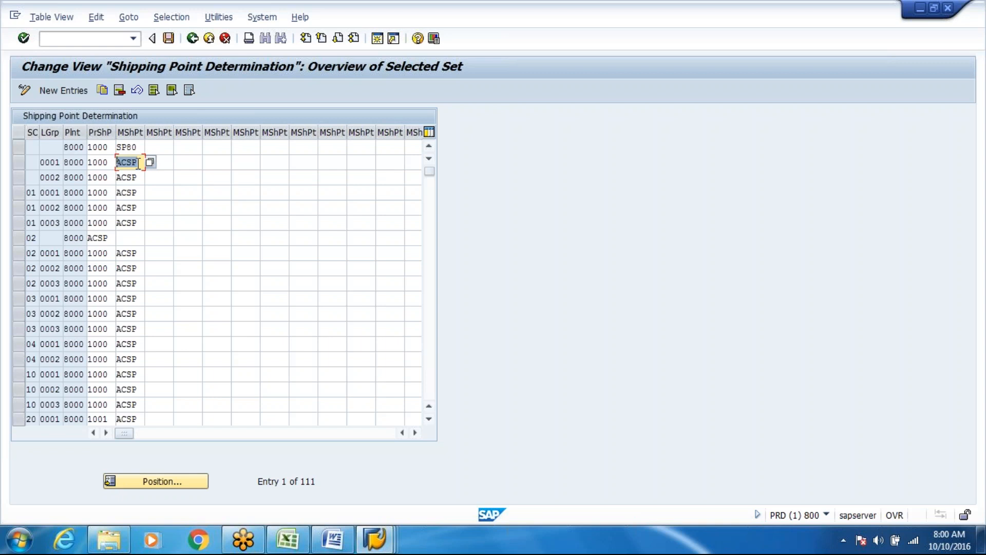
type("8000")
key("BackSpace")
key("BackSpace")
key("BackSpace")
key("BackSpace")
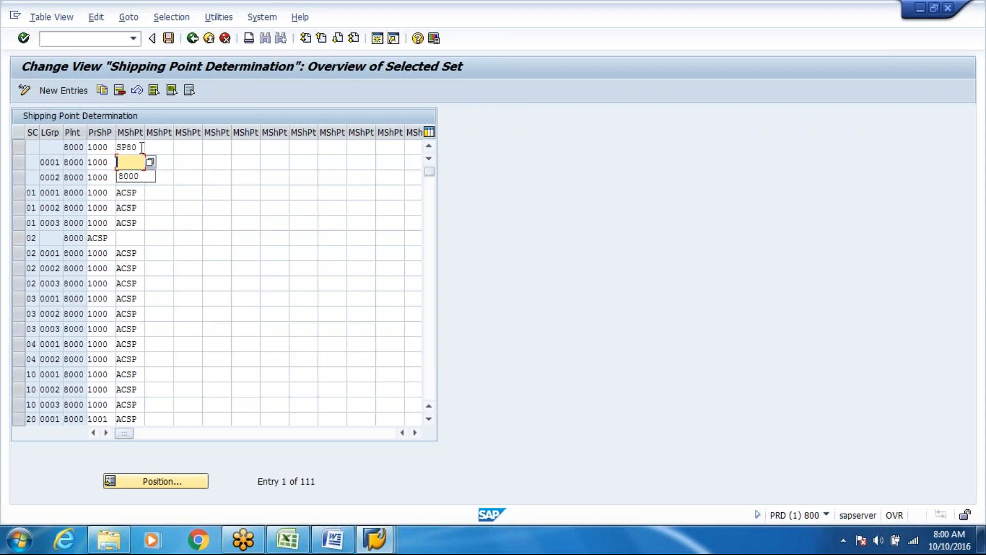
Step: Set the first manual shipping point to SP80 for loading groups 0001 and 0002 without a shipping condition
left_click(142, 147)
left_click(118, 162)
type("SP80")
key("Down")
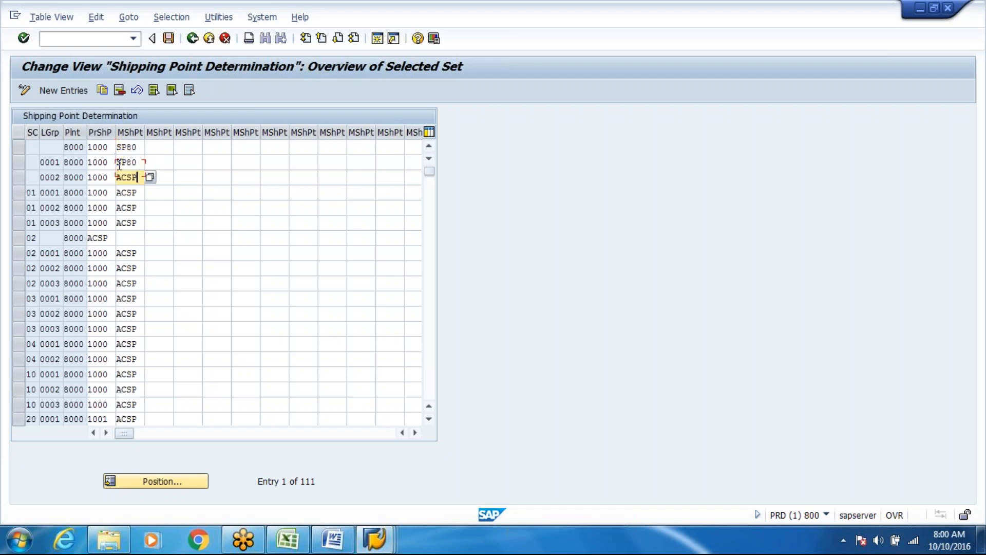
key("shift+Left")
key("shift+Left")
key("shift+Left")
key("shift+Left")
type("SP80")
key("Down")
Step: Set the first manual shipping point to SP80 for shipping condition 01 with loading group 0001
key("shift+Left")
key("shift+Left")
key("shift+Left")
key("shift+Left")
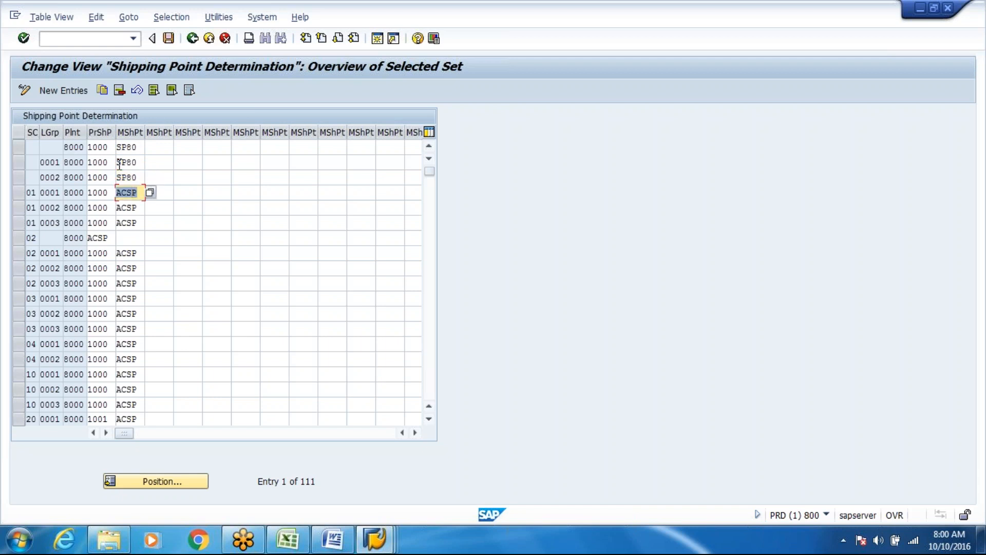
type("SP80")
key("Down")
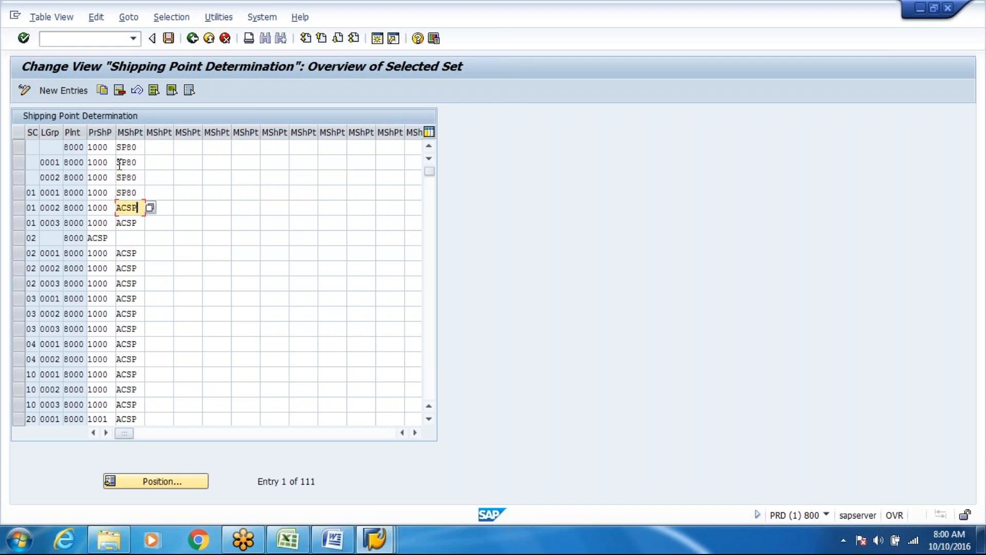
Step: Set the first manual shipping point to SP80 for shipping condition 01 with loading groups 0002 and 0003
key("shift+Left")
key("shift+Left")
key("shift+Left")
type("SP80")
key("Down")
key("shift+Left")
key("shift+Left")
key("shift+Left")
type("SP80")
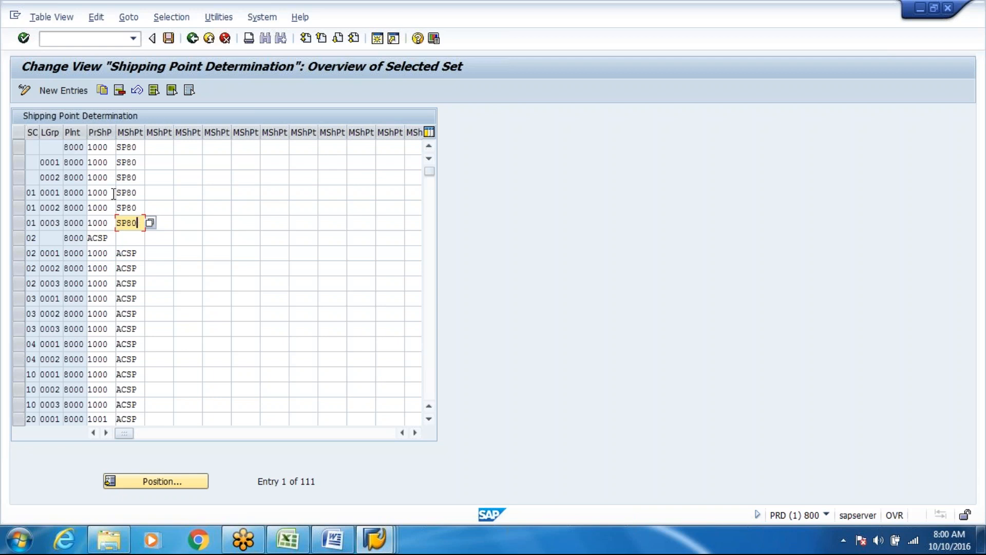
Step: Review the loading groups and first manual shipping points of the plant 8000 entries without a shipping condition
left_click(57, 149)
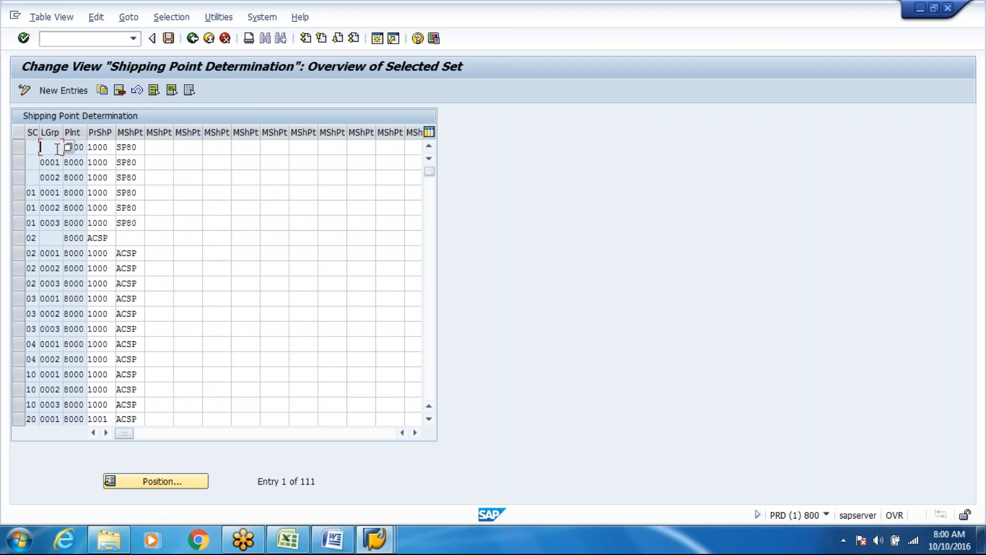
left_click(139, 149)
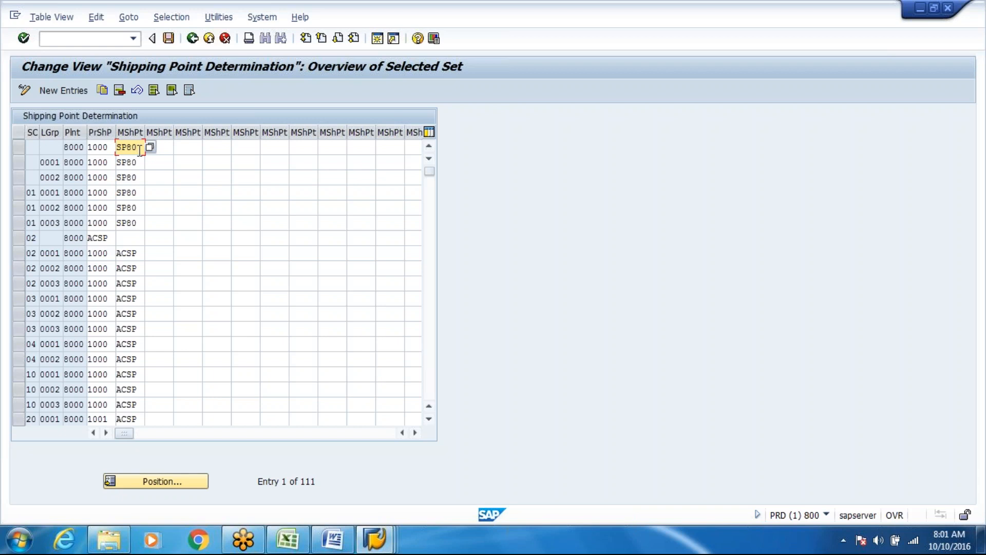
left_click(50, 149)
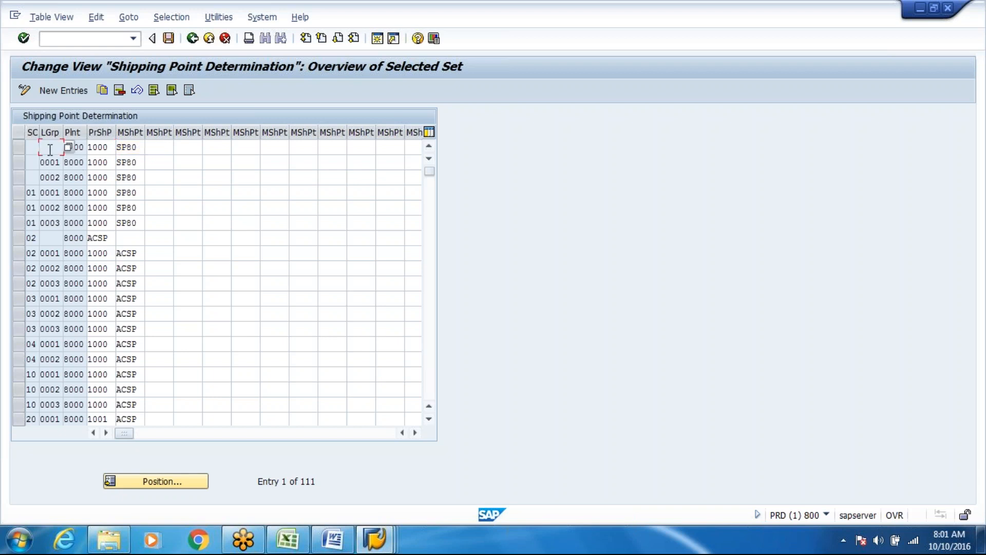
left_click(50, 162)
left_click(49, 178)
left_click(134, 177)
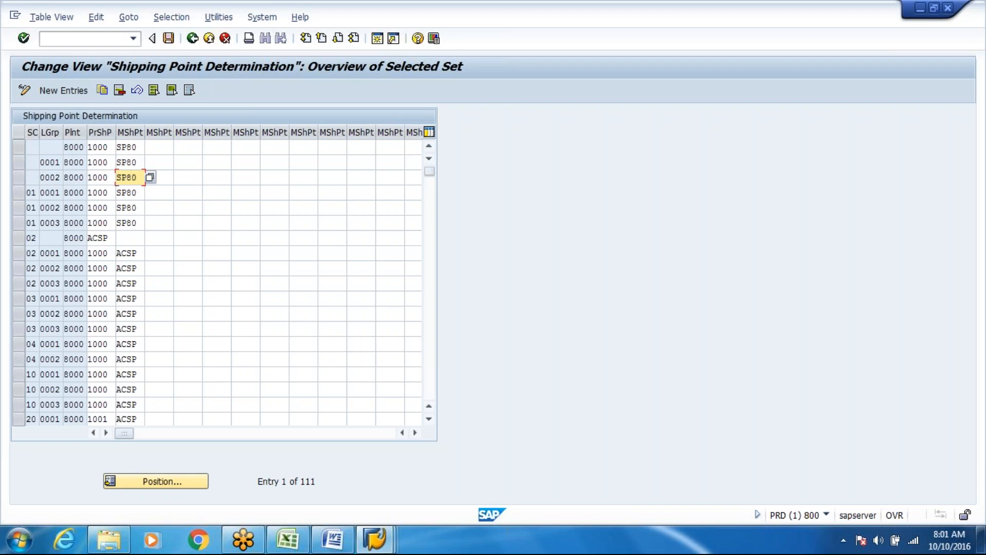
Step: Read the field help on shipping conditions and close it
left_click(32, 162)
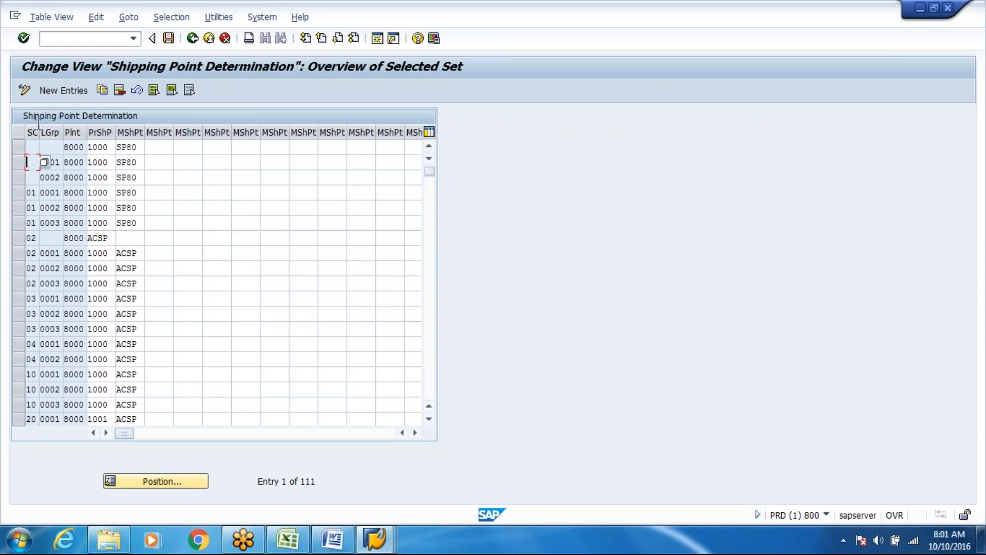
left_click(45, 162)
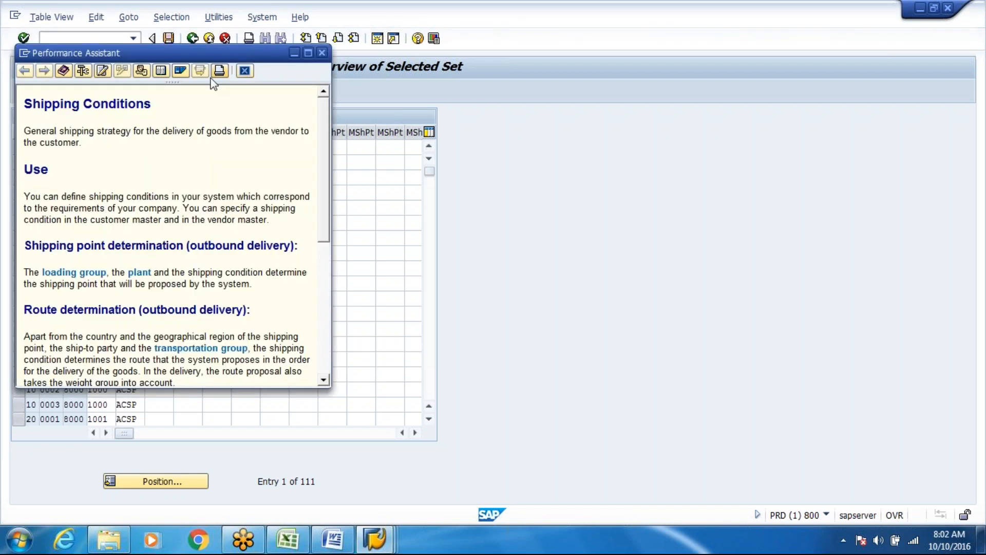
key("Escape")
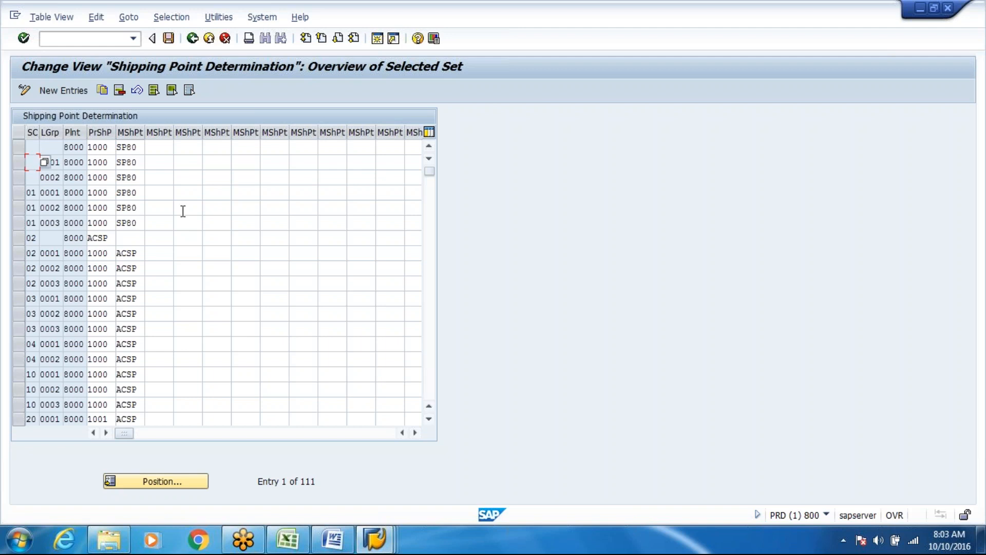
Step: Set the proposed shipping point to SP80 for the shipping condition 02 entry without a loading group
left_click(109, 237)
key("shift+Left")
key("shift+Left")
key("shift+Left")
key("shift+Left")
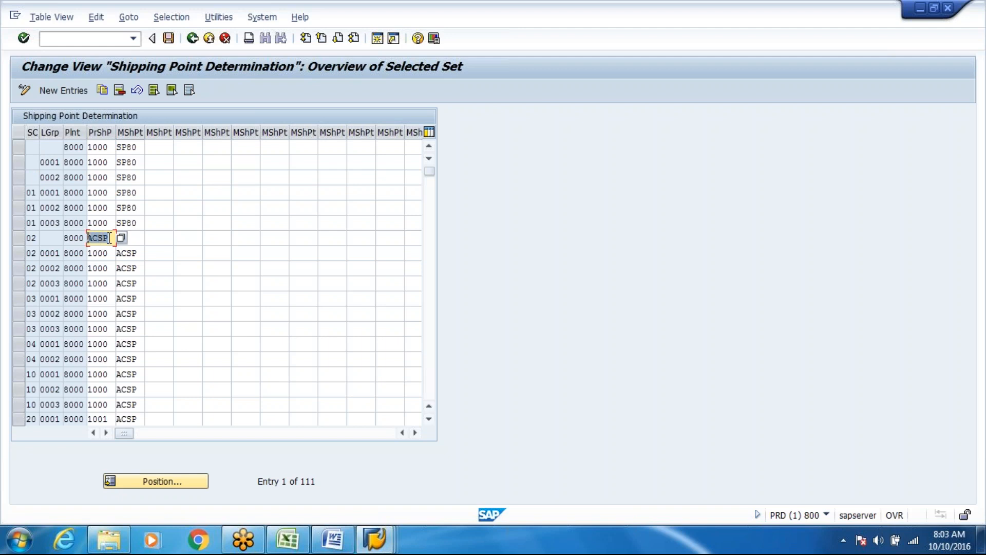
type("SP80")
key("Down")
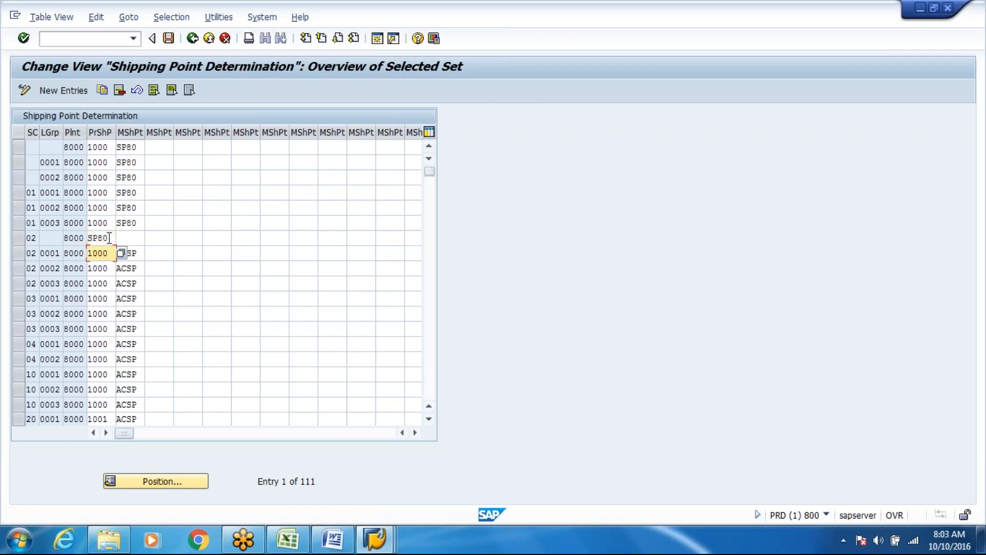
Step: Set the first manual shipping point to SP80 for shipping condition 02 with loading group 0001
key("Tab")
type("SP80")
key("Down")
key("shift+Left")
key("shift+Left")
key("shift+Left")
key("Left")
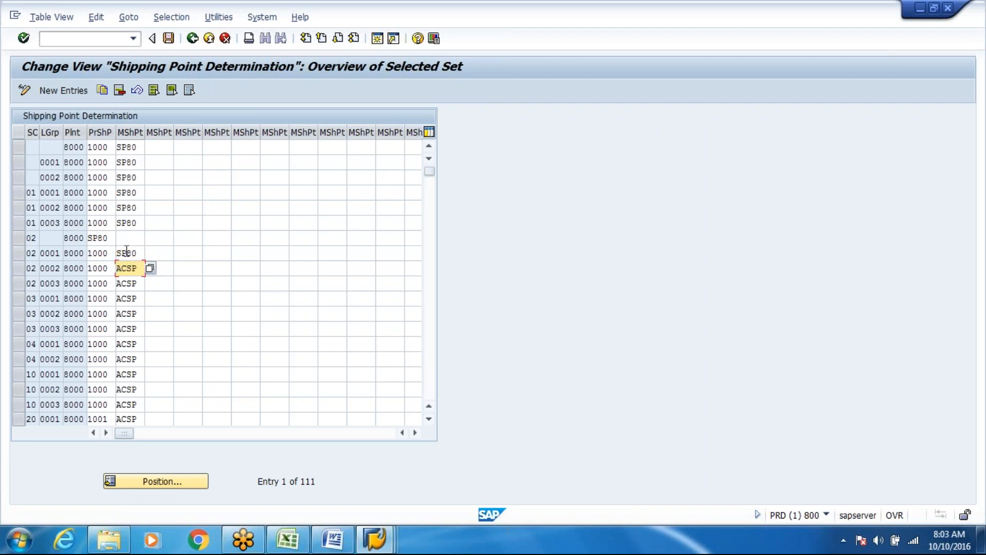
left_click(126, 251)
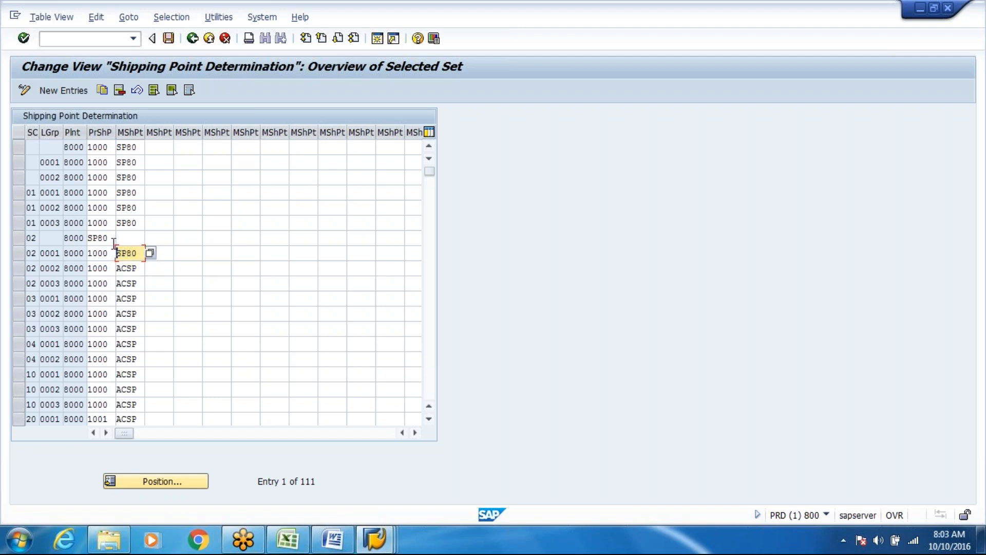
left_click(162, 252)
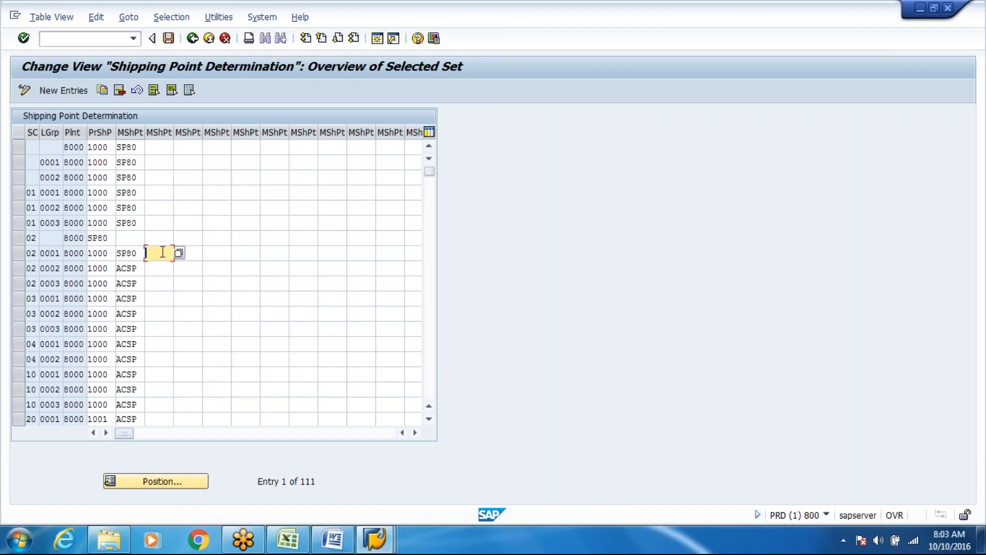
left_click(200, 255)
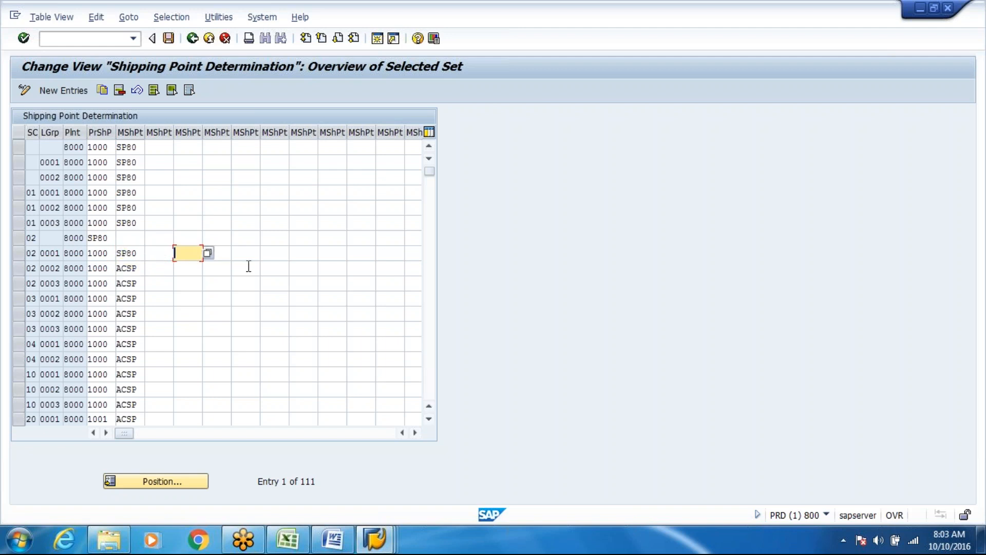
left_click(249, 266)
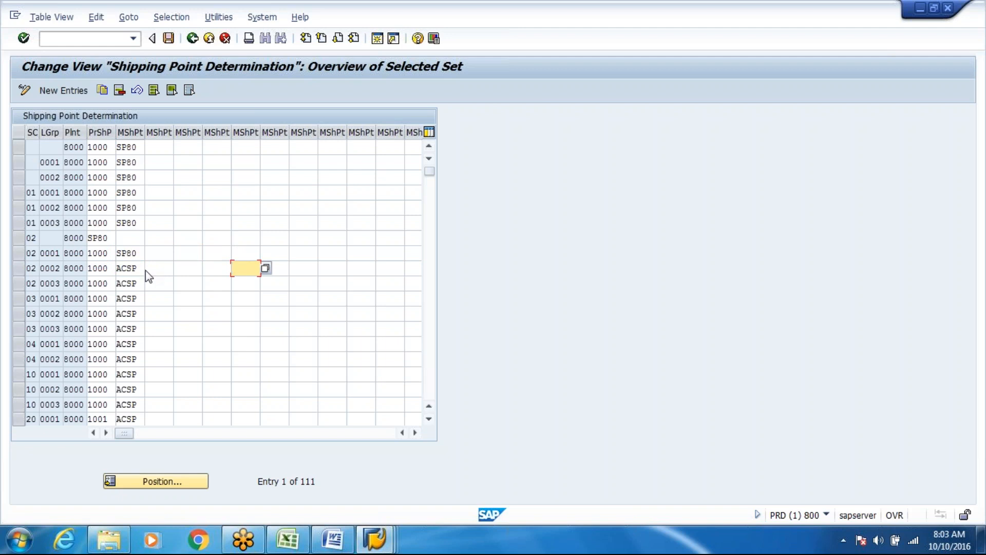
Step: Copy SP80 from the condition 02, loading group 0001 entry into the first manual shipping point of loading group 0002
left_click_drag(141, 253, 116, 251)
key("ctrl+c")
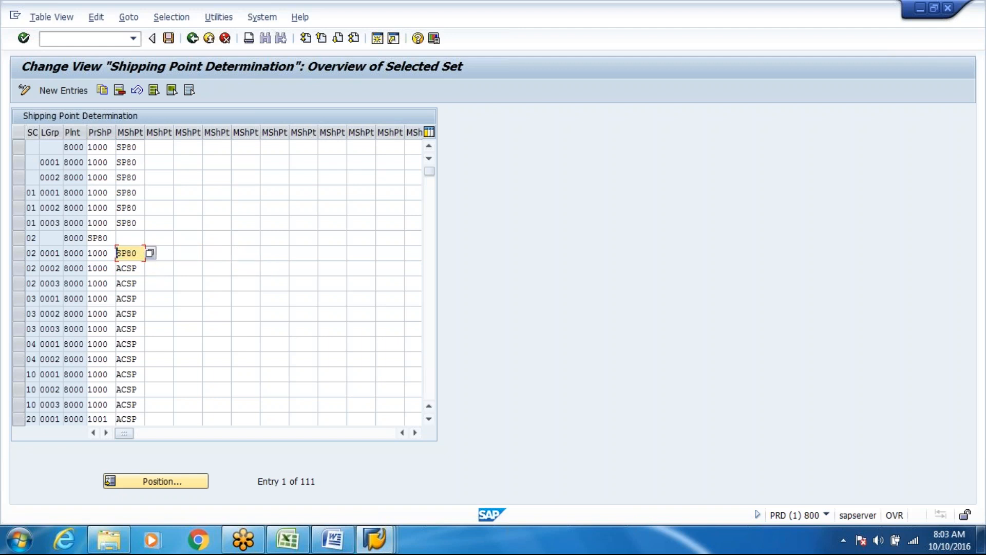
left_click(140, 268)
key("shift+Left")
key("shift+Left")
key("shift+Left")
key("shift+Left")
key("ctrl+v")
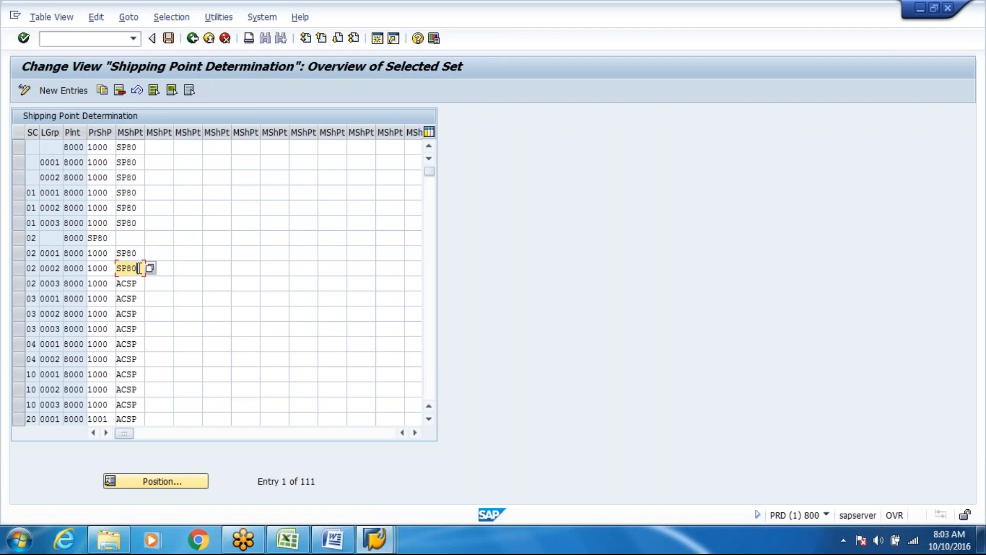
Step: Paste SP80 as the first manual shipping point for shipping condition 02 with loading group 0003
key("Down")
key("shift+Left")
key("shift+Left")
key("shift+Left")
key("shift+Left")
key("ctrl+v")
Step: Paste SP80 as the first manual shipping point for shipping condition 03 with loading groups 0001, 0002 and 0003
key("Down")
key("shift+Left")
key("shift+Left")
key("shift+Left")
key("shift+Left")
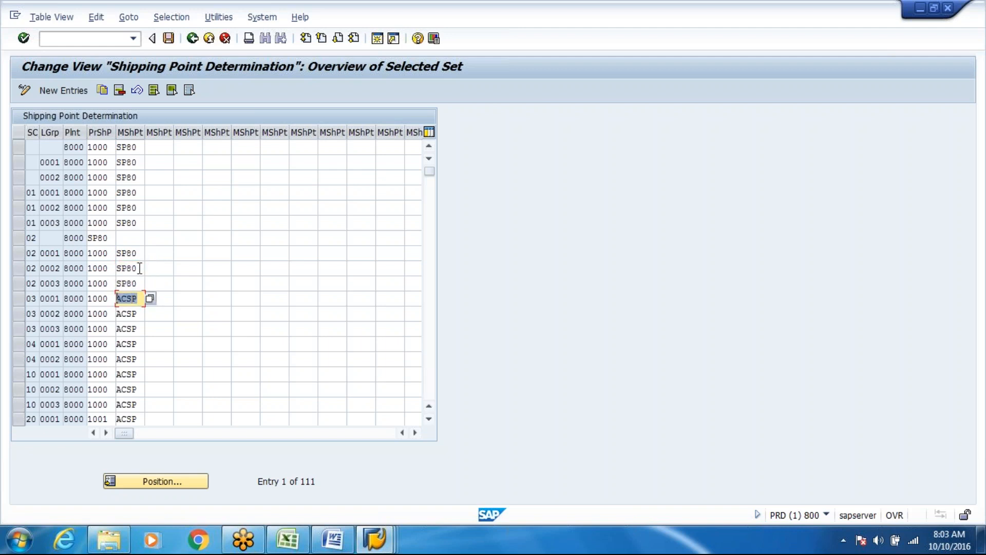
key("ctrl+v")
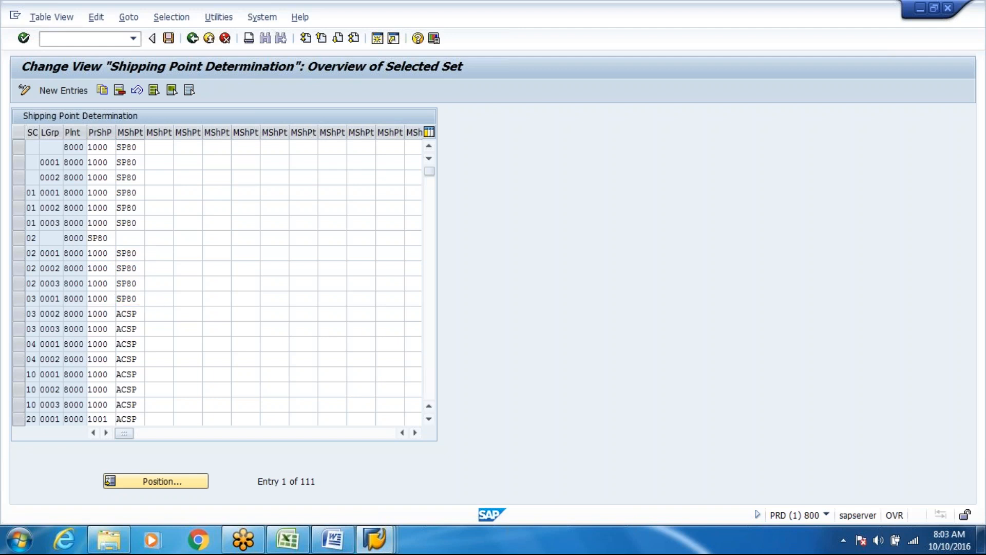
key("Down")
key("ctrl+v")
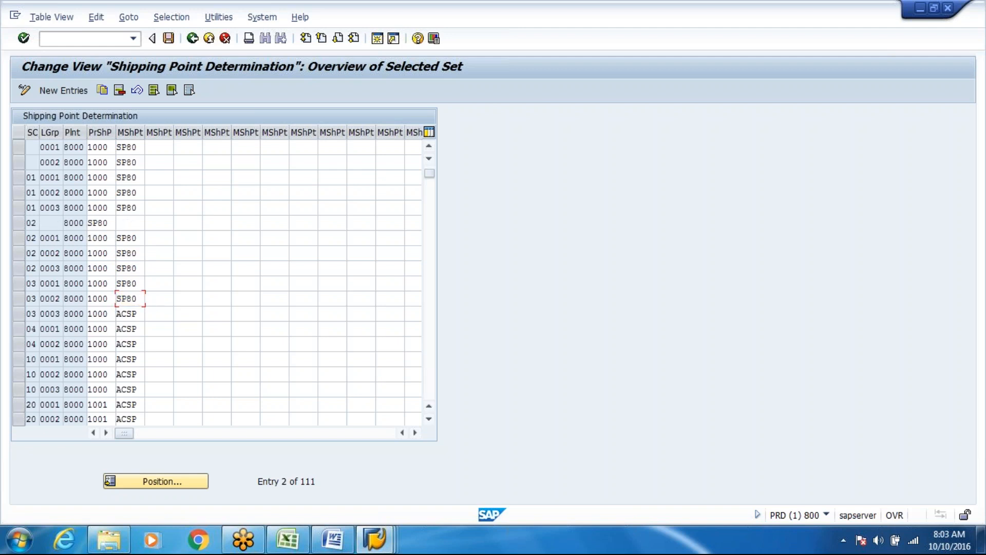
key("Down")
key("ctrl+v")
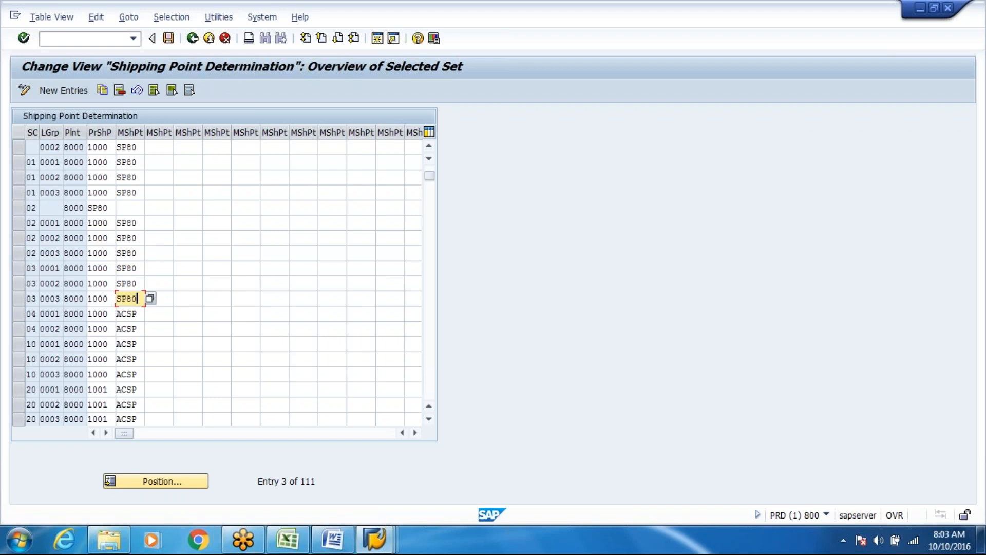
key("Return")
Step: Paste SP80 as the first manual shipping point for shipping condition 04 with loading group 0001
key("Down")
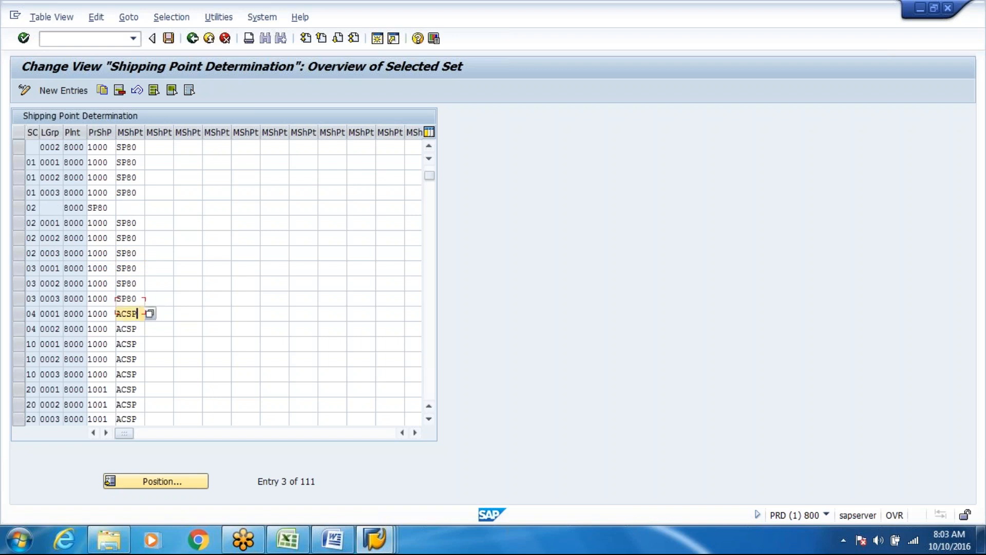
key("shift+Left")
key("shift+Left")
key("shift+Left")
key("shift+Left")
key("ctrl+v")
left_click(713, 16)
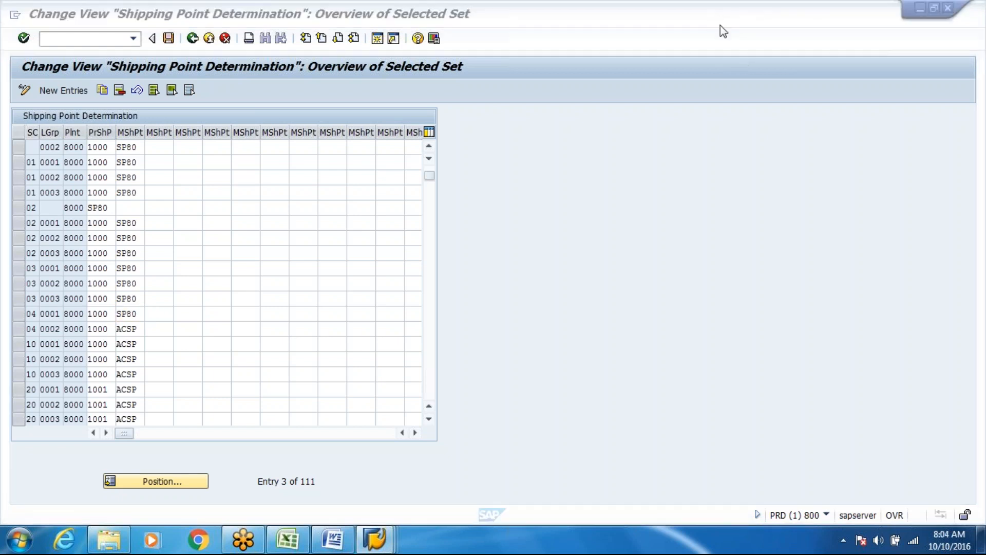